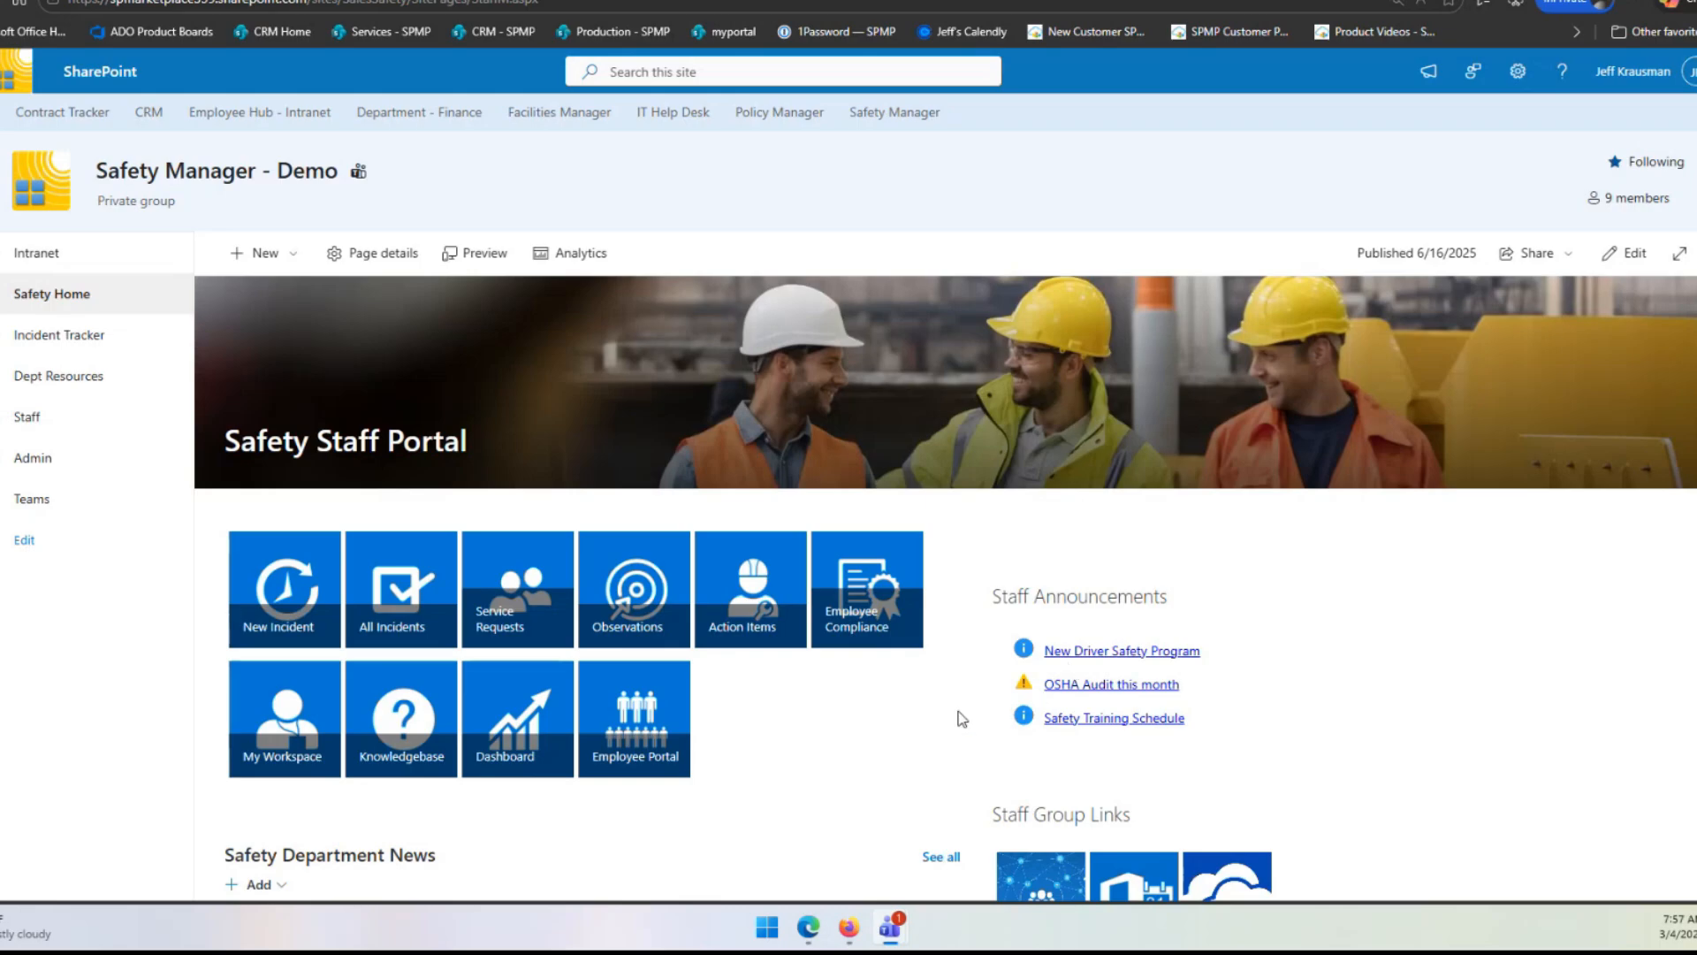
# - Look through the Safety Staff Portal page, covering its tiles, announcements, group links, department news, Unassigned Incidents and New Observations
pyautogui.scroll(-1, 909, 724)
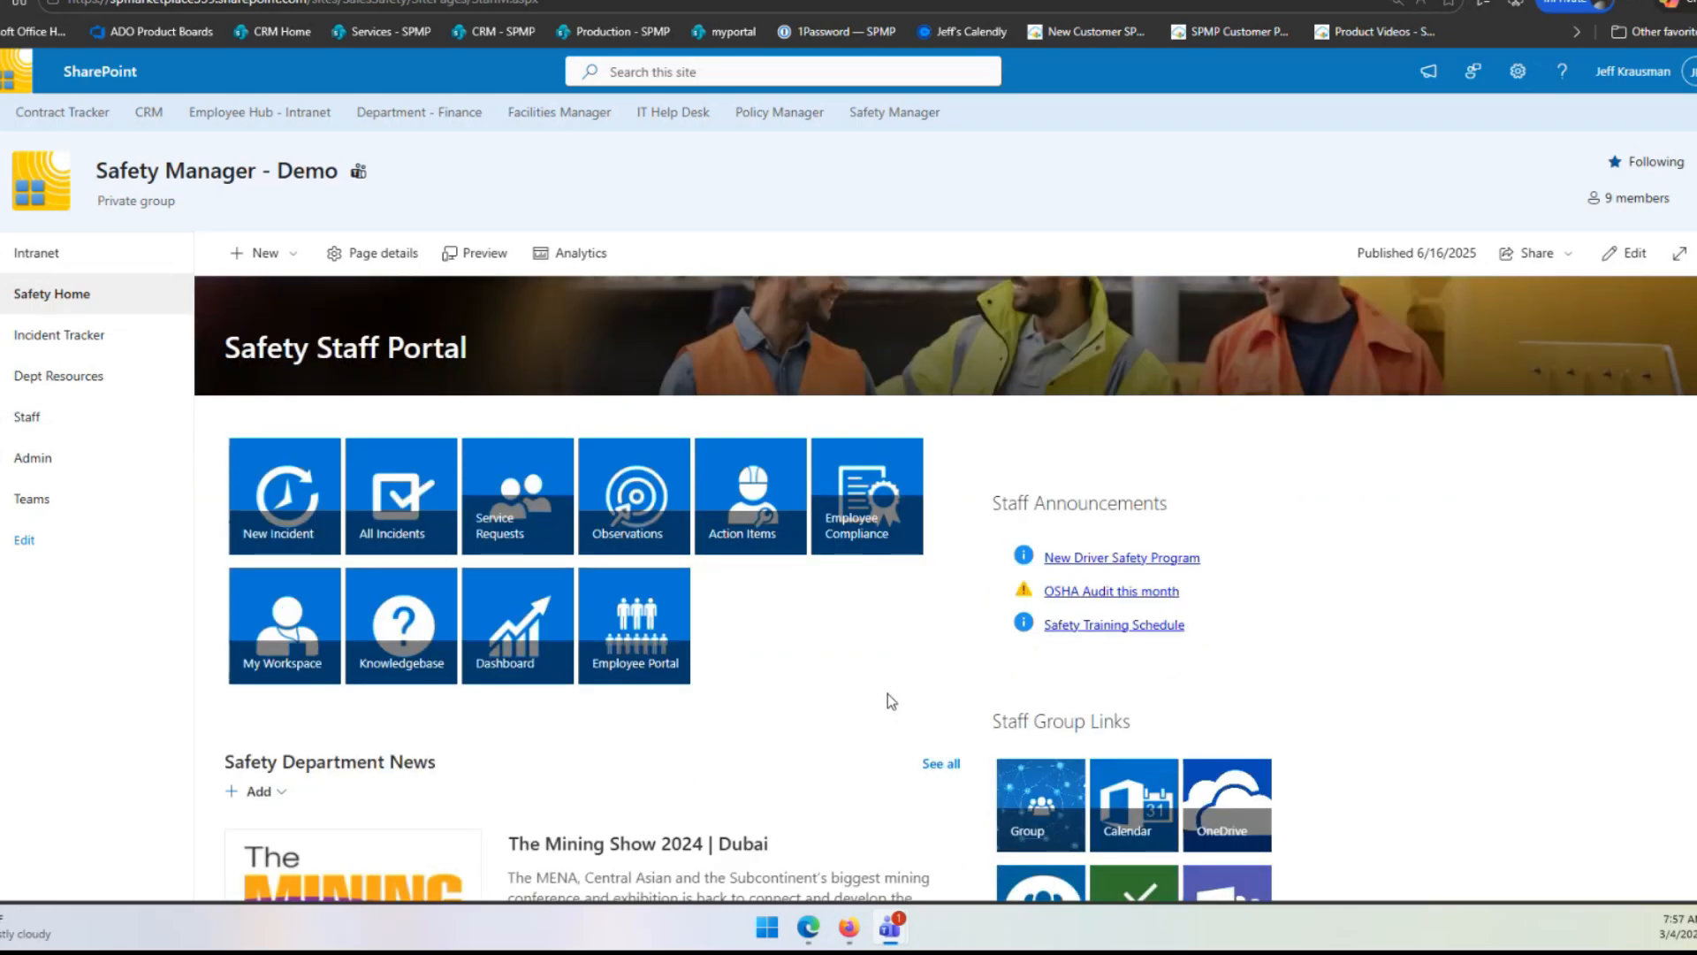
pyautogui.scroll(1, 888, 693)
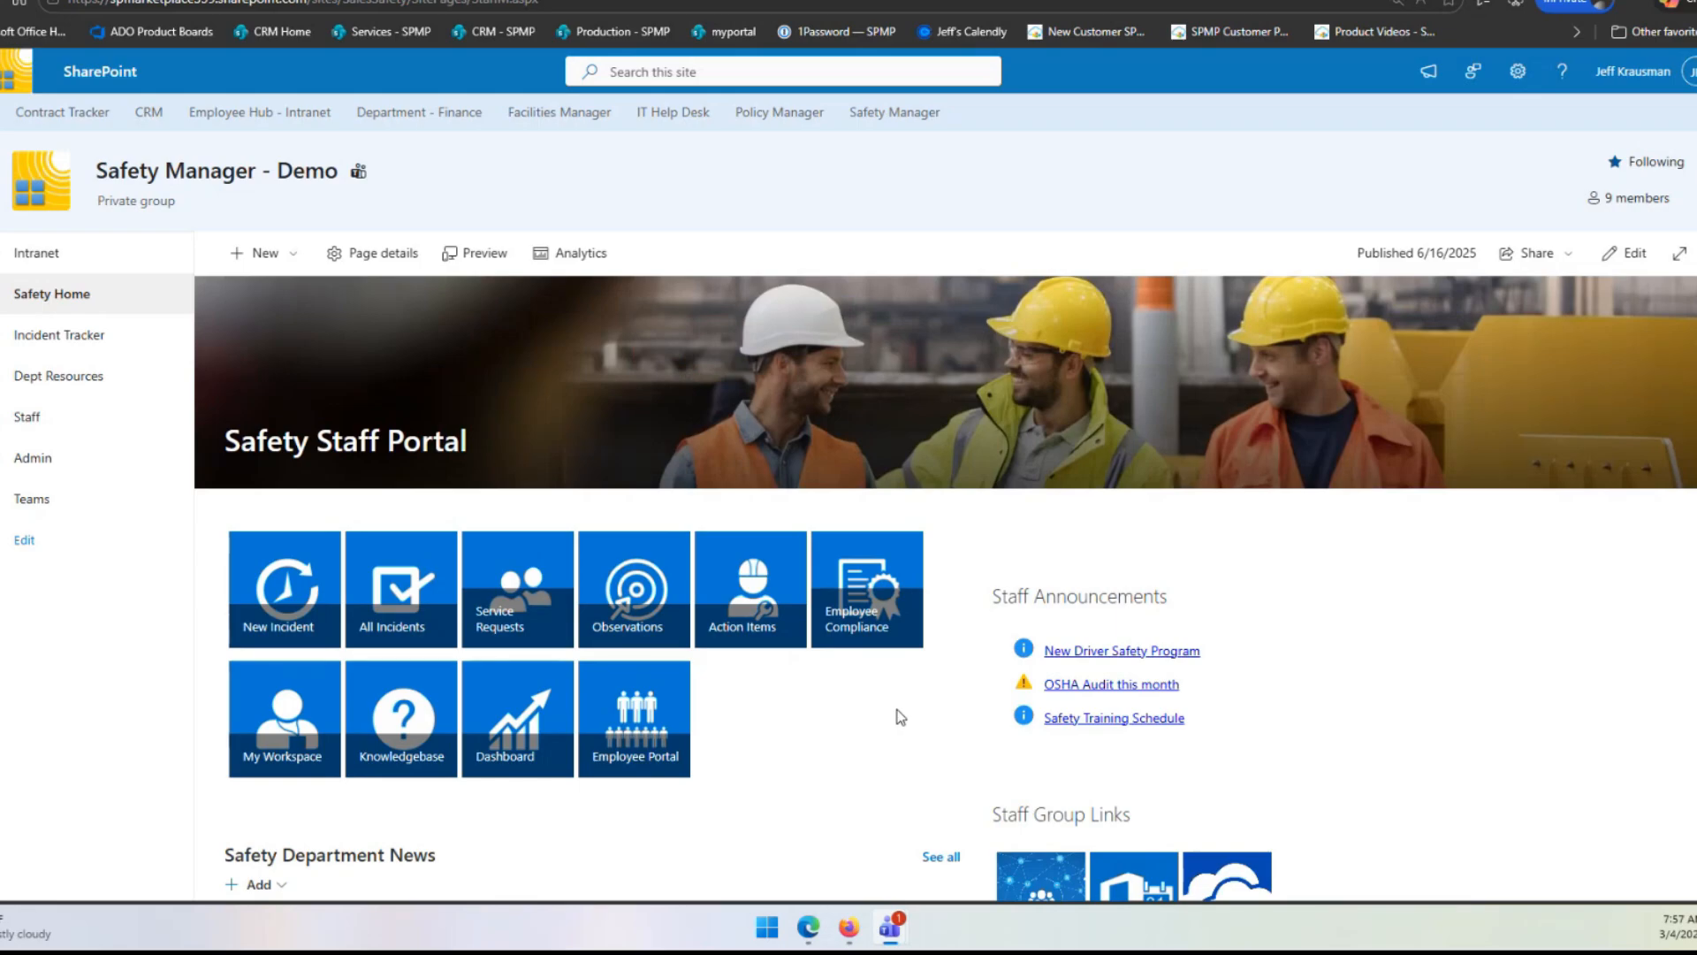
pyautogui.scroll(-1, 900, 717)
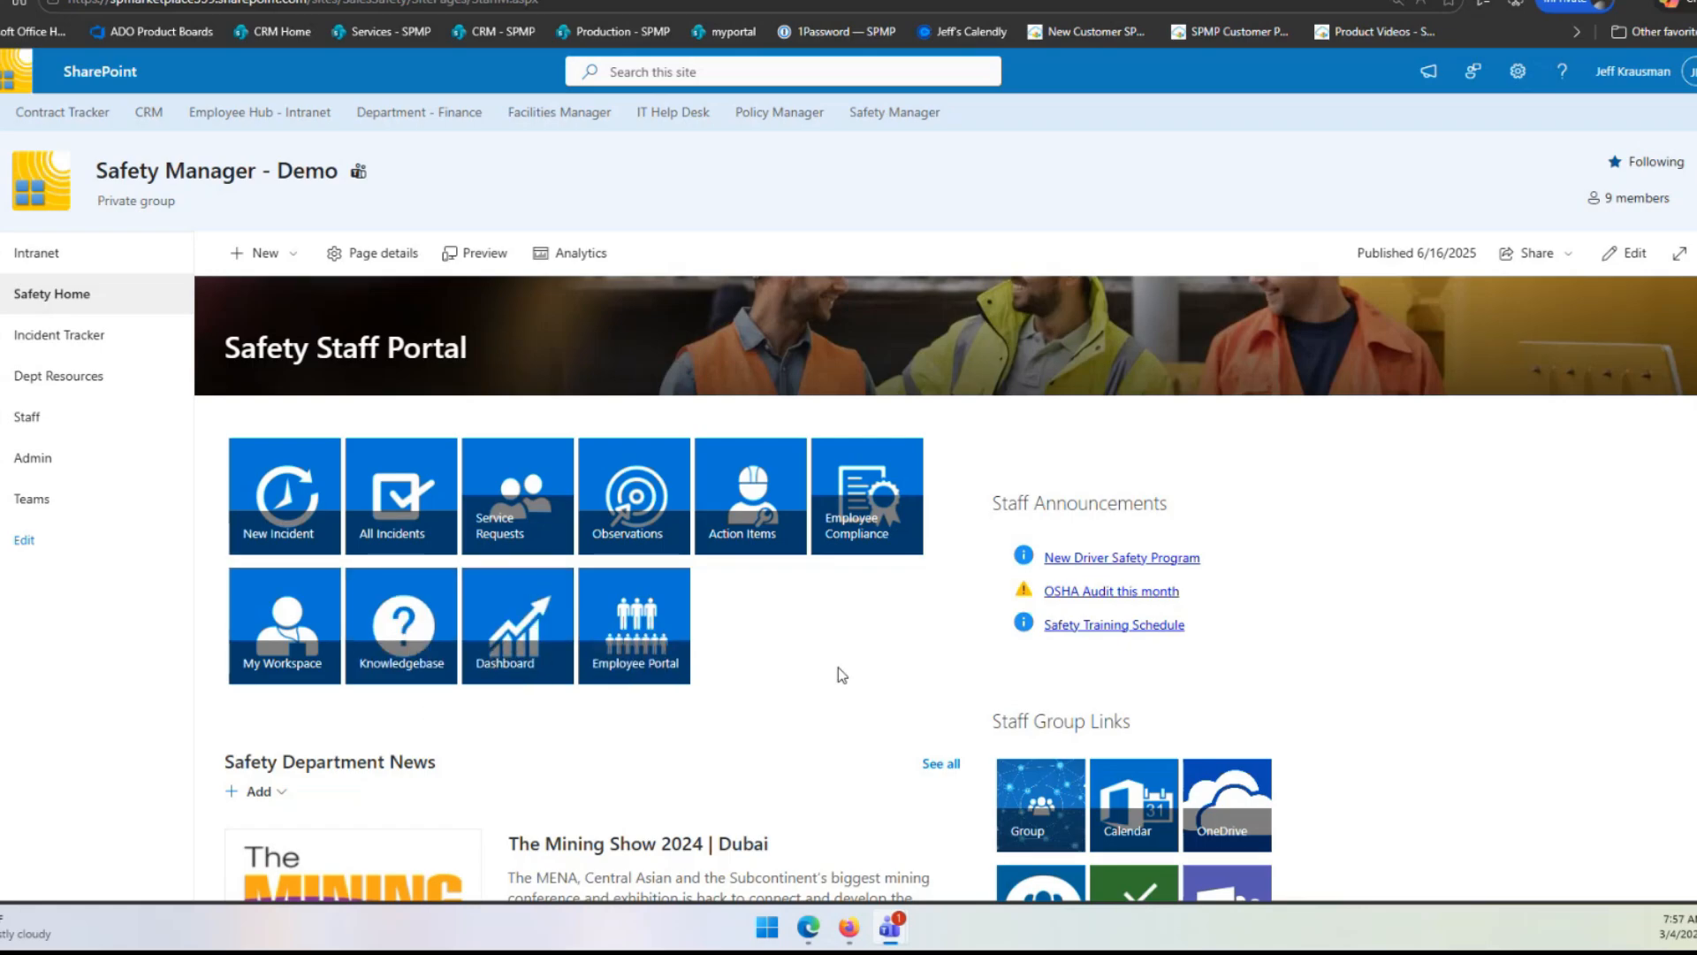
pyautogui.scroll(-1, 862, 675)
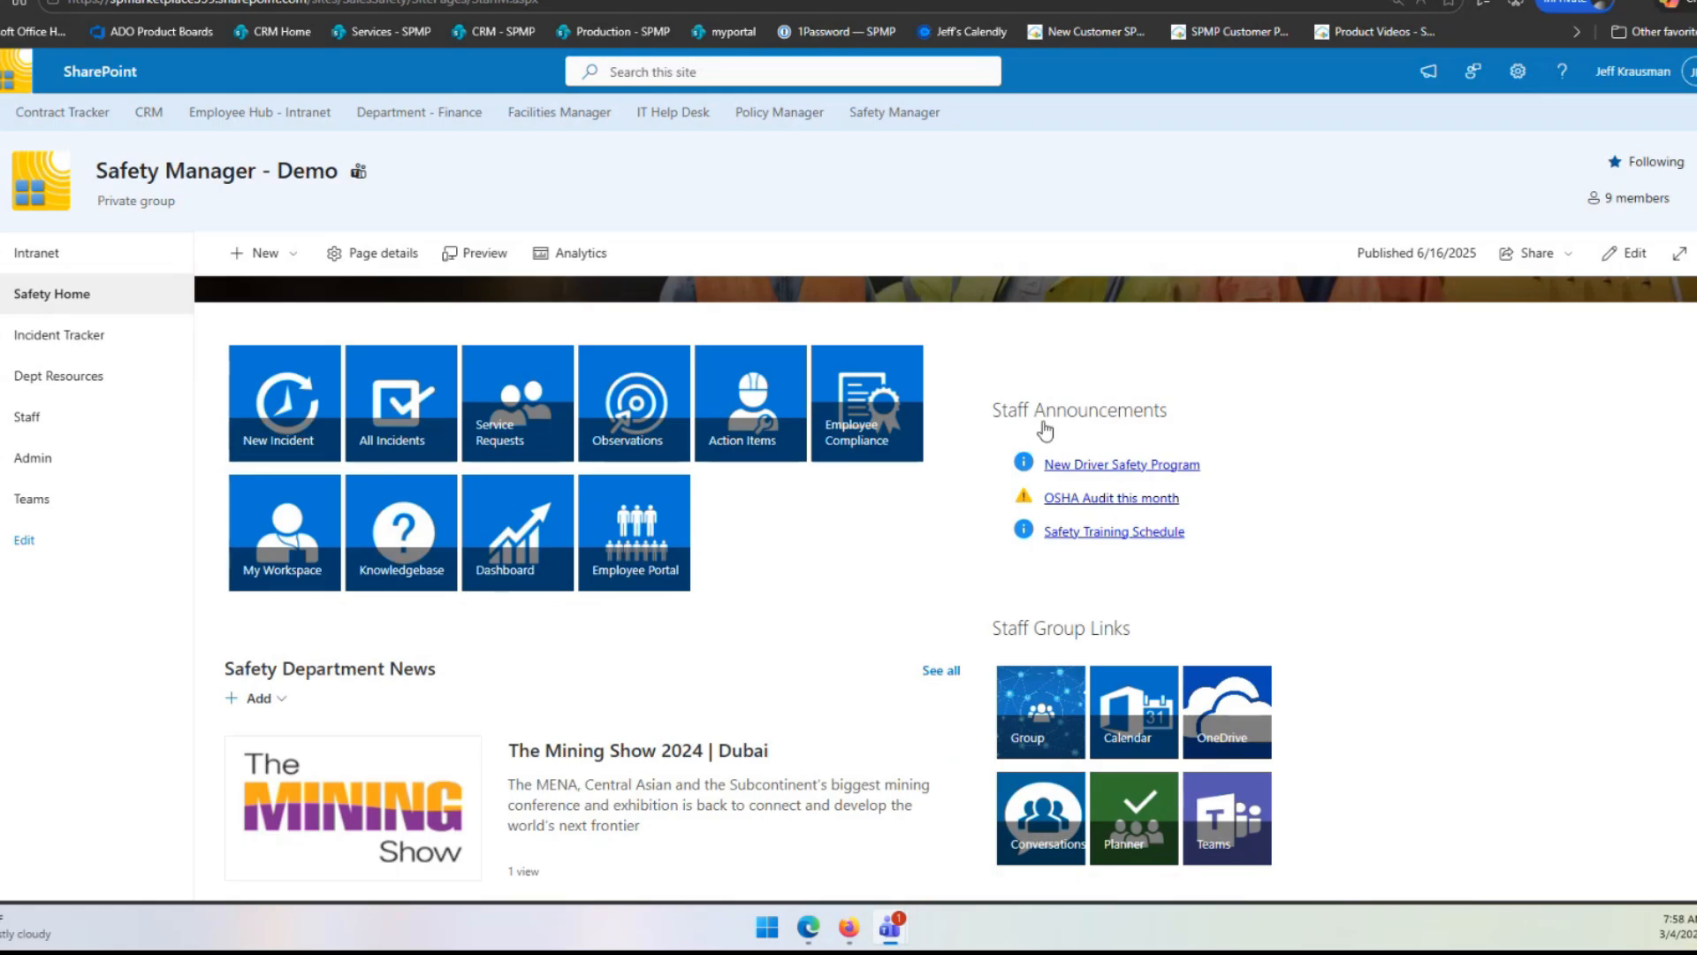
pyautogui.scroll(-2, 1379, 557)
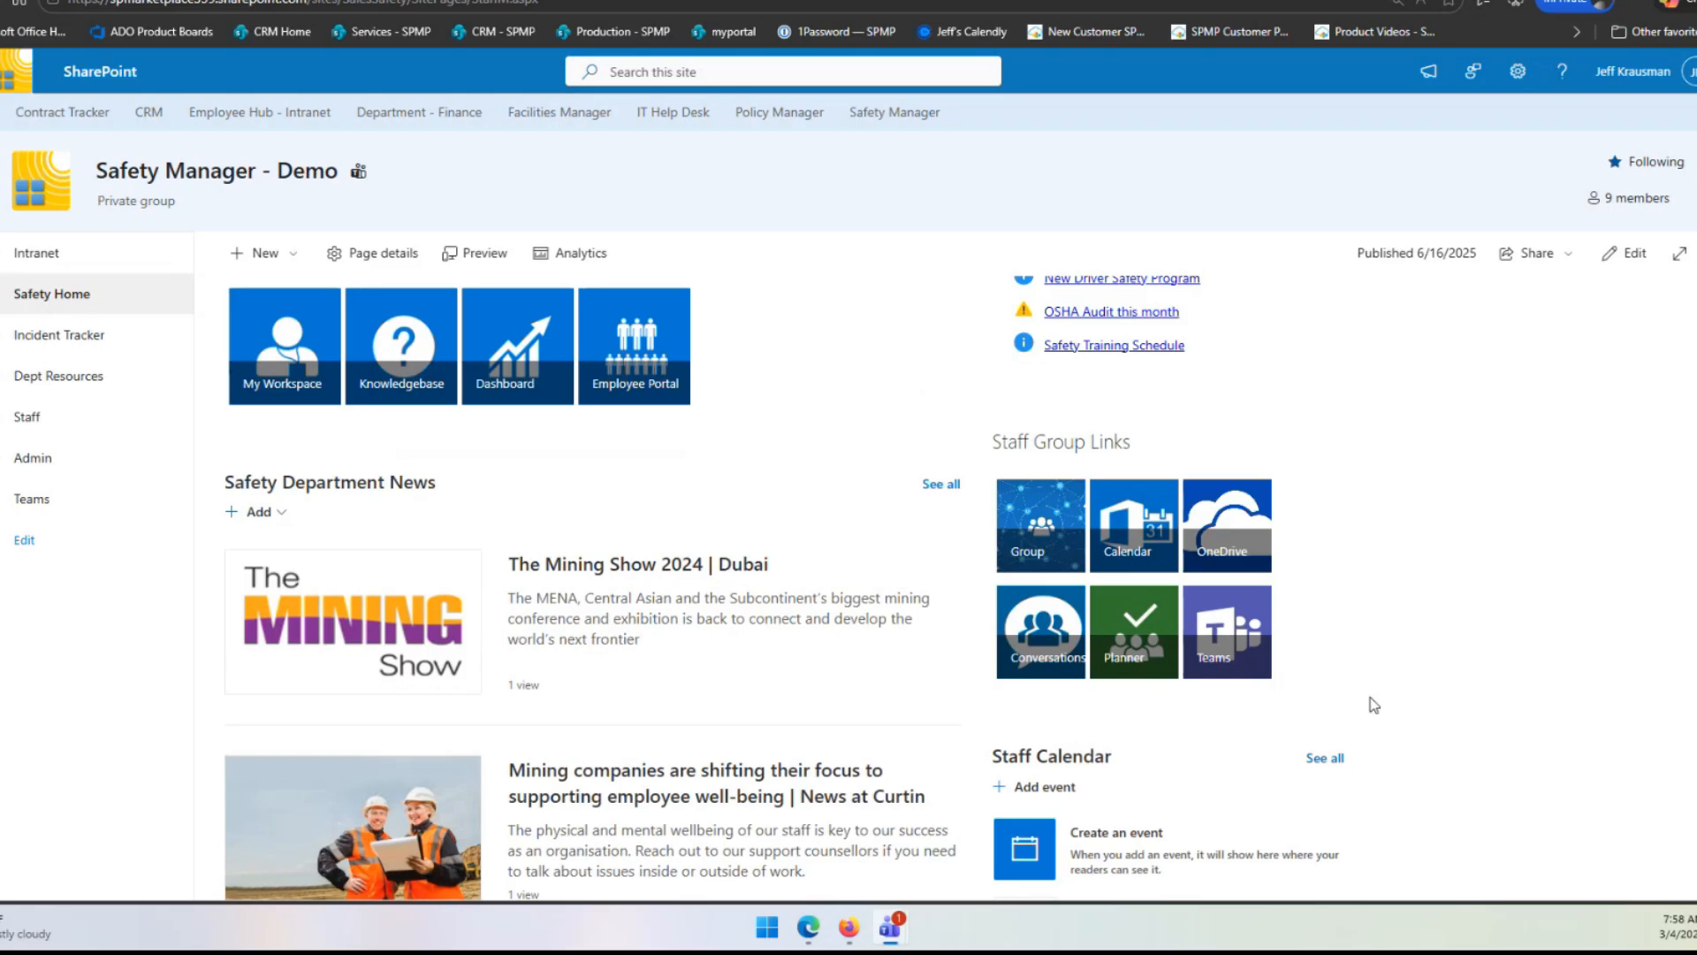
pyautogui.scroll(-1, 1428, 565)
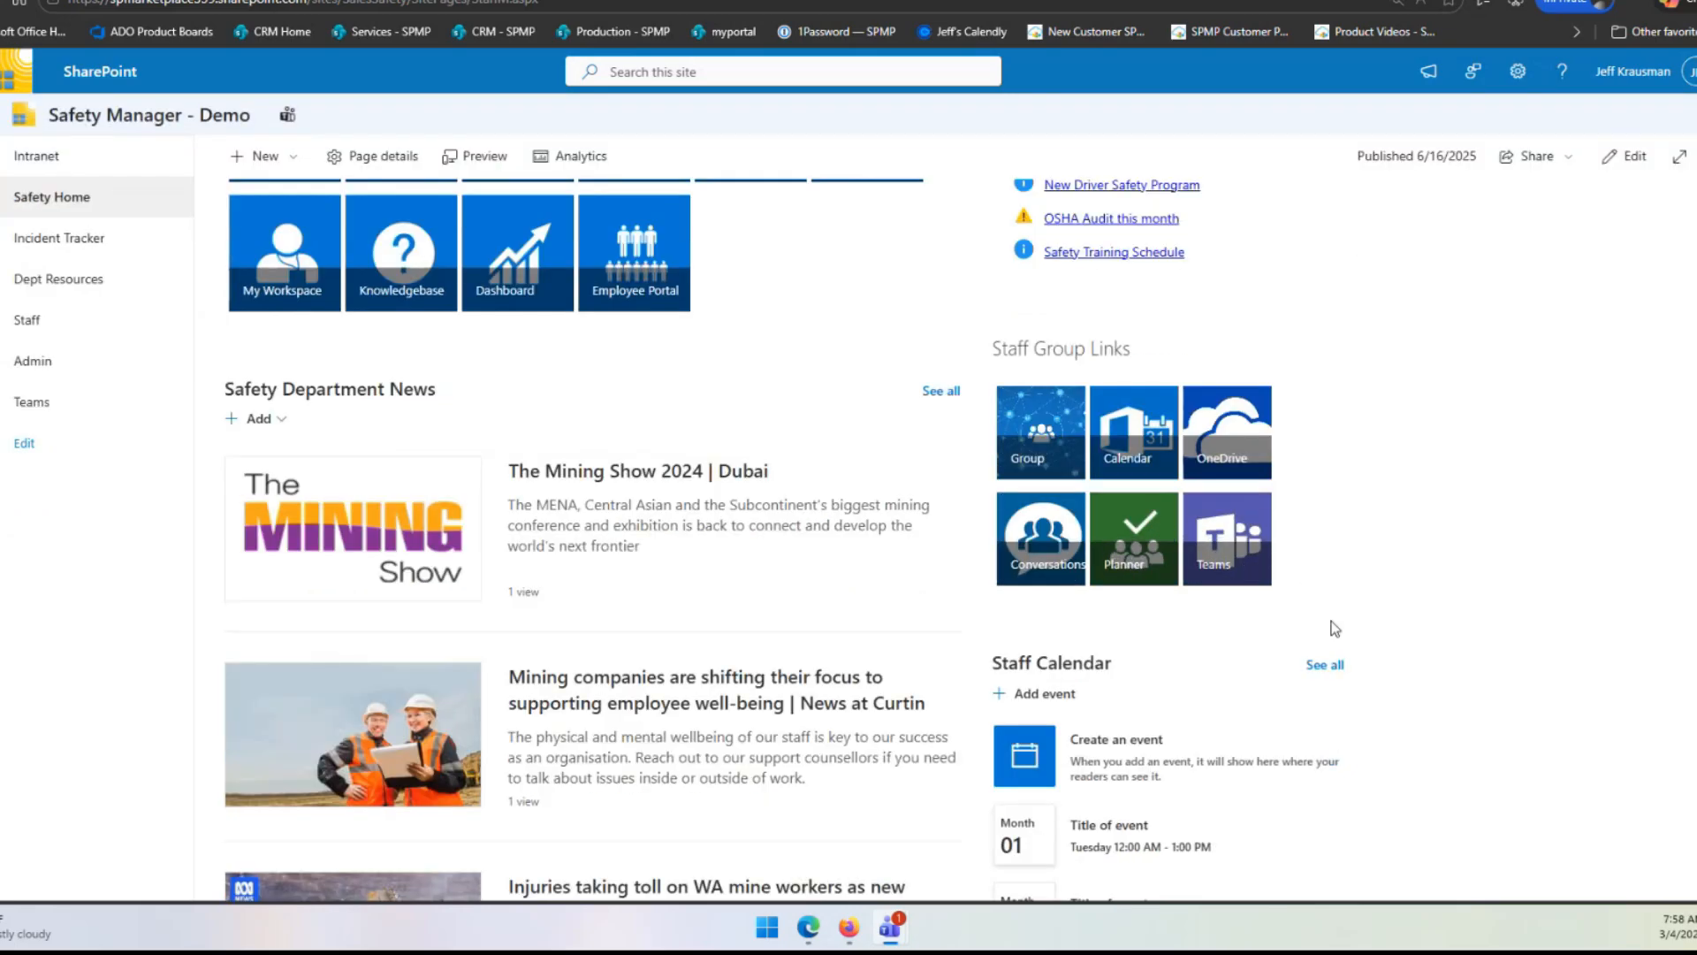
pyautogui.scroll(-10, 1421, 660)
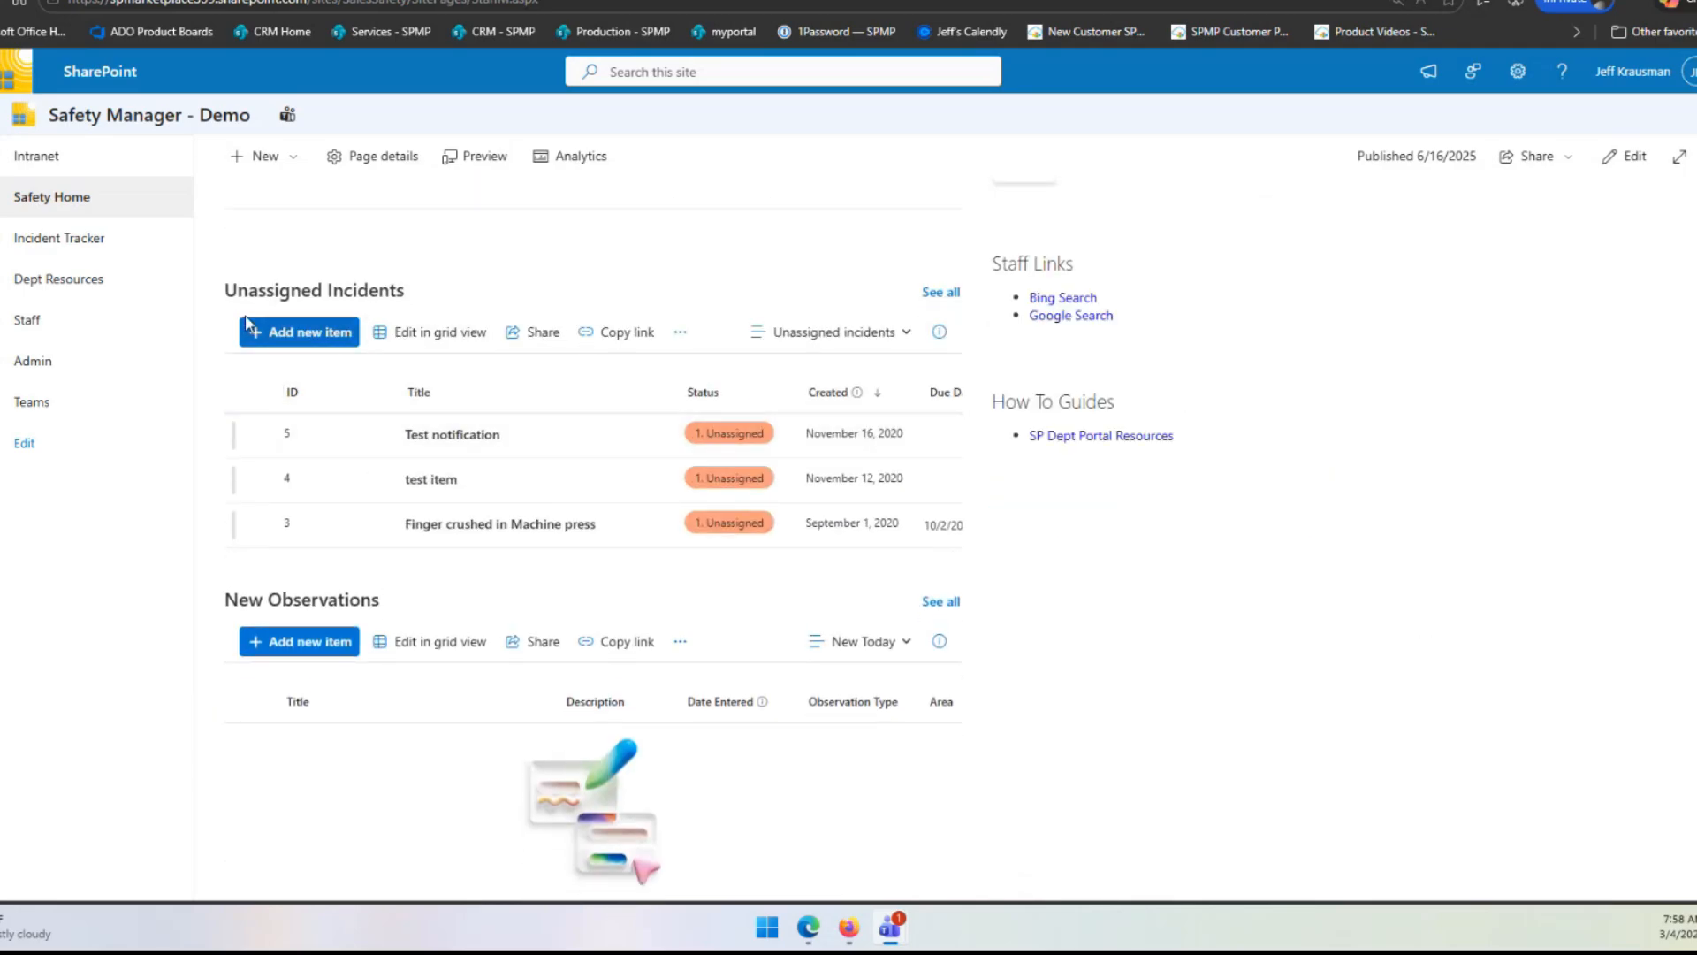
pyautogui.moveTo(233, 290); pyautogui.dragTo(409, 303)
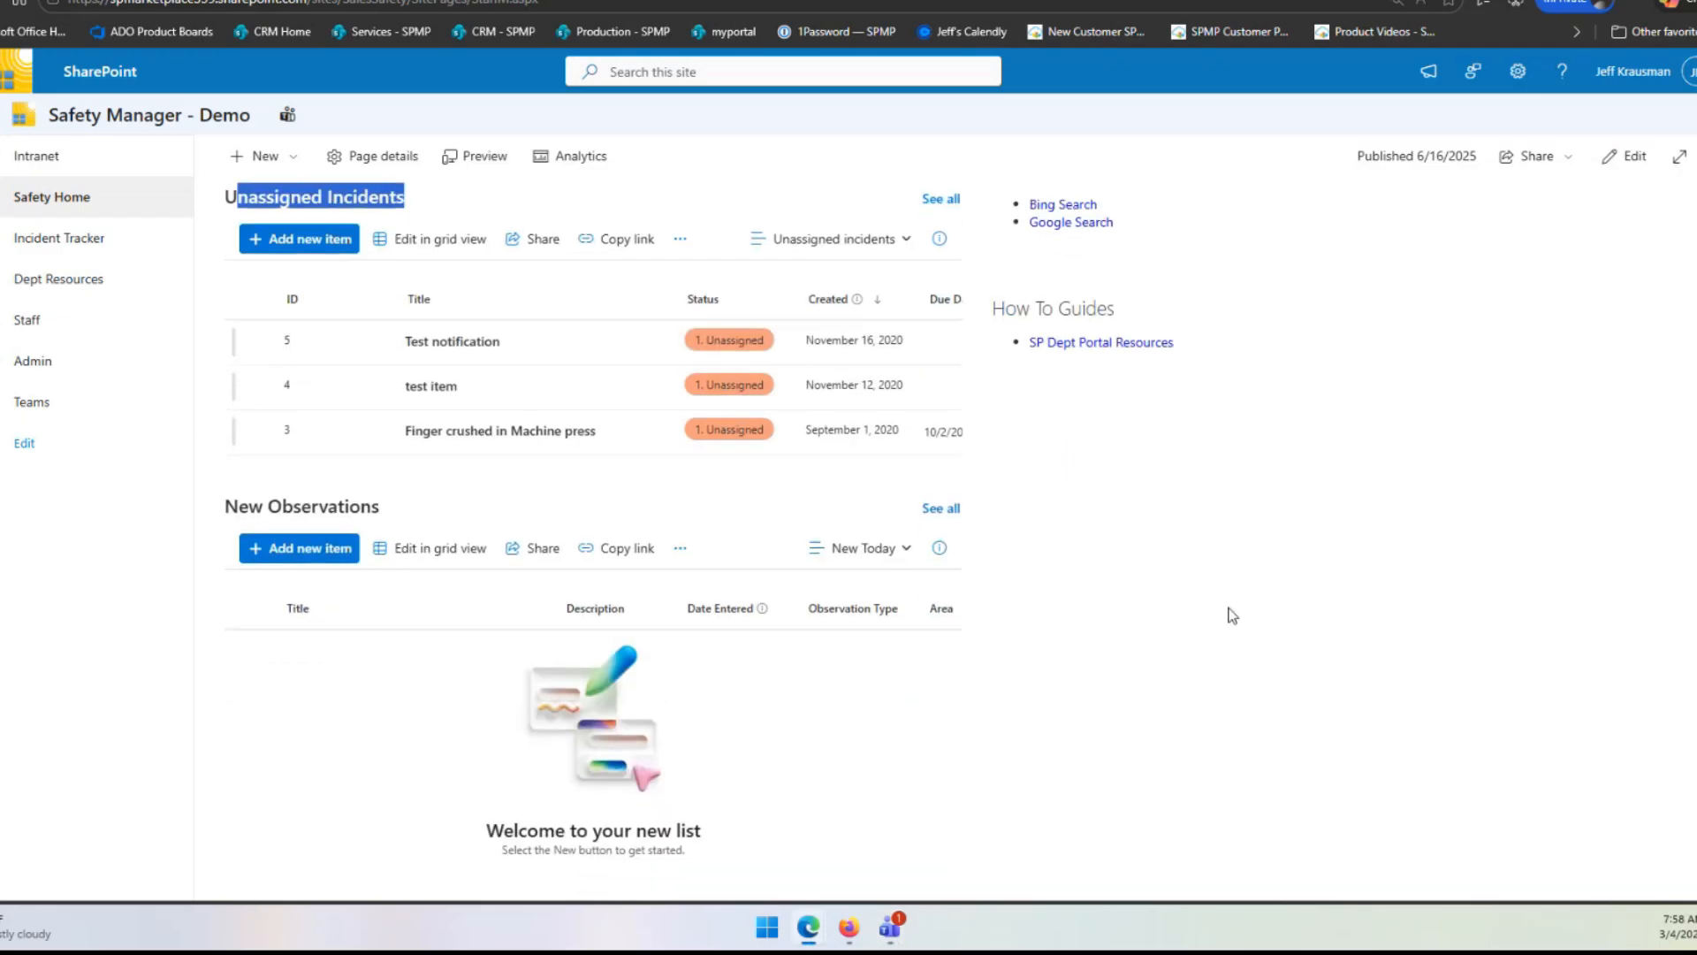
pyautogui.scroll(2, 1299, 580)
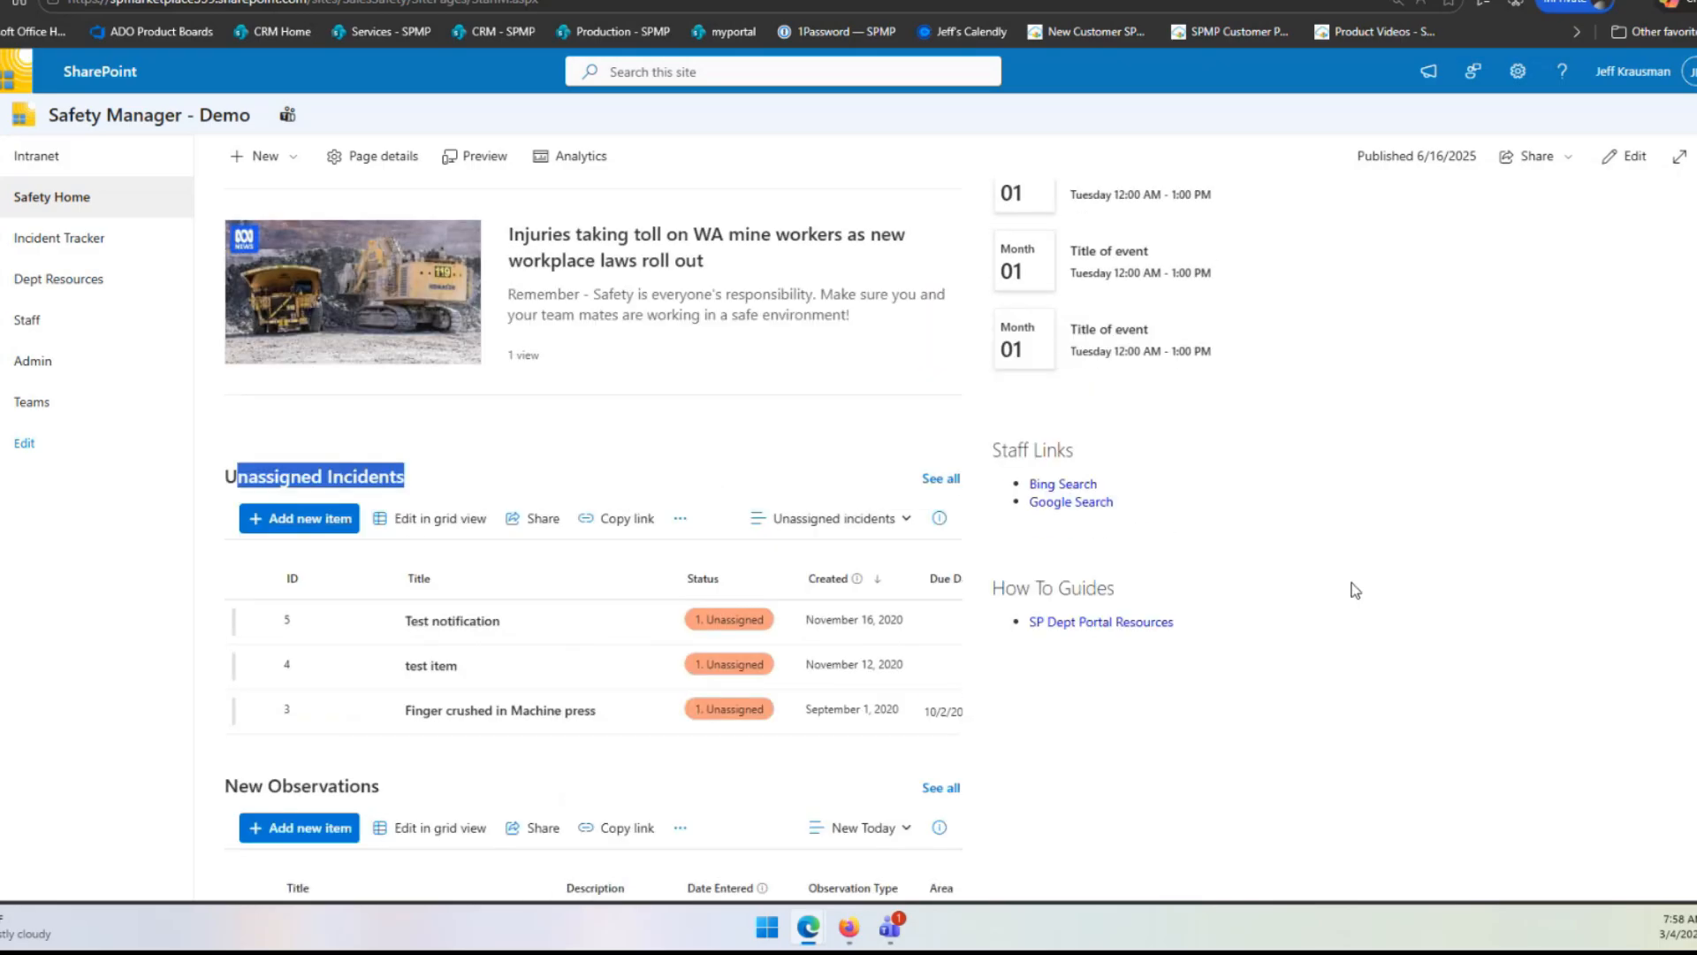
pyautogui.click(1382, 584)
pyautogui.scroll(10, 1395, 573)
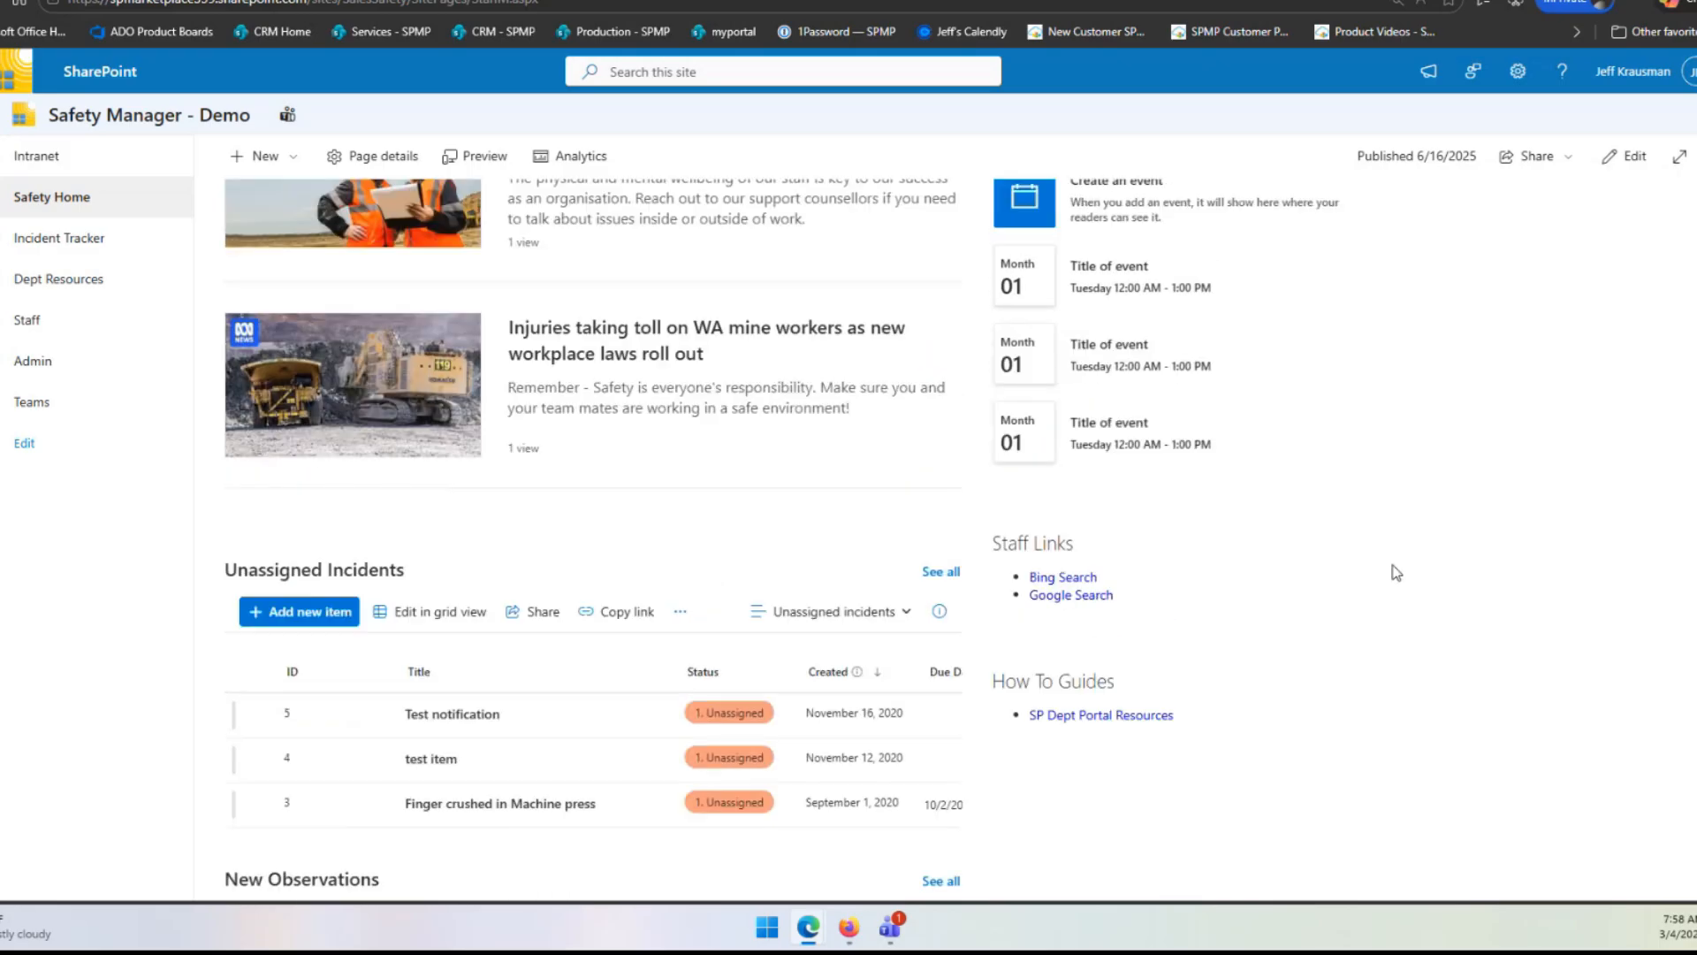
pyautogui.scroll(1, 1441, 575)
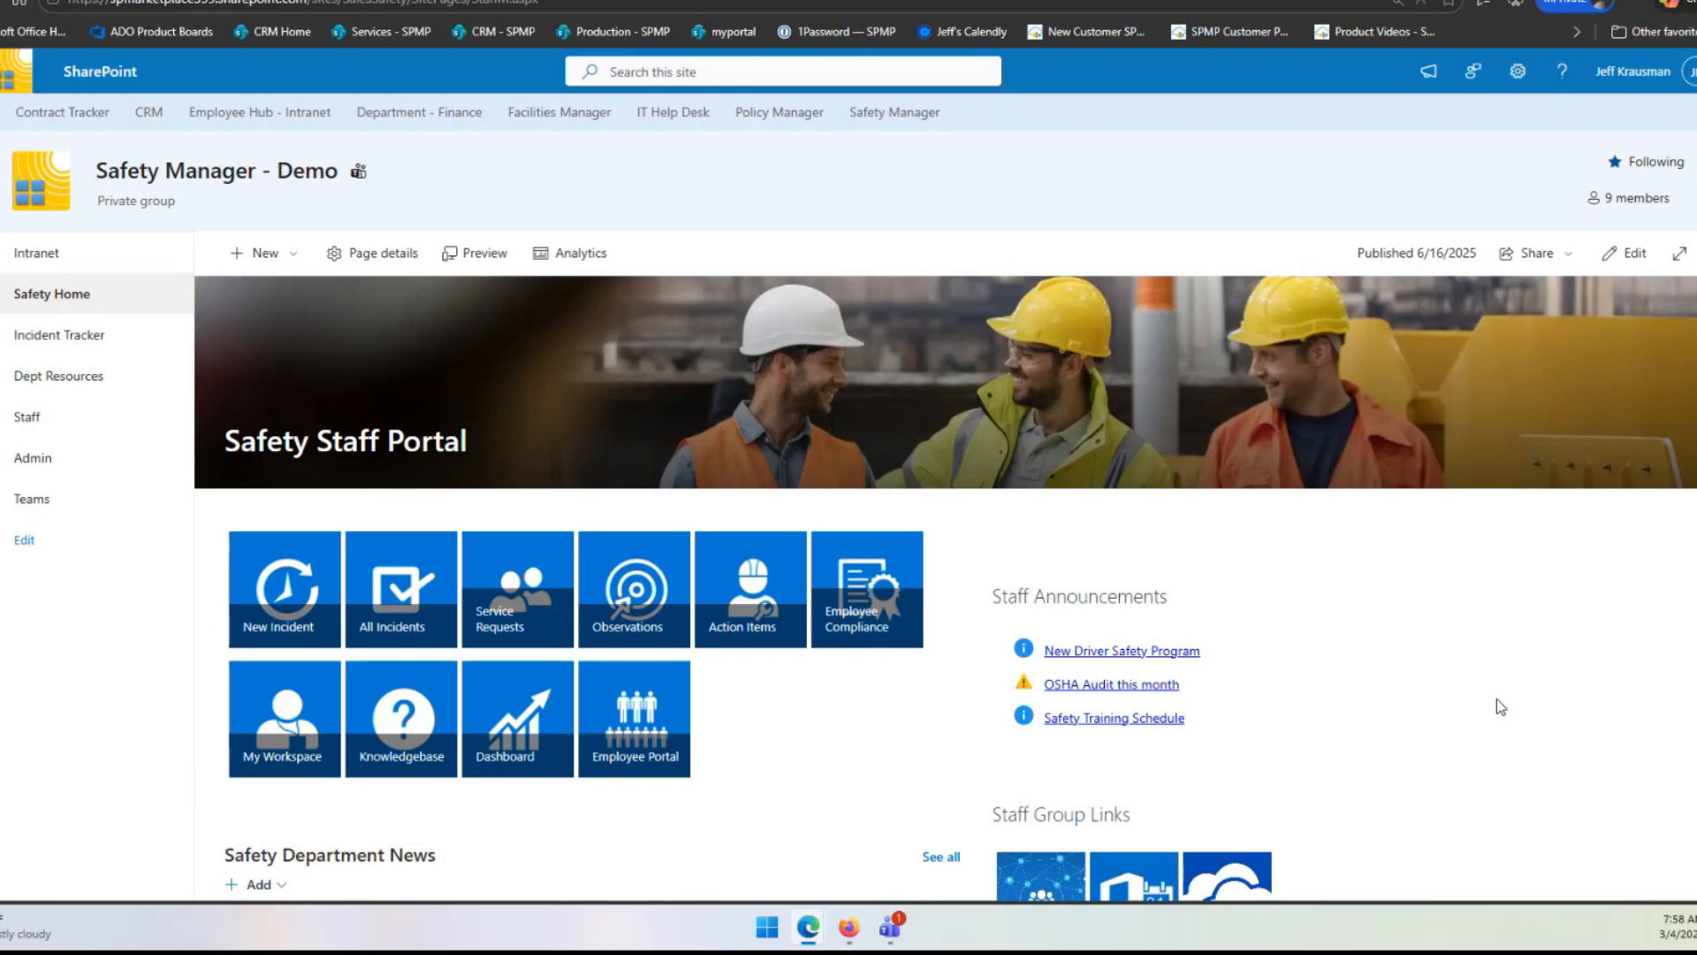
pyautogui.scroll(-10, 1477, 701)
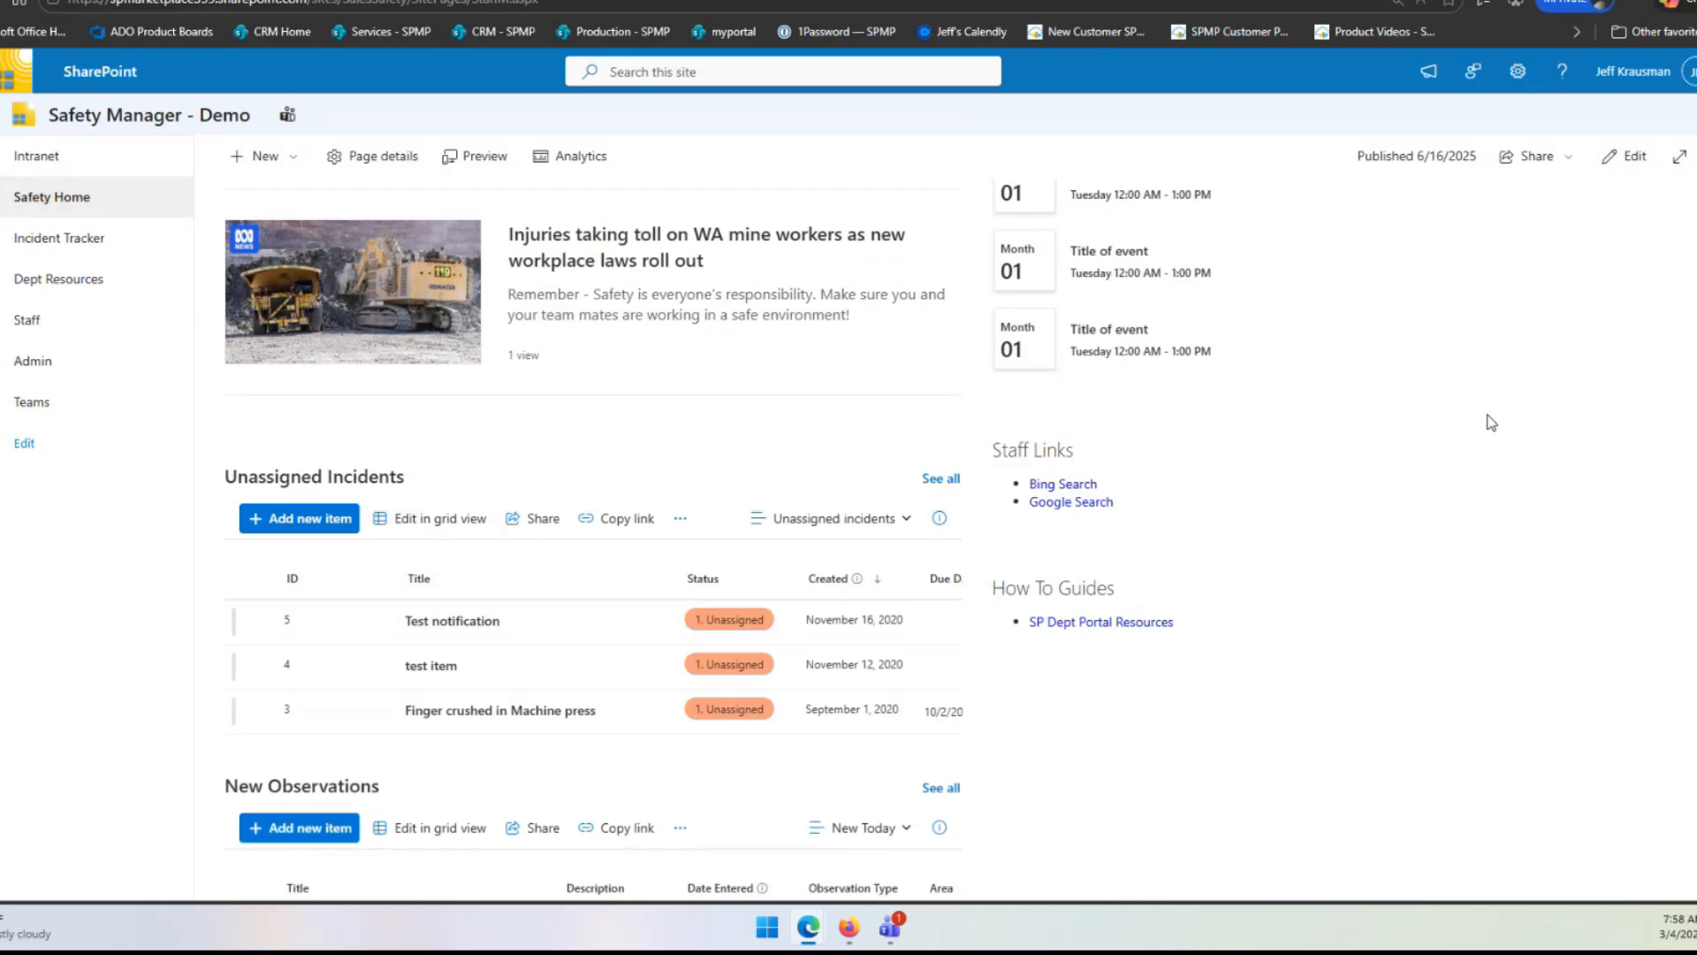
pyautogui.scroll(10, 1481, 421)
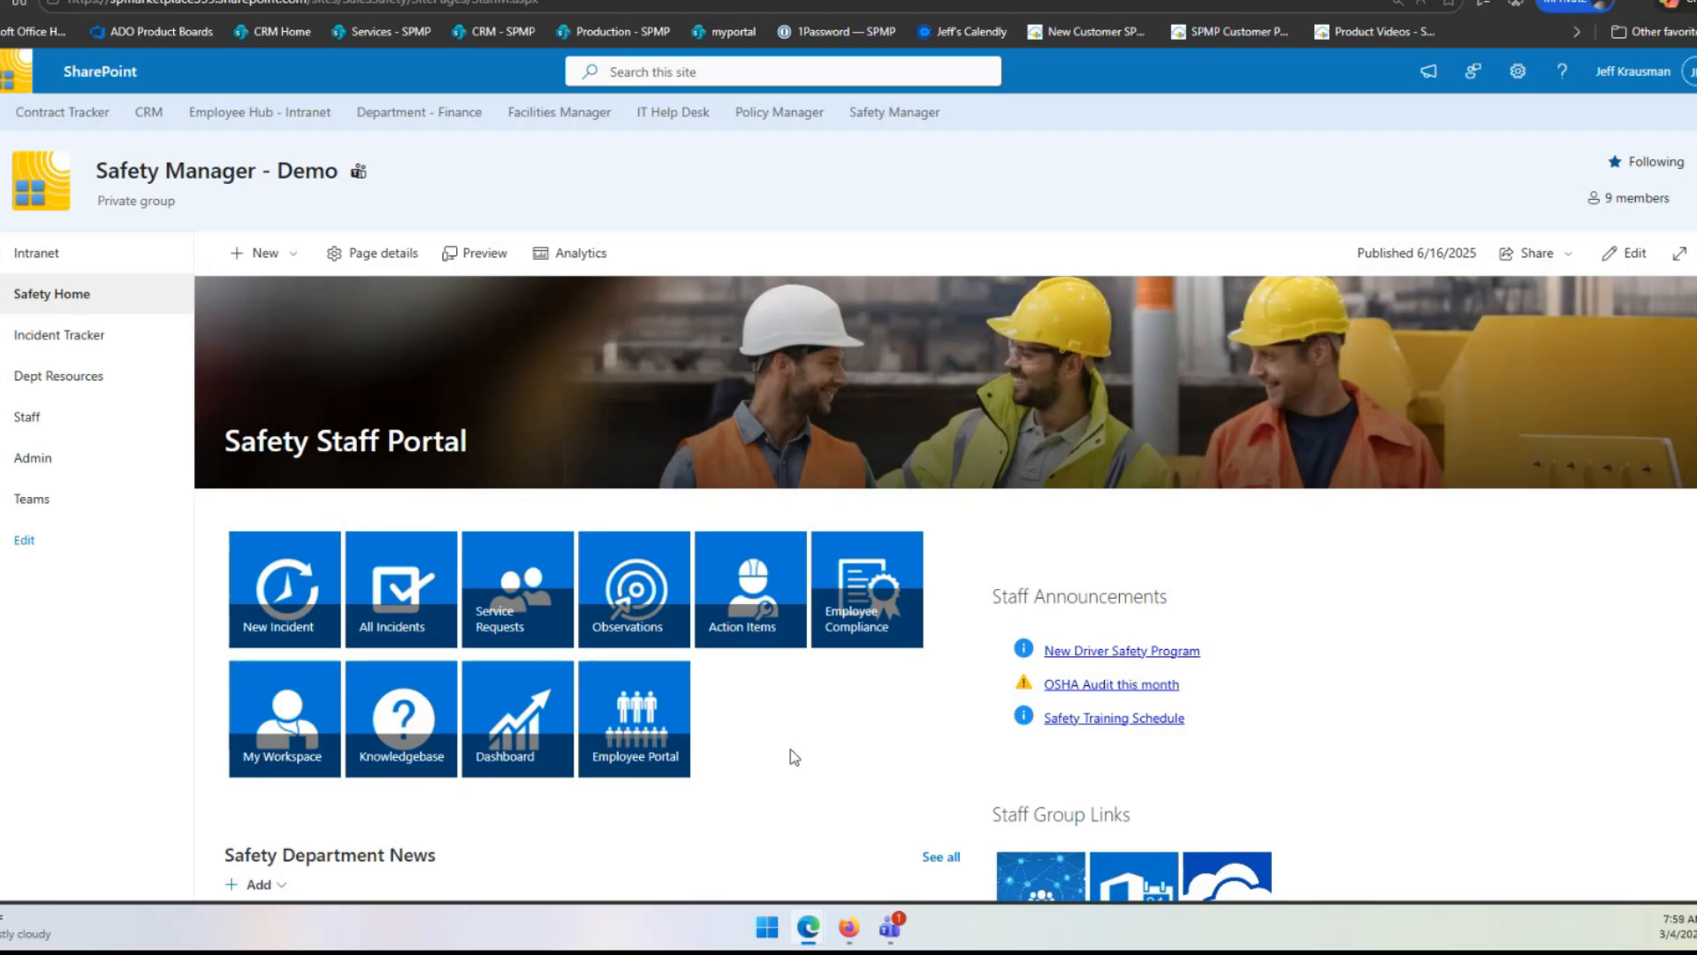
# - Switch to the My Safety Portal page and examine its tiles, announcements, news, contacts, My Reported Incidents and My Observations
pyautogui.click(487, 0)
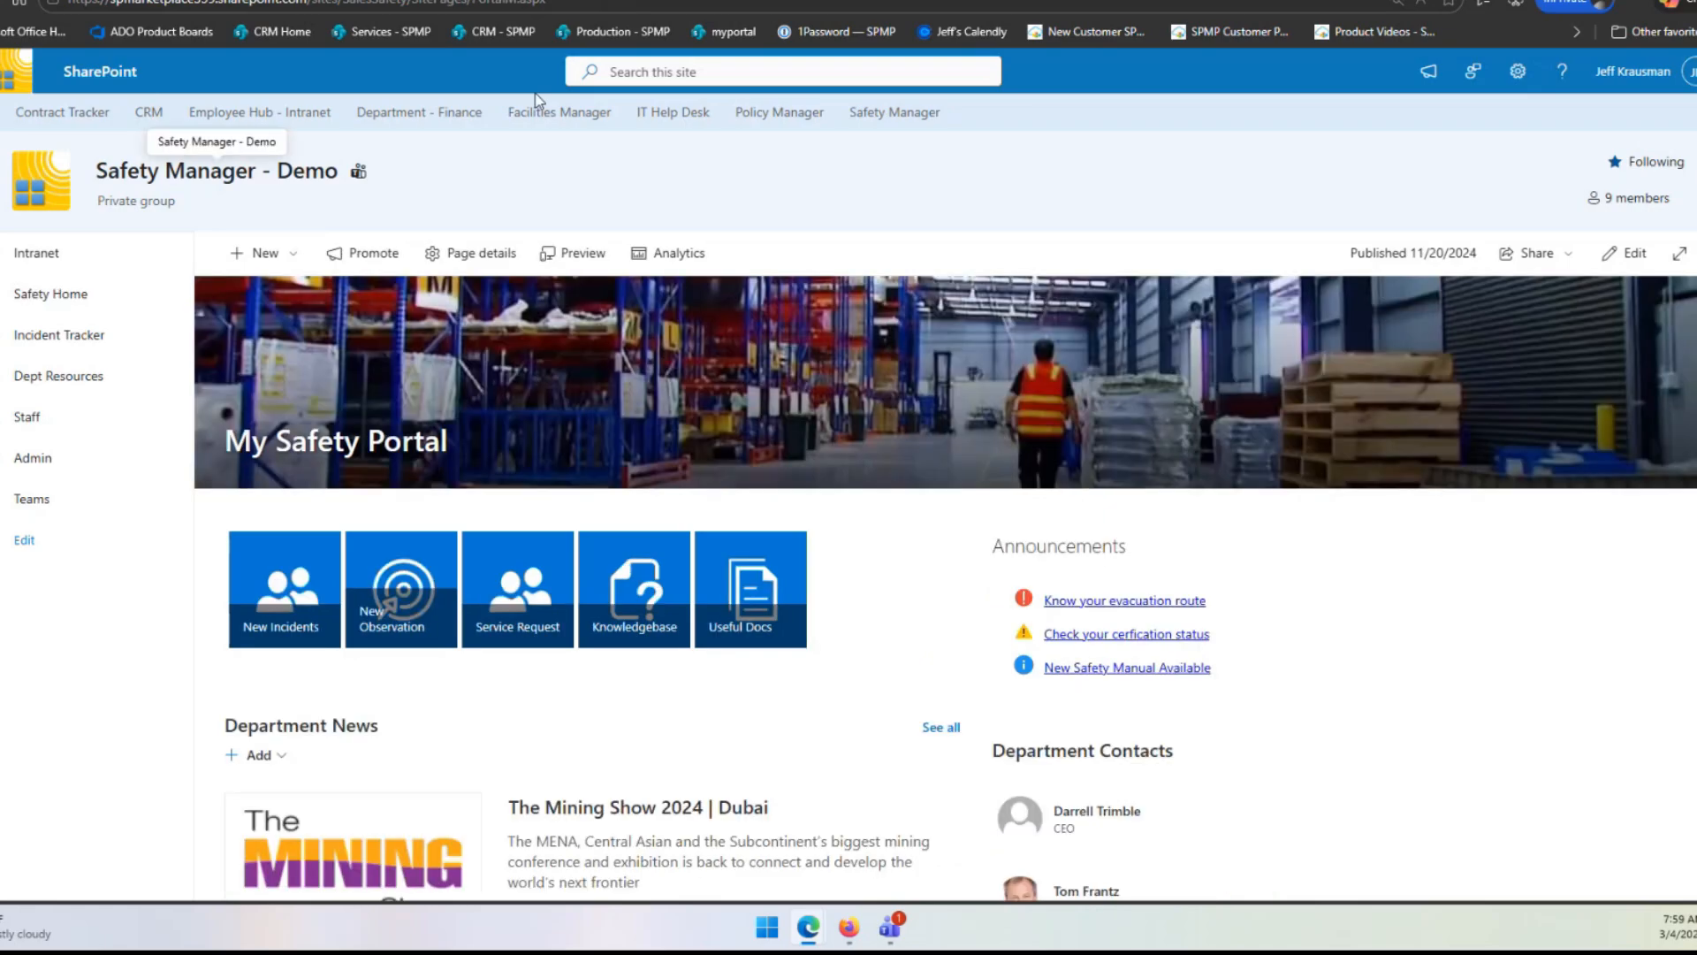
pyautogui.moveTo(223, 442); pyautogui.dragTo(370, 442)
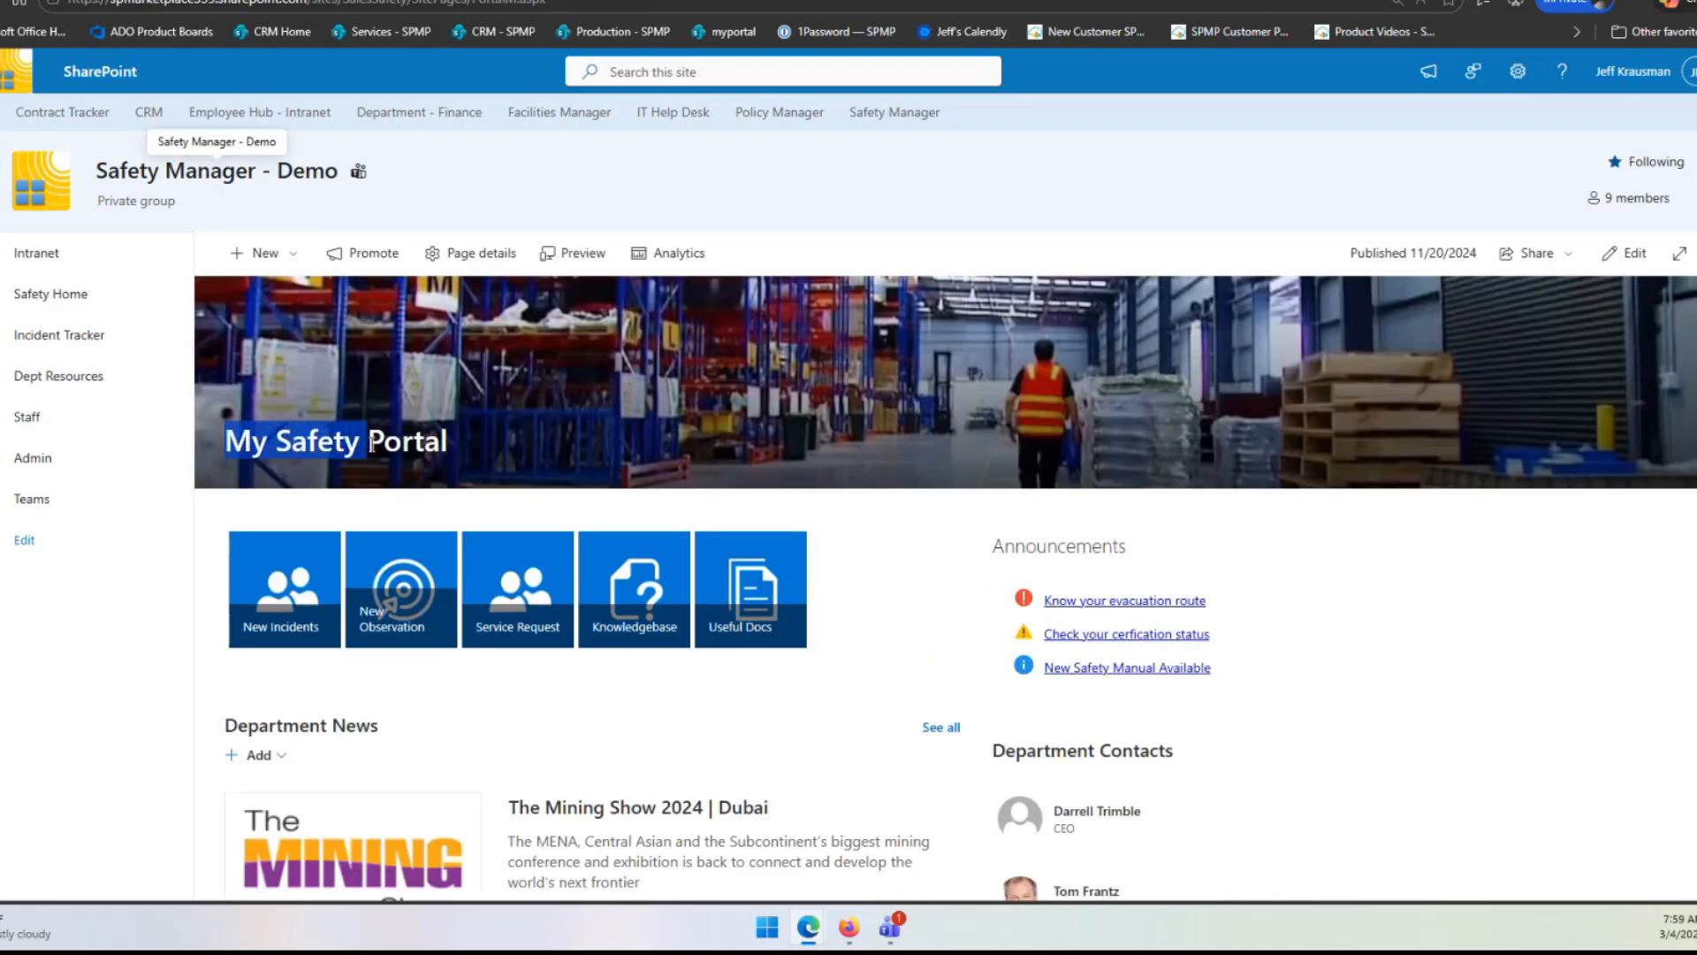
pyautogui.click(1324, 566)
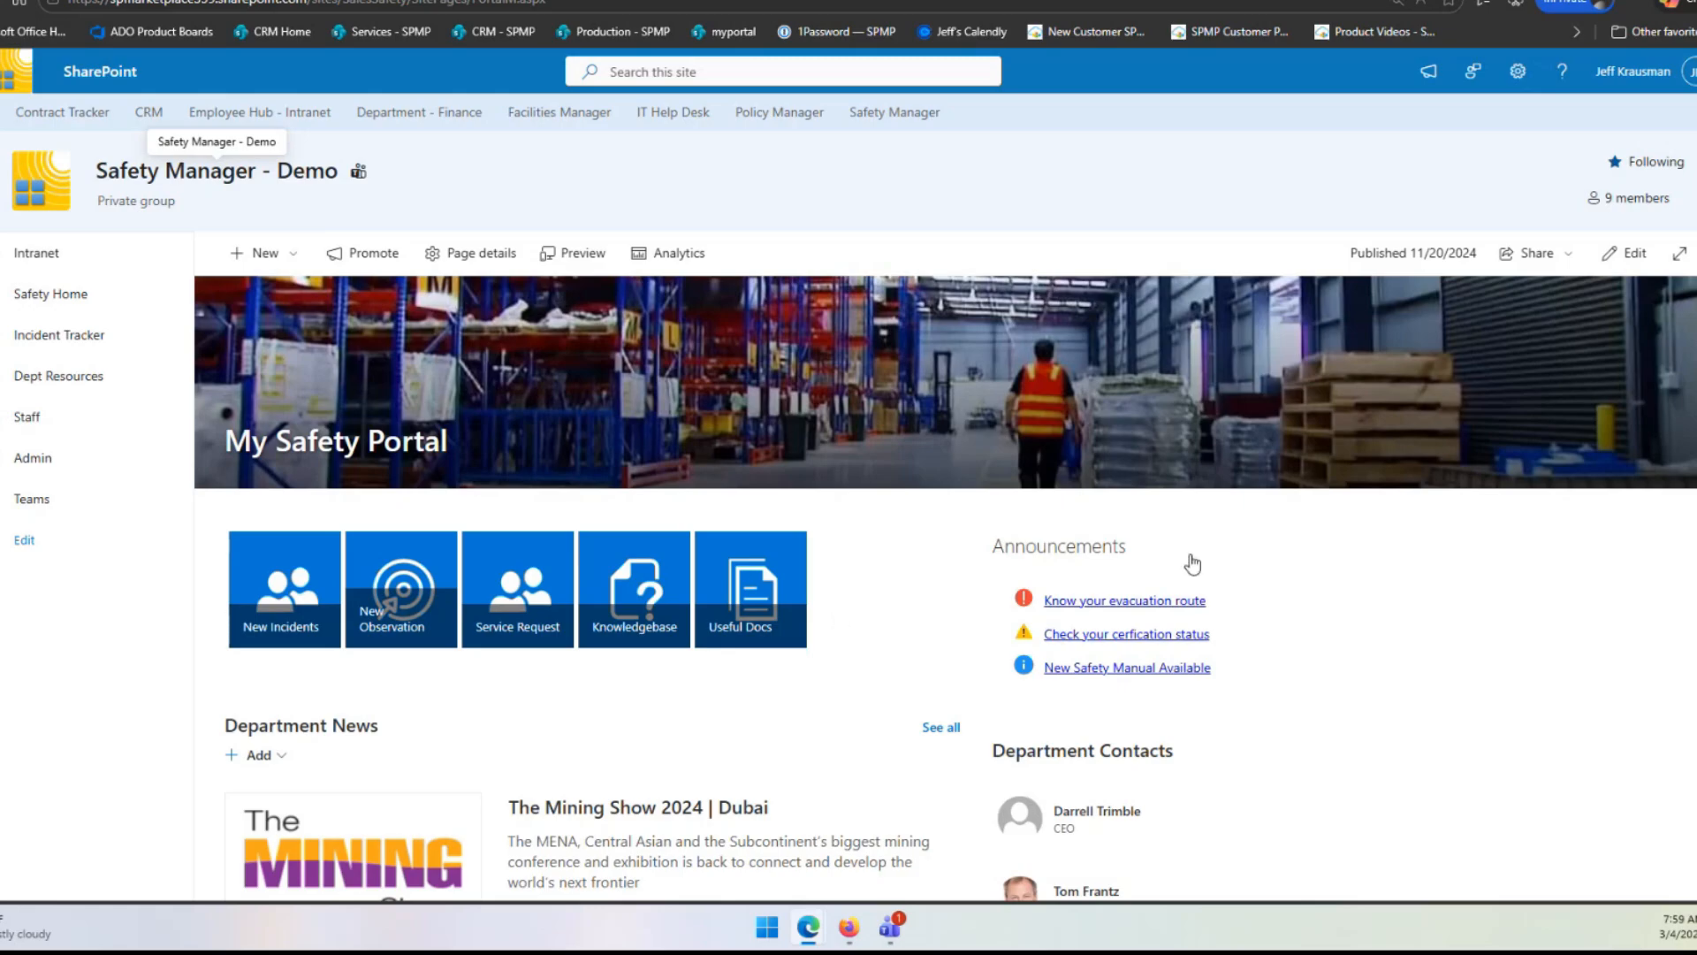
pyautogui.scroll(-3, 1011, 542)
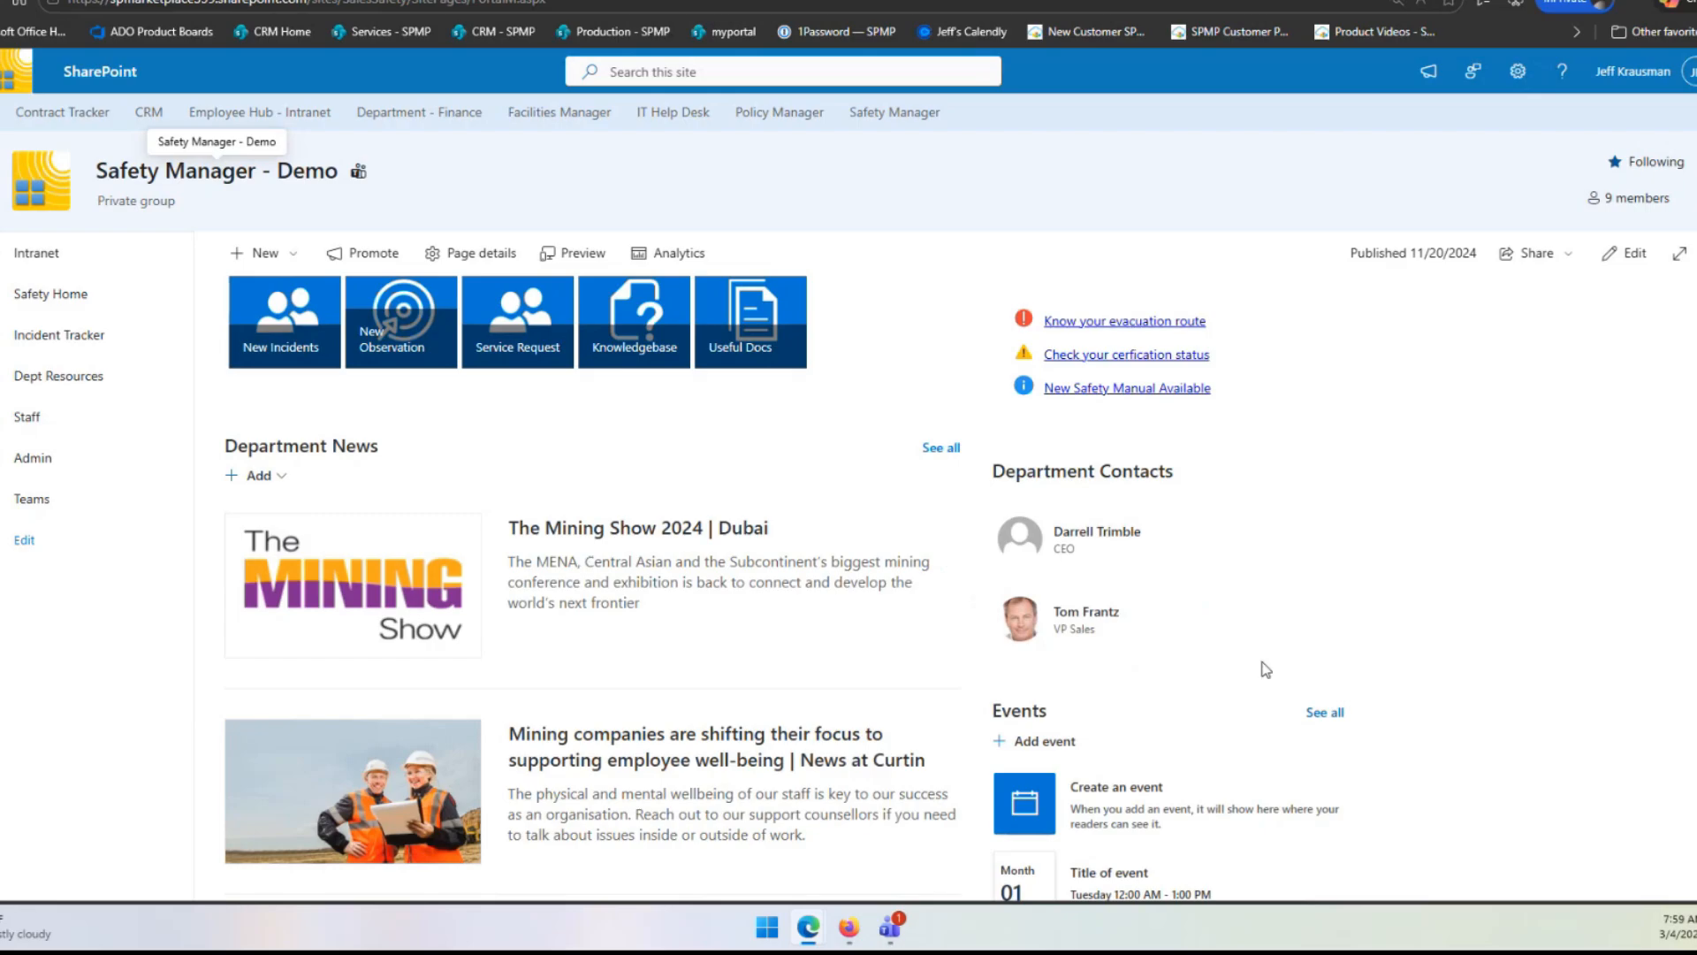
pyautogui.scroll(-1, 1265, 670)
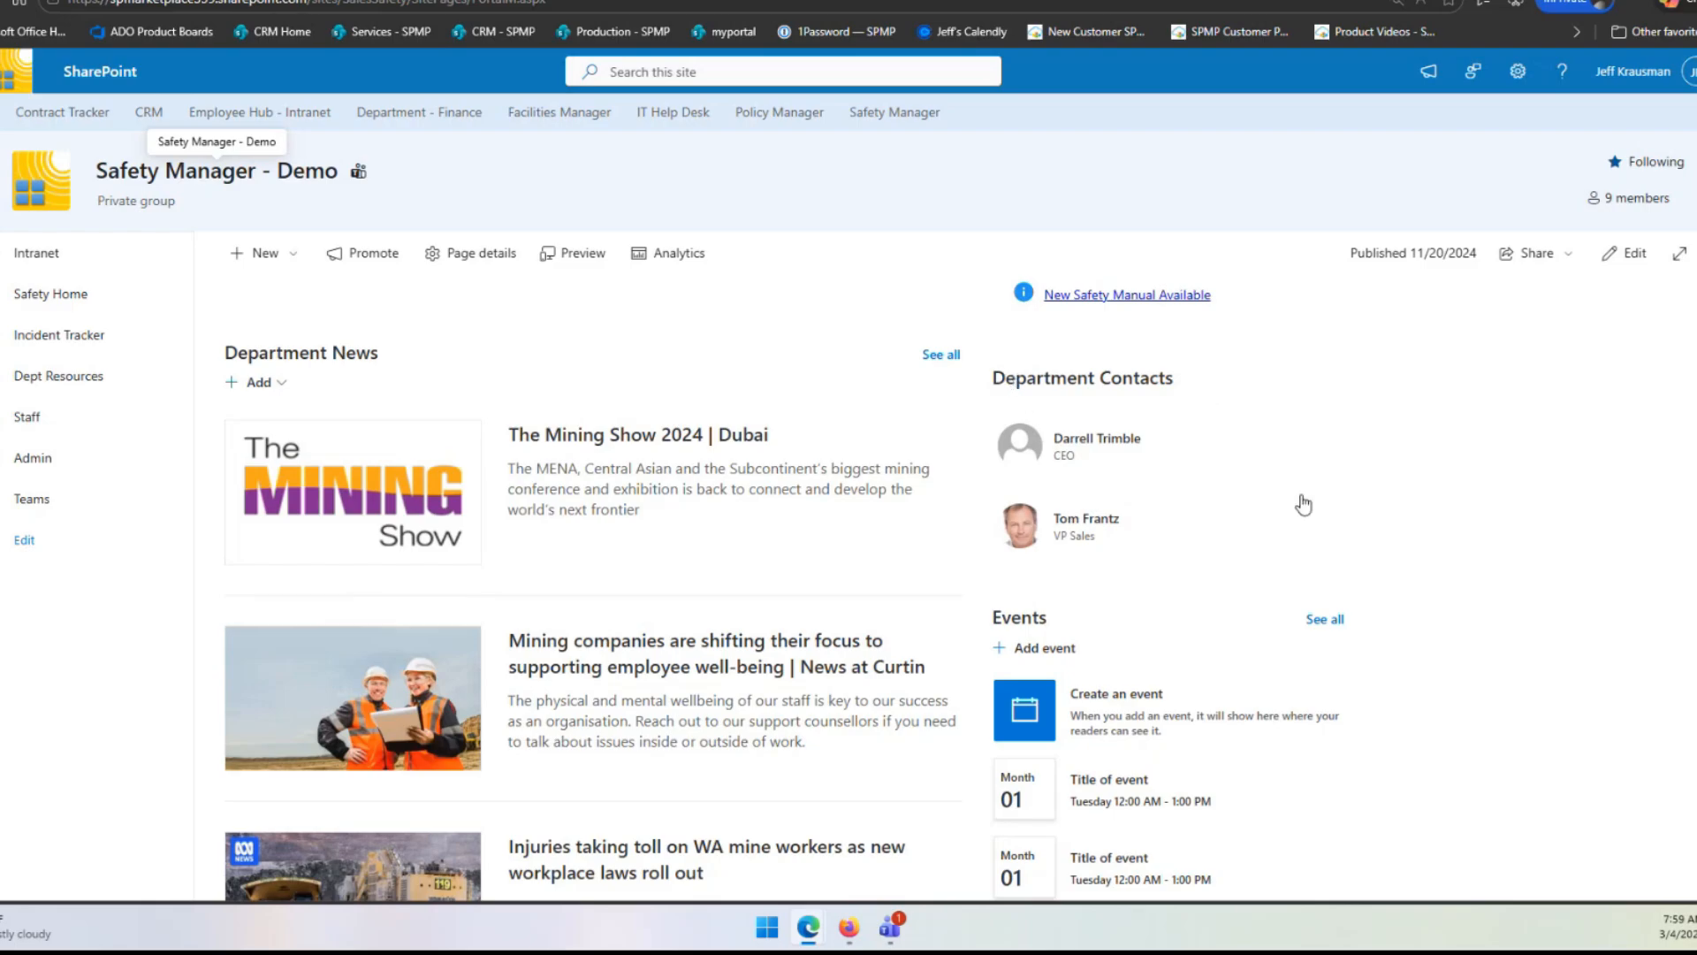
pyautogui.scroll(-8, 1361, 573)
pyautogui.scroll(-2, 638, 472)
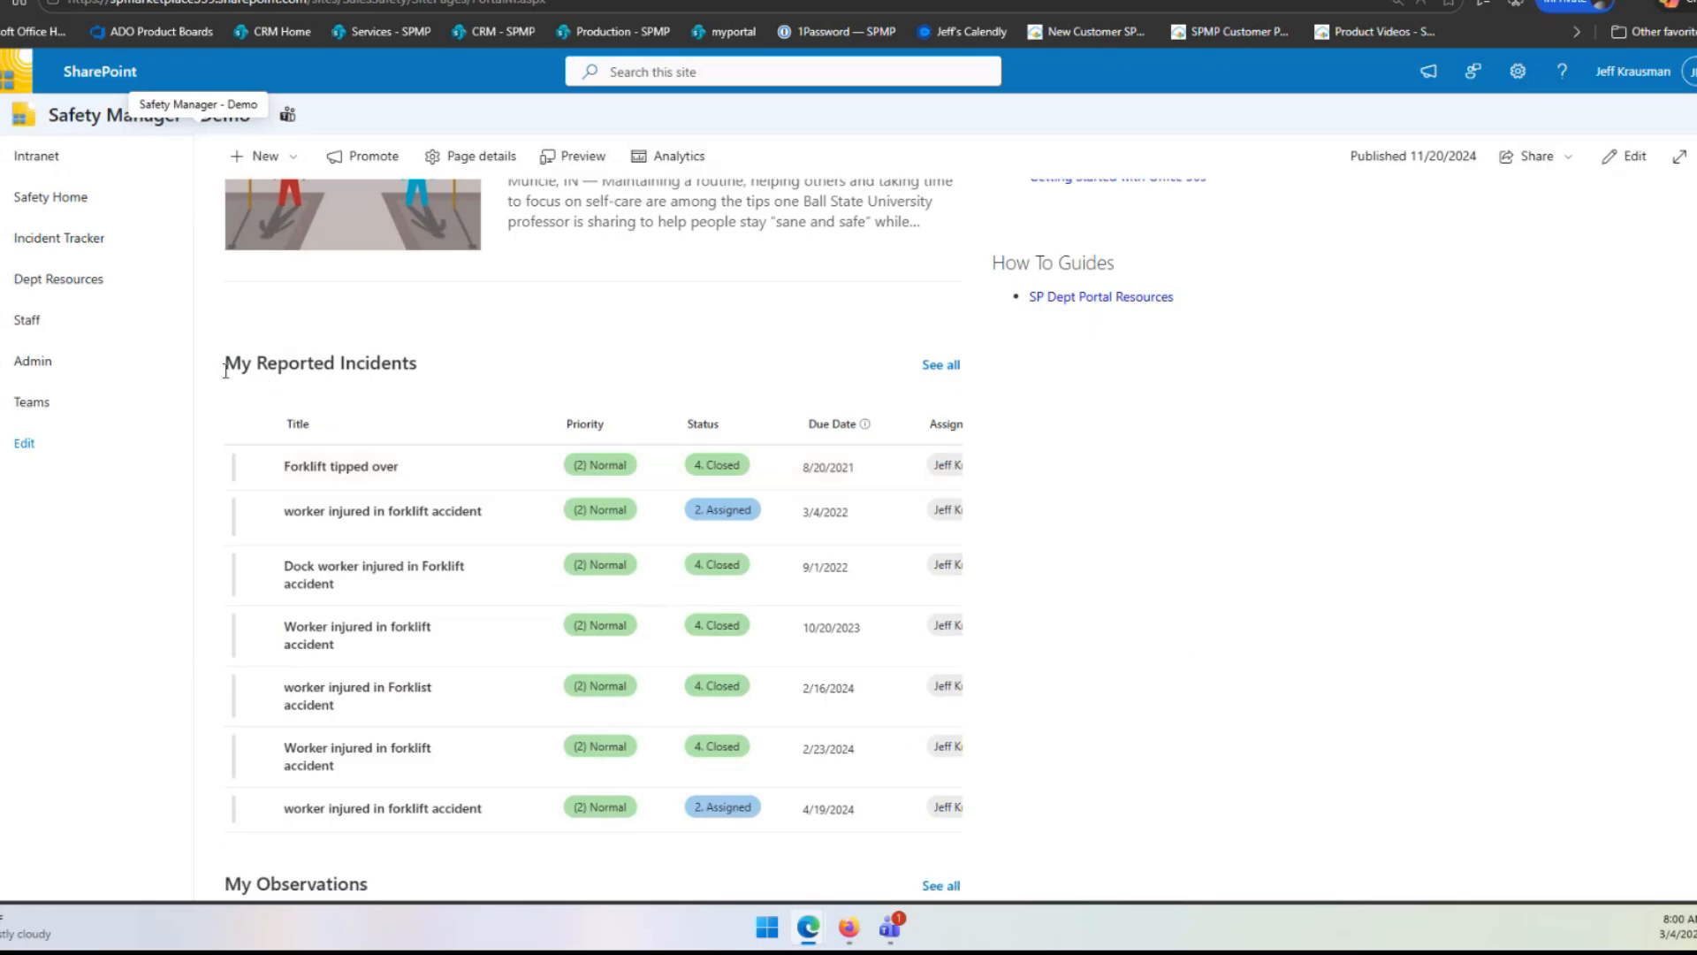
pyautogui.moveTo(225, 365); pyautogui.dragTo(447, 378)
pyautogui.scroll(-2, 368, 599)
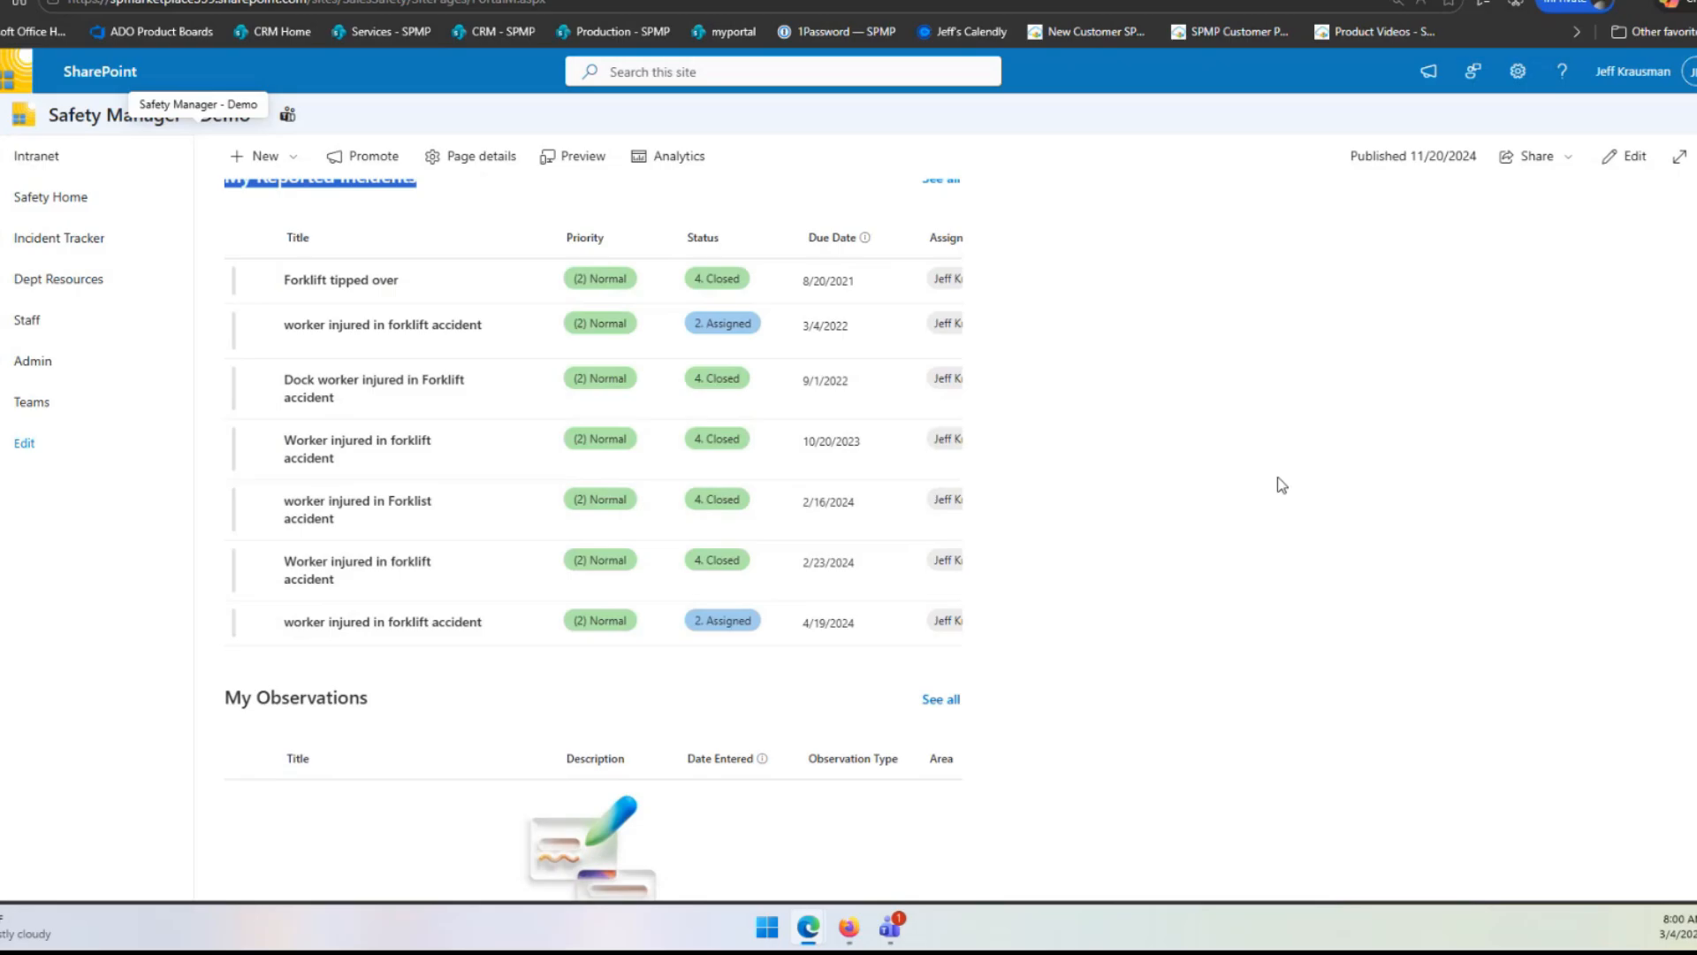
pyautogui.scroll(4, 1281, 485)
pyautogui.scroll(10, 1281, 485)
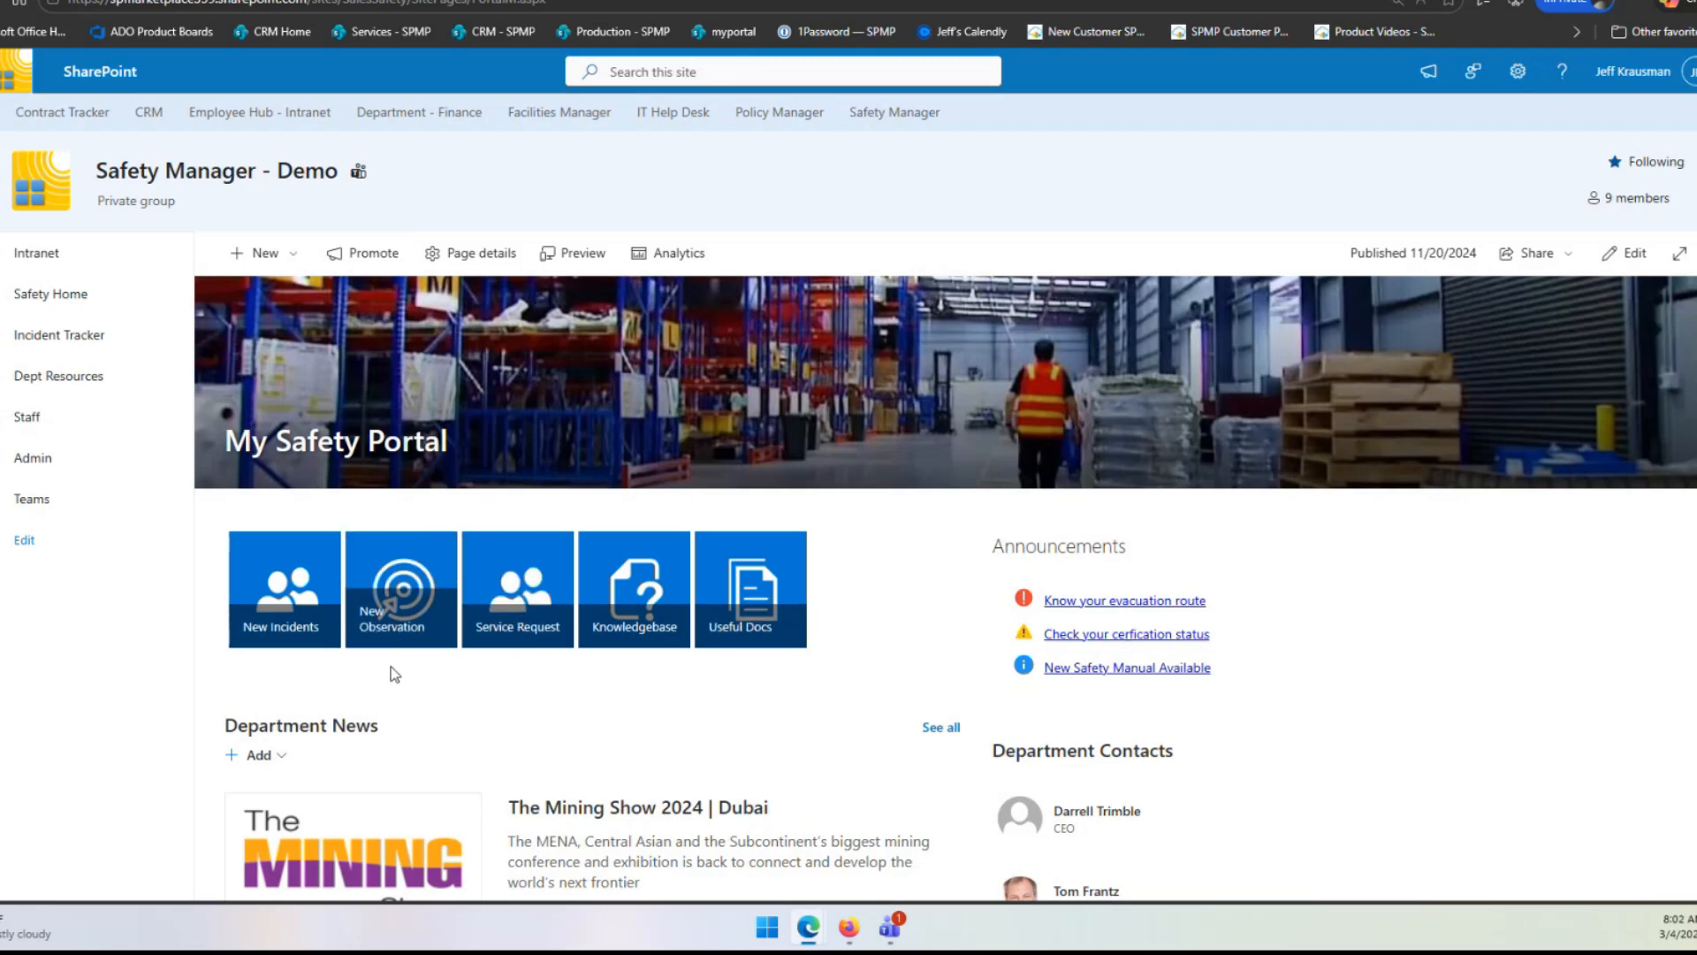
pyautogui.moveTo(226, 441); pyautogui.dragTo(443, 440)
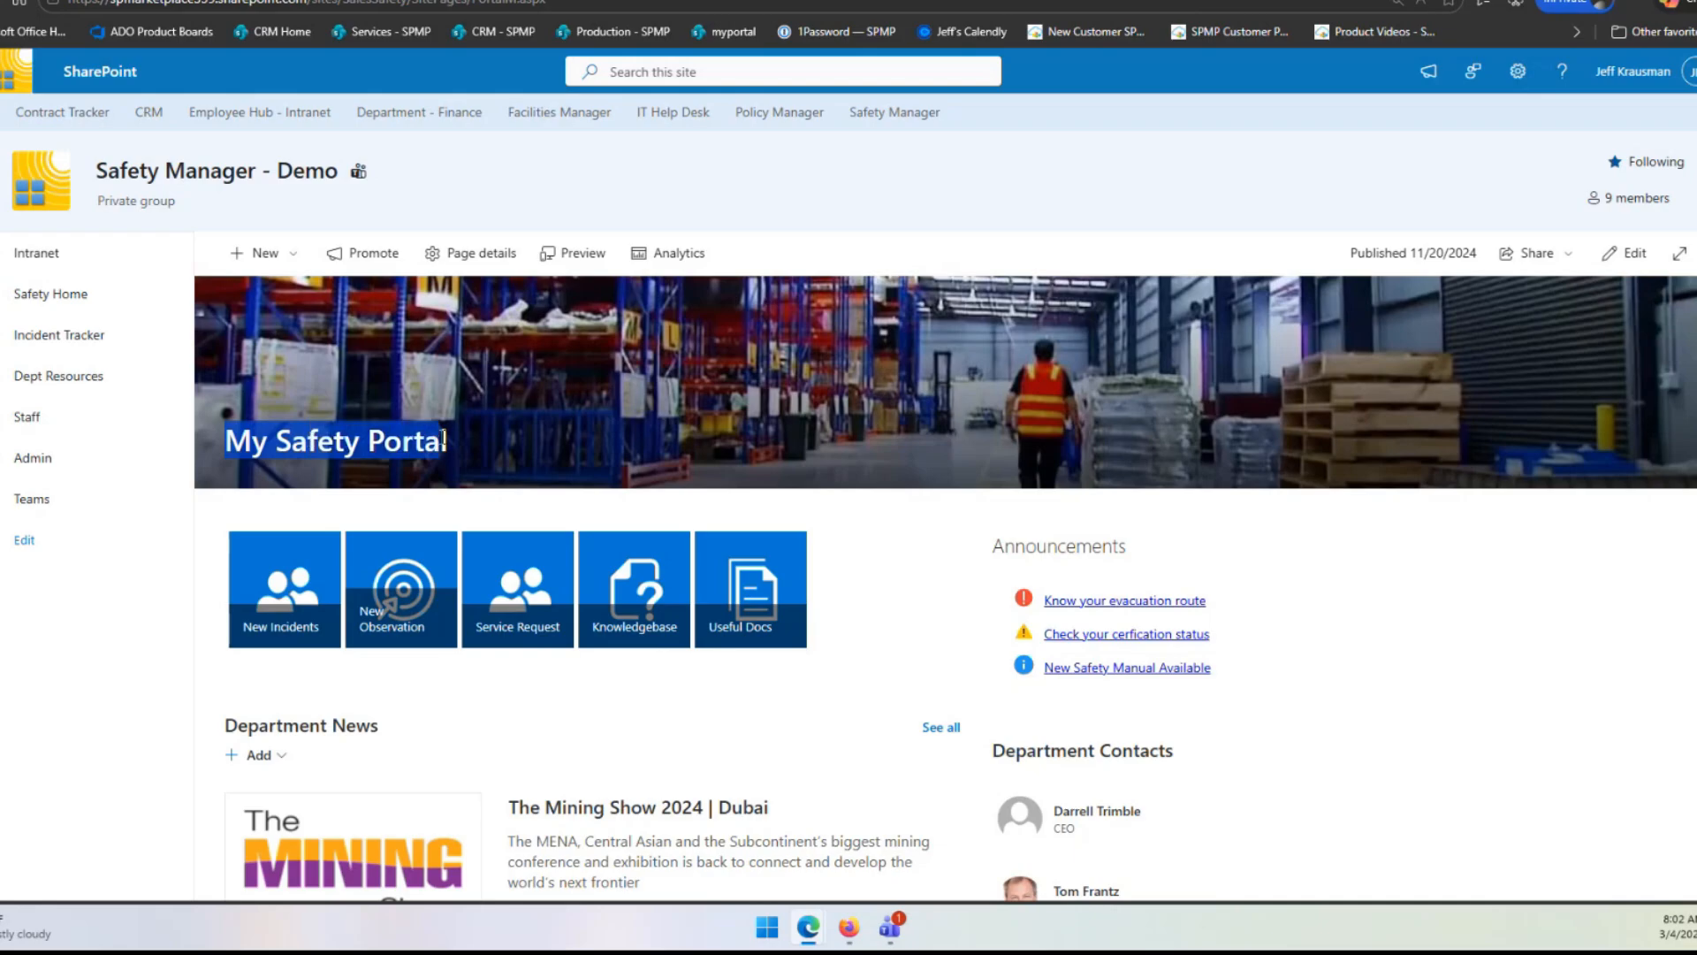
pyautogui.click(447, 686)
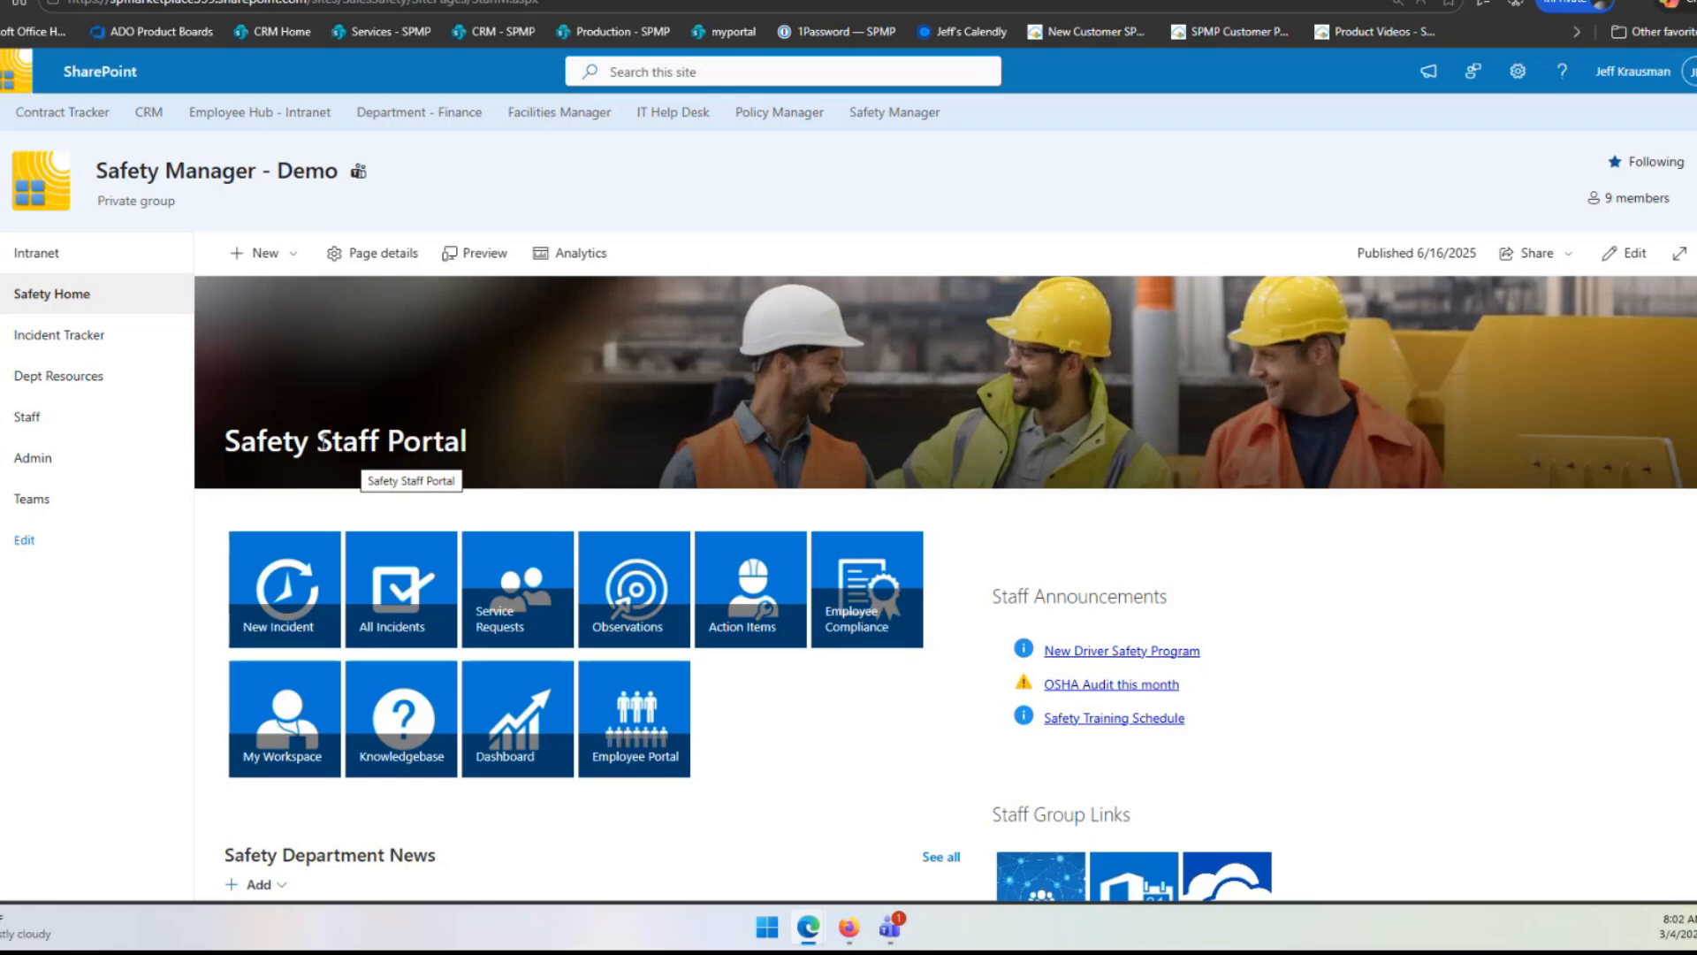
# - Return to the Safety Staff Portal page and open its Observations list
pyautogui.moveTo(316, 440); pyautogui.dragTo(370, 435)
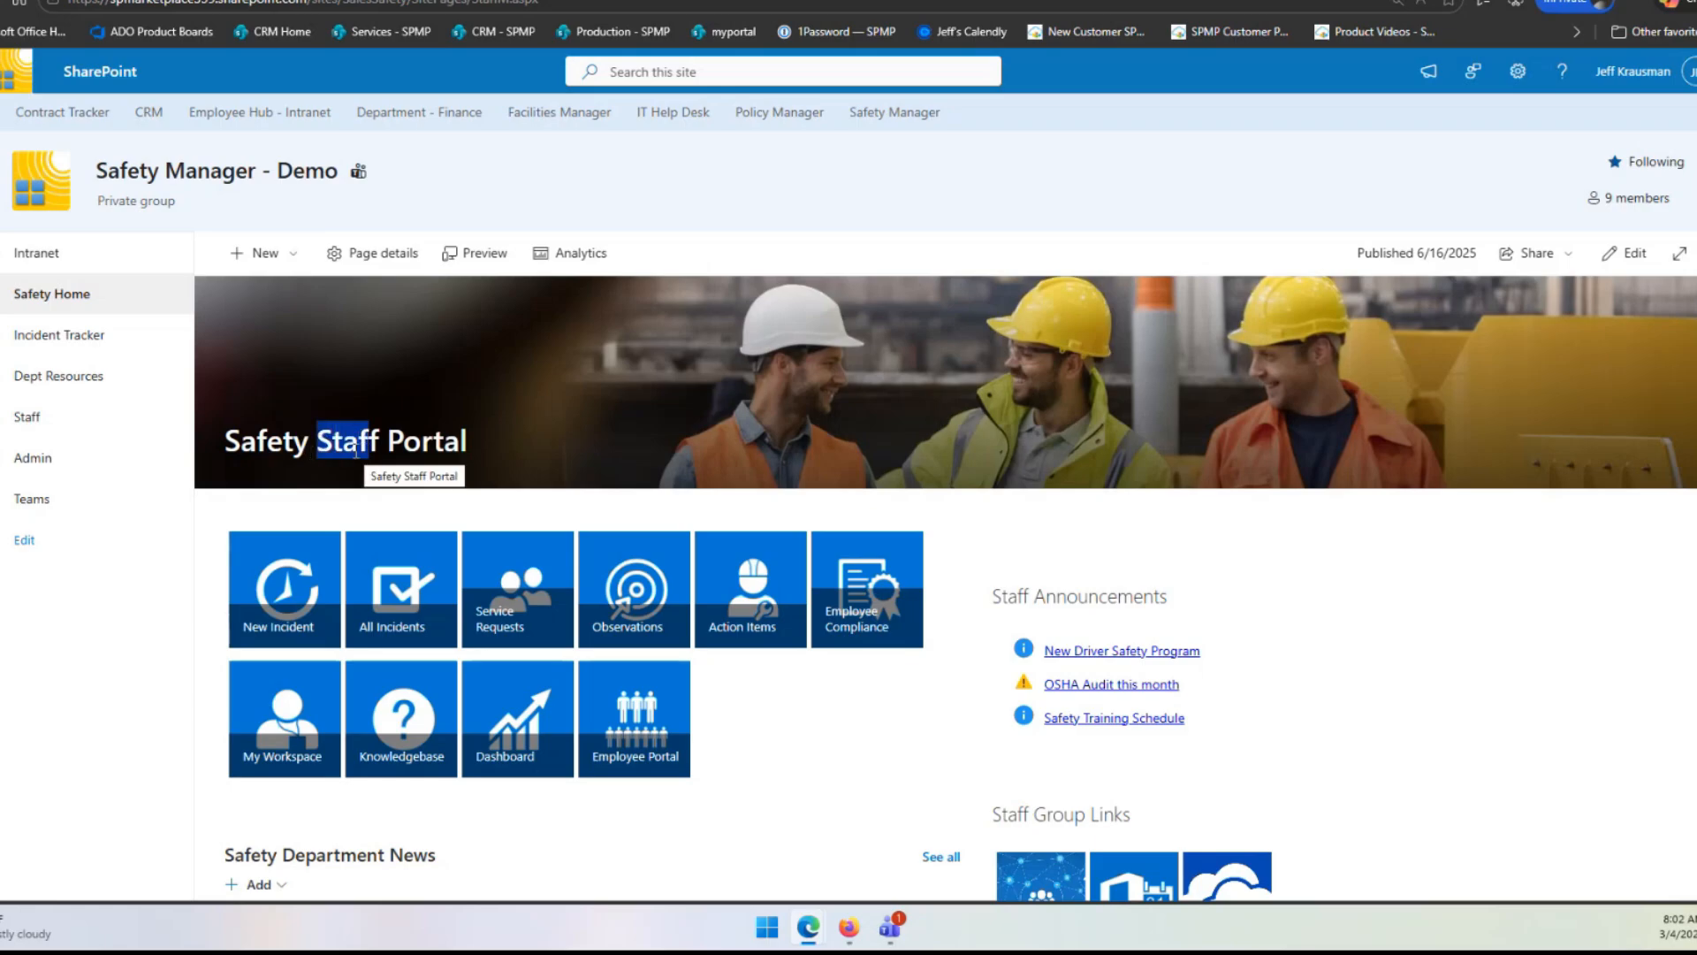
pyautogui.click(628, 587)
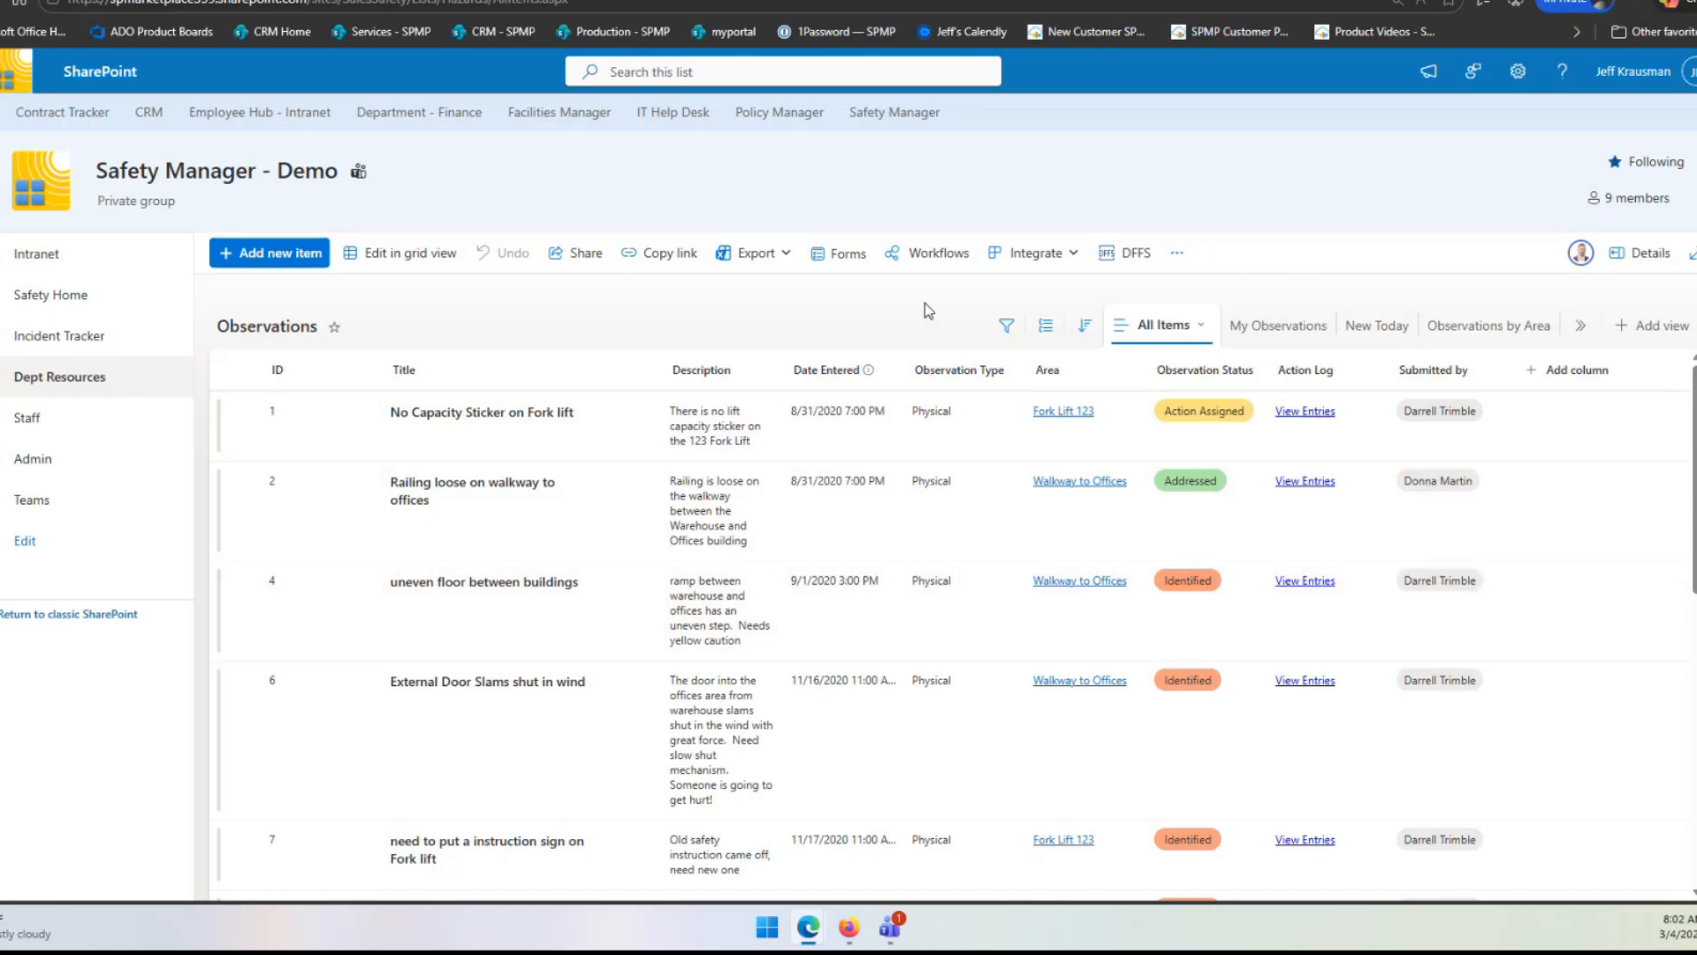
# - Open a blank new observation form and examine the choices offered for Observation Type
pyautogui.click(296, 262)
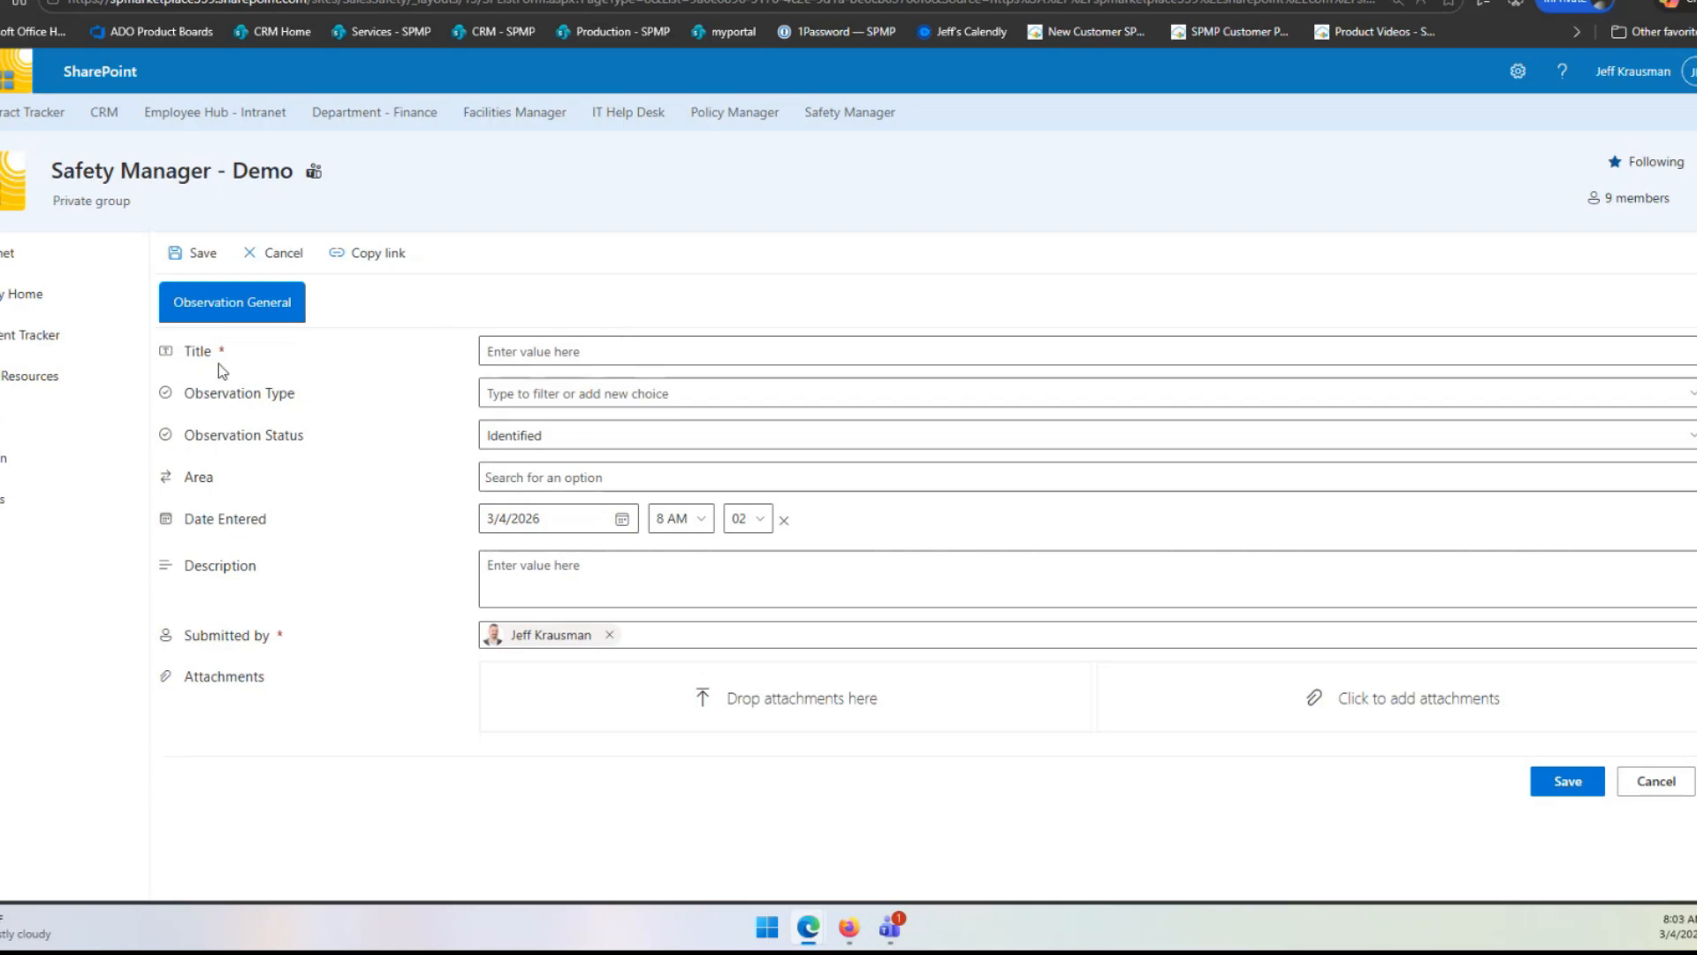
pyautogui.click(535, 351)
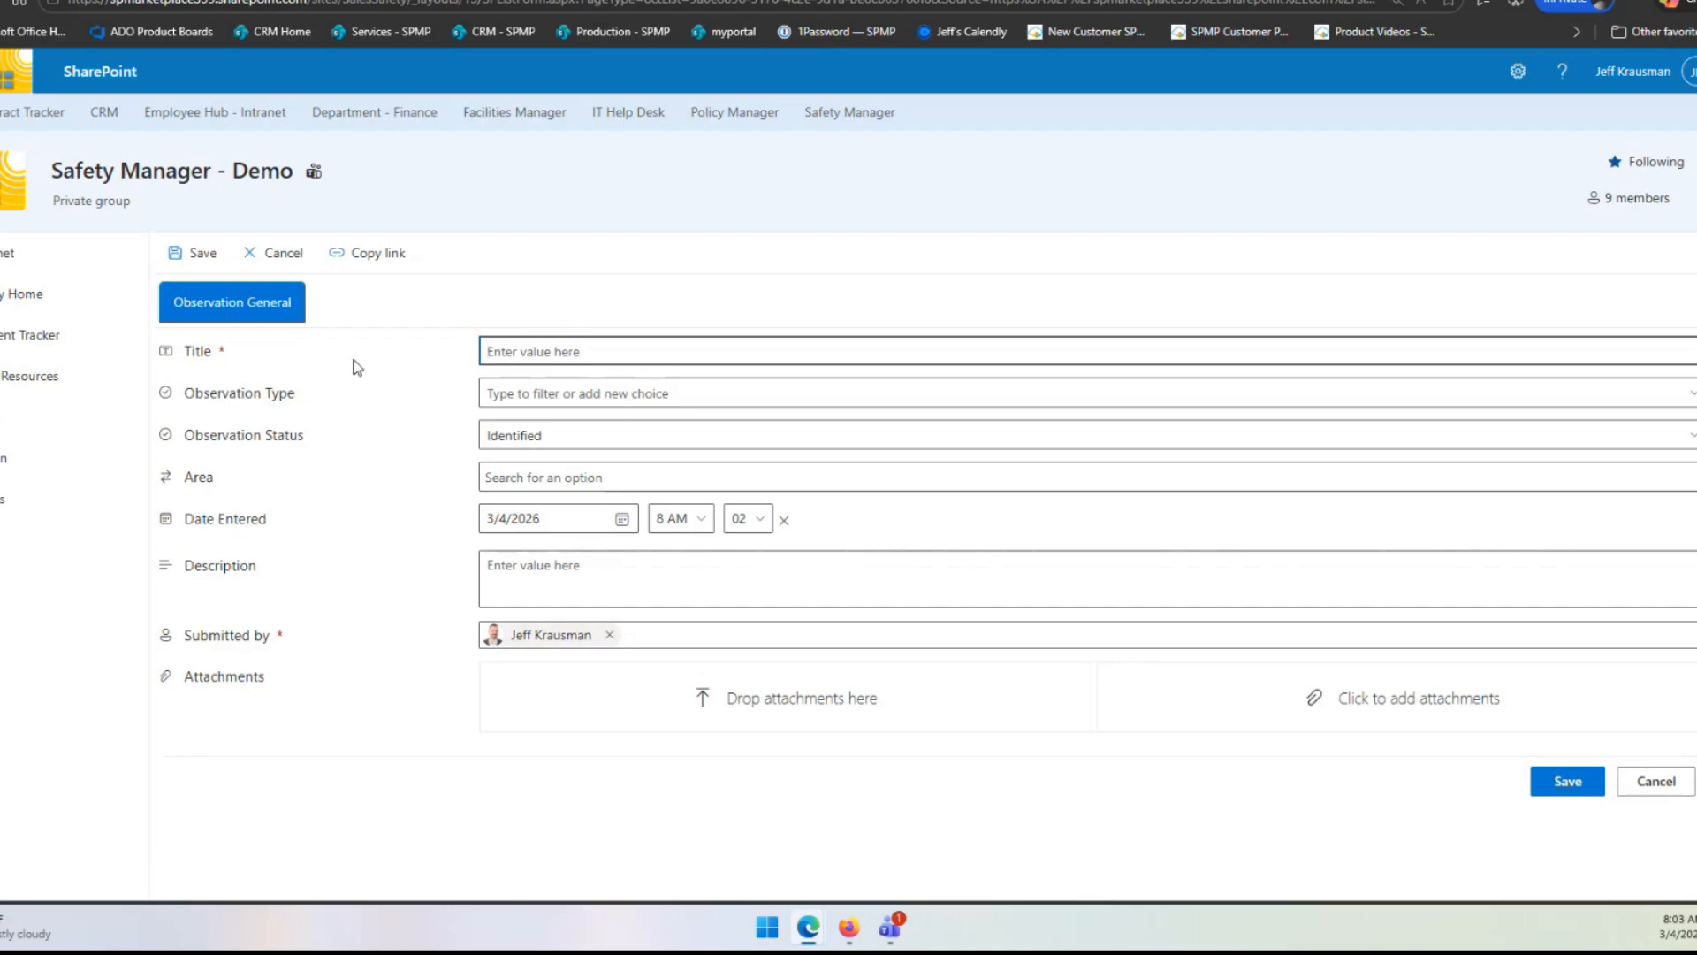
pyautogui.click(541, 394)
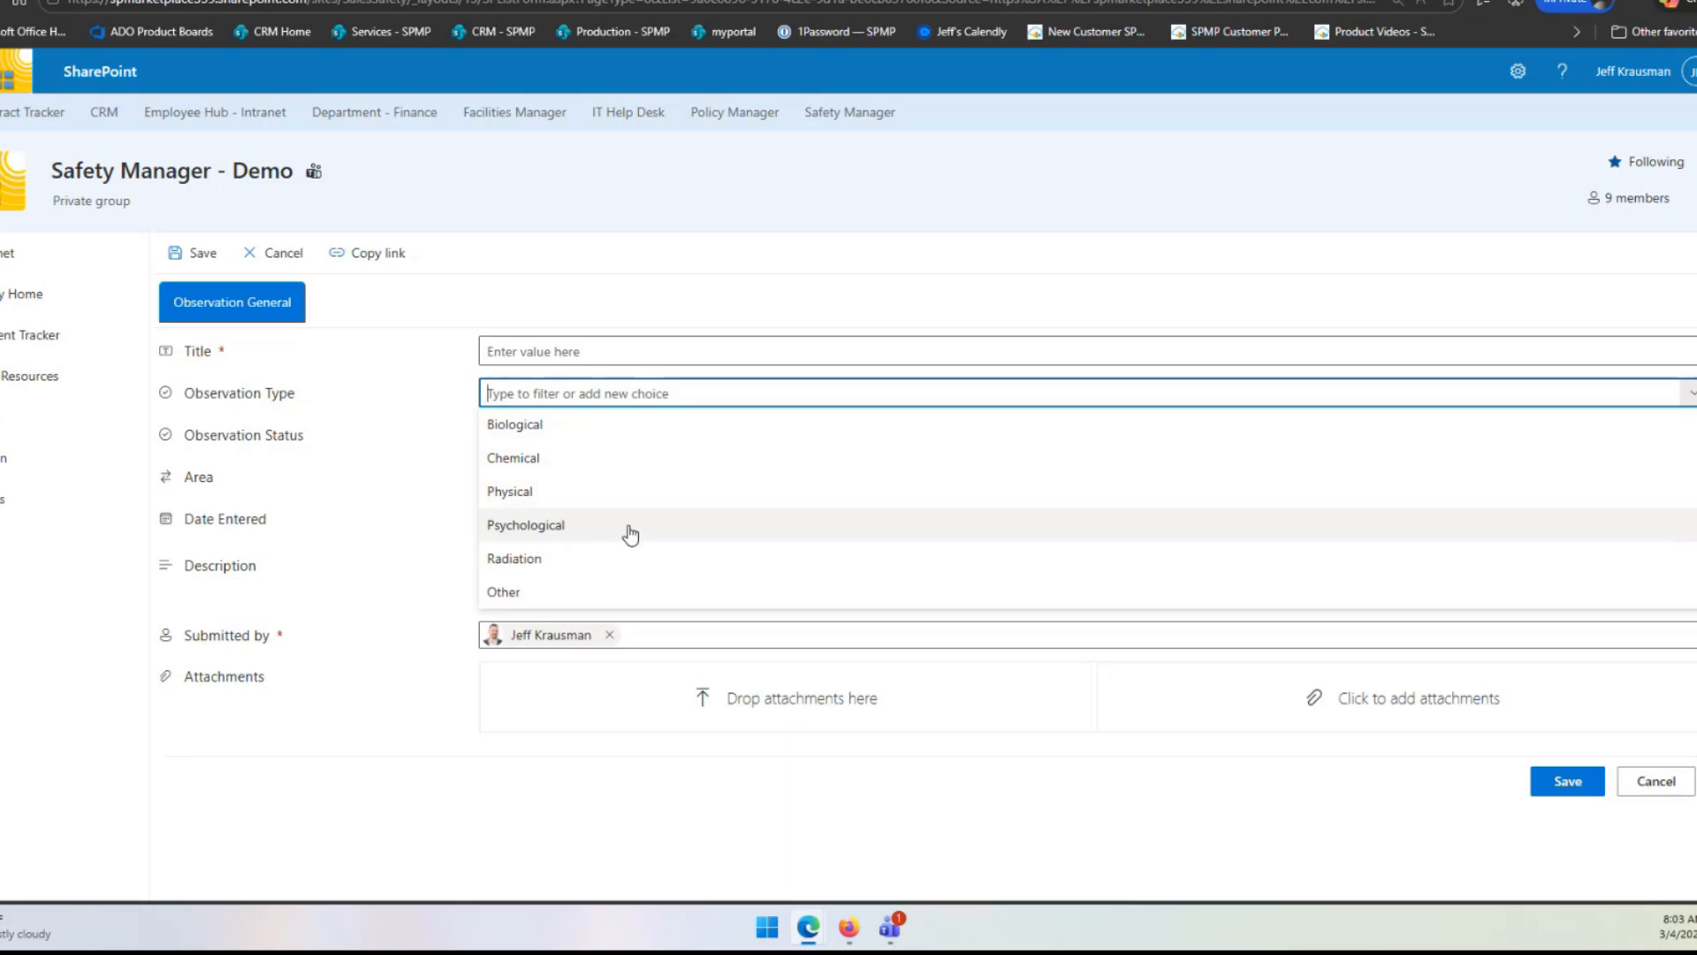
pyautogui.click(582, 290)
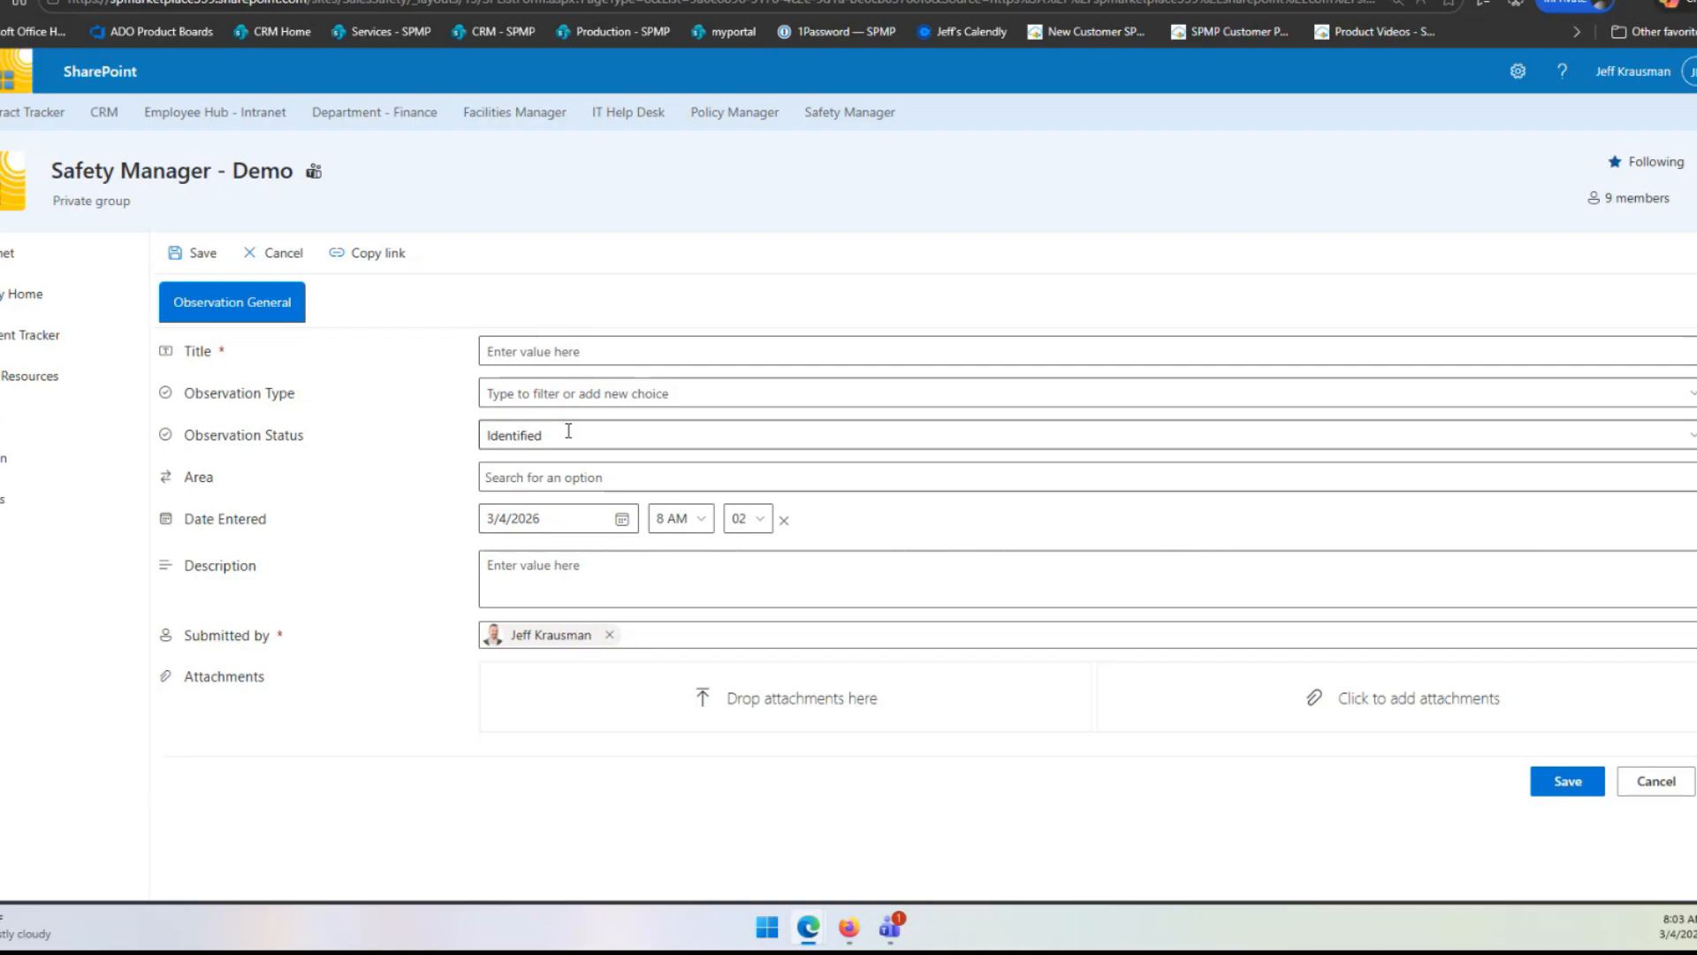
# - Examine the Observation Status and Area choices and the Description field, and close the new observation form without saving
pyautogui.click(541, 436)
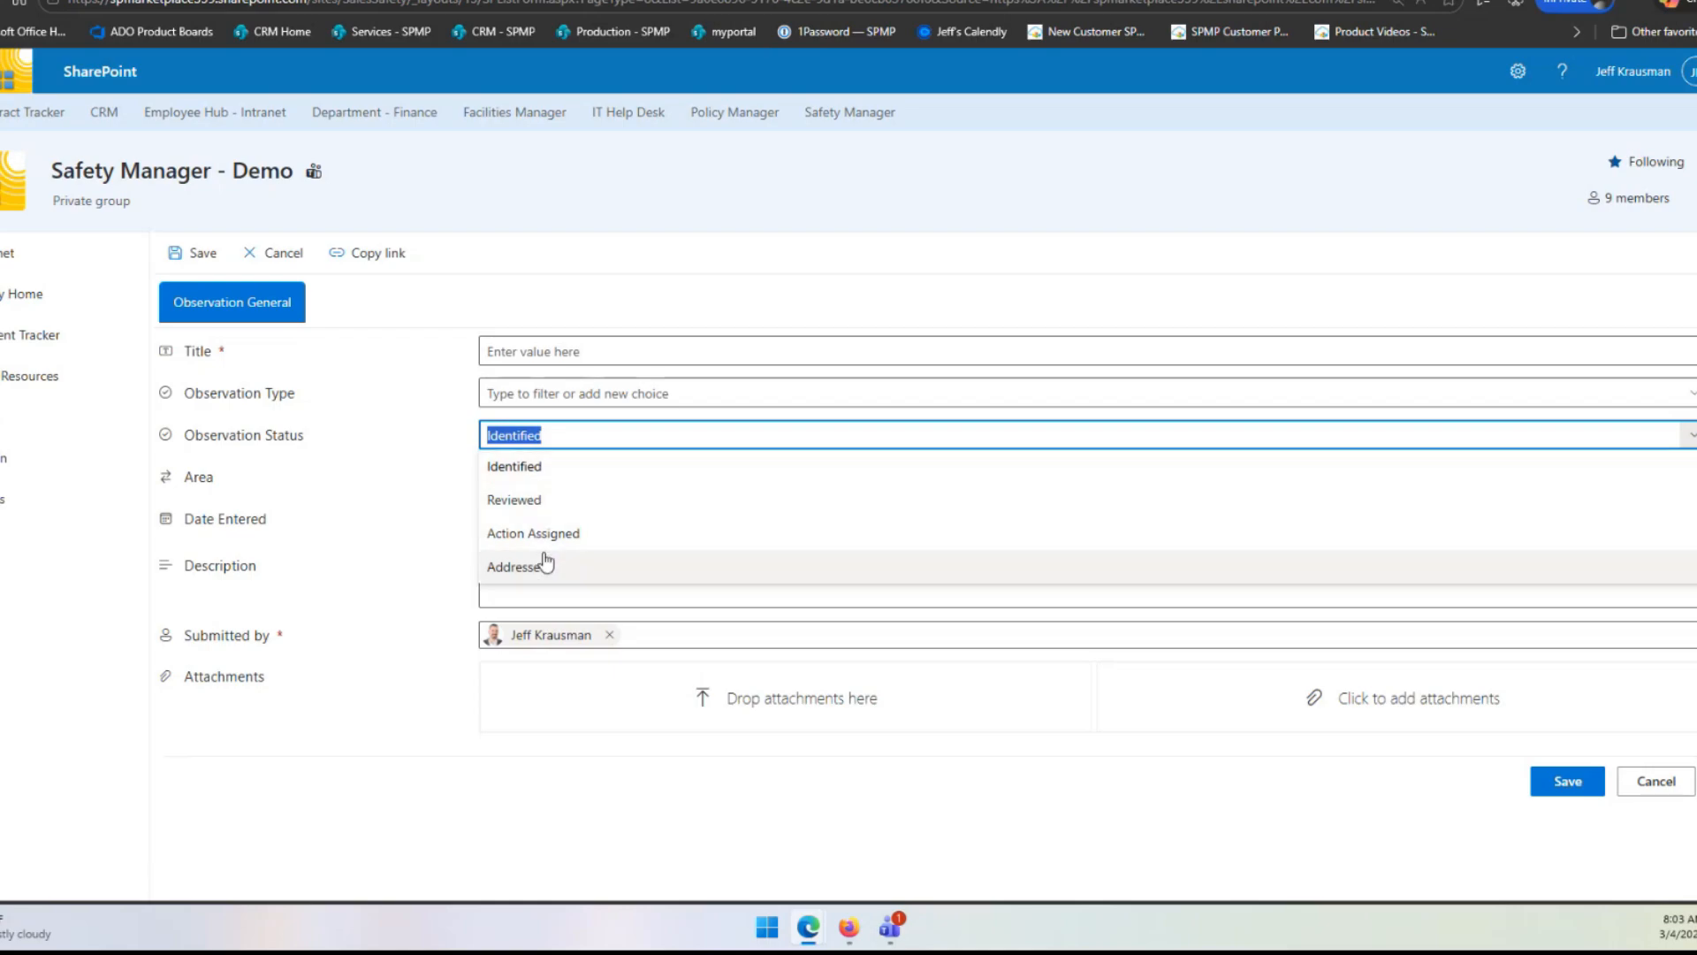
pyautogui.click(647, 316)
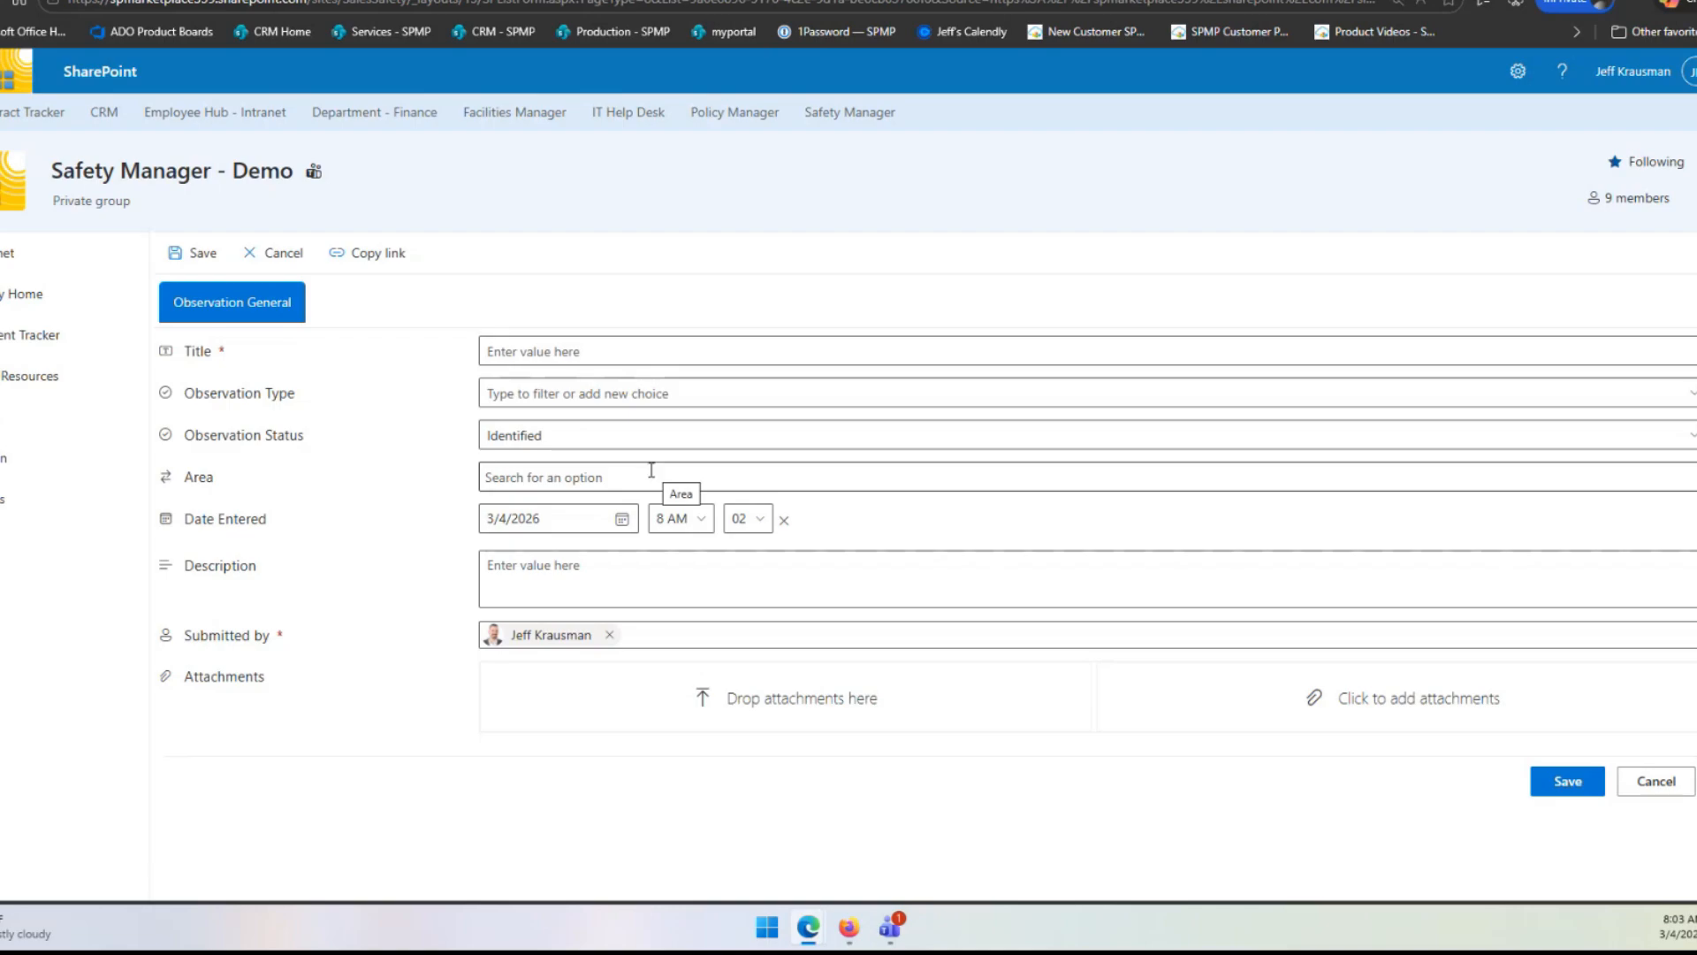
pyautogui.click(579, 478)
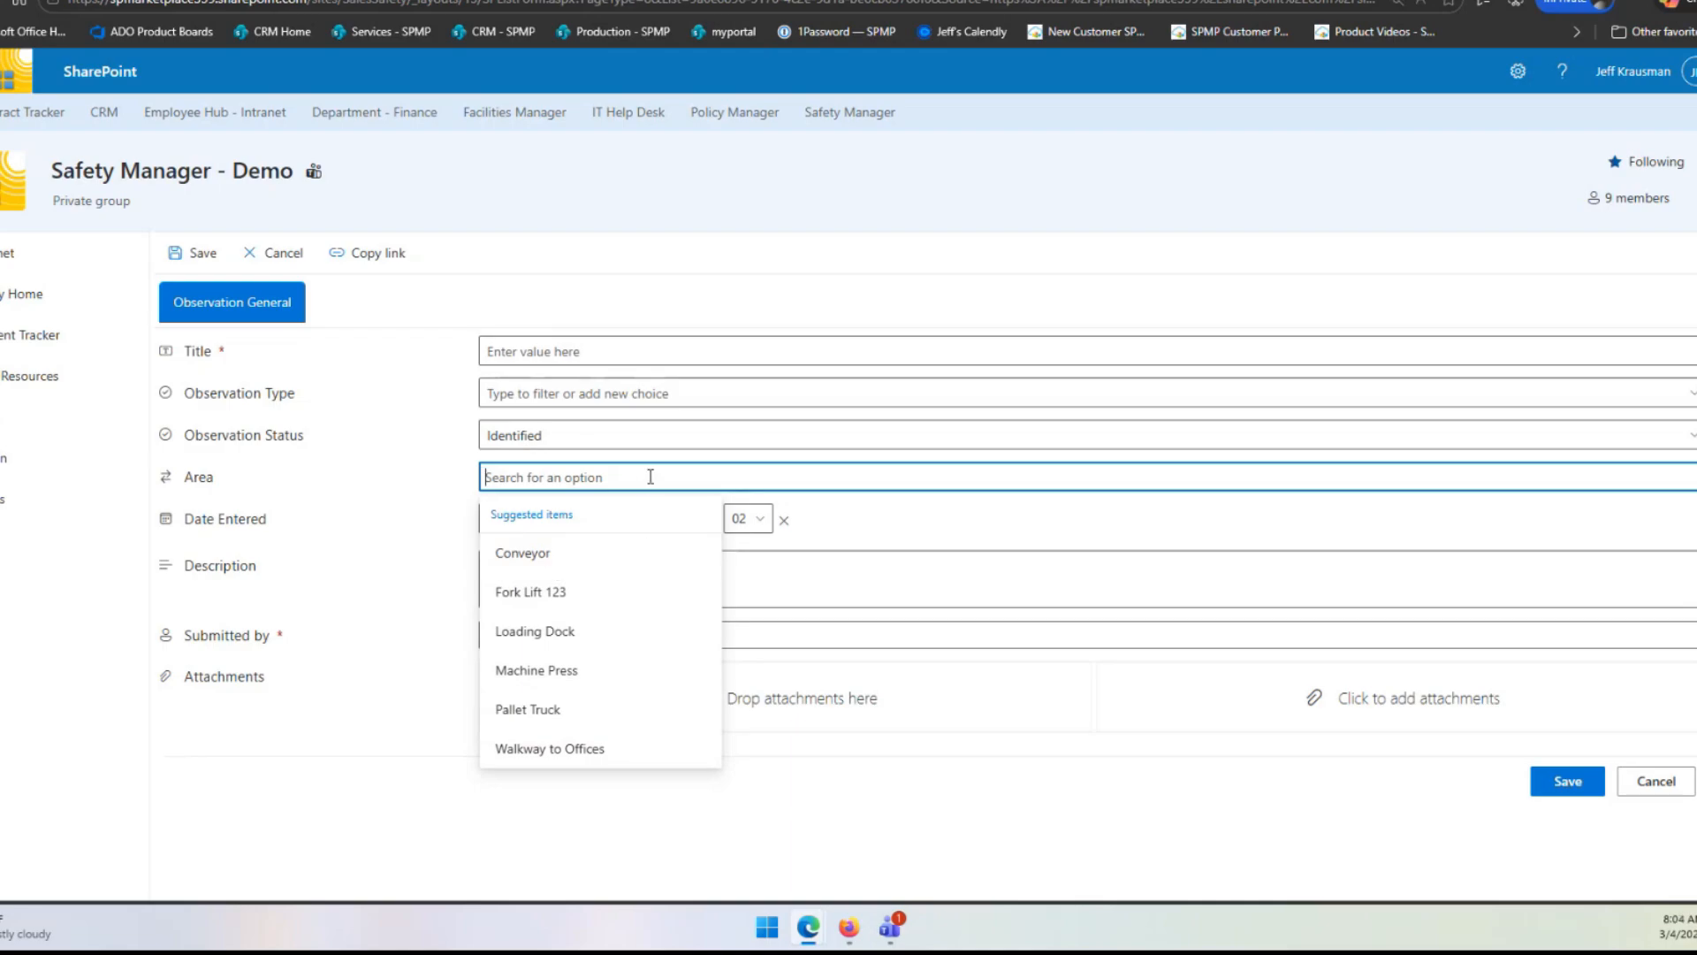
pyautogui.click(445, 480)
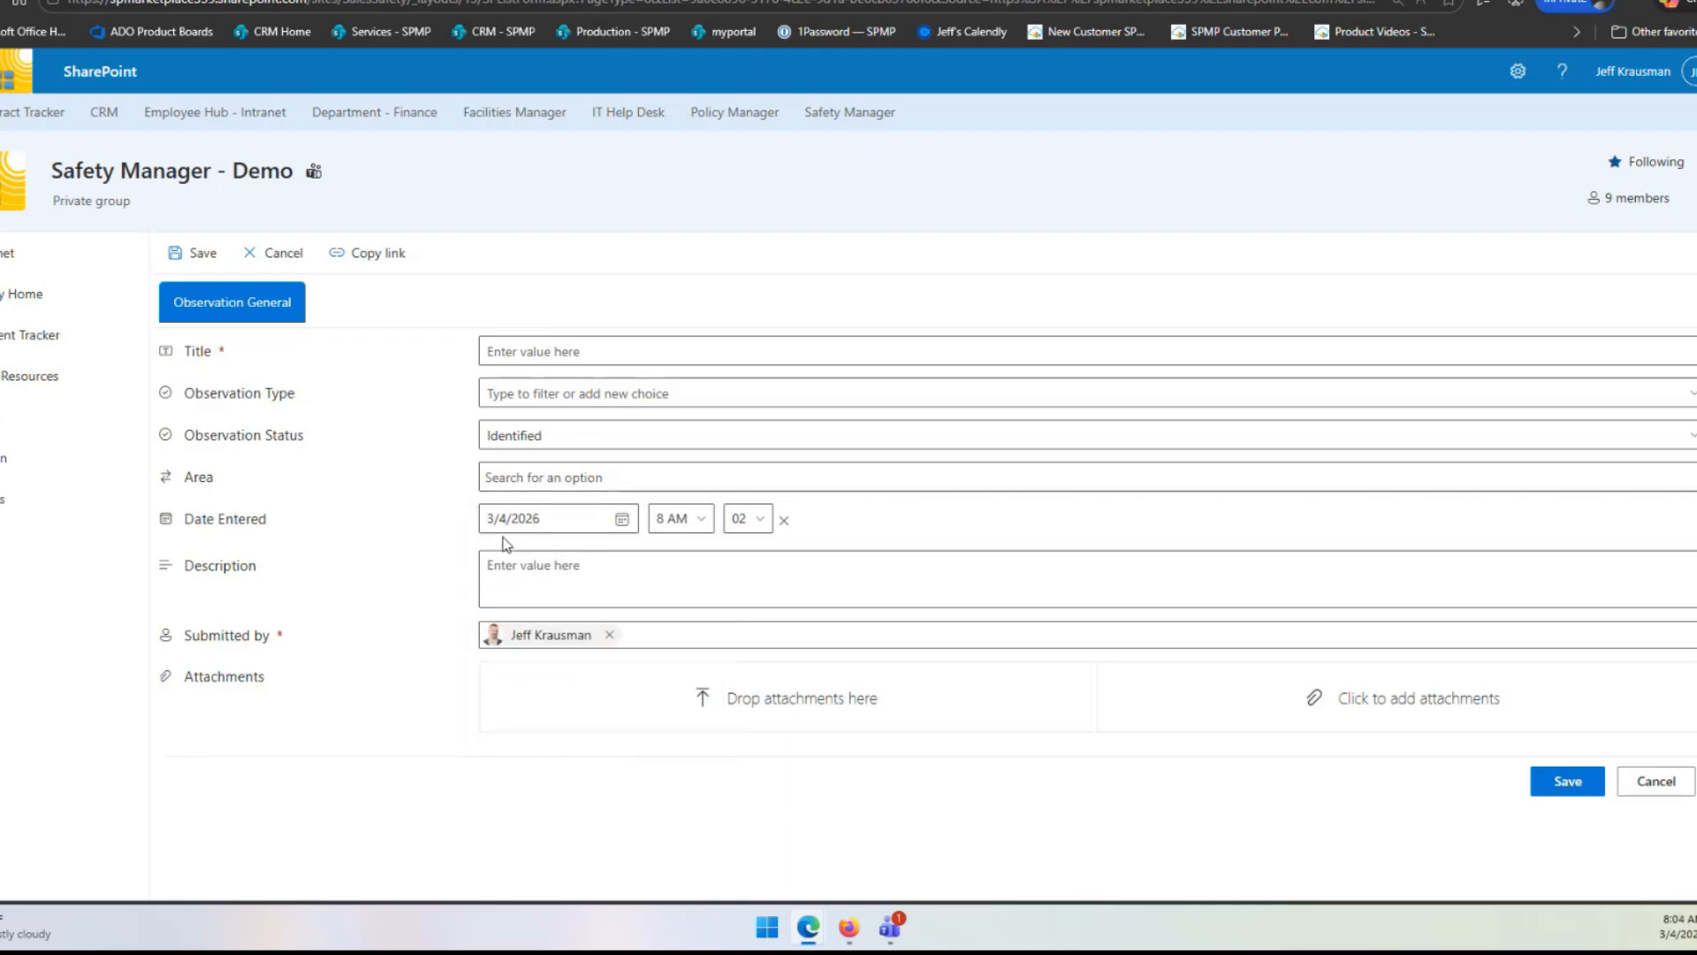
pyautogui.click(522, 568)
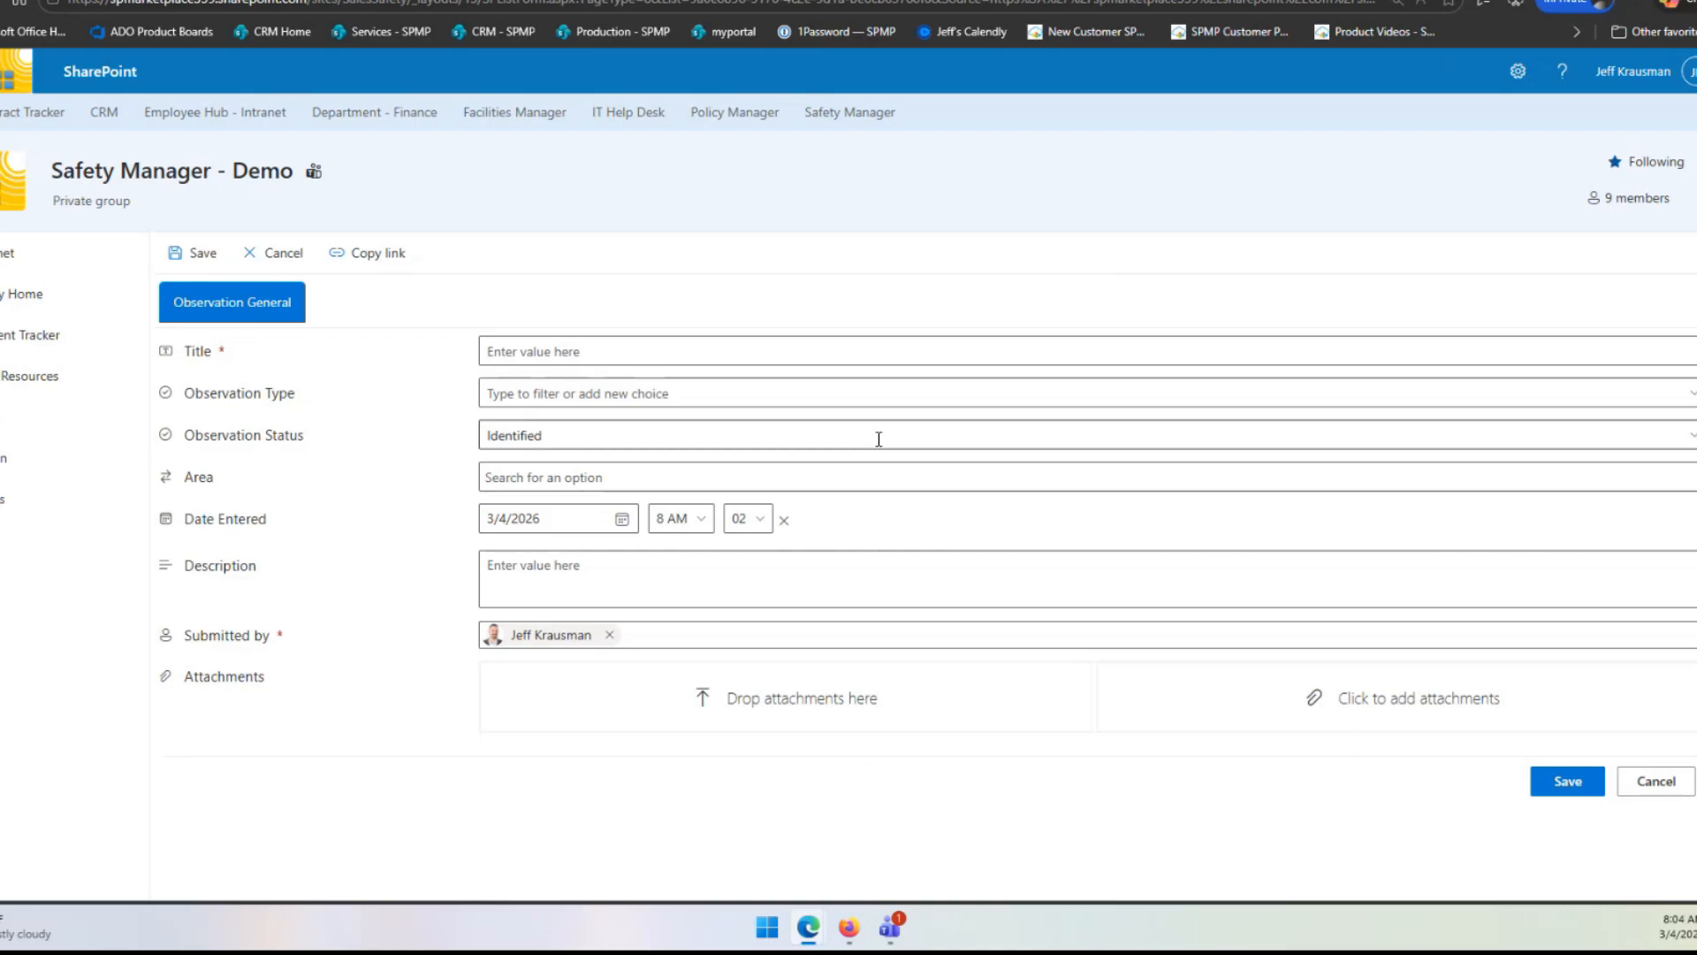
pyautogui.click(1656, 783)
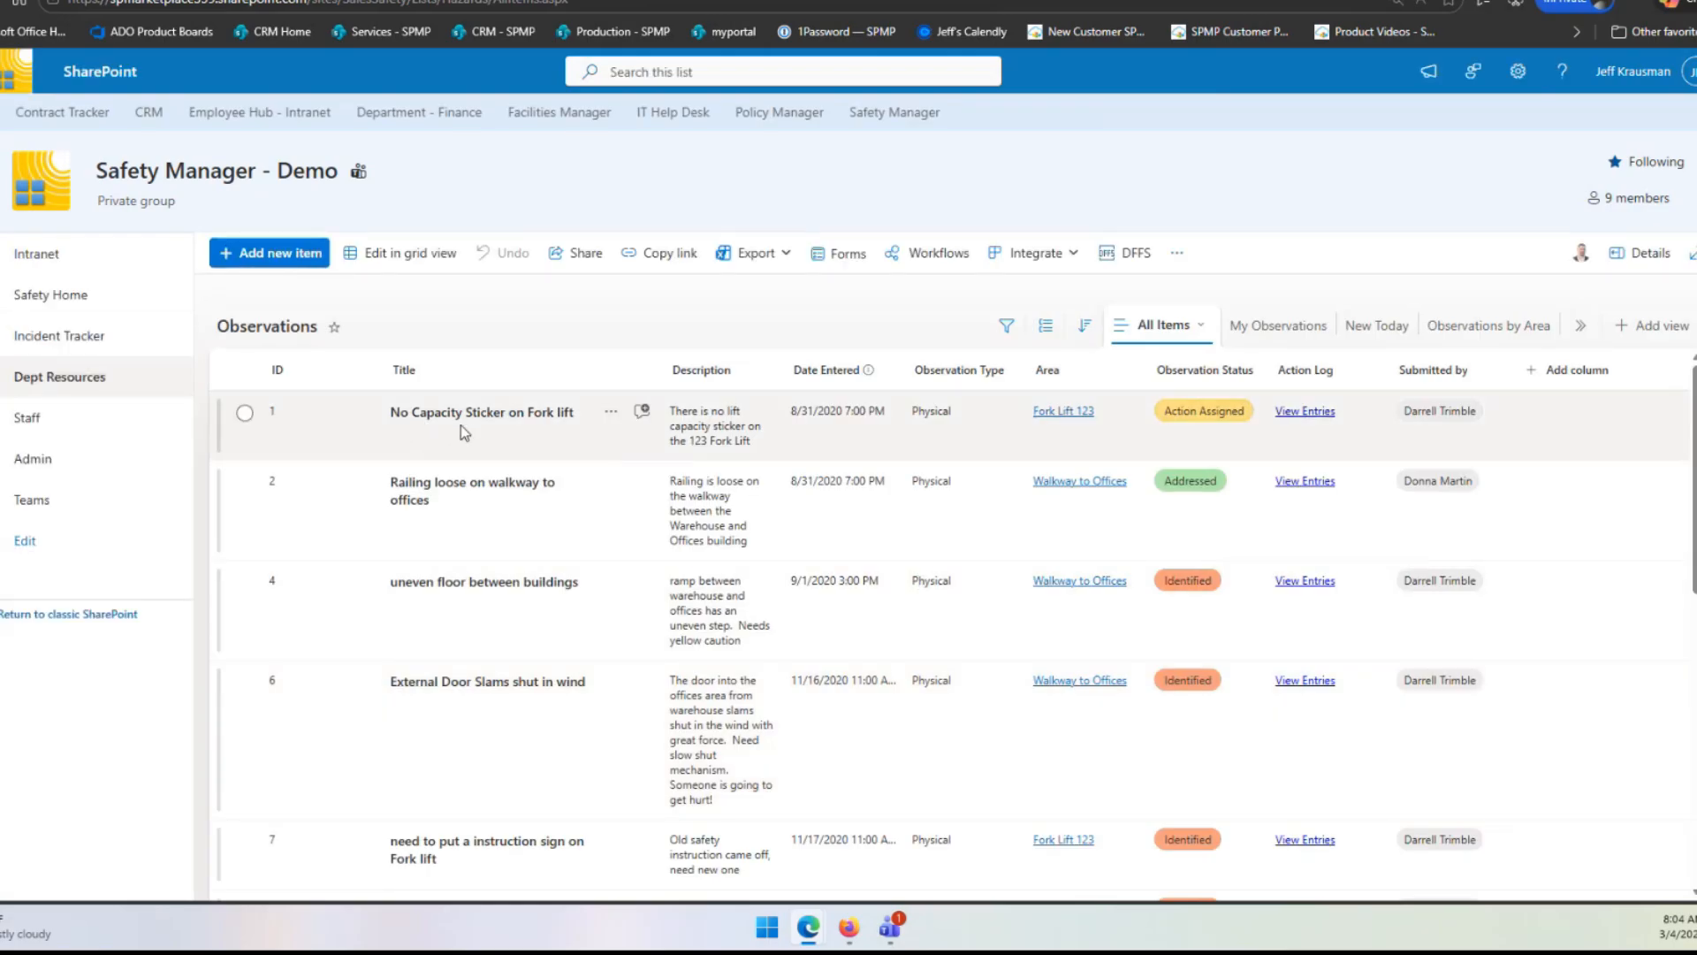
# - Open the "Railing loose on walkway to offices" observation and examine its general details, attached image and Actions Taken log
pyautogui.click(520, 495)
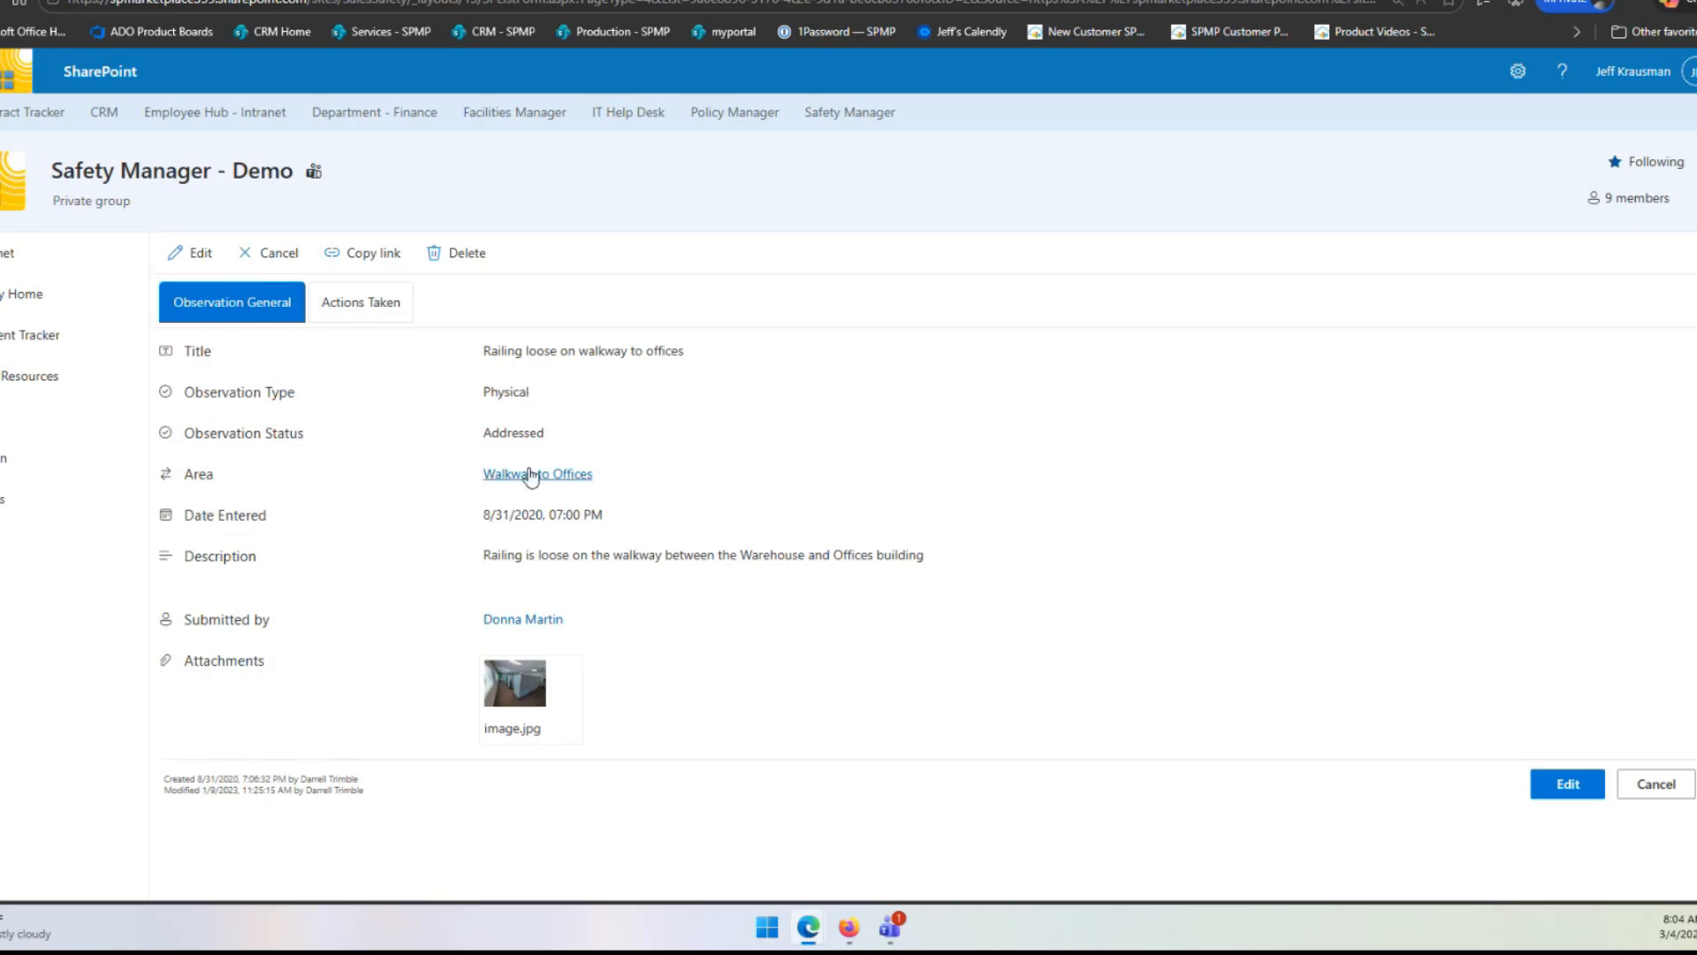
pyautogui.moveTo(522, 693)
pyautogui.click(386, 327)
pyautogui.click(374, 303)
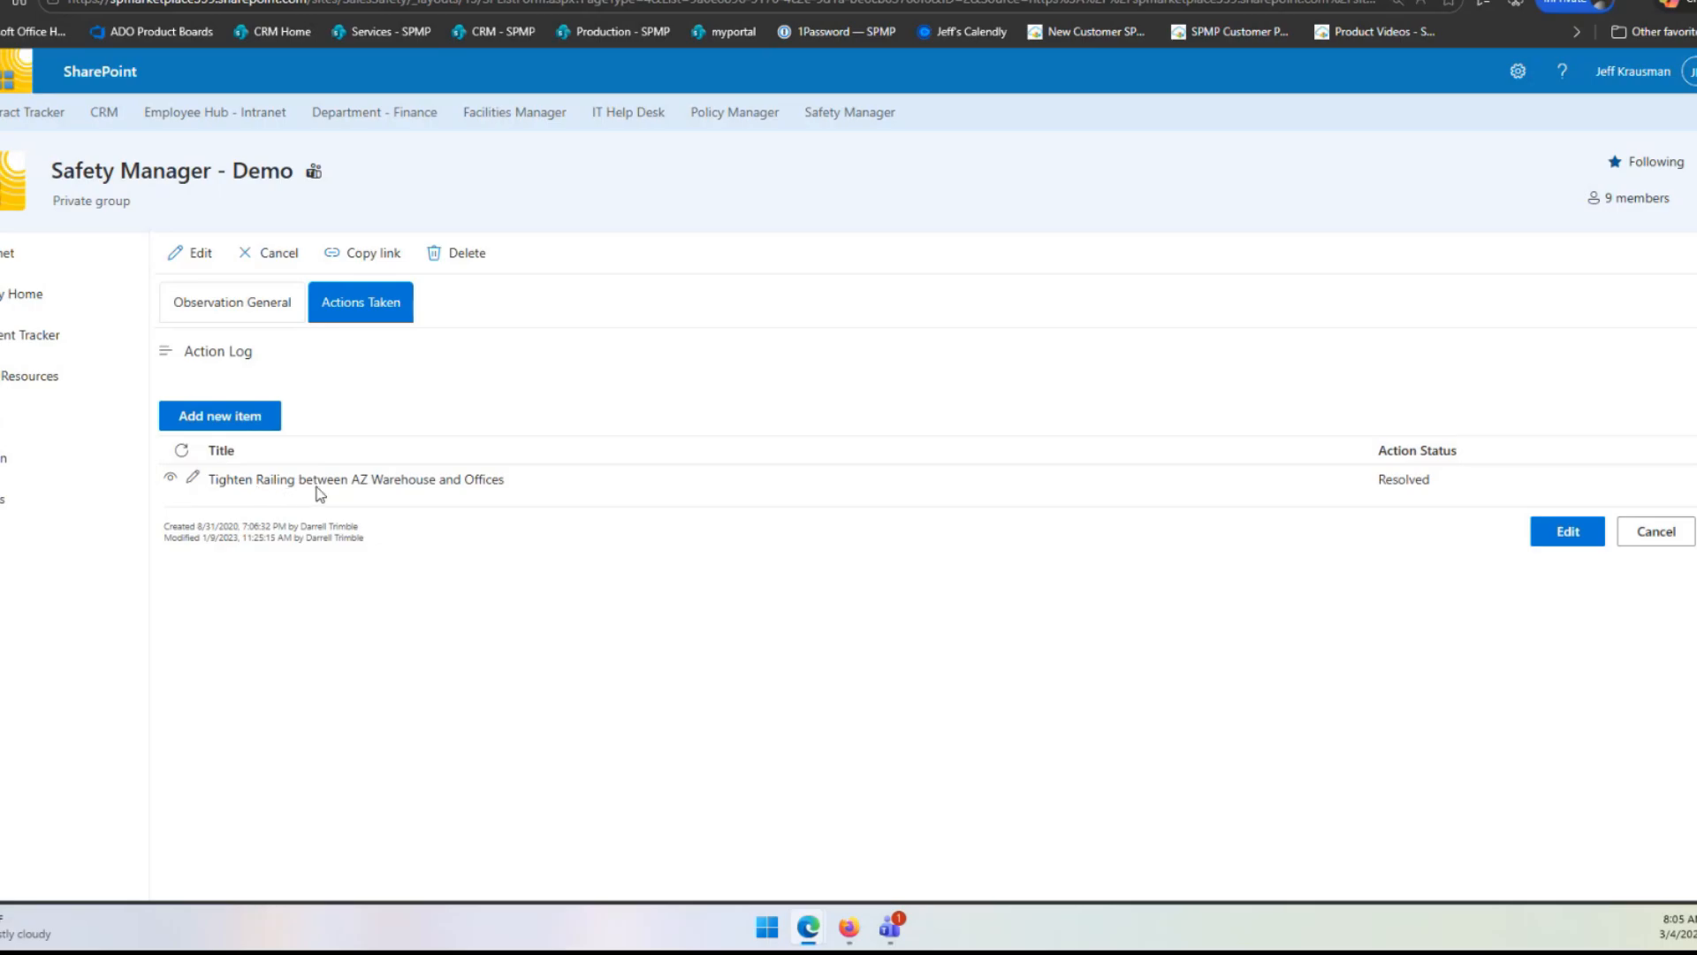
# - Open the "Tighten Railing between AZ Warehouse and Offices" action for editing and examine its Action Type choices and Assigned to field
pyautogui.click(192, 477)
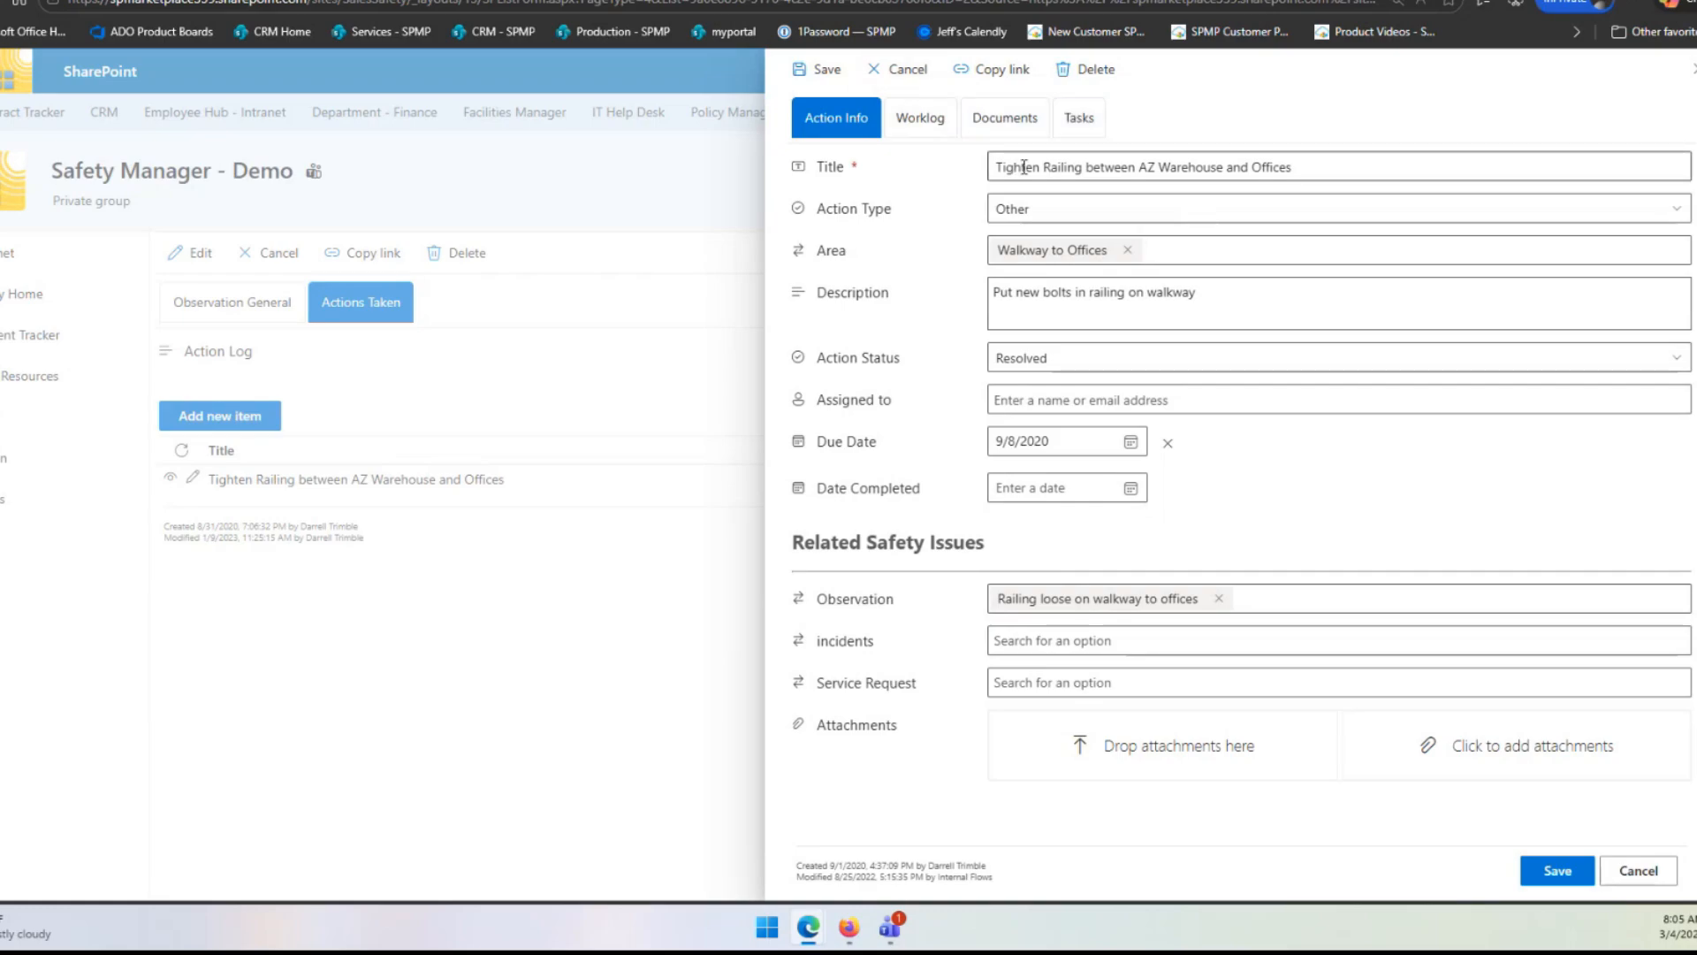
pyautogui.click(1079, 208)
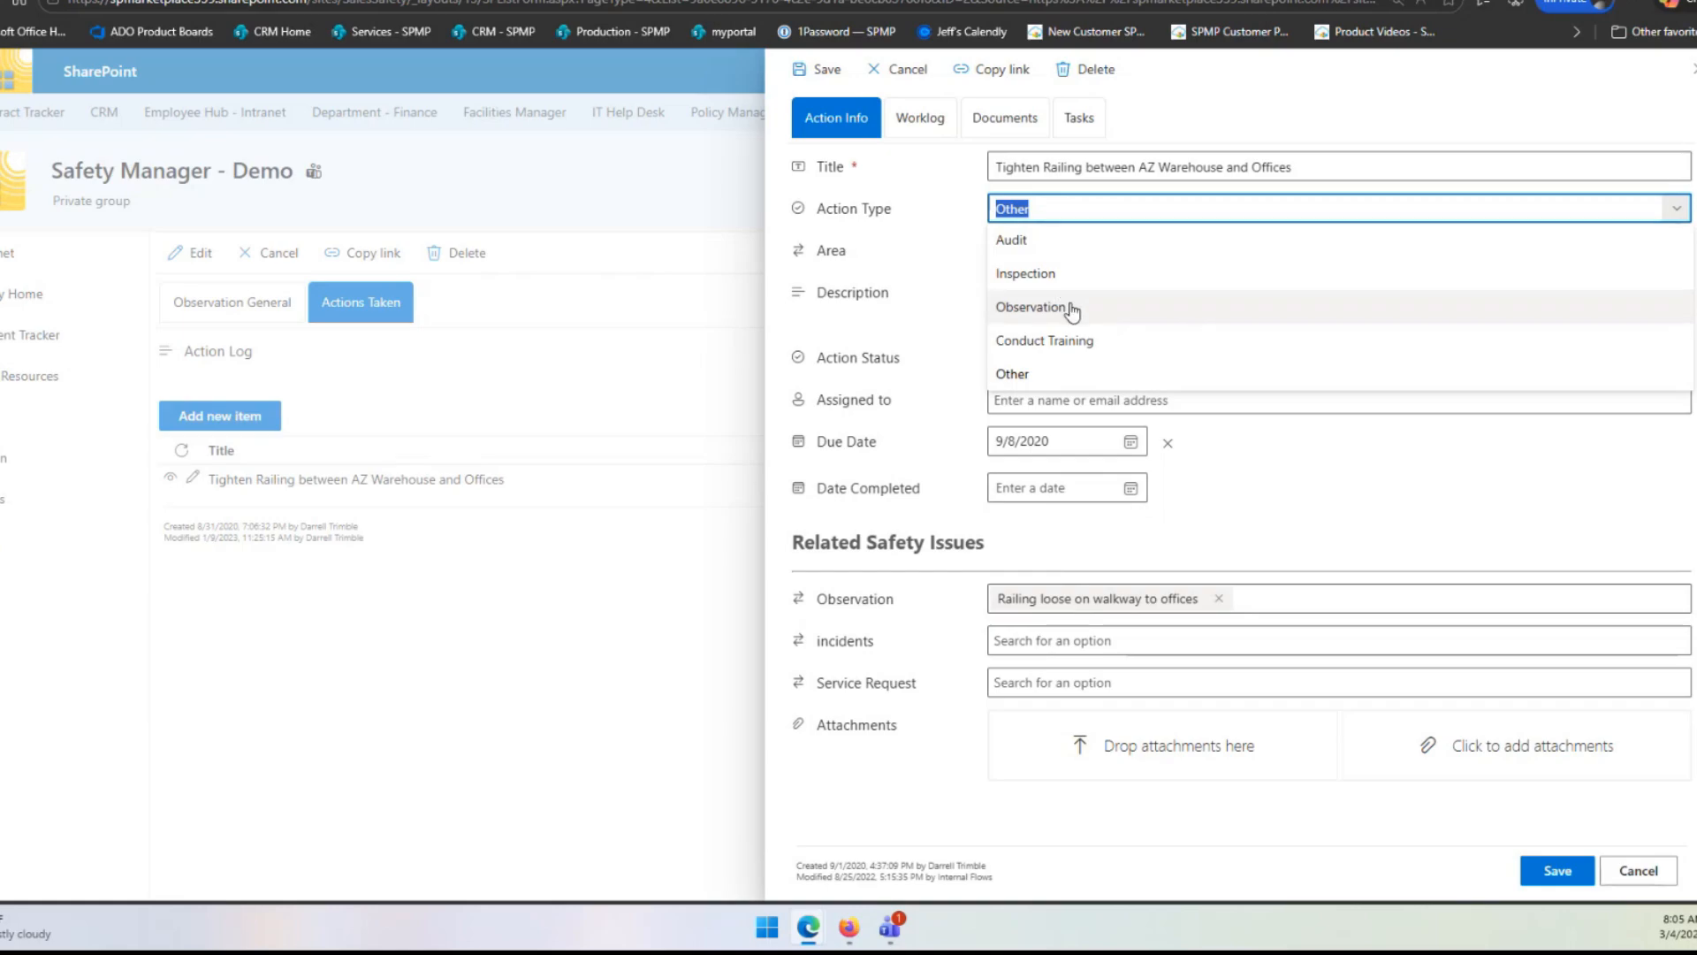
pyautogui.click(1255, 210)
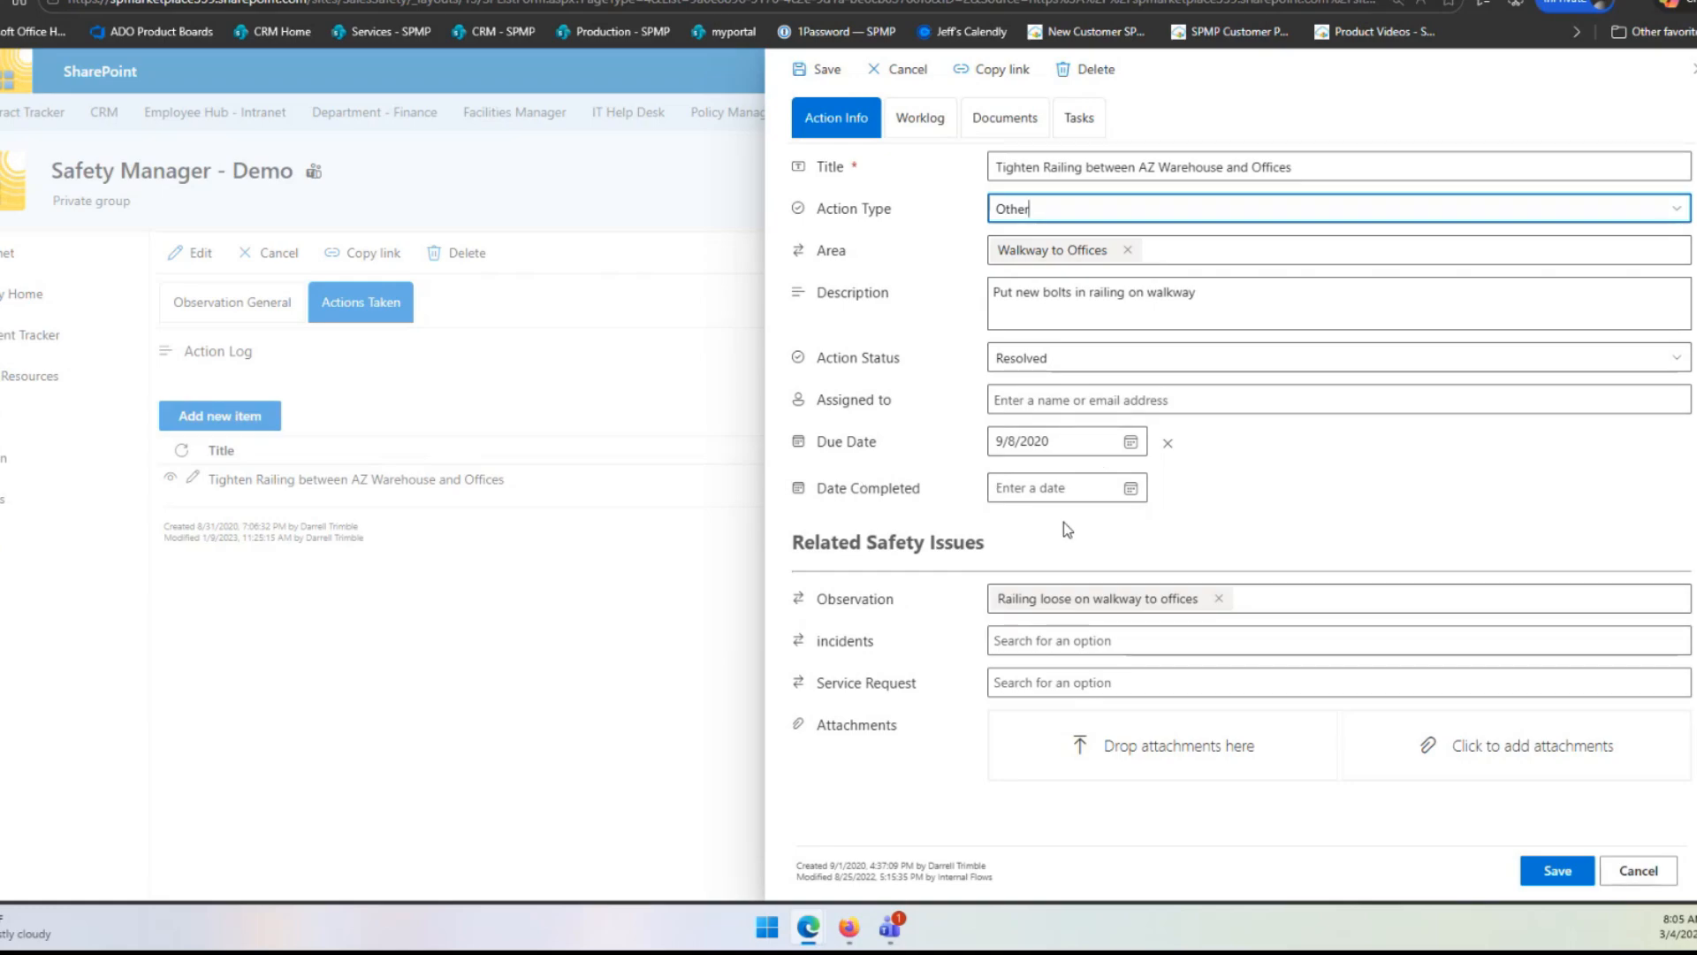
pyautogui.click(1069, 399)
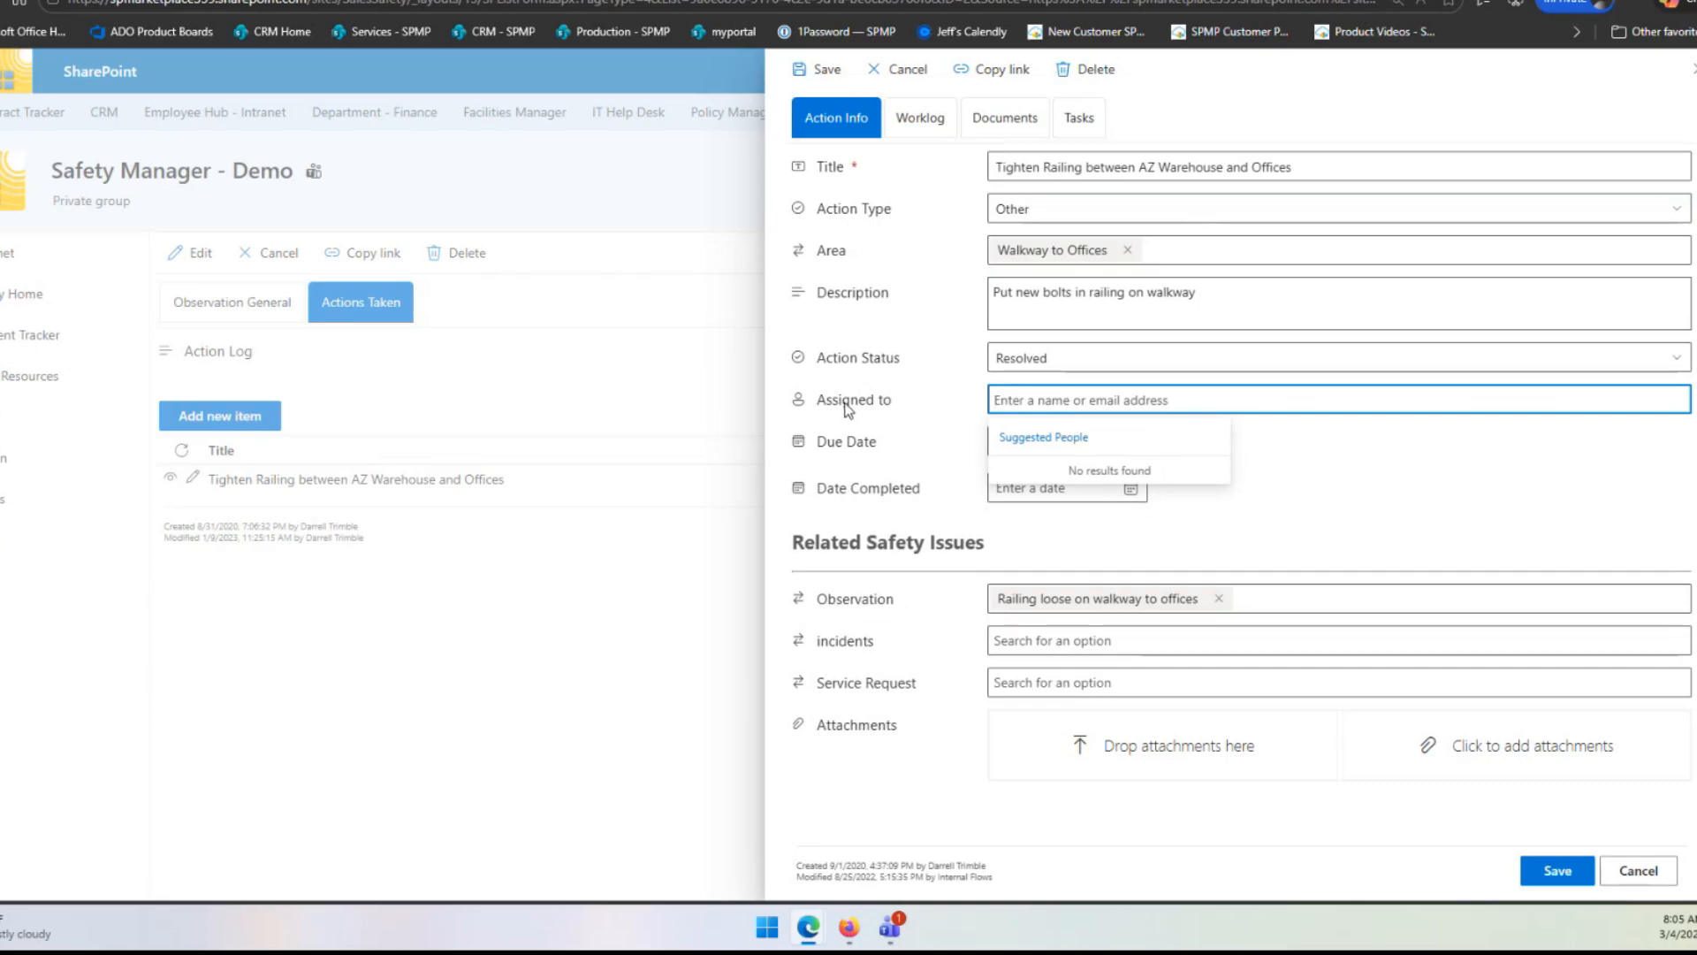
pyautogui.click(1371, 475)
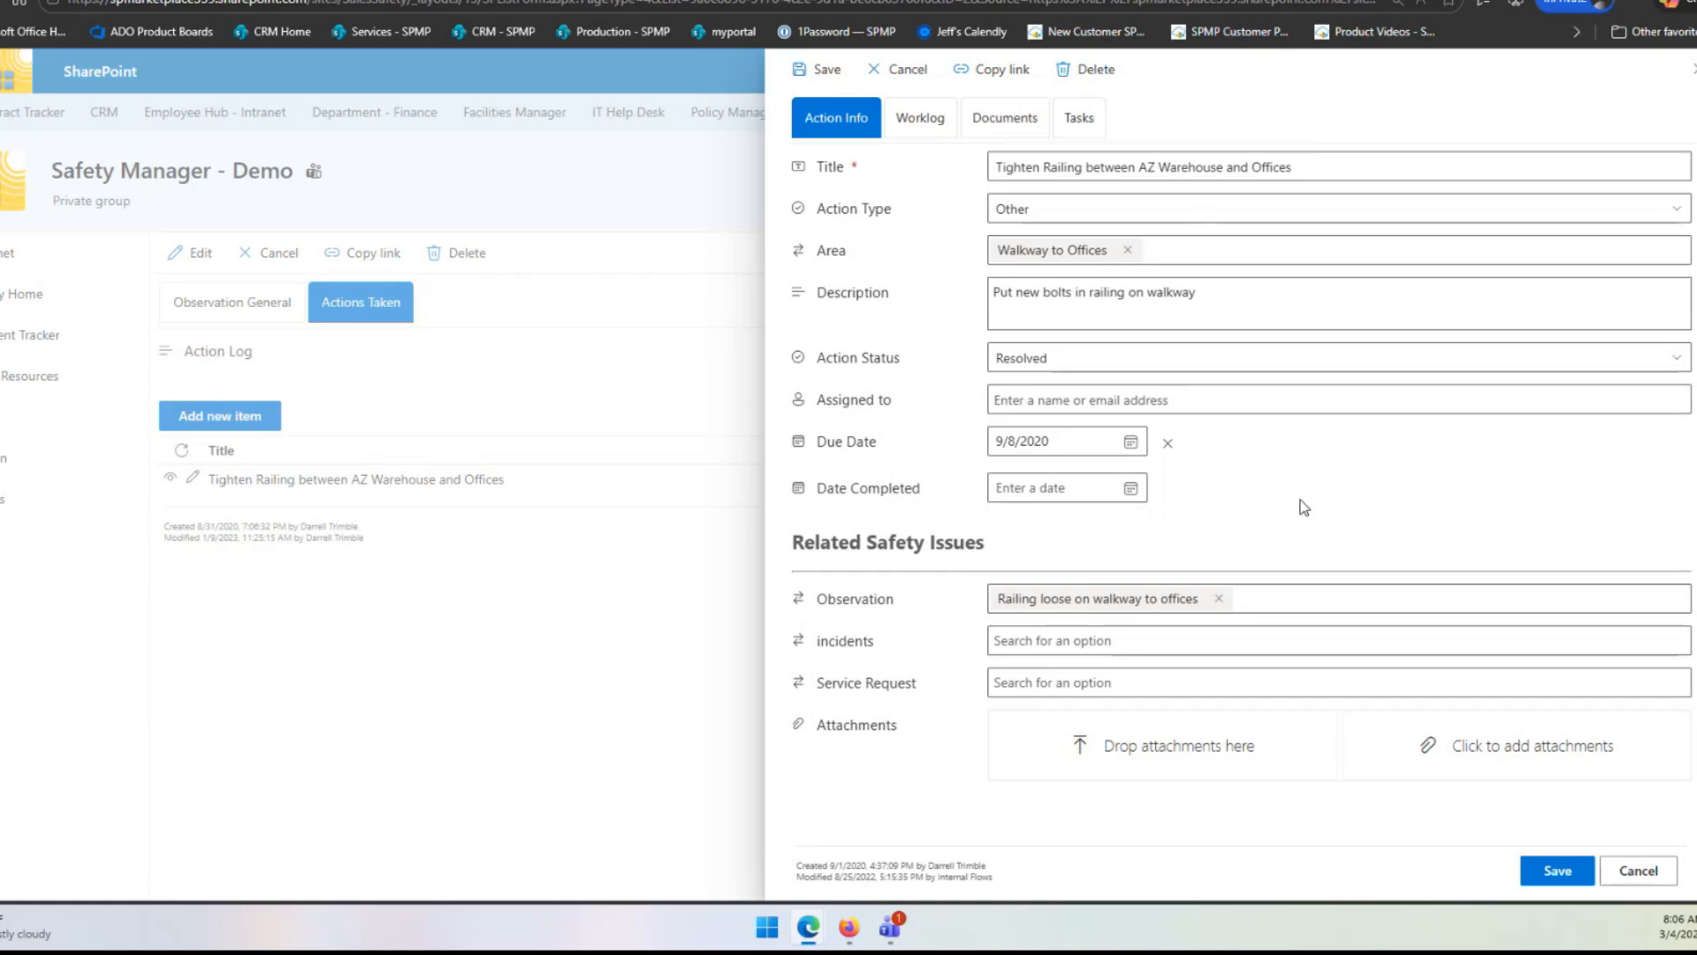
# - Examine the action's Worklog and Documents sections, and close the action and its observation without saving
pyautogui.click(920, 117)
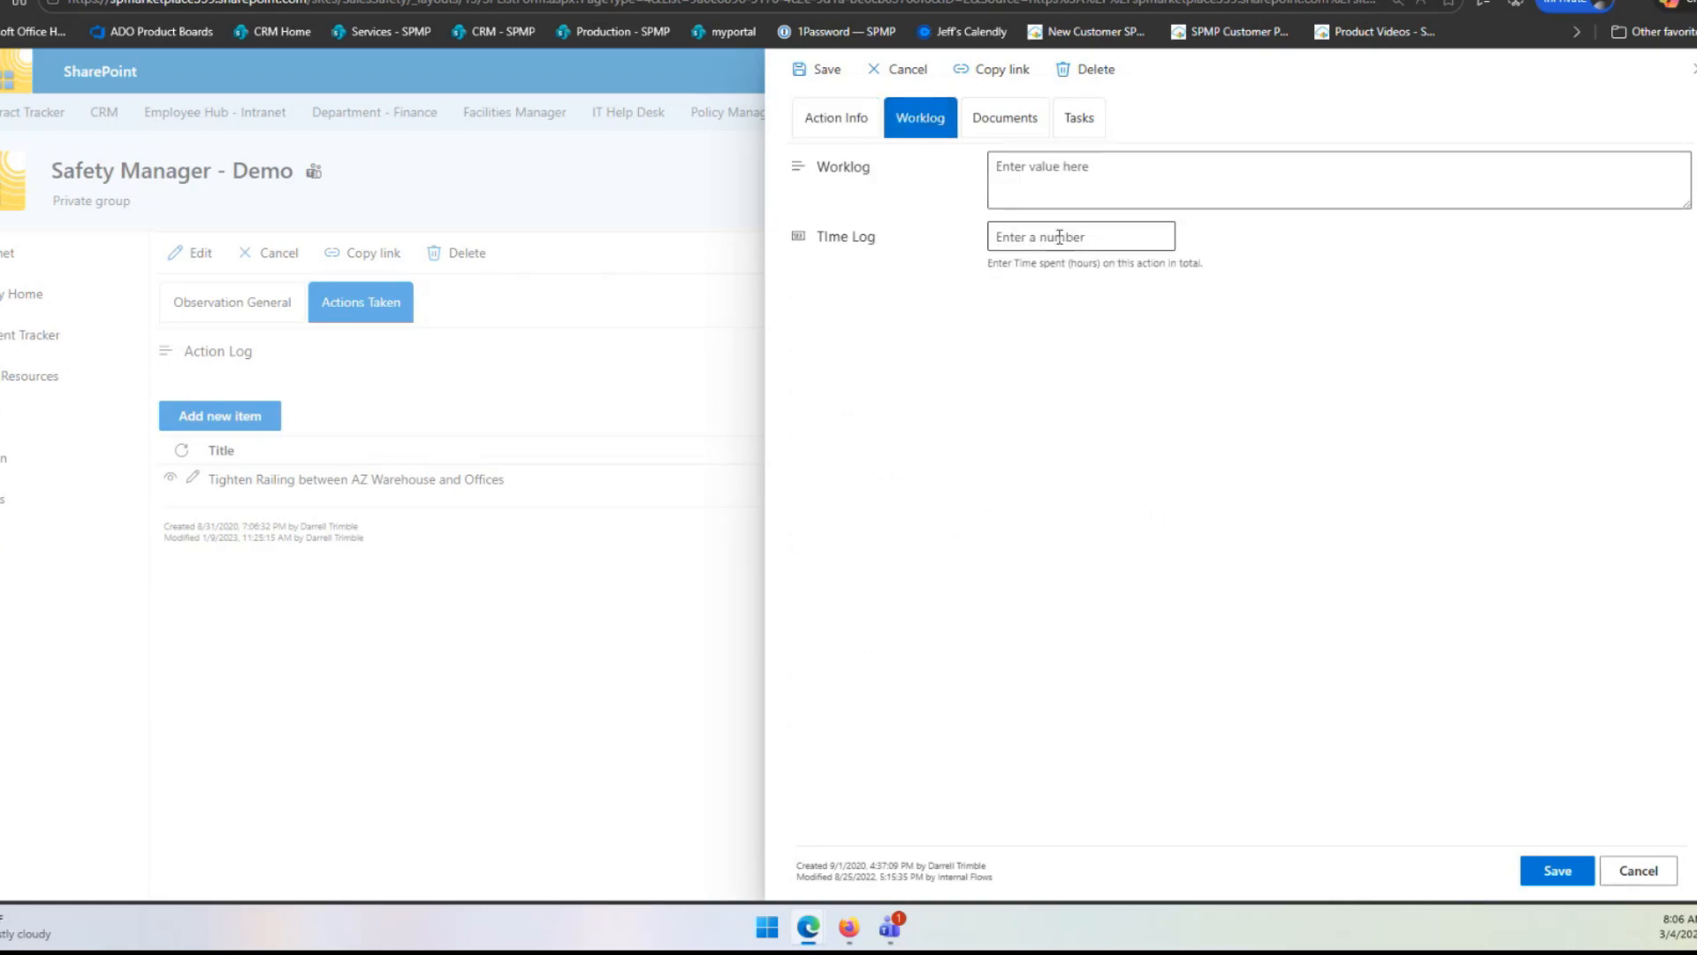
pyautogui.click(1004, 117)
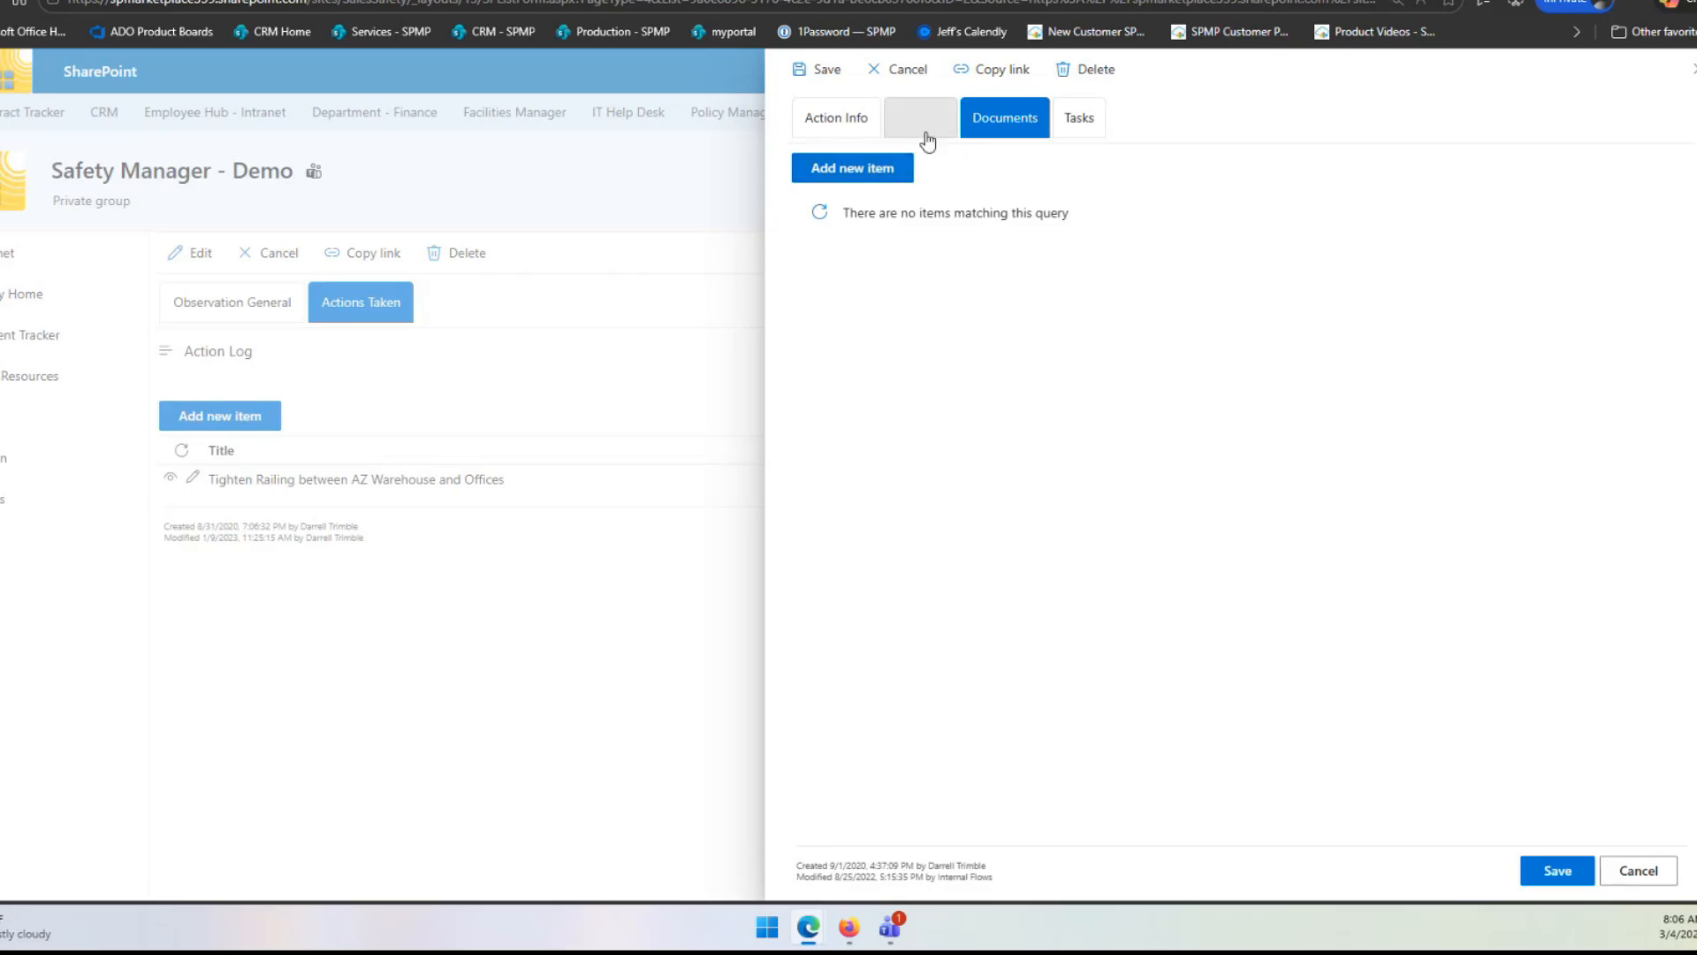
pyautogui.click(1638, 870)
pyautogui.click(1646, 533)
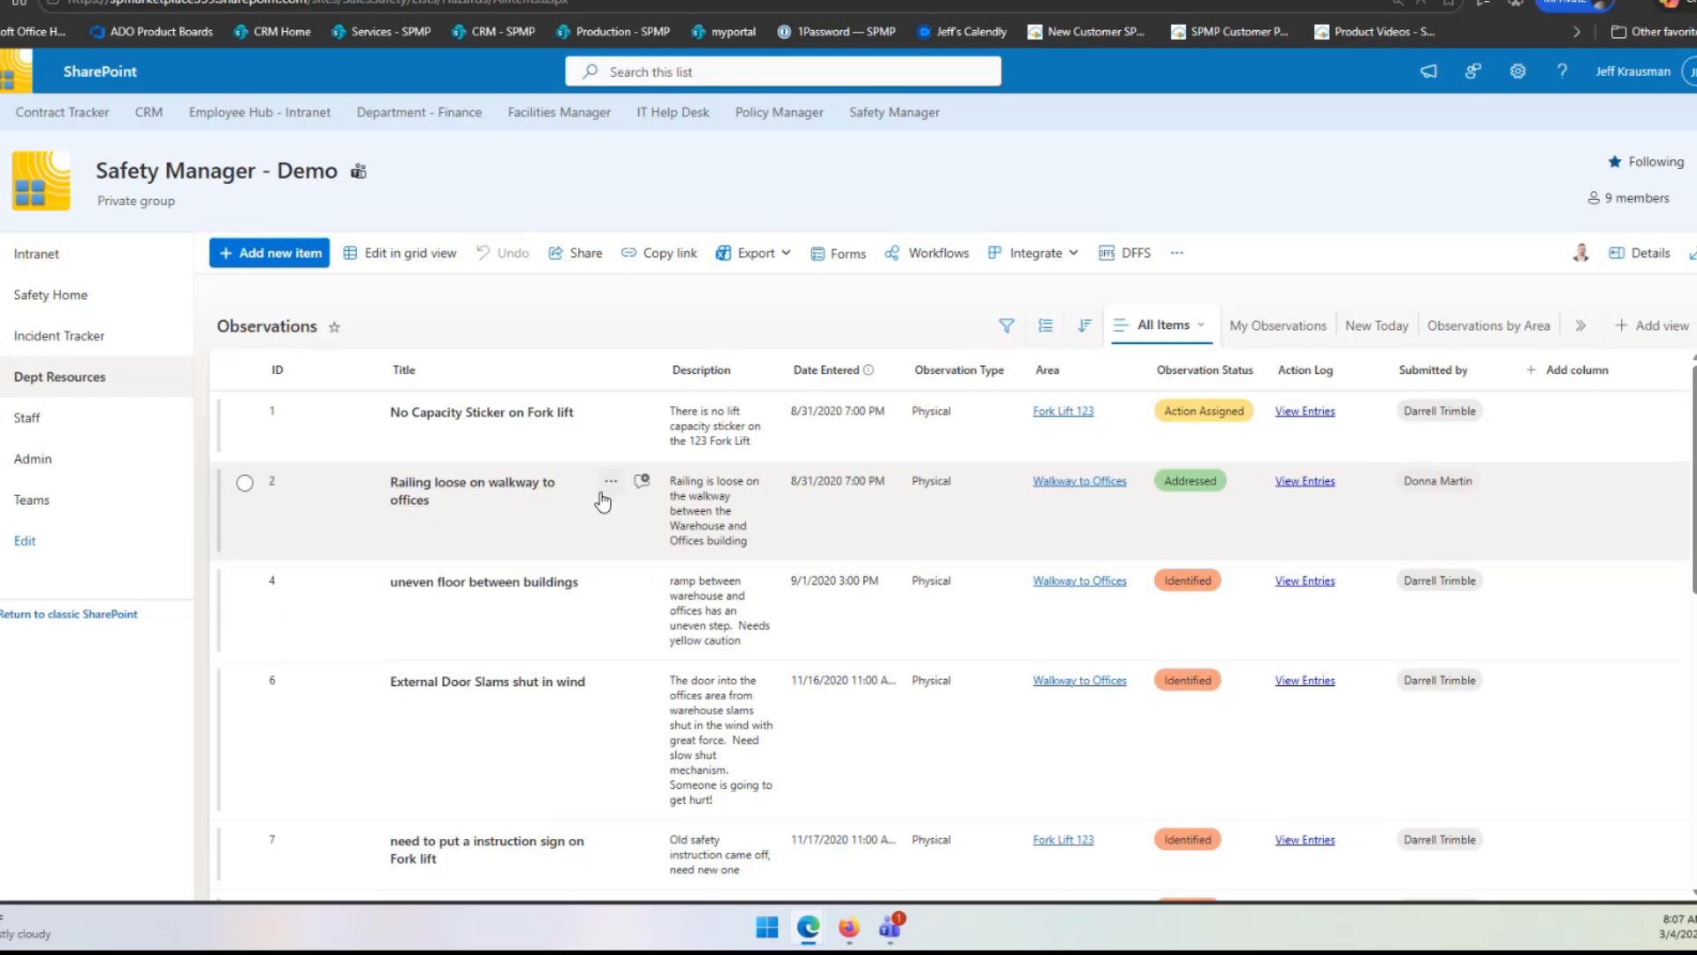
# - Select the railing observation in the Observations list, review the entries' statuses and examine the alternative list views offered
pyautogui.click(257, 483)
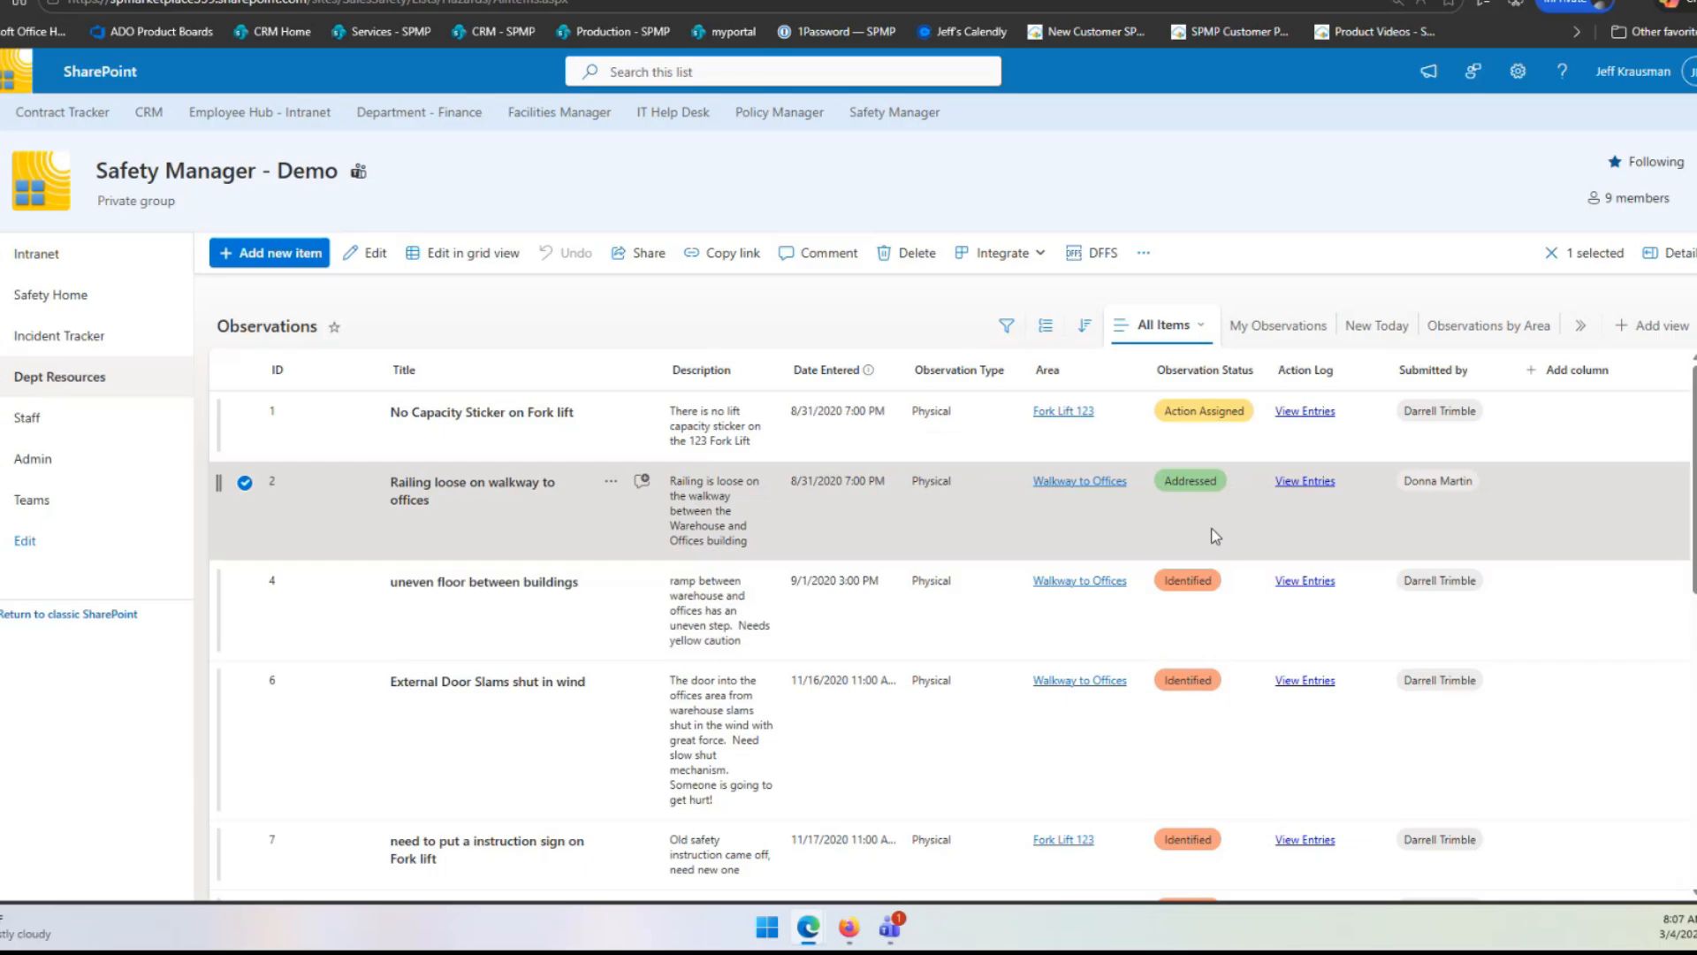
pyautogui.scroll(-2, 1215, 536)
pyautogui.scroll(2, 1215, 536)
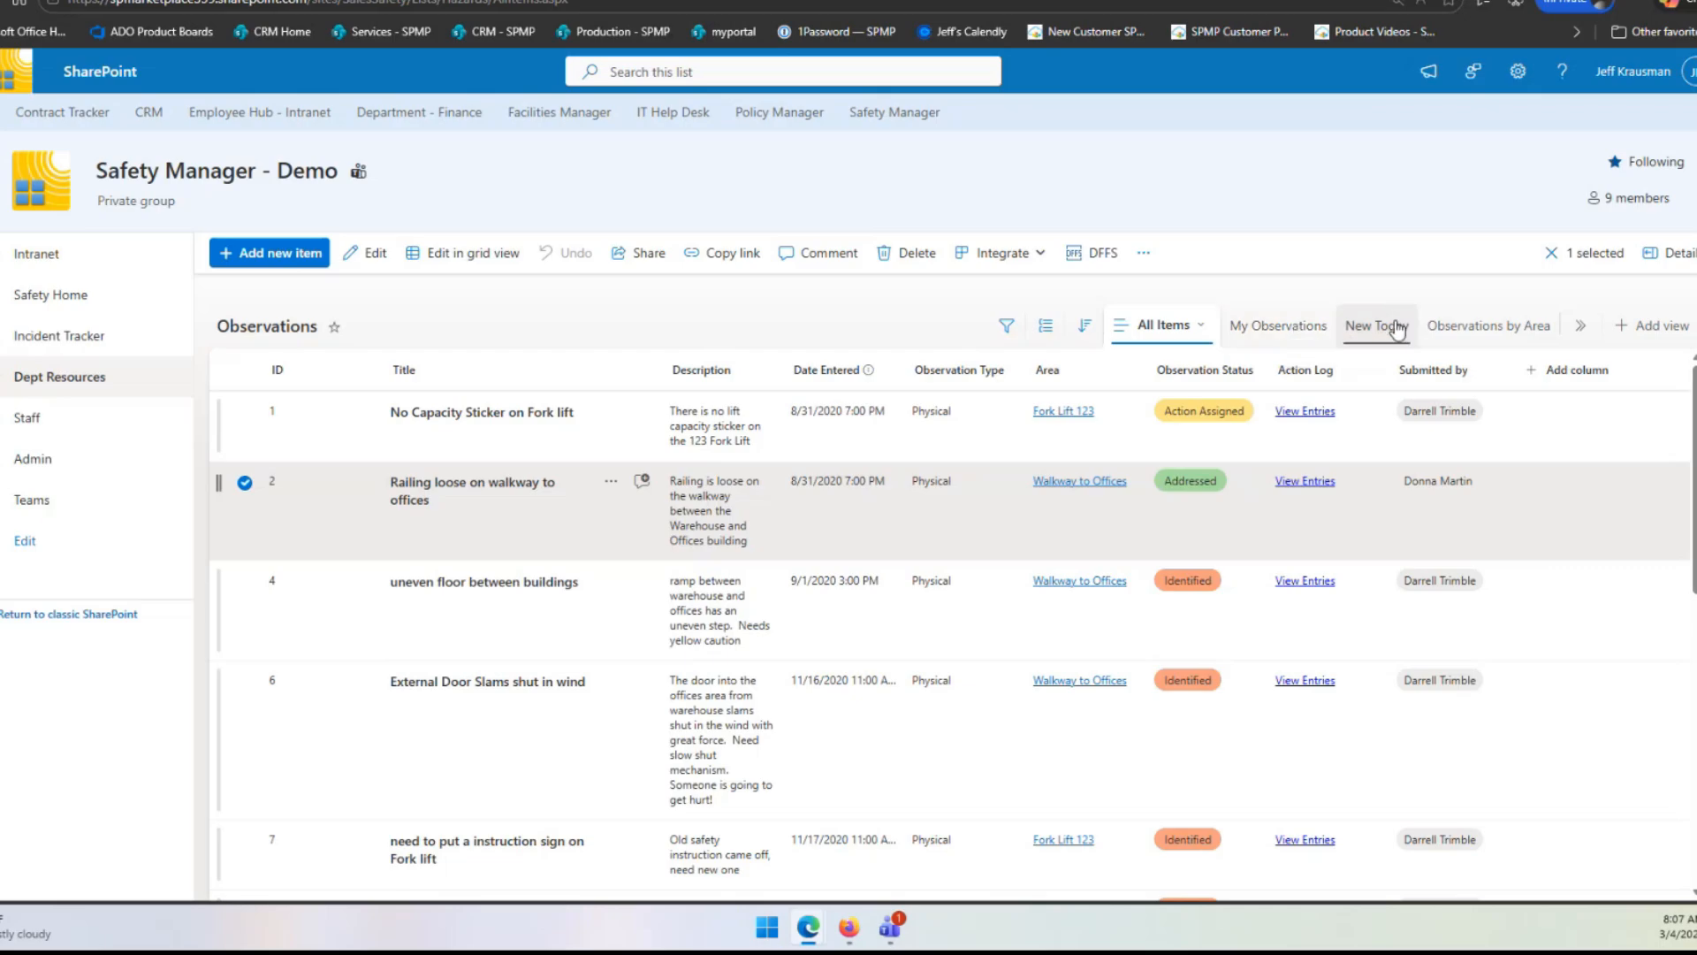
pyautogui.click(1580, 325)
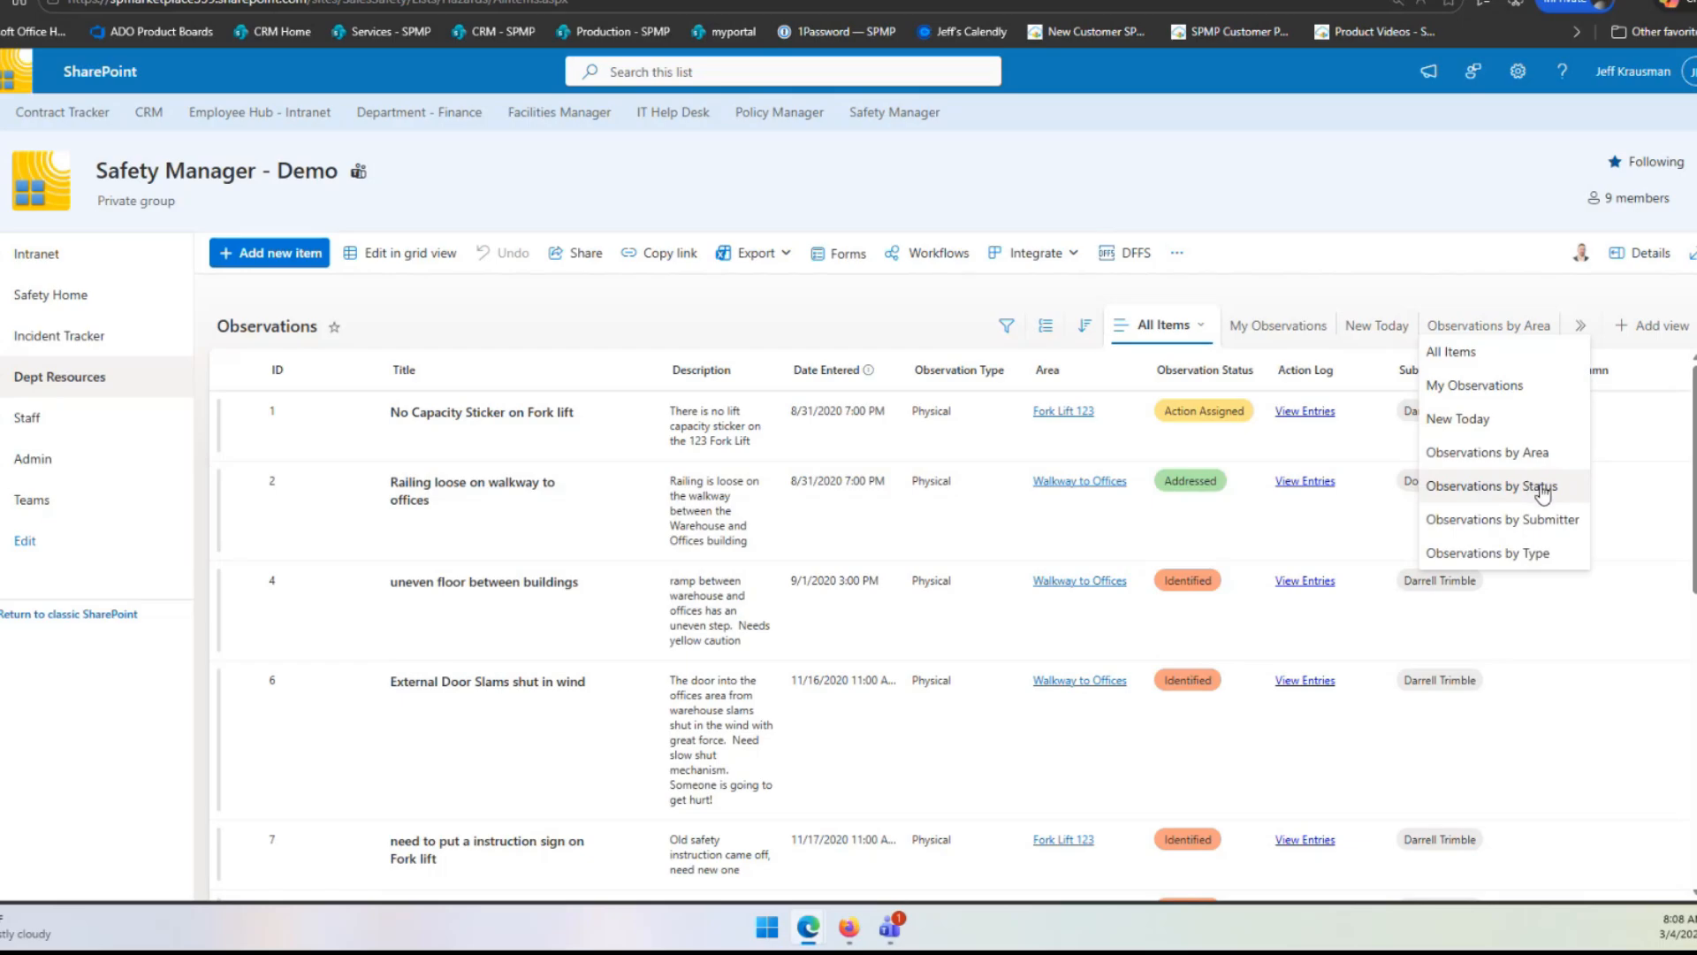
pyautogui.click(884, 313)
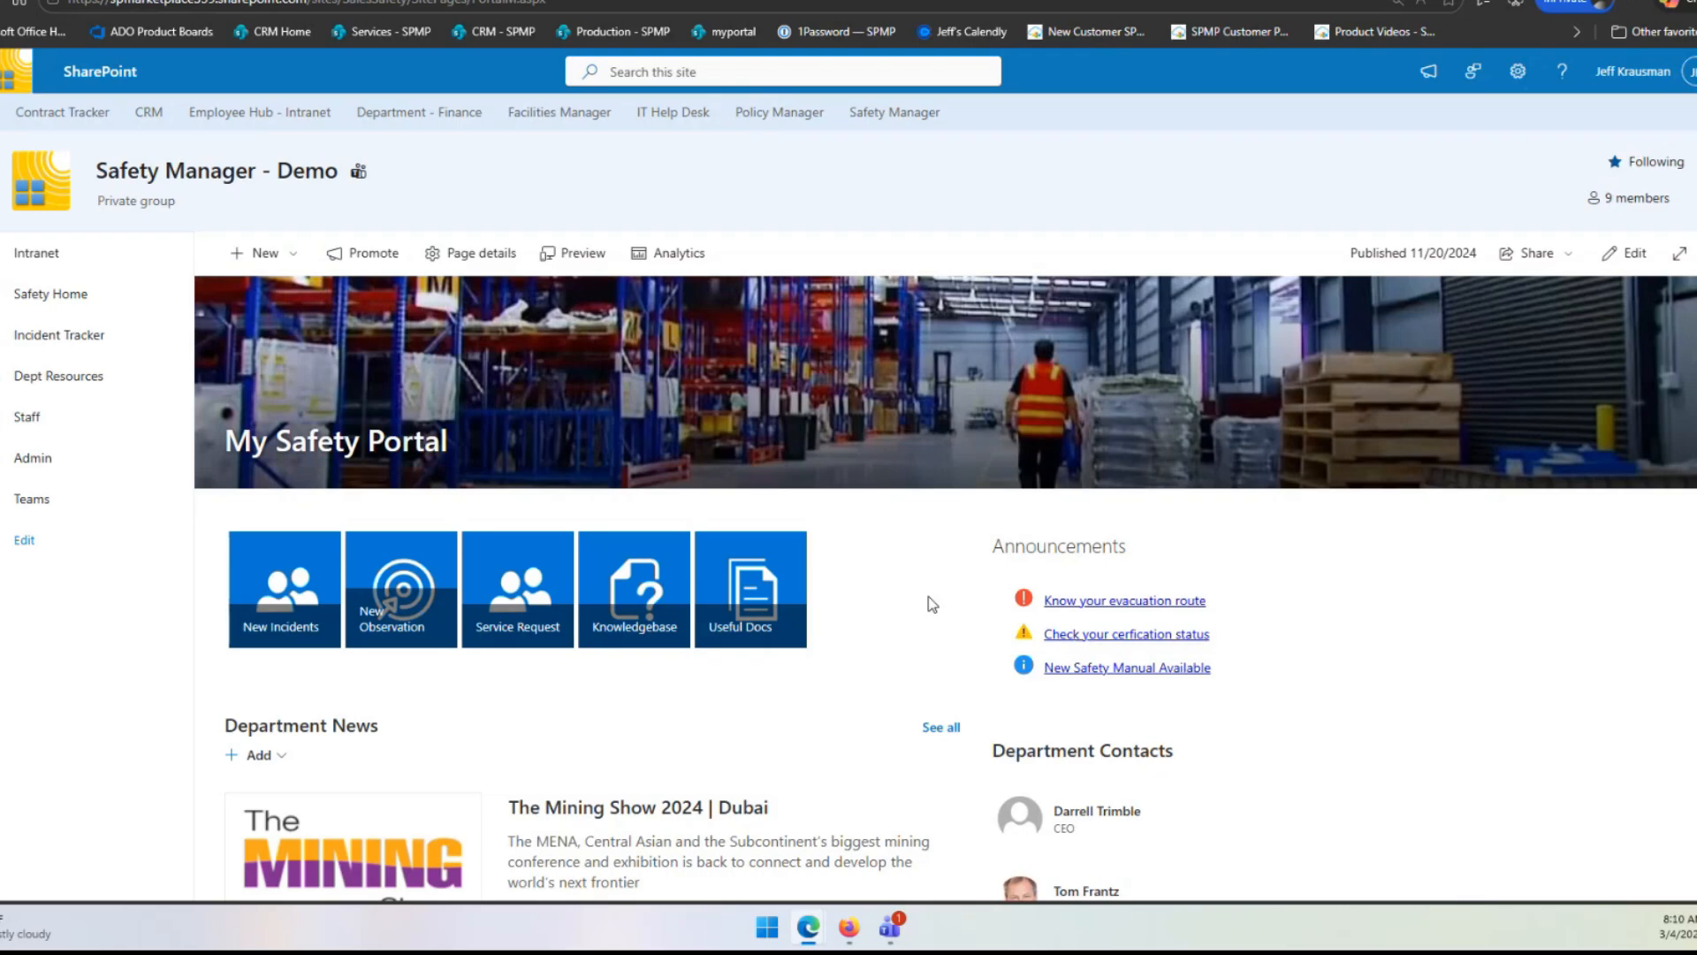
# - Visit the Safety Home page, and open a blank new incident form to examine its Incident Type choices
pyautogui.click(51, 294)
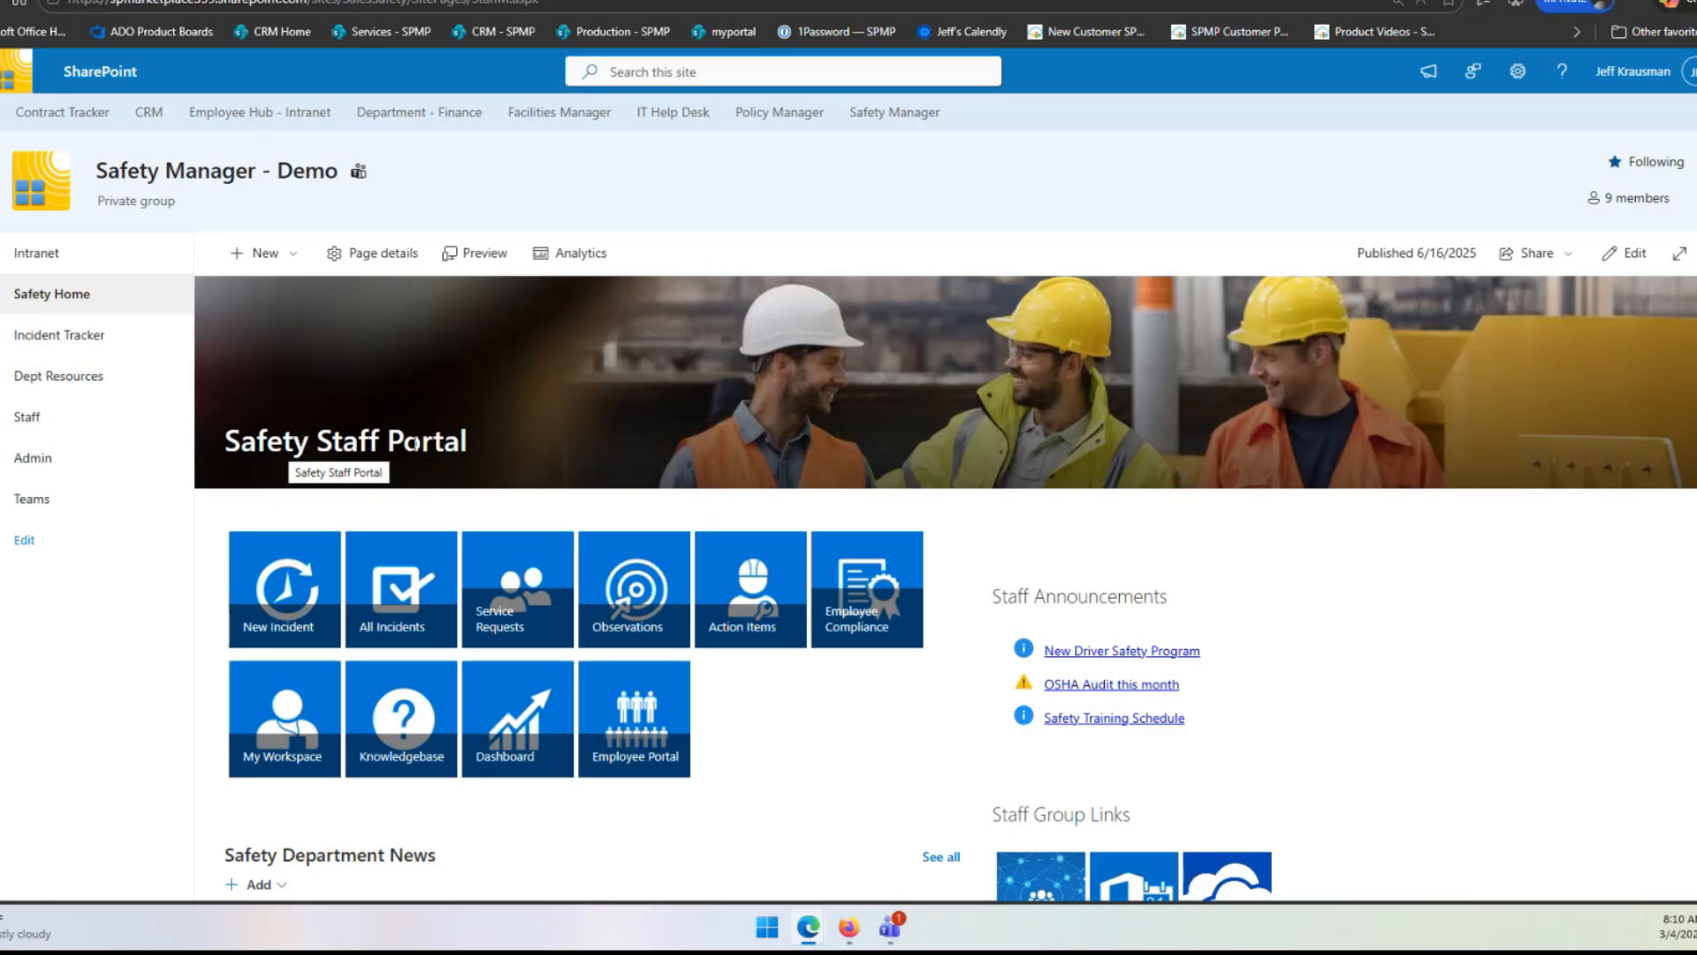
pyautogui.click(509, 1)
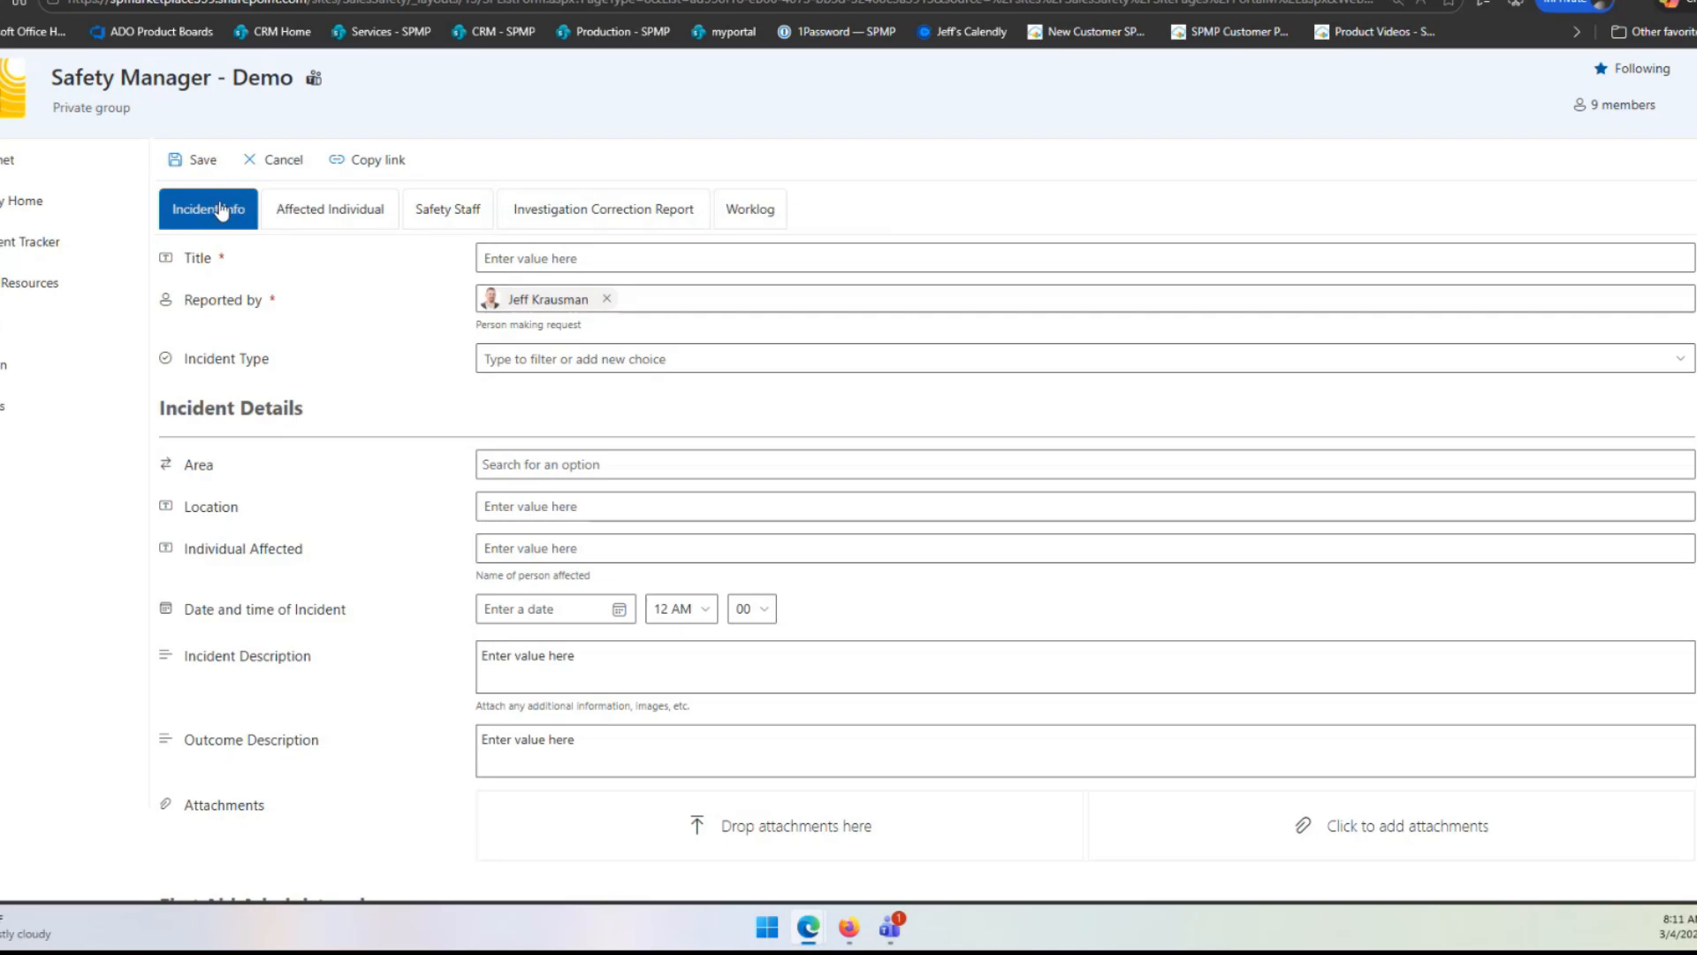
pyautogui.click(515, 256)
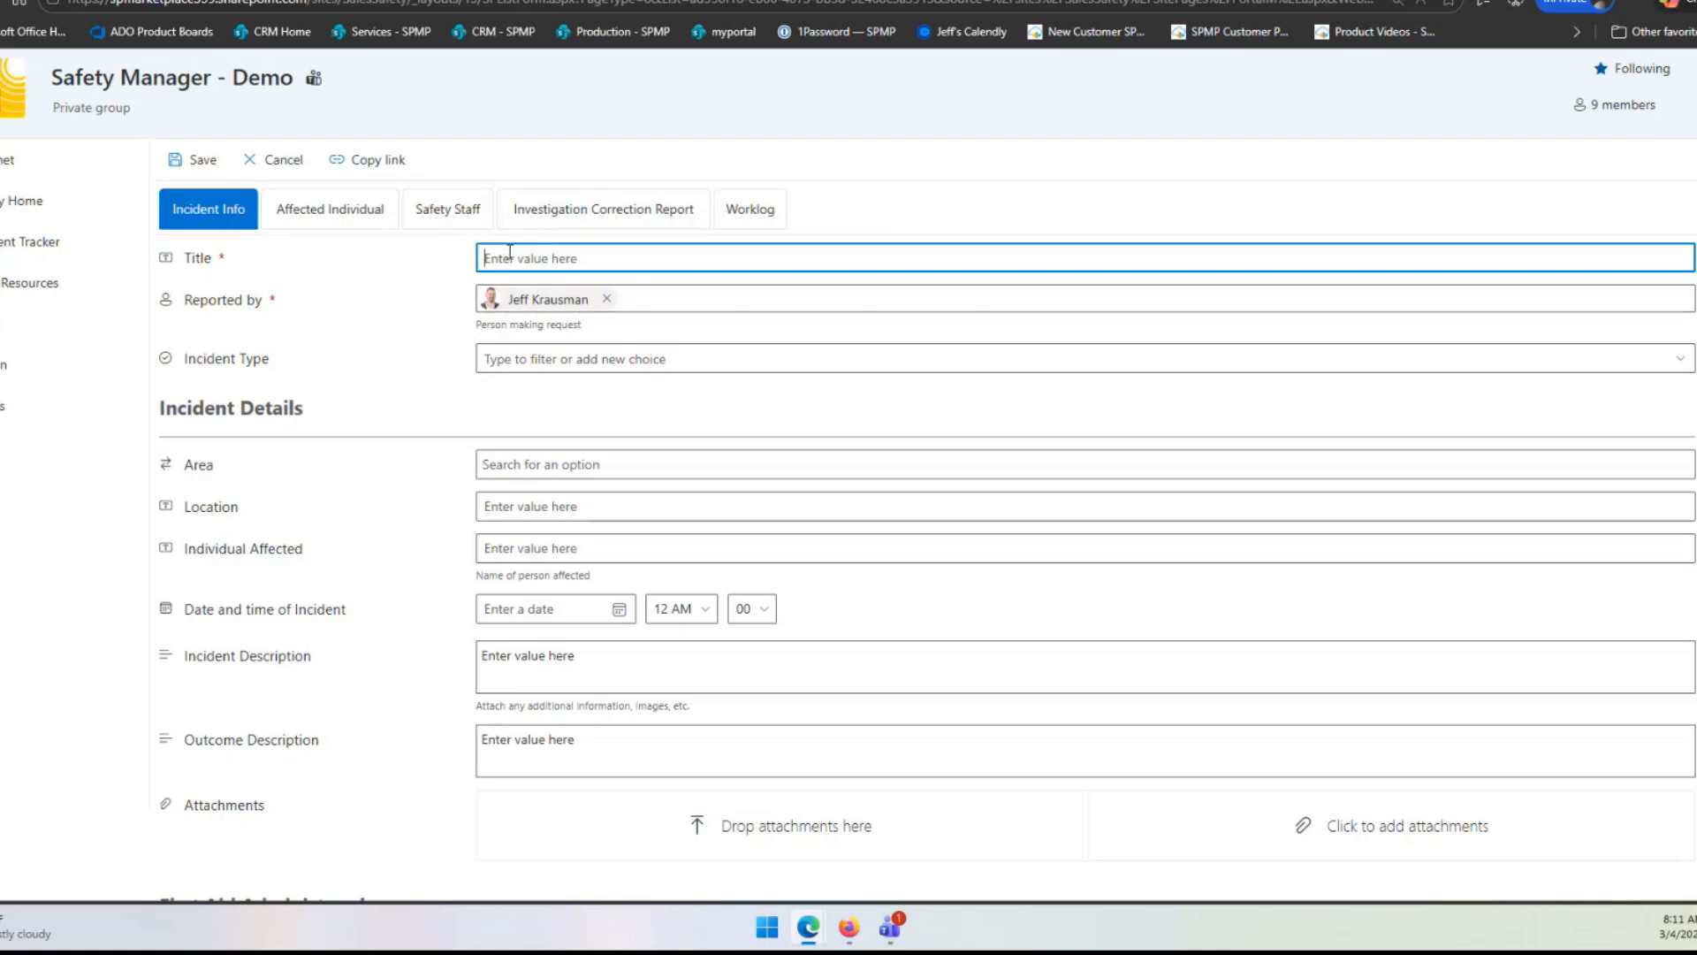
pyautogui.click(592, 359)
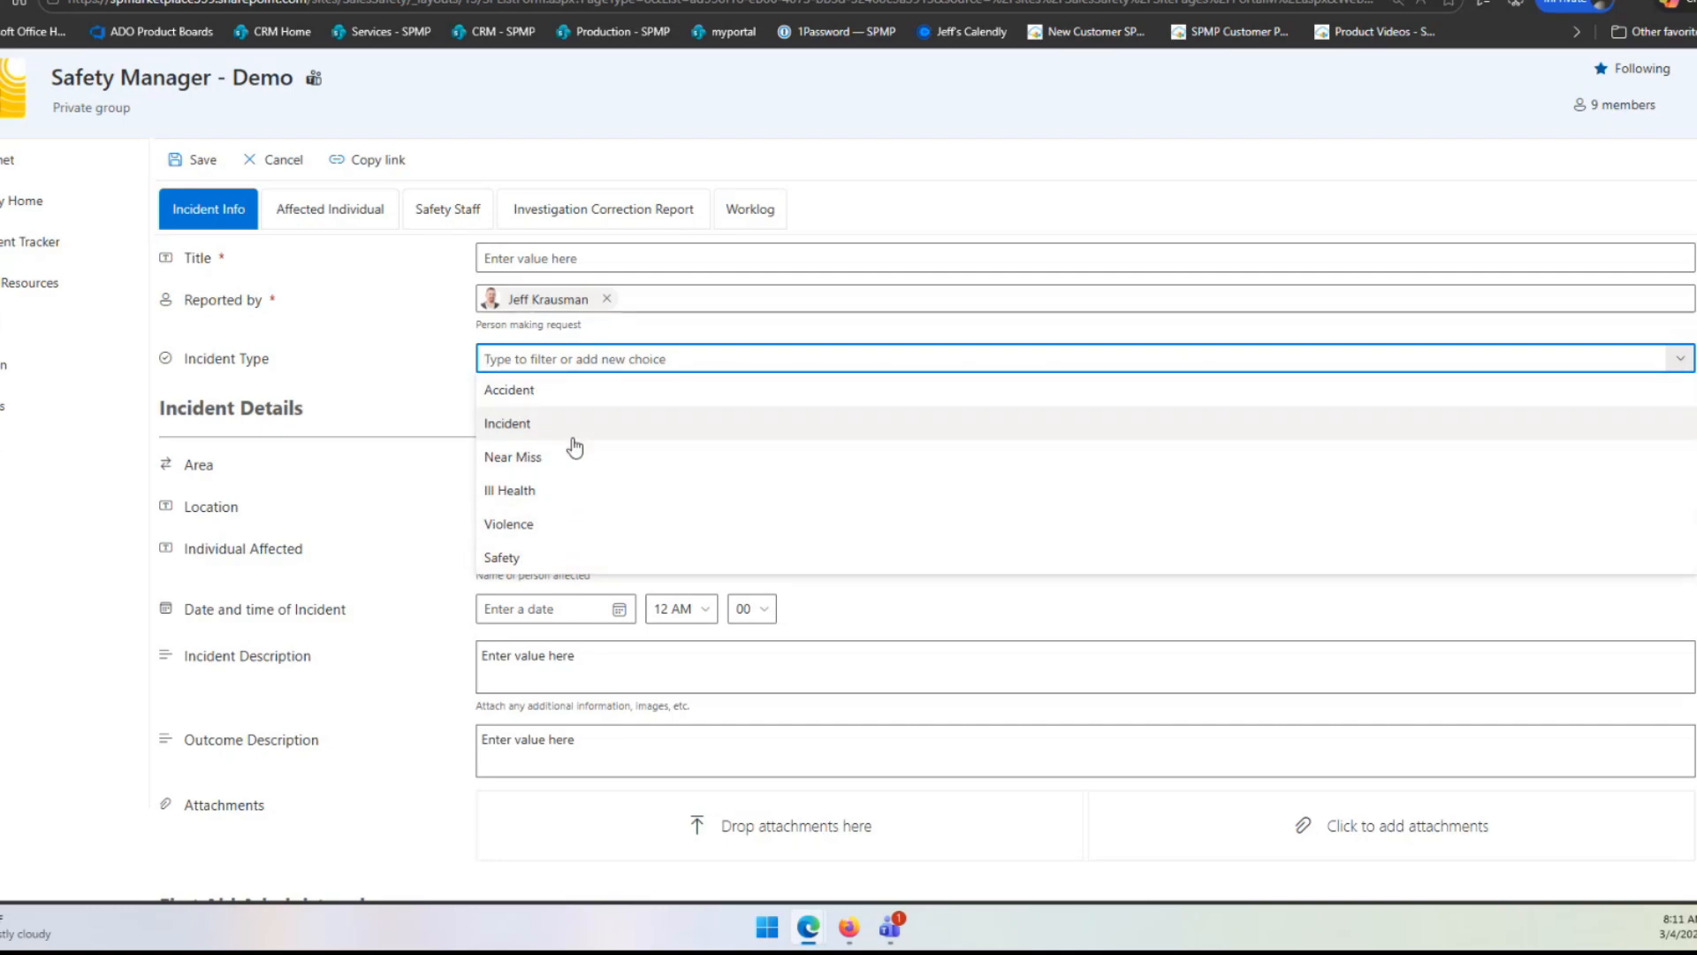
pyautogui.click(683, 353)
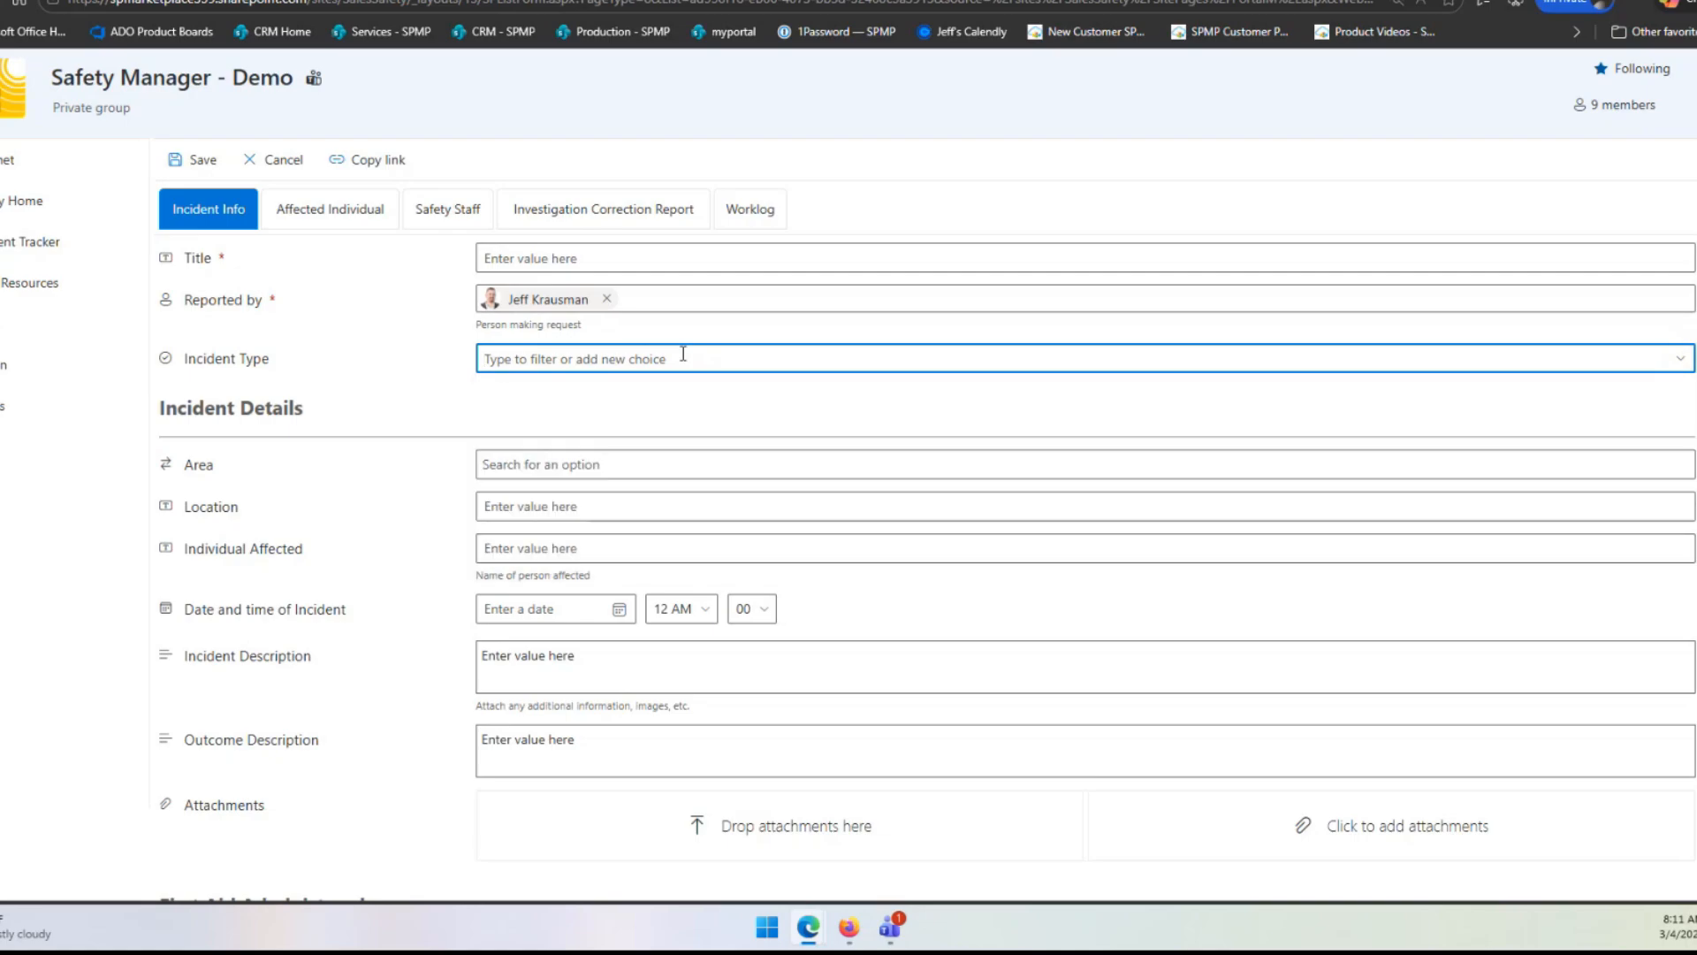
# - Examine the Area choices and the remaining Incident Details fields, including Individual Affected, descriptions and attachments
pyautogui.click(633, 473)
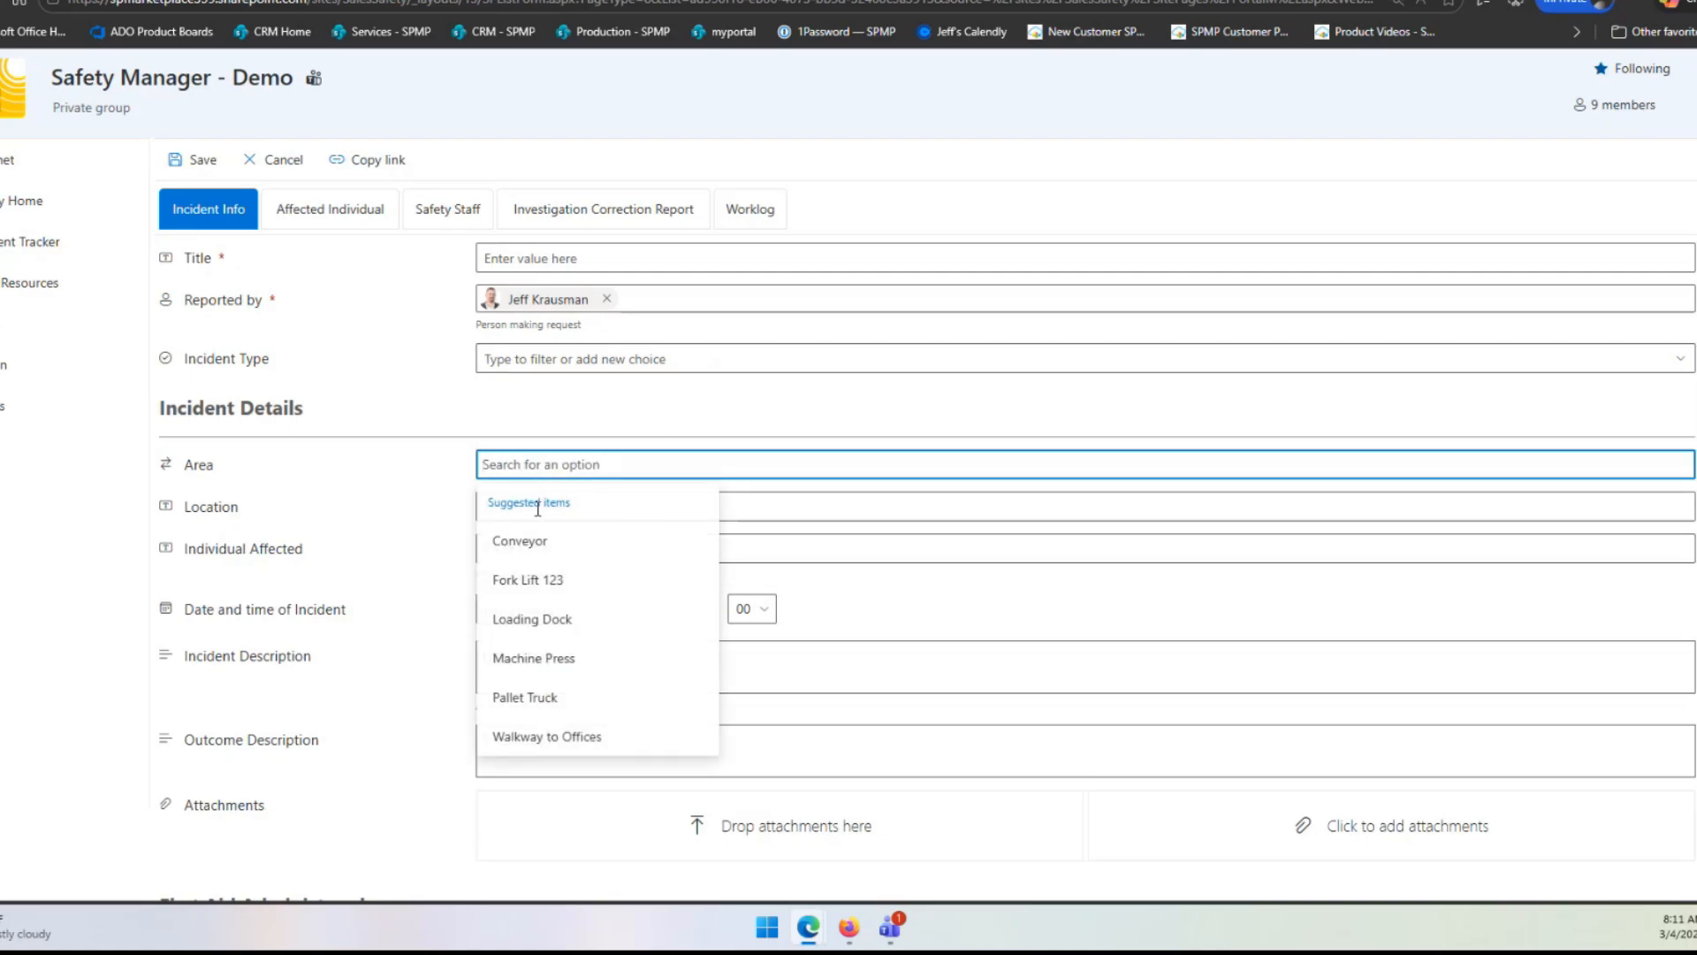
pyautogui.click(446, 461)
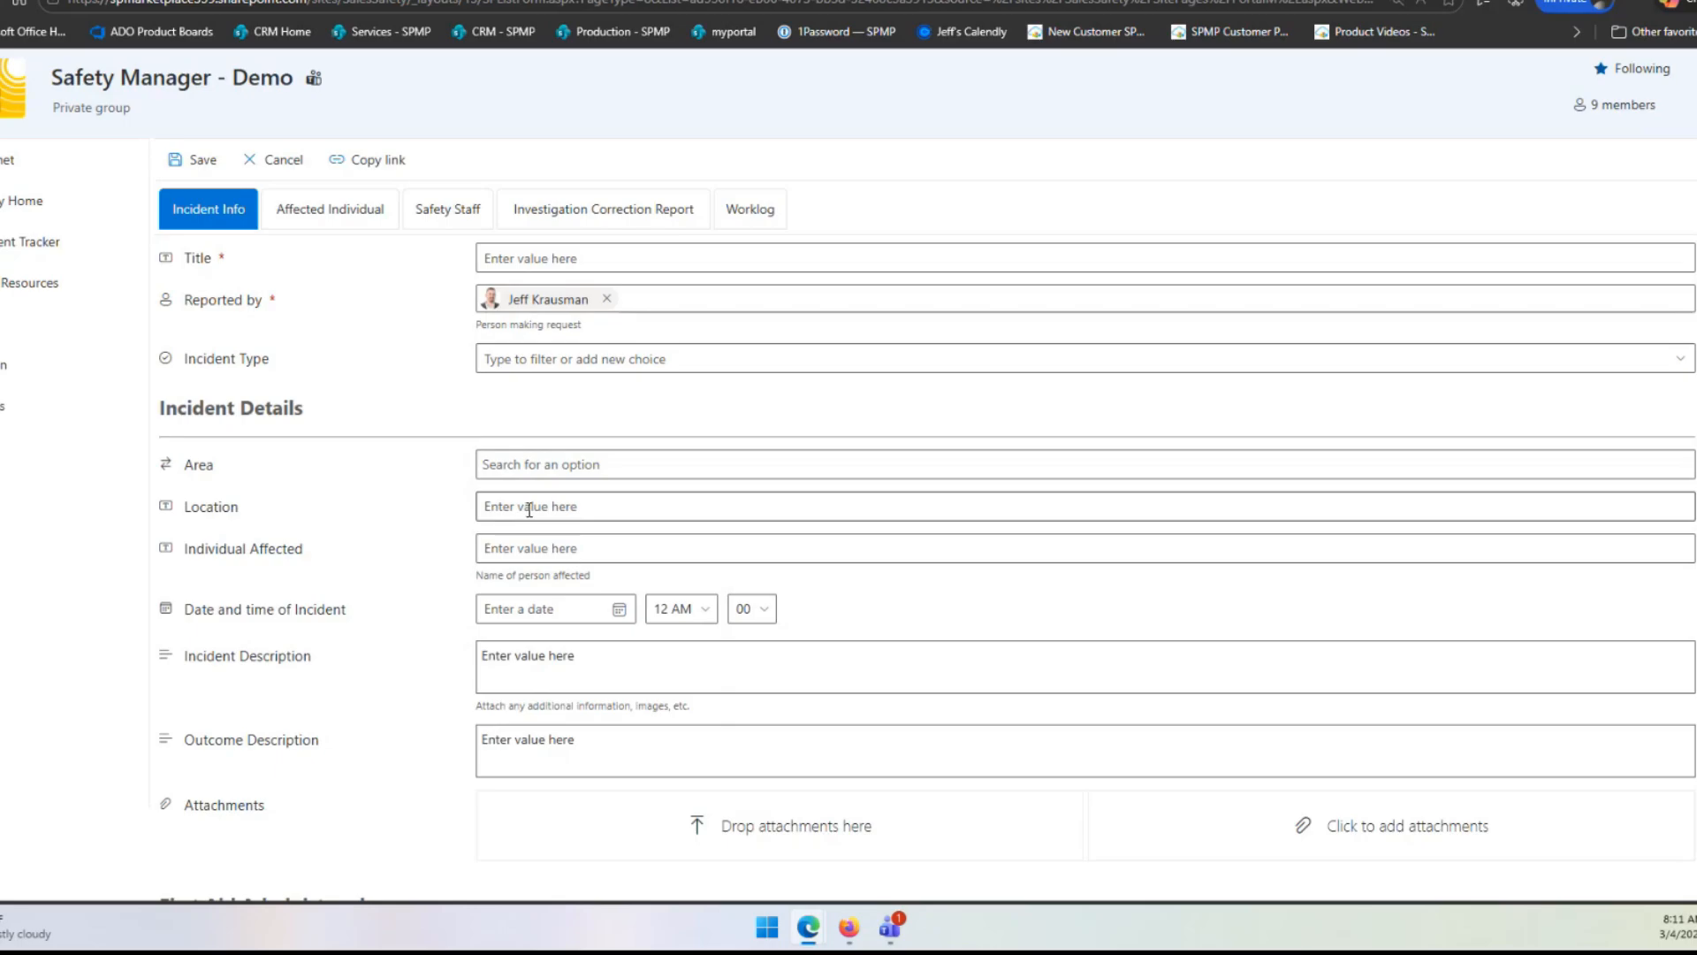
pyautogui.click(522, 549)
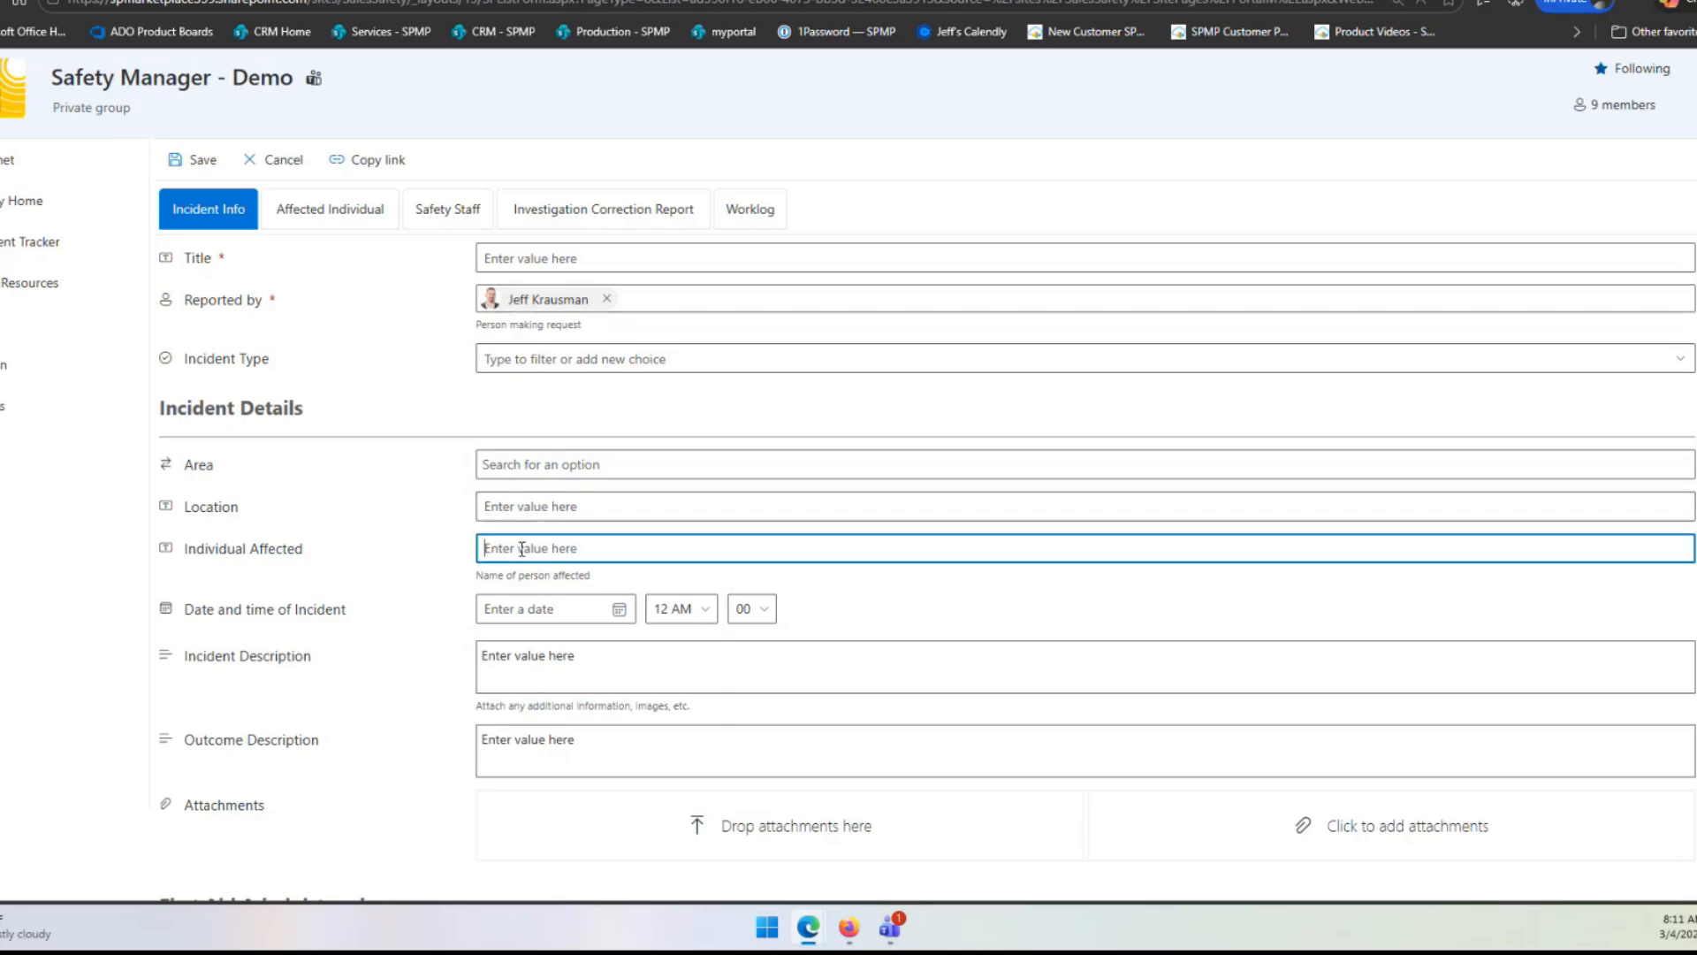
pyautogui.scroll(-2, 495, 530)
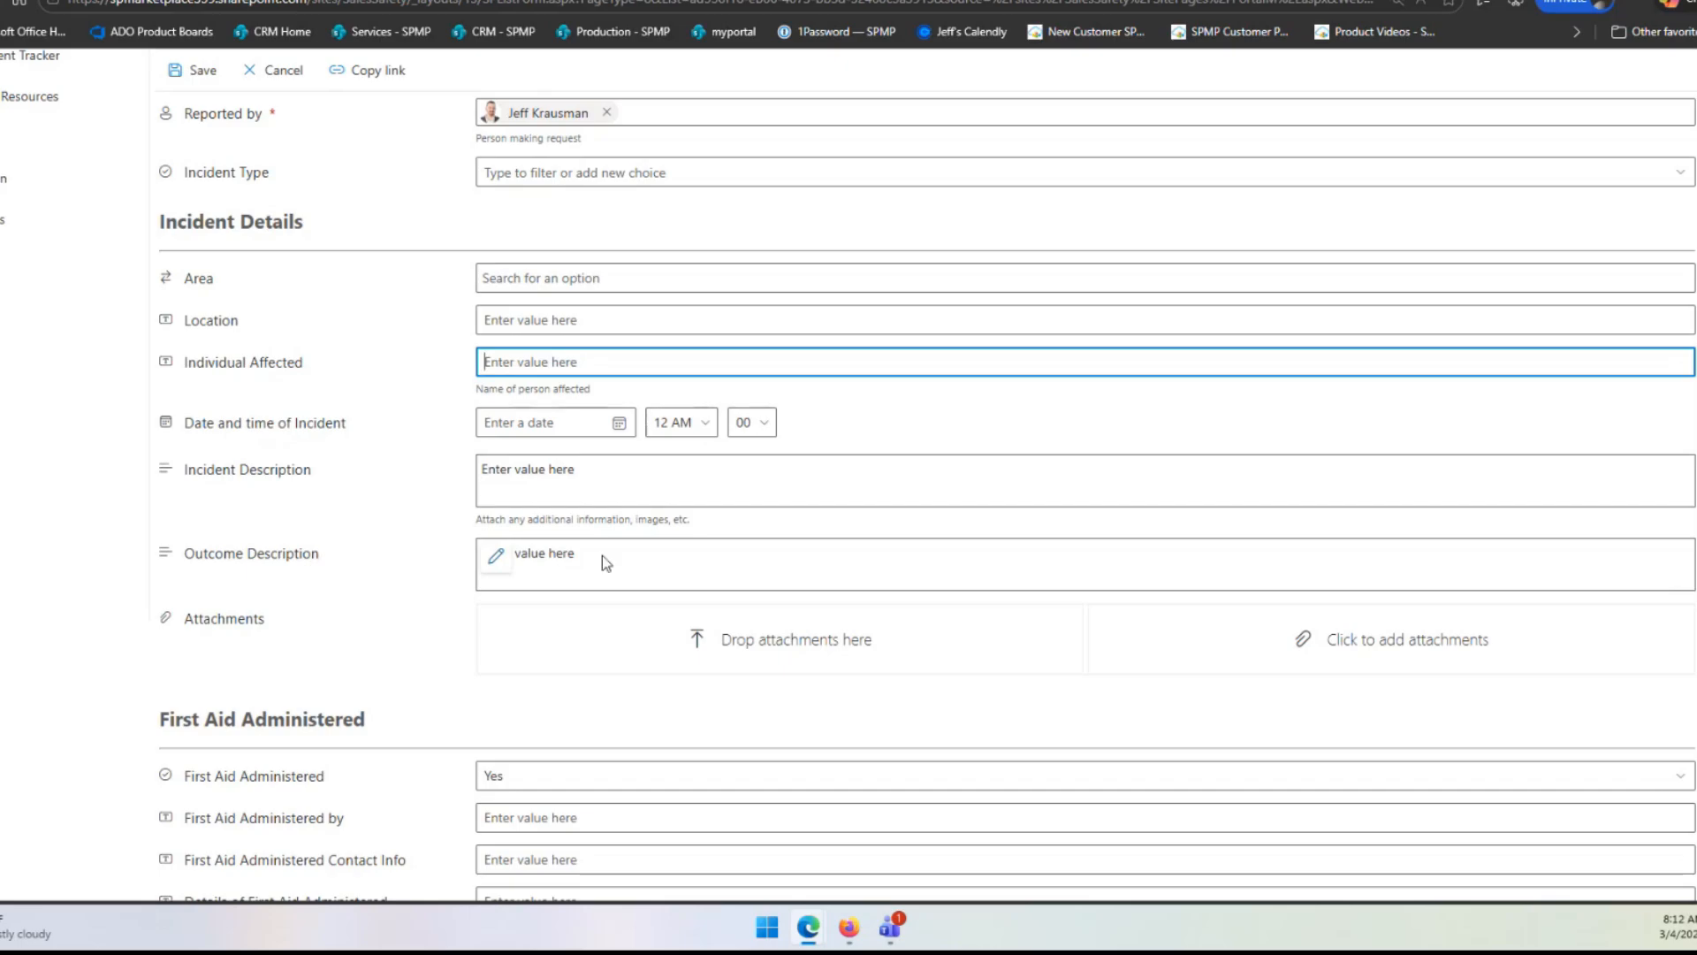
pyautogui.scroll(-1, 777, 557)
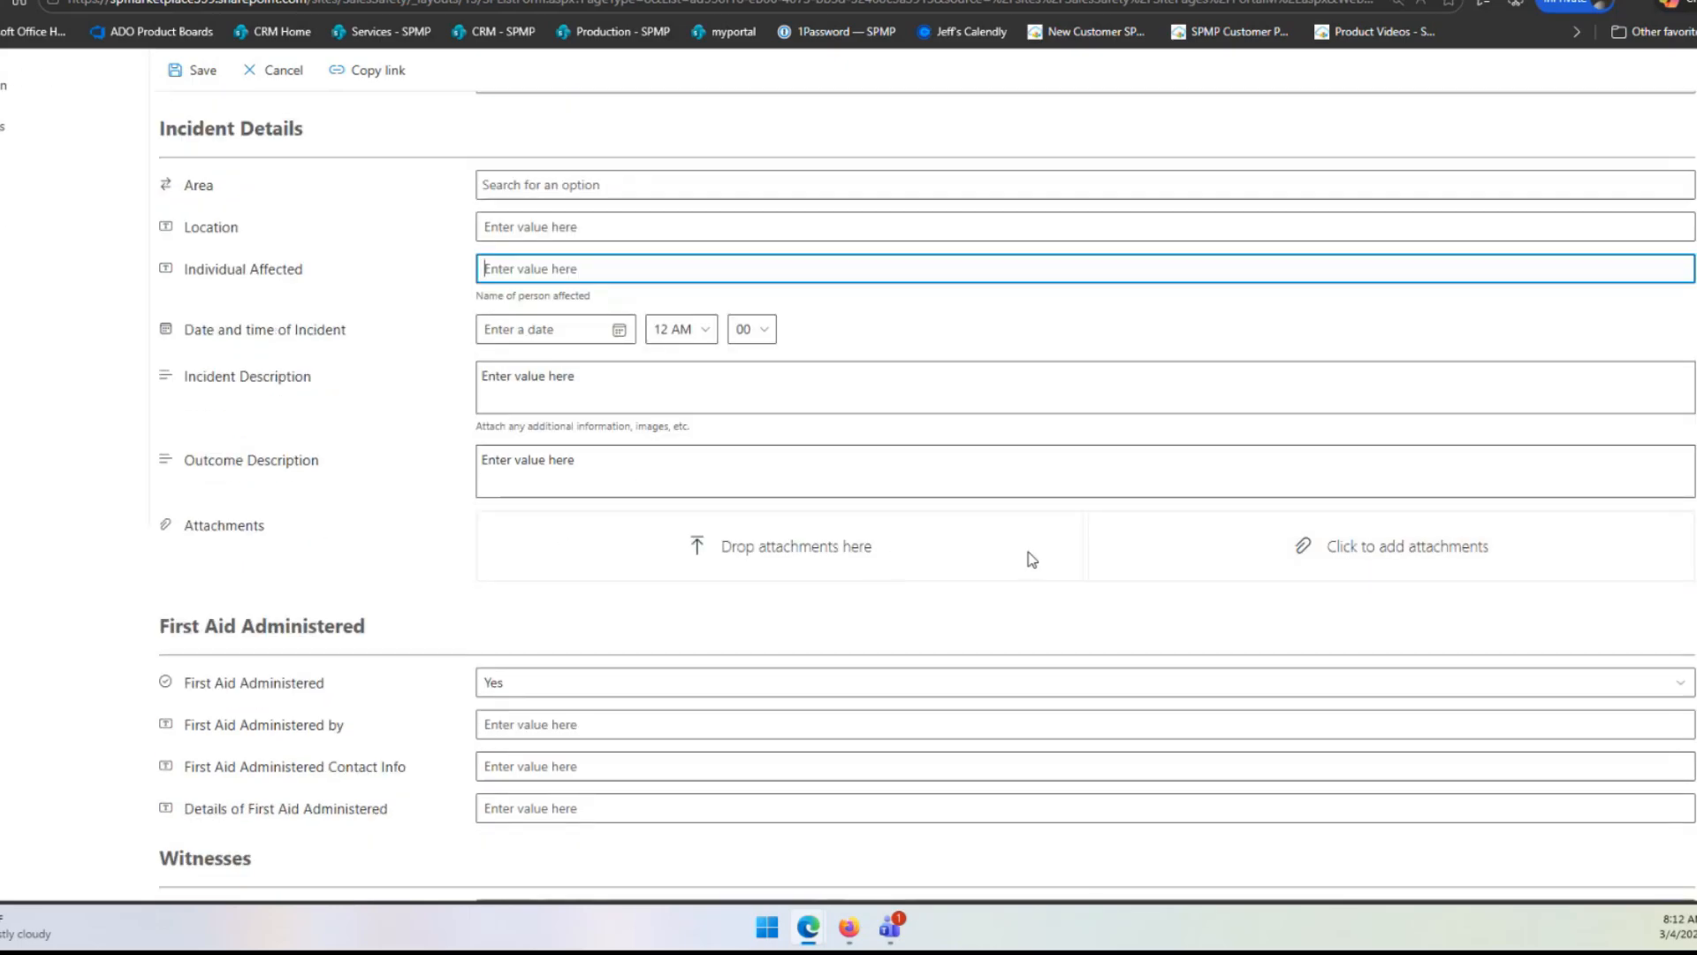
# - Examine the First Aid Administered and Witnesses sections of the incident form
pyautogui.scroll(-4, 1032, 559)
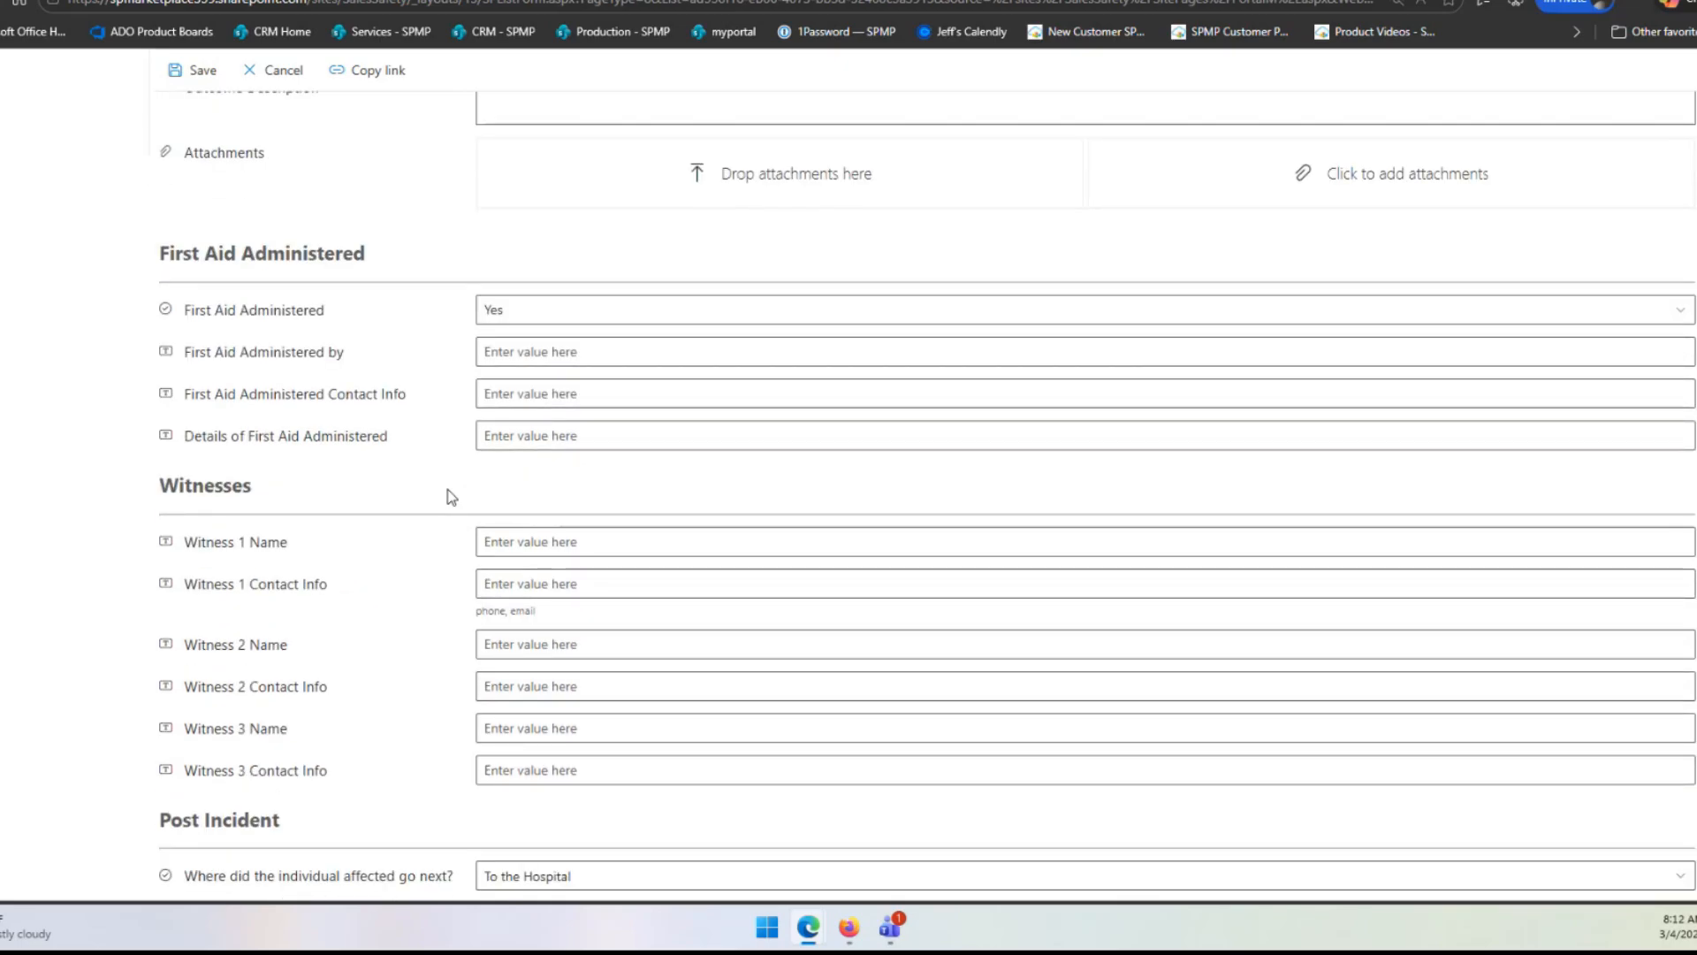
pyautogui.scroll(-1, 451, 497)
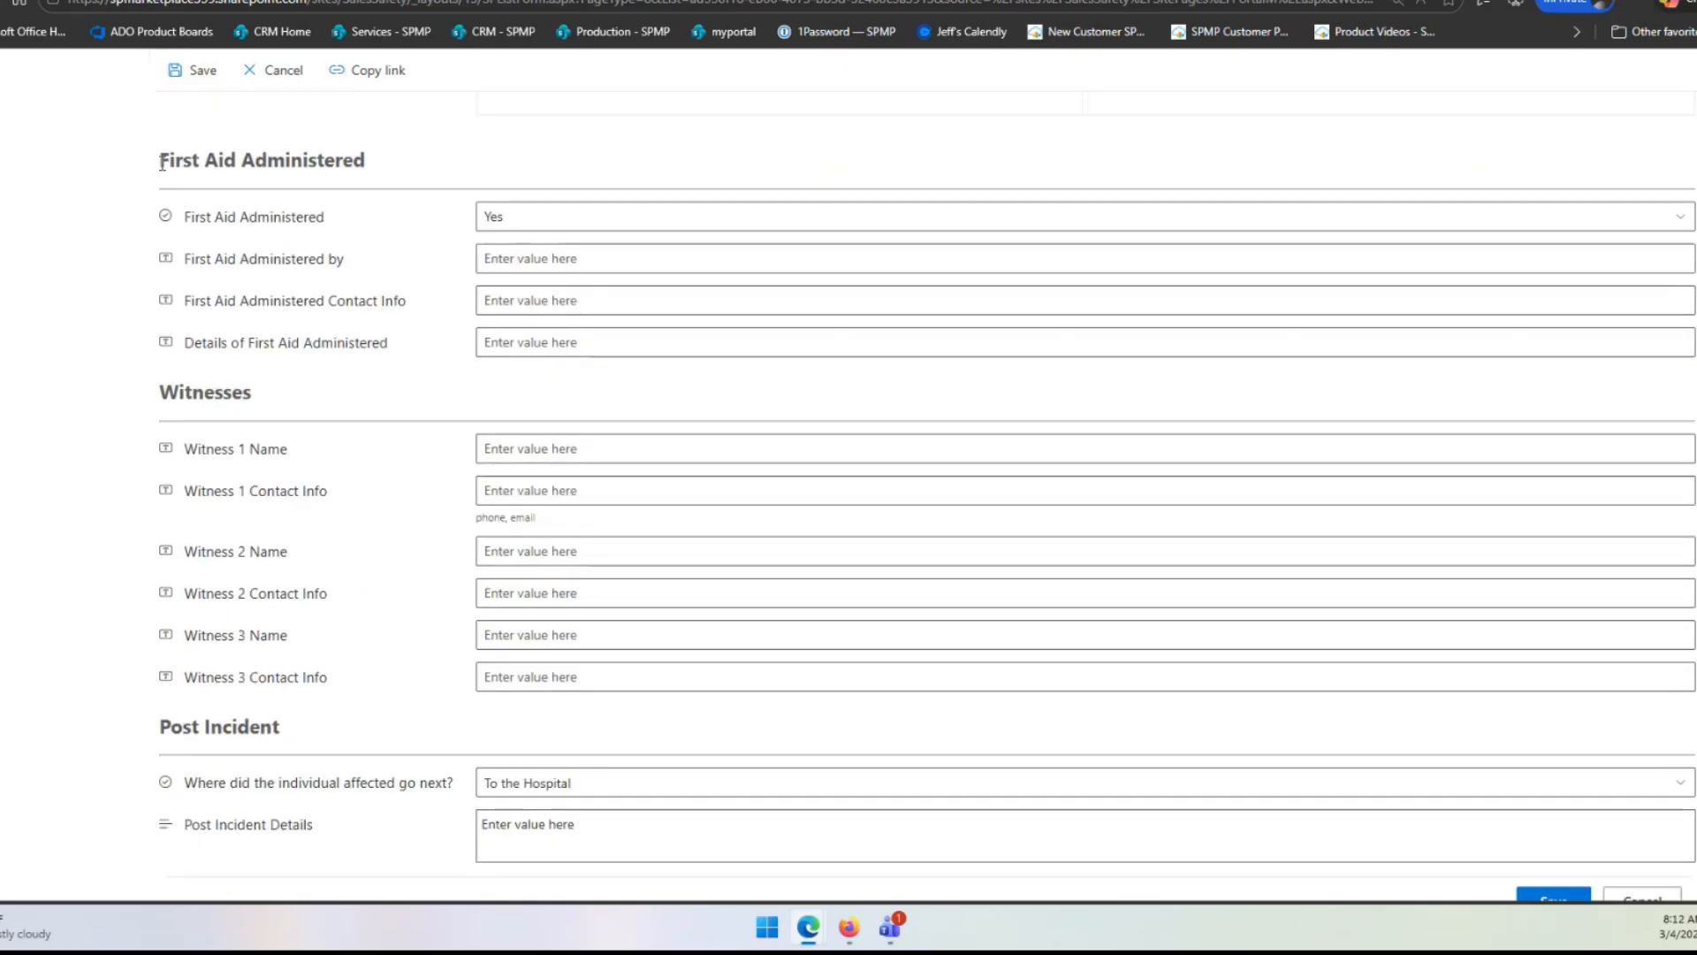
pyautogui.click(497, 219)
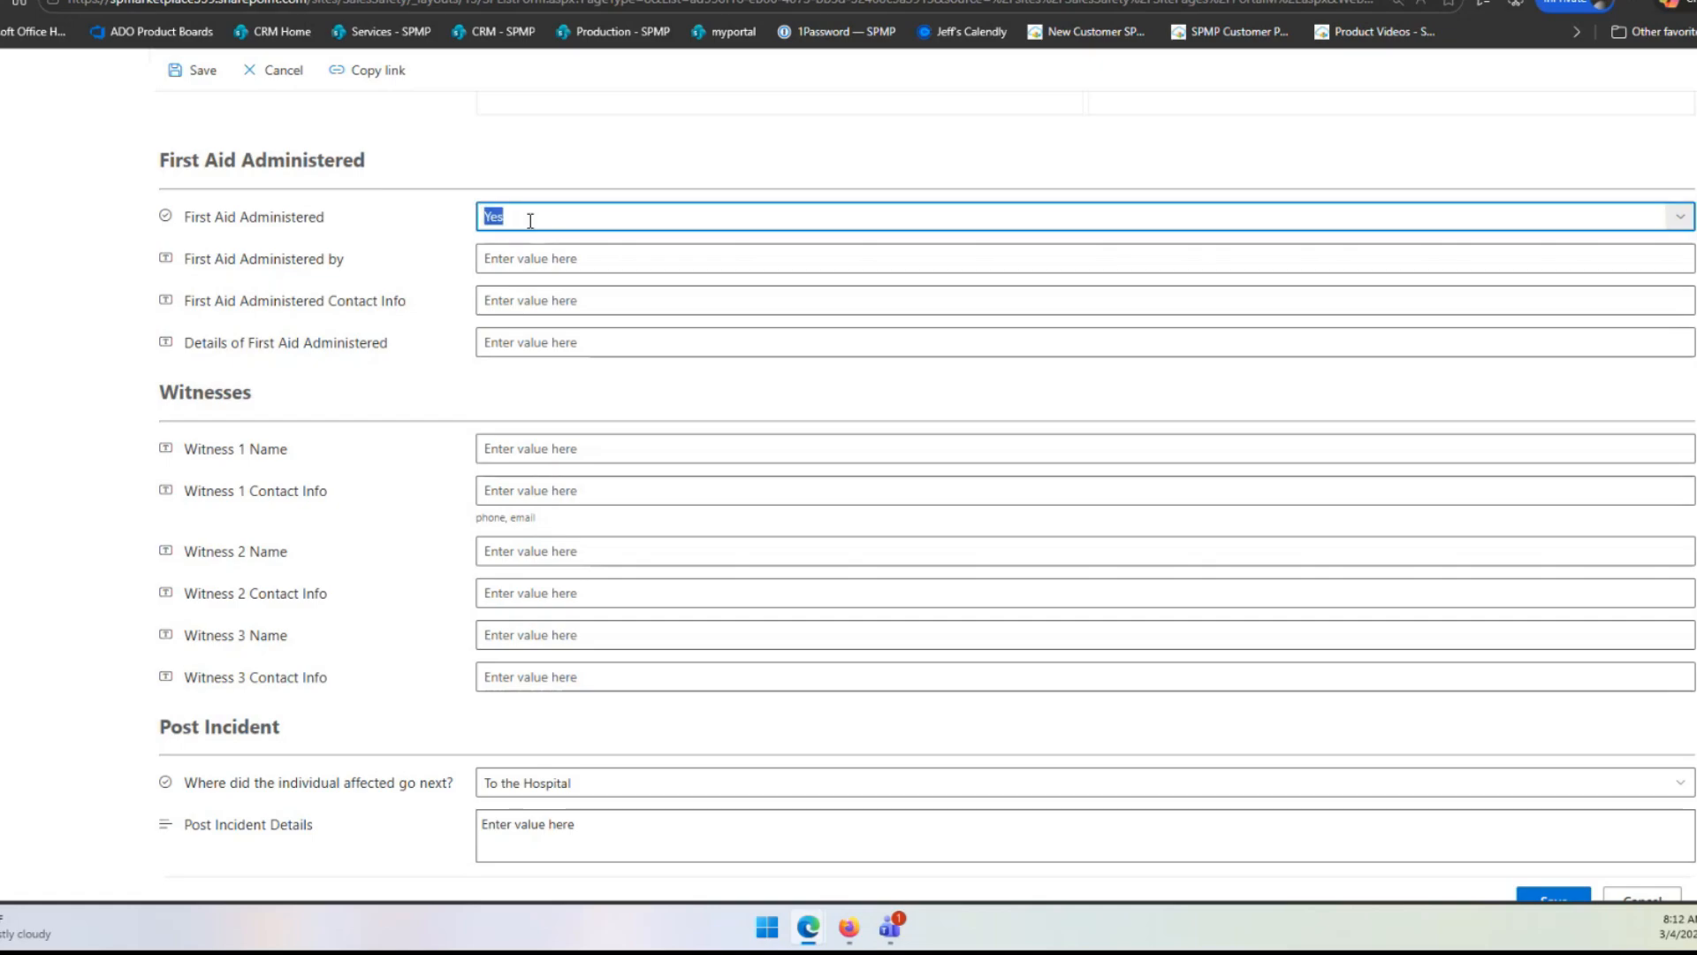
pyautogui.click(533, 247)
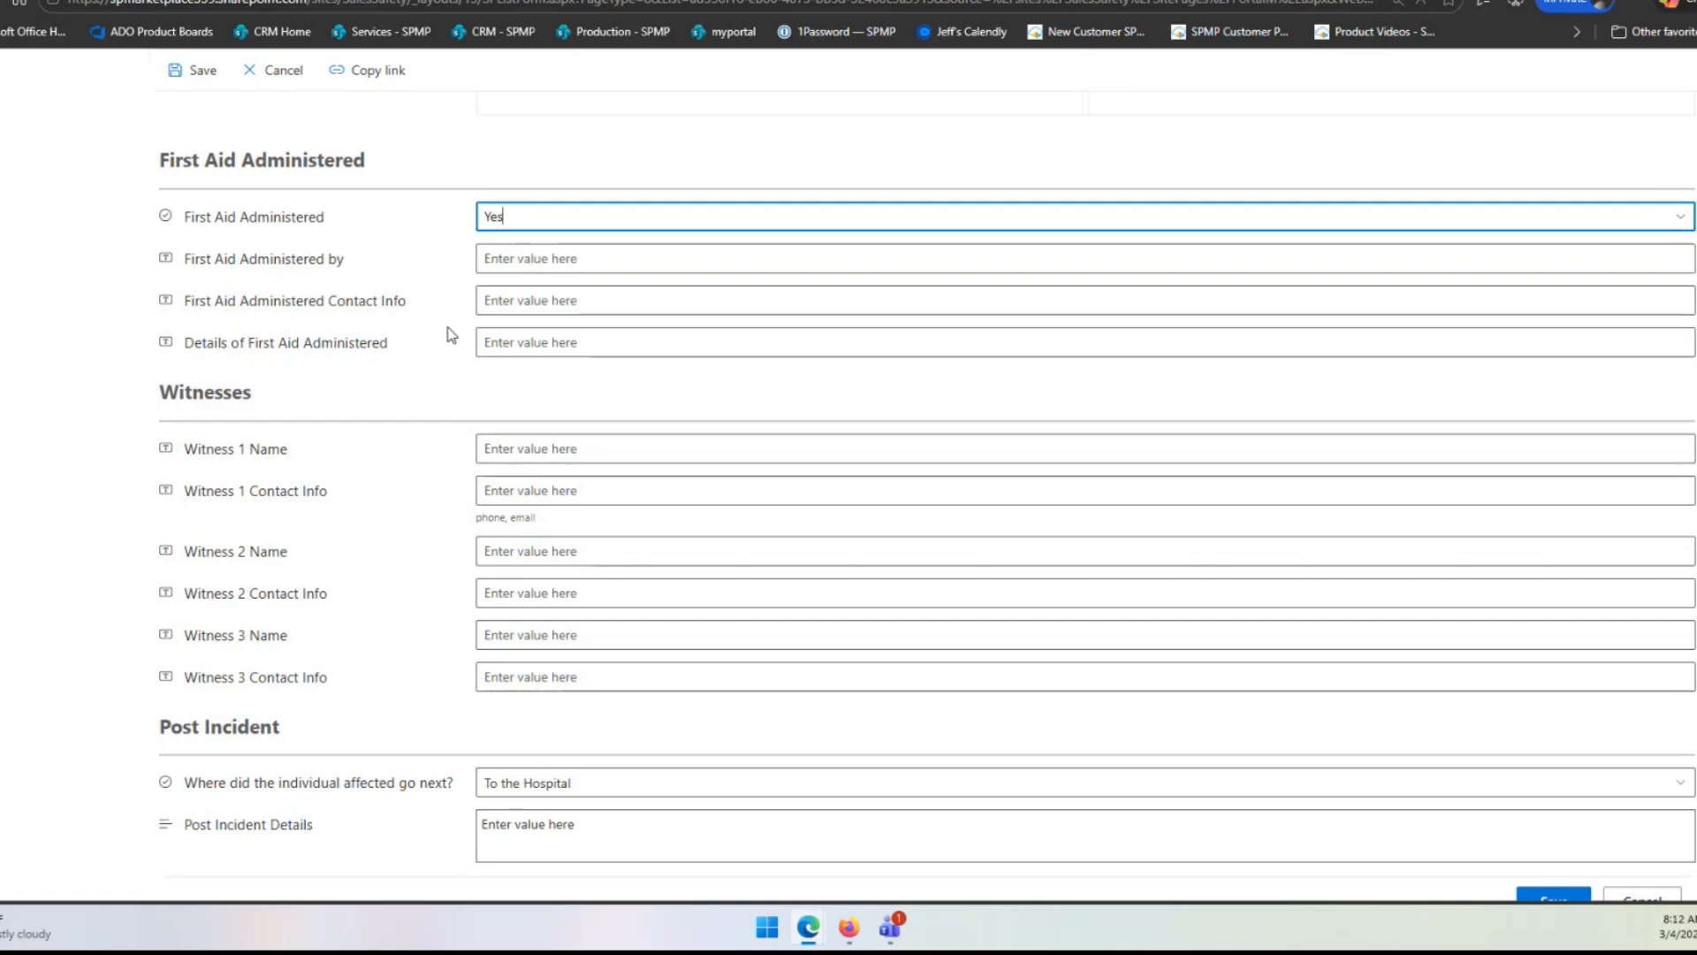
pyautogui.scroll(-1, 447, 345)
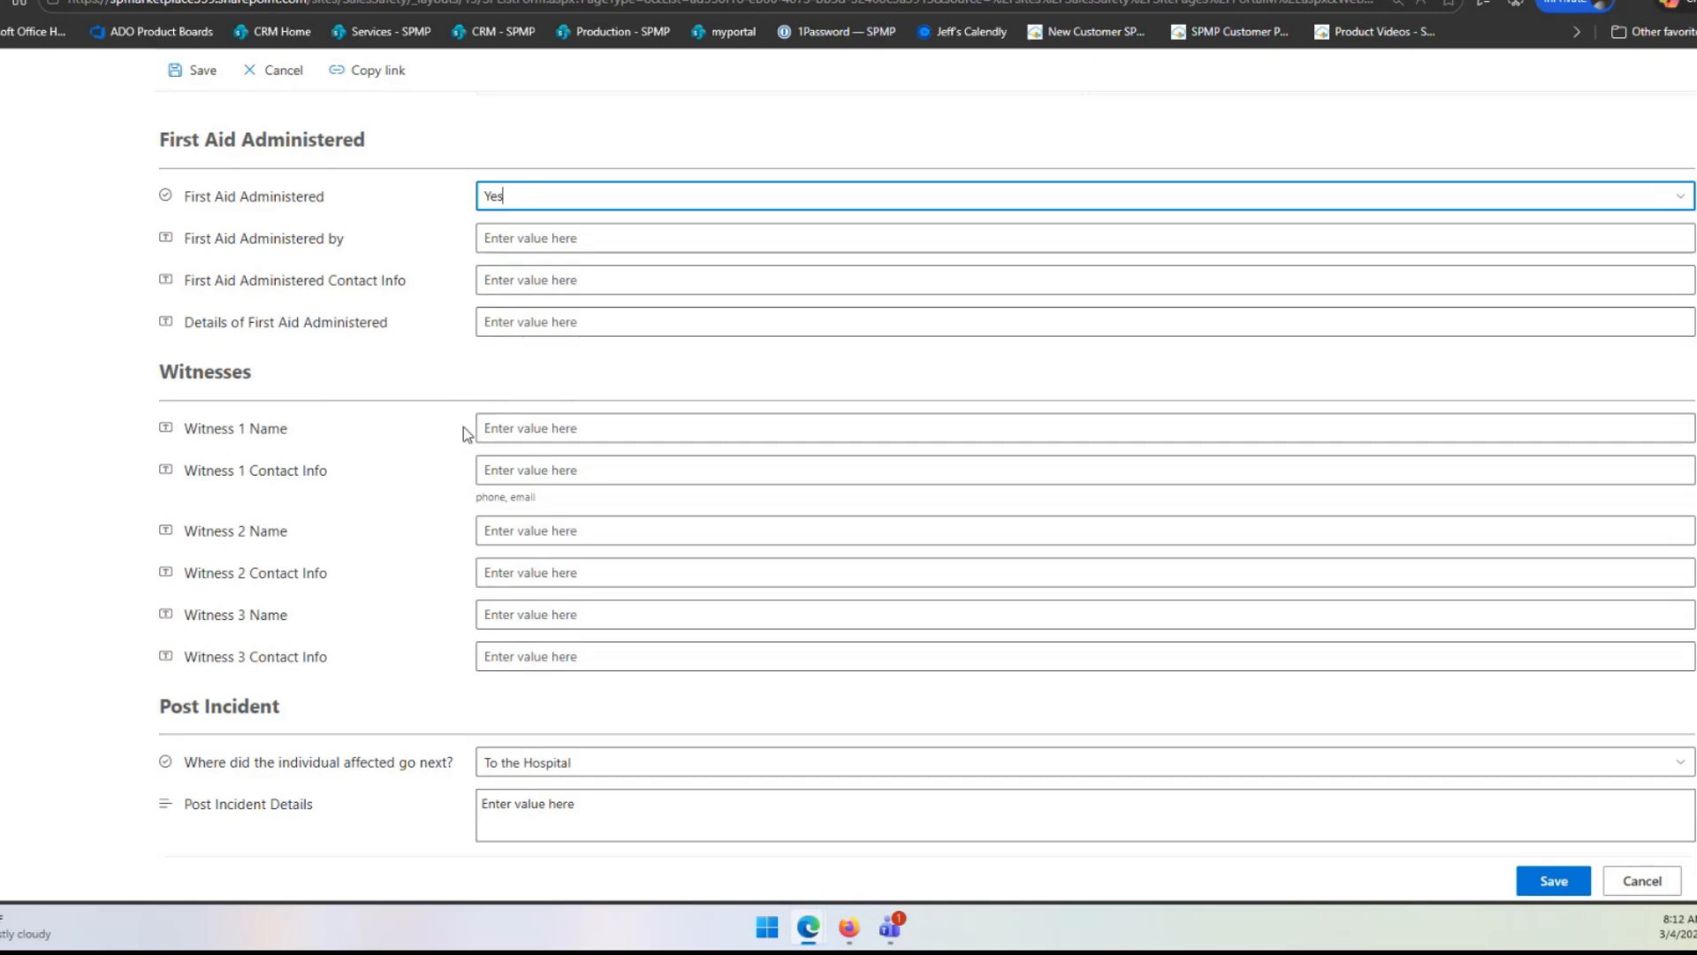
# - Examine the Post Incident section and the choices for where the affected individual went next
pyautogui.moveTo(170, 706); pyautogui.dragTo(590, 756)
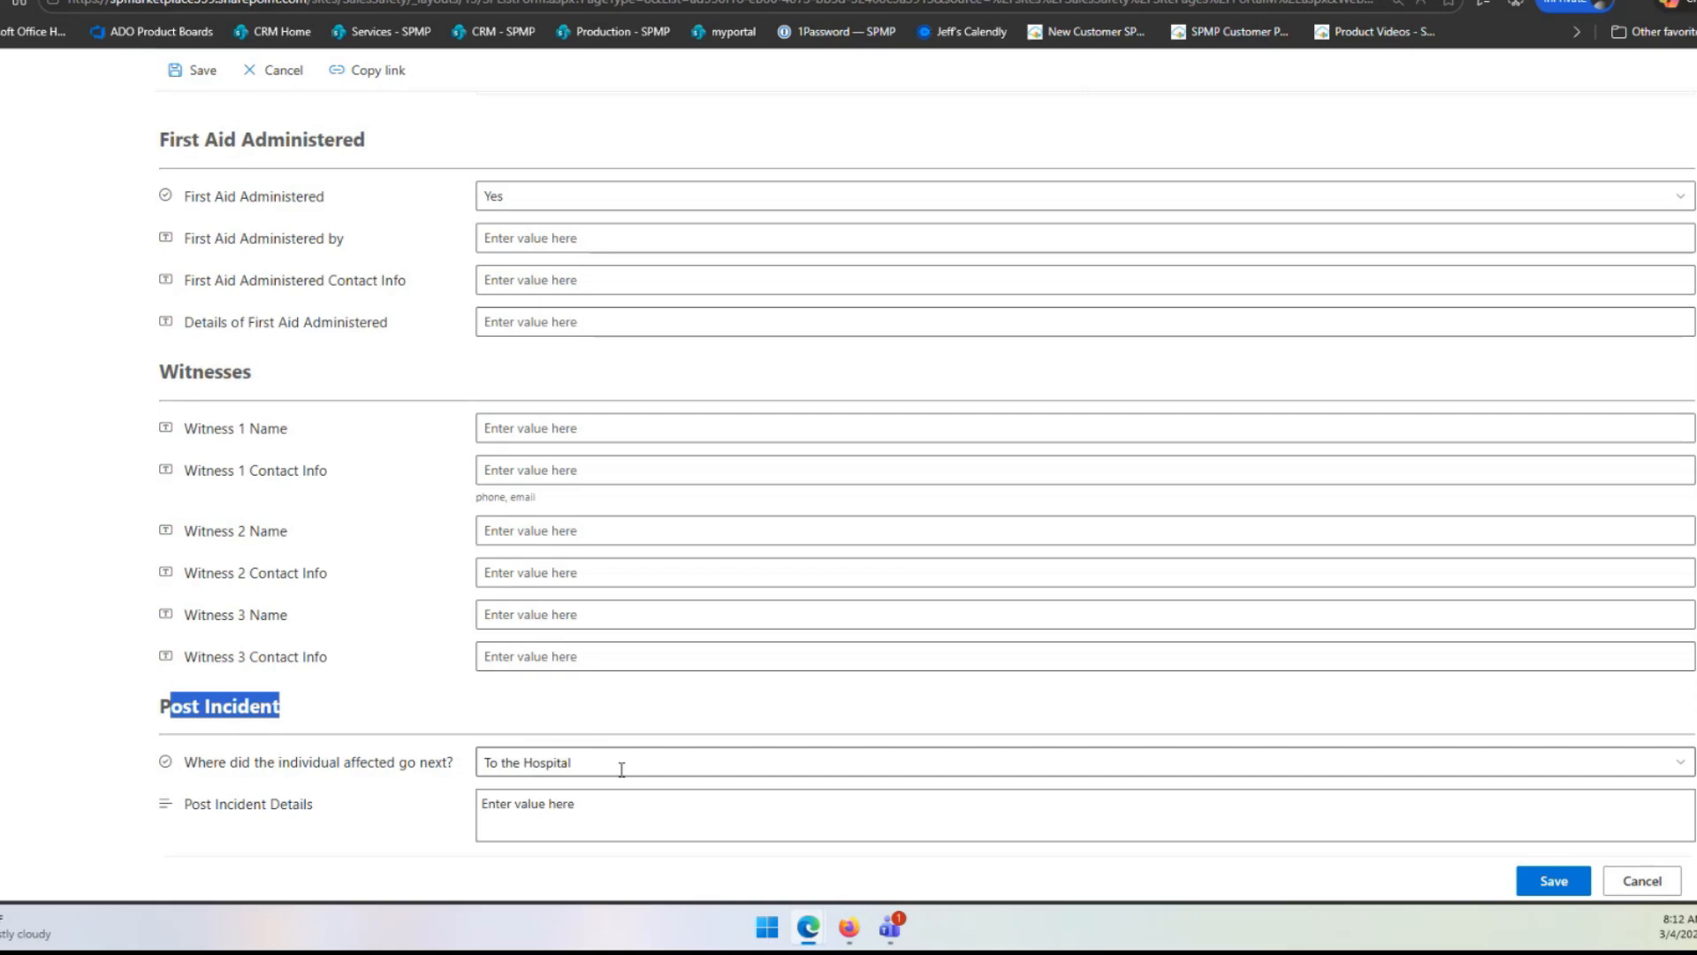
pyautogui.click(624, 769)
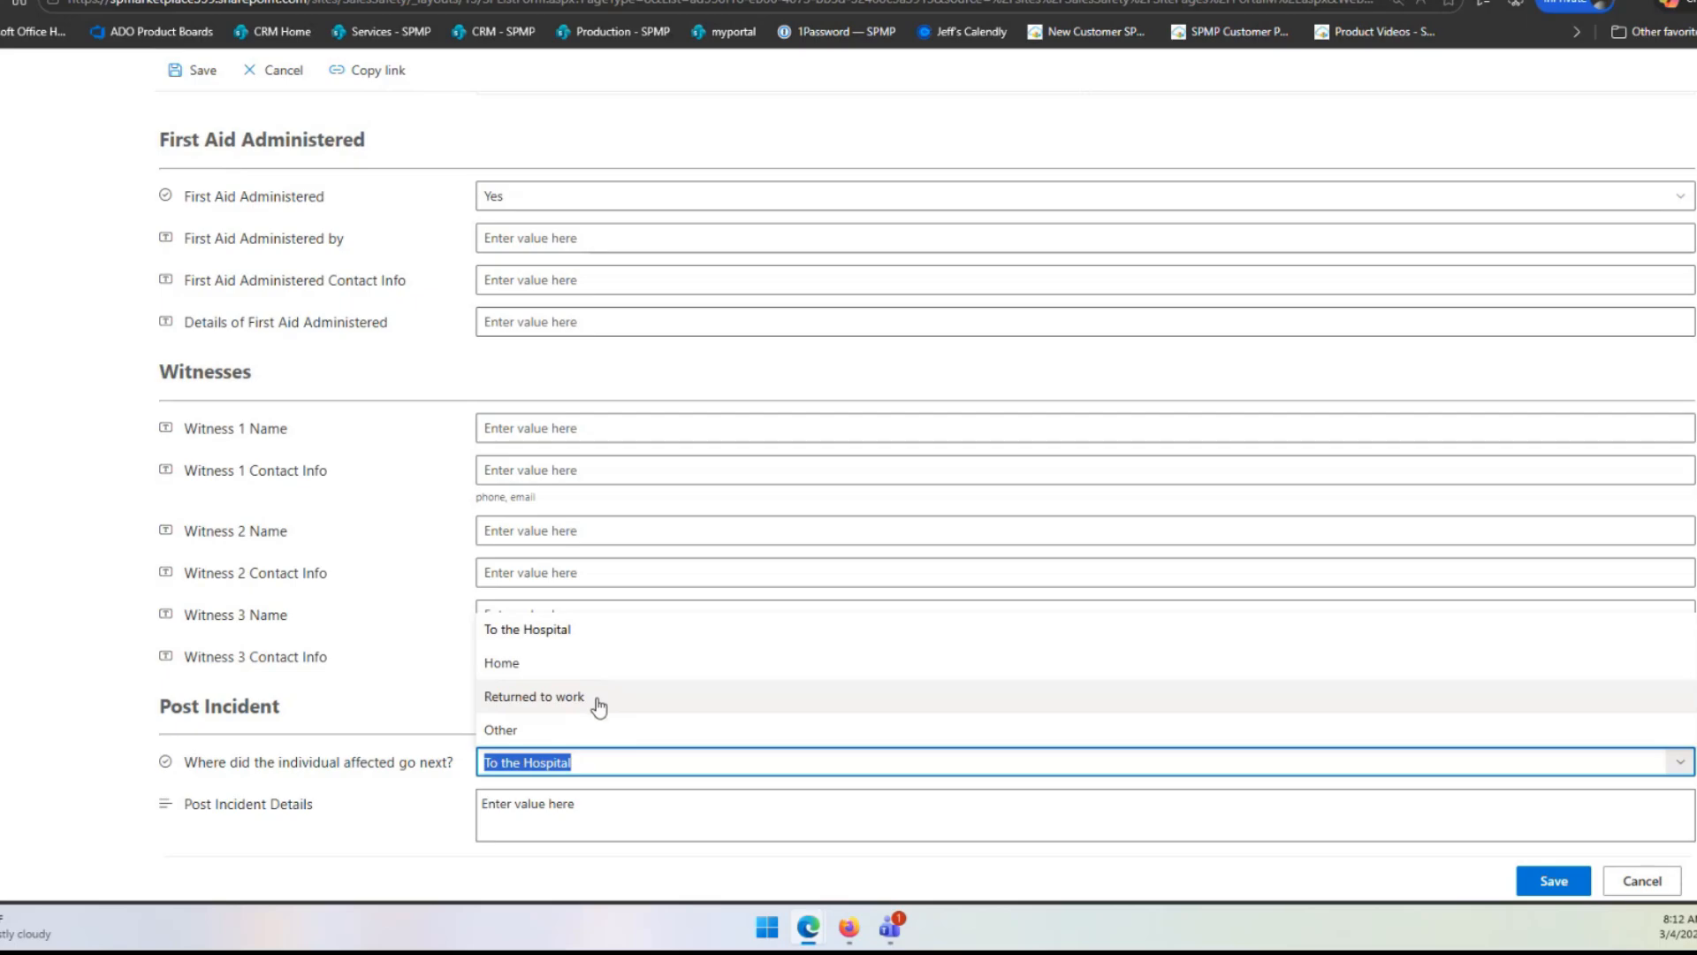
pyautogui.click(570, 806)
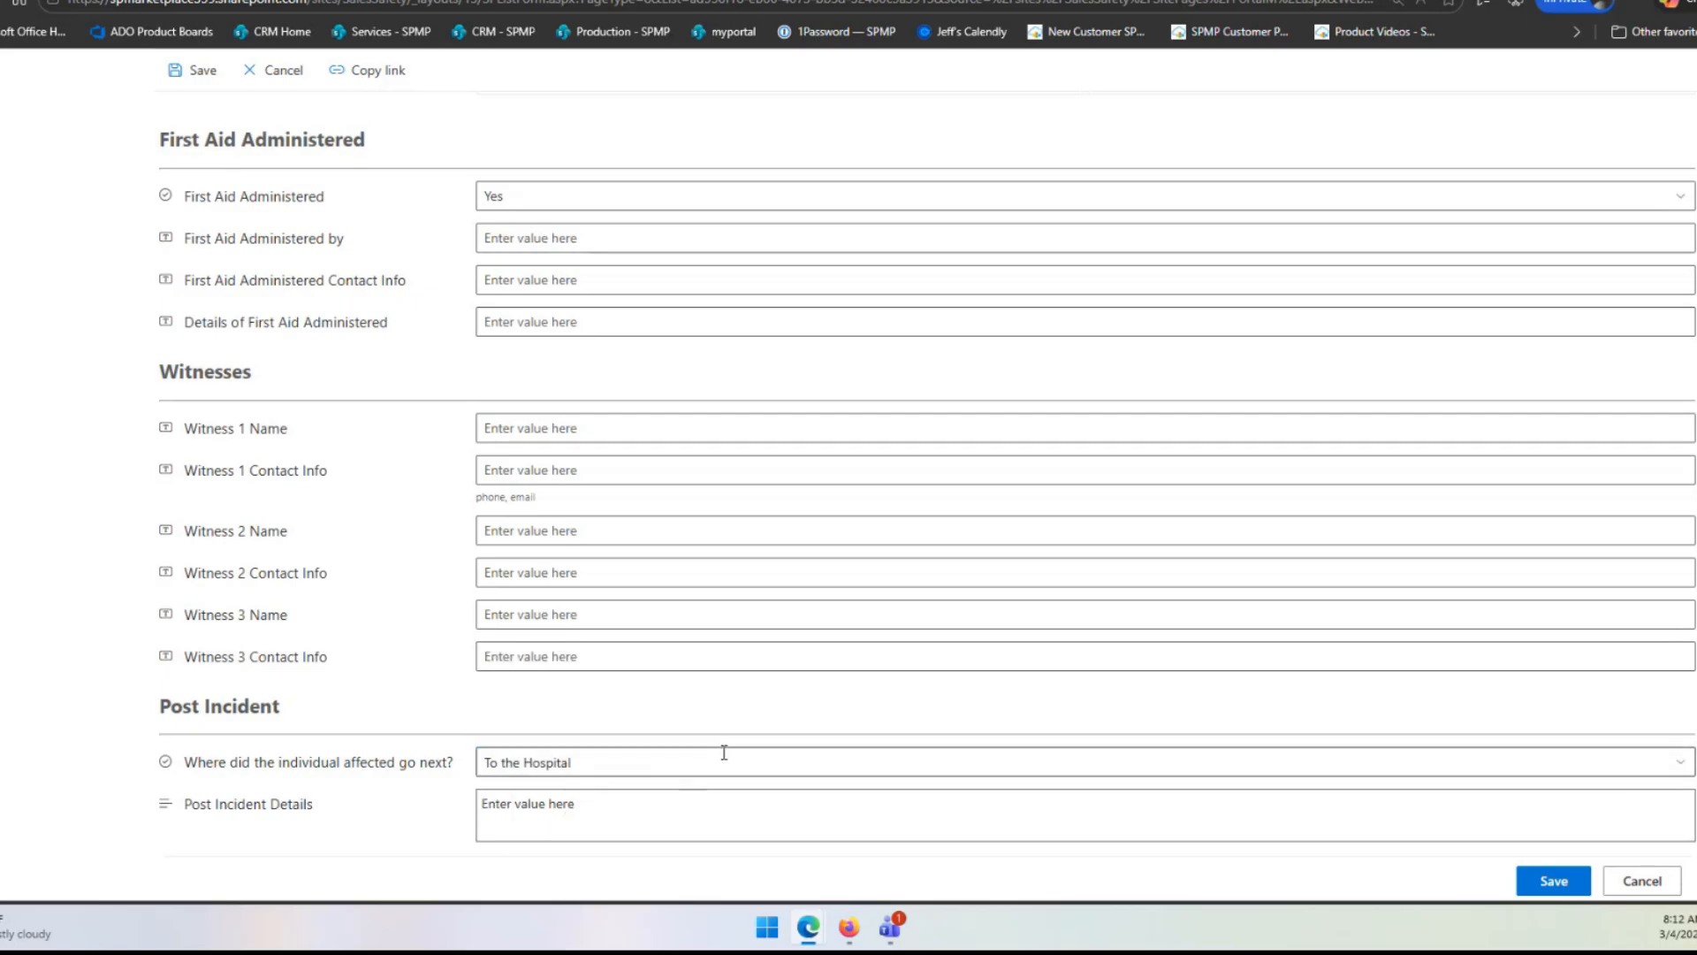
# - Examine the Affected Individual section of the incident form, including its Not Employee fields
pyautogui.scroll(15, 724, 752)
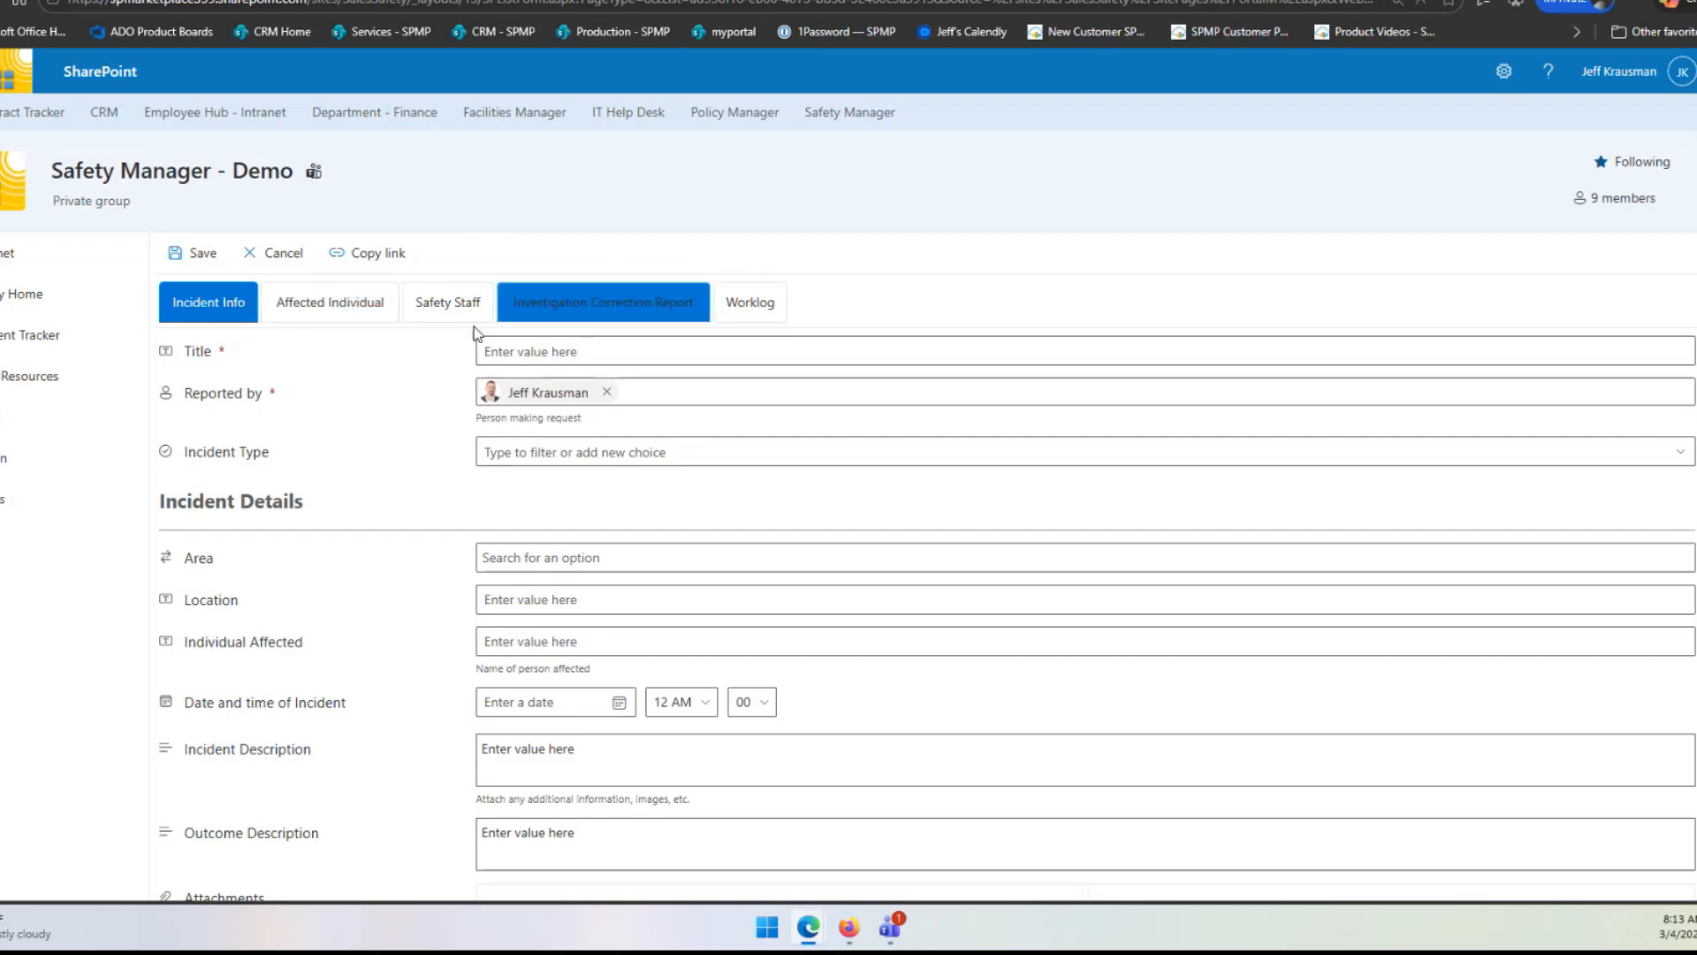
pyautogui.click(358, 317)
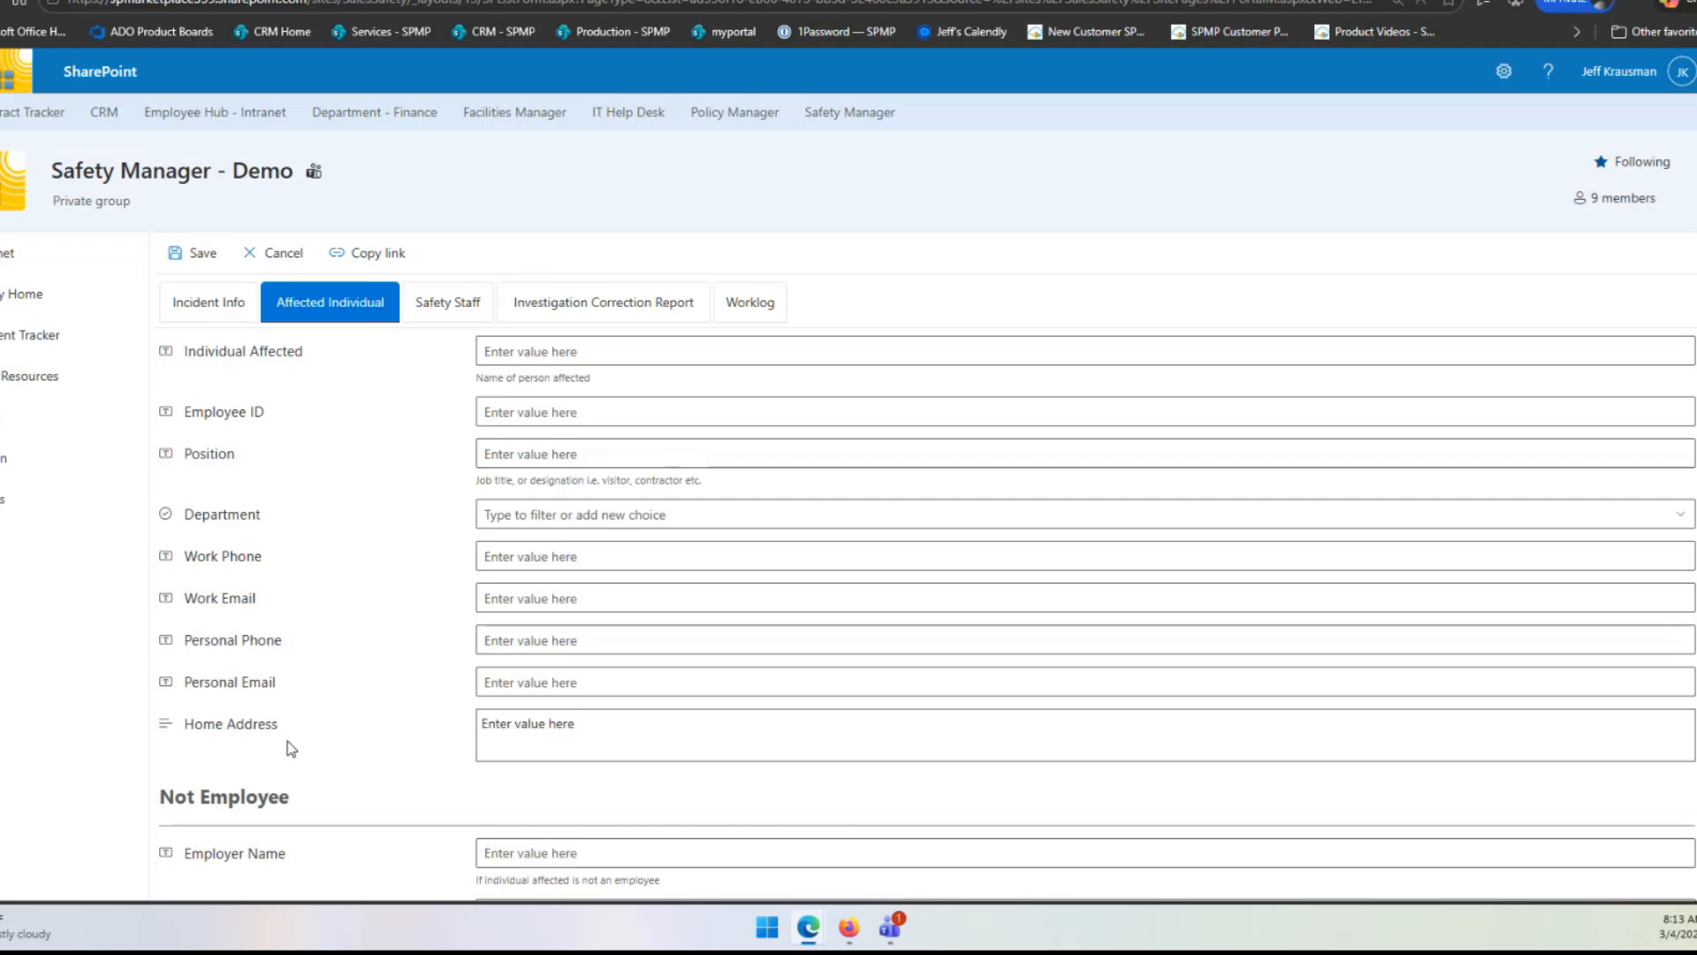
pyautogui.scroll(-2, 266, 699)
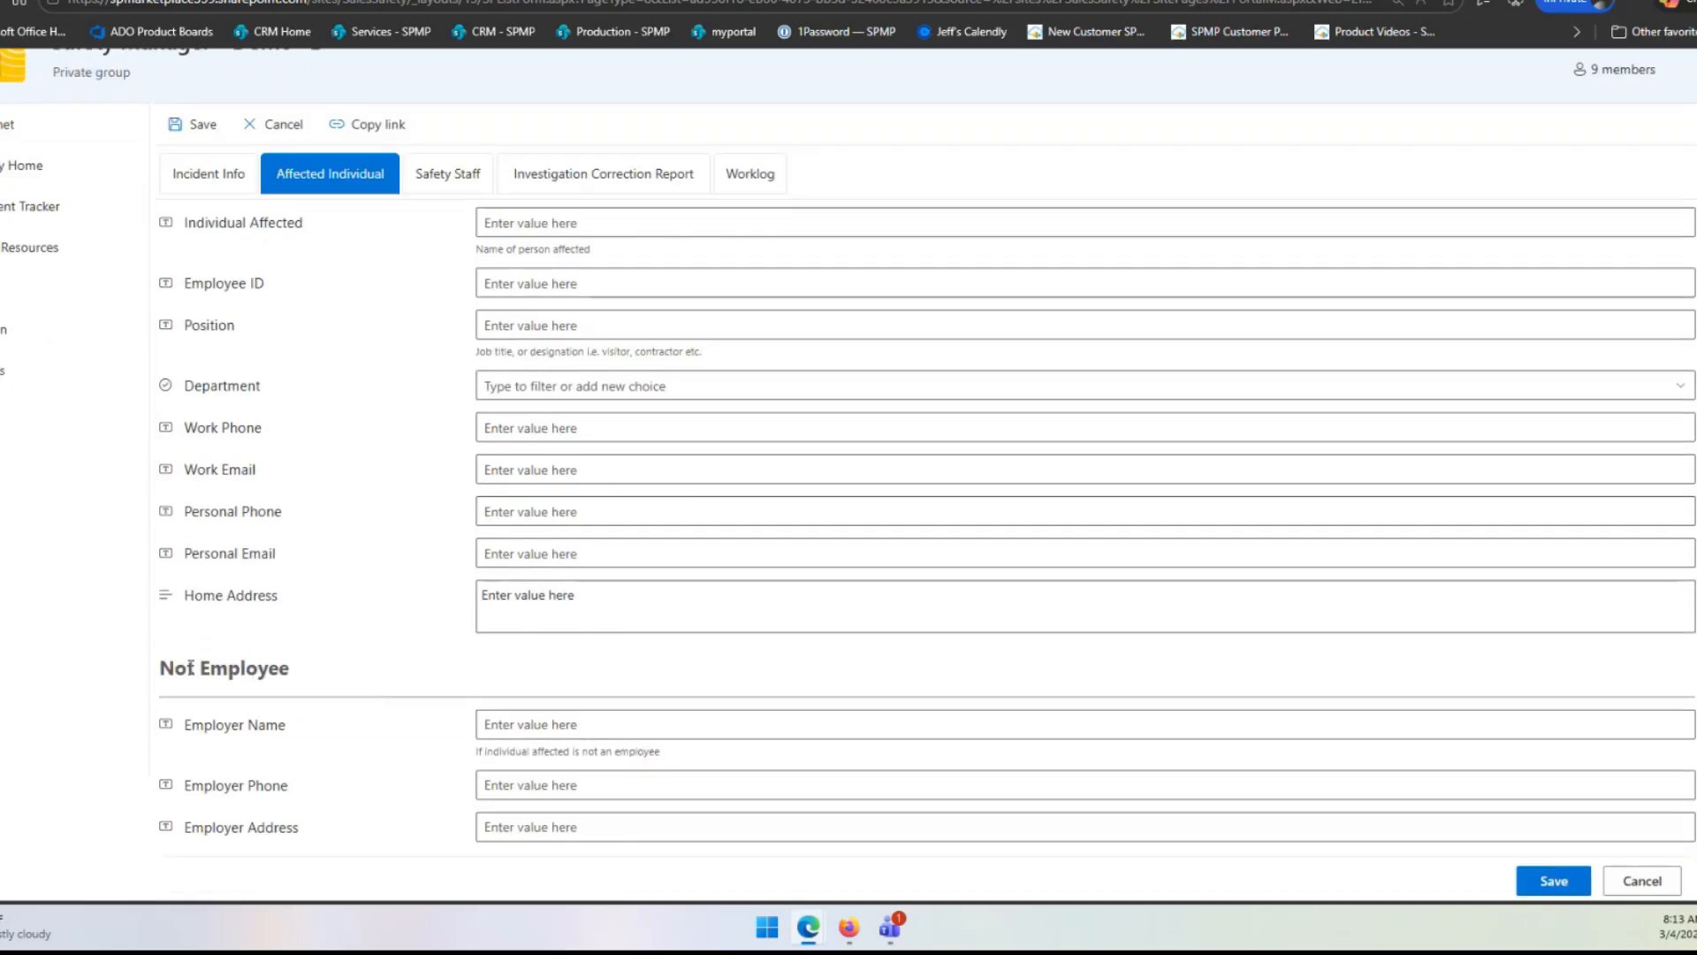
# - Examine the Not Employee section for recording the affected individual's employer details
pyautogui.moveTo(170, 672); pyautogui.dragTo(269, 672)
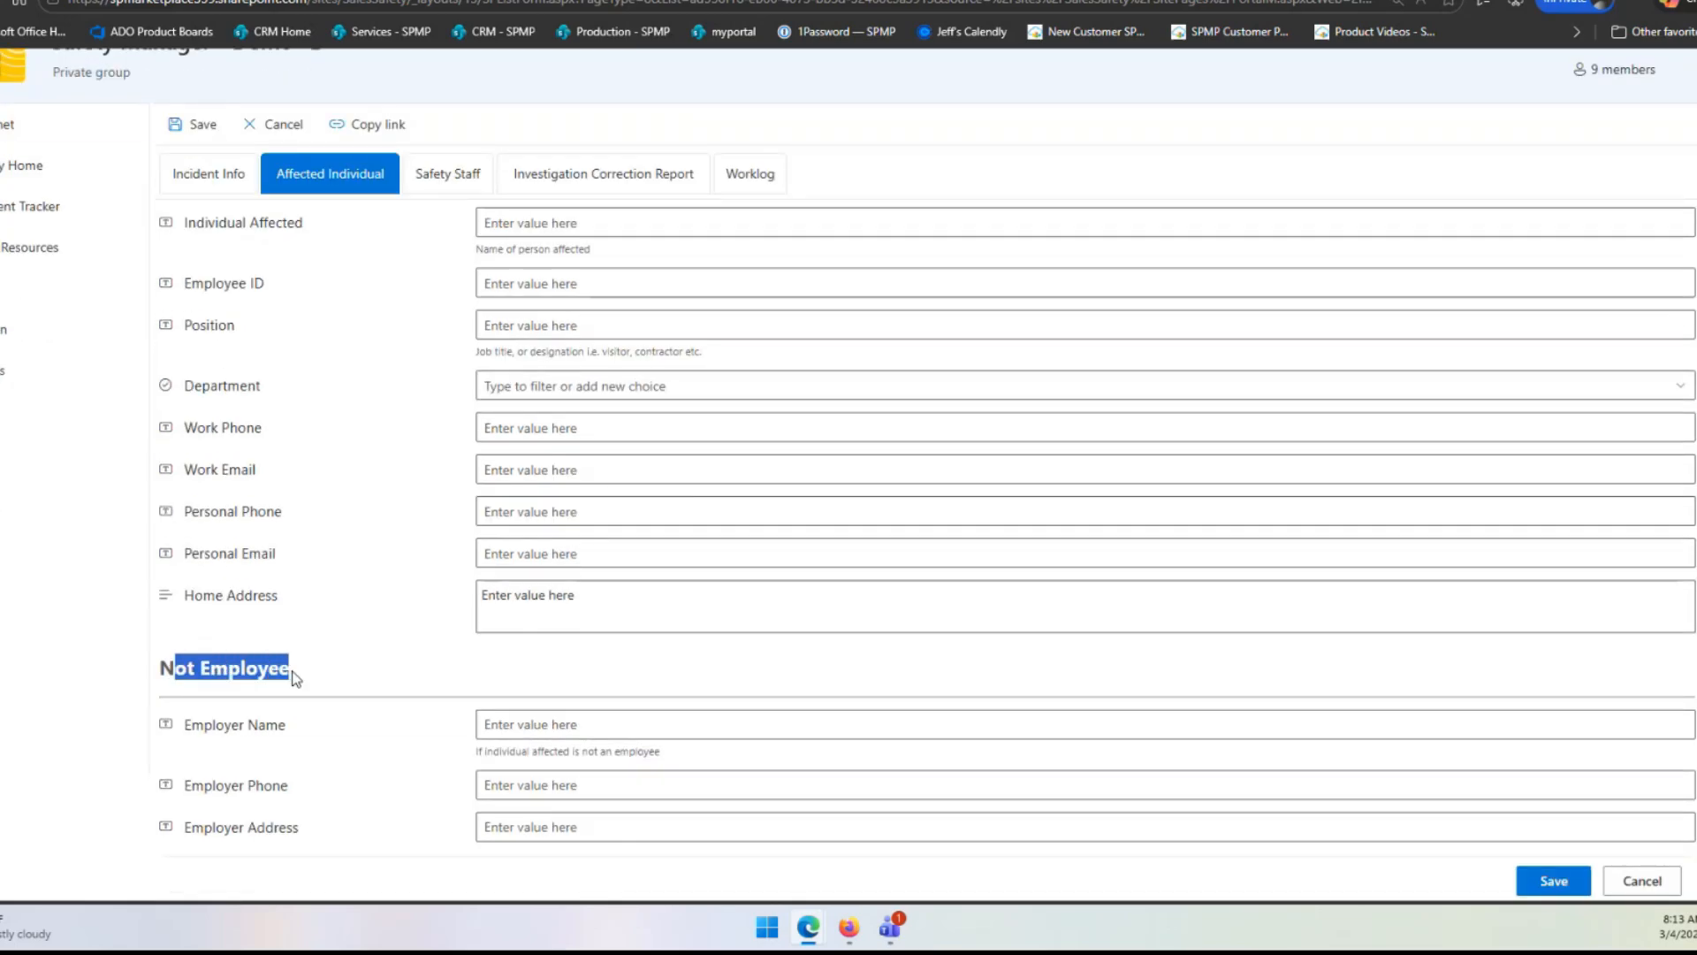
pyautogui.click(423, 679)
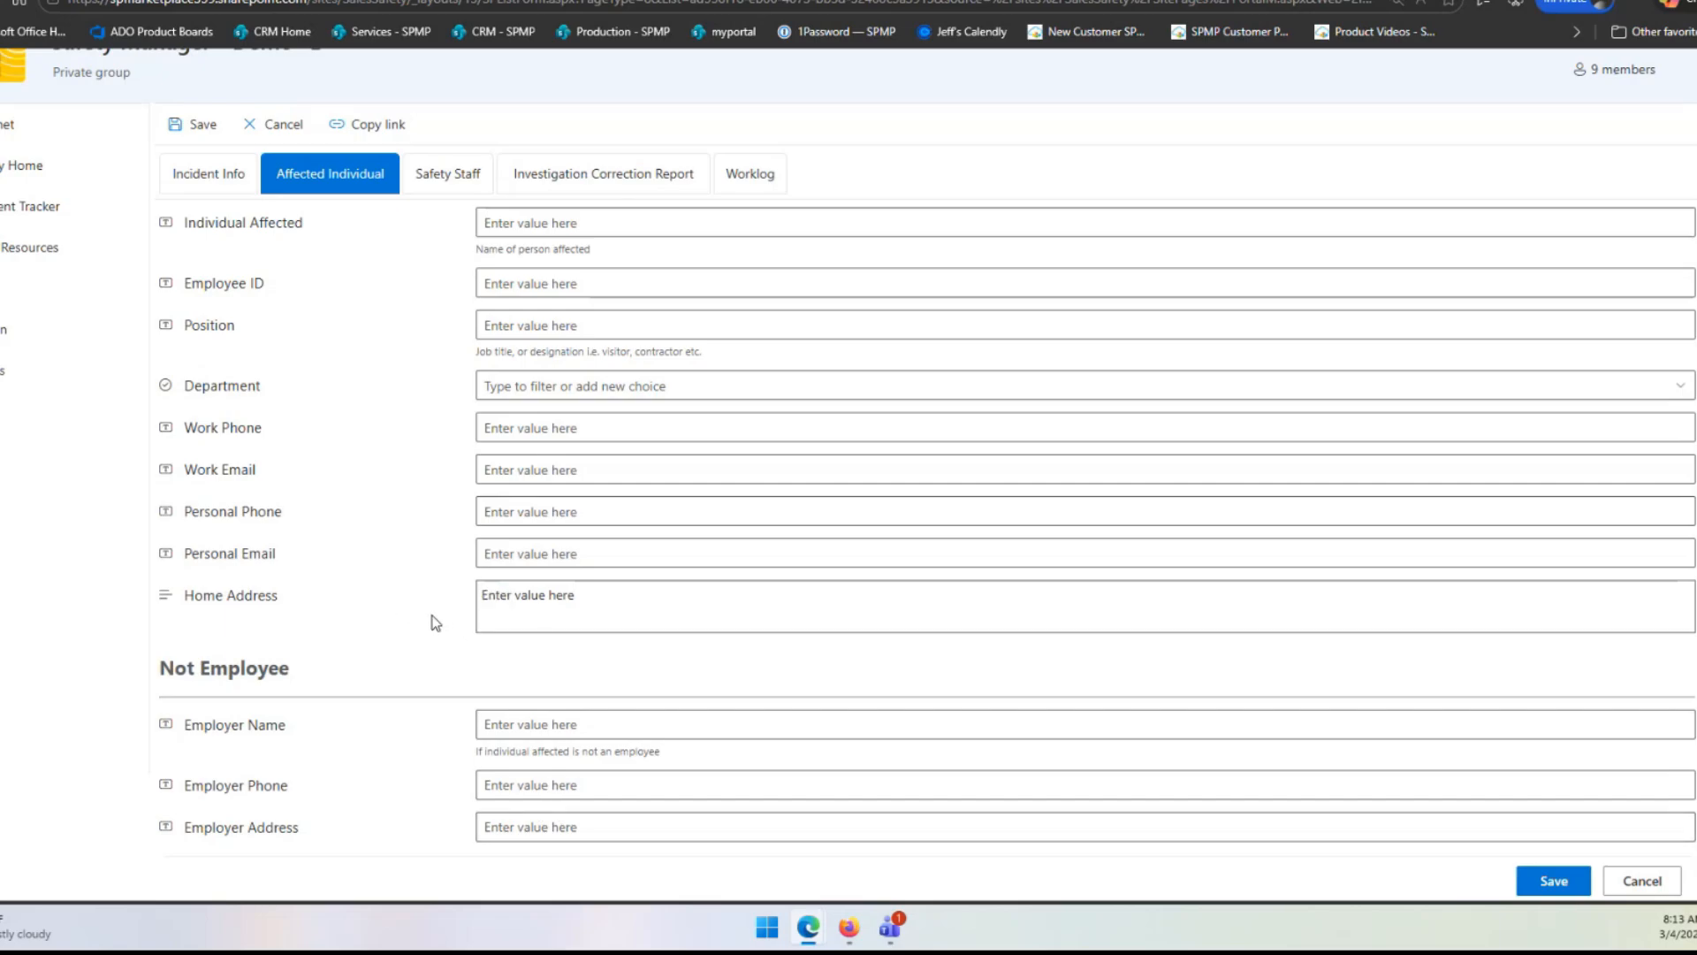
pyautogui.scroll(2, 439, 619)
# - Open the Safety Staff section of the incident form and set the Status to 2. Assigned
pyautogui.click(458, 309)
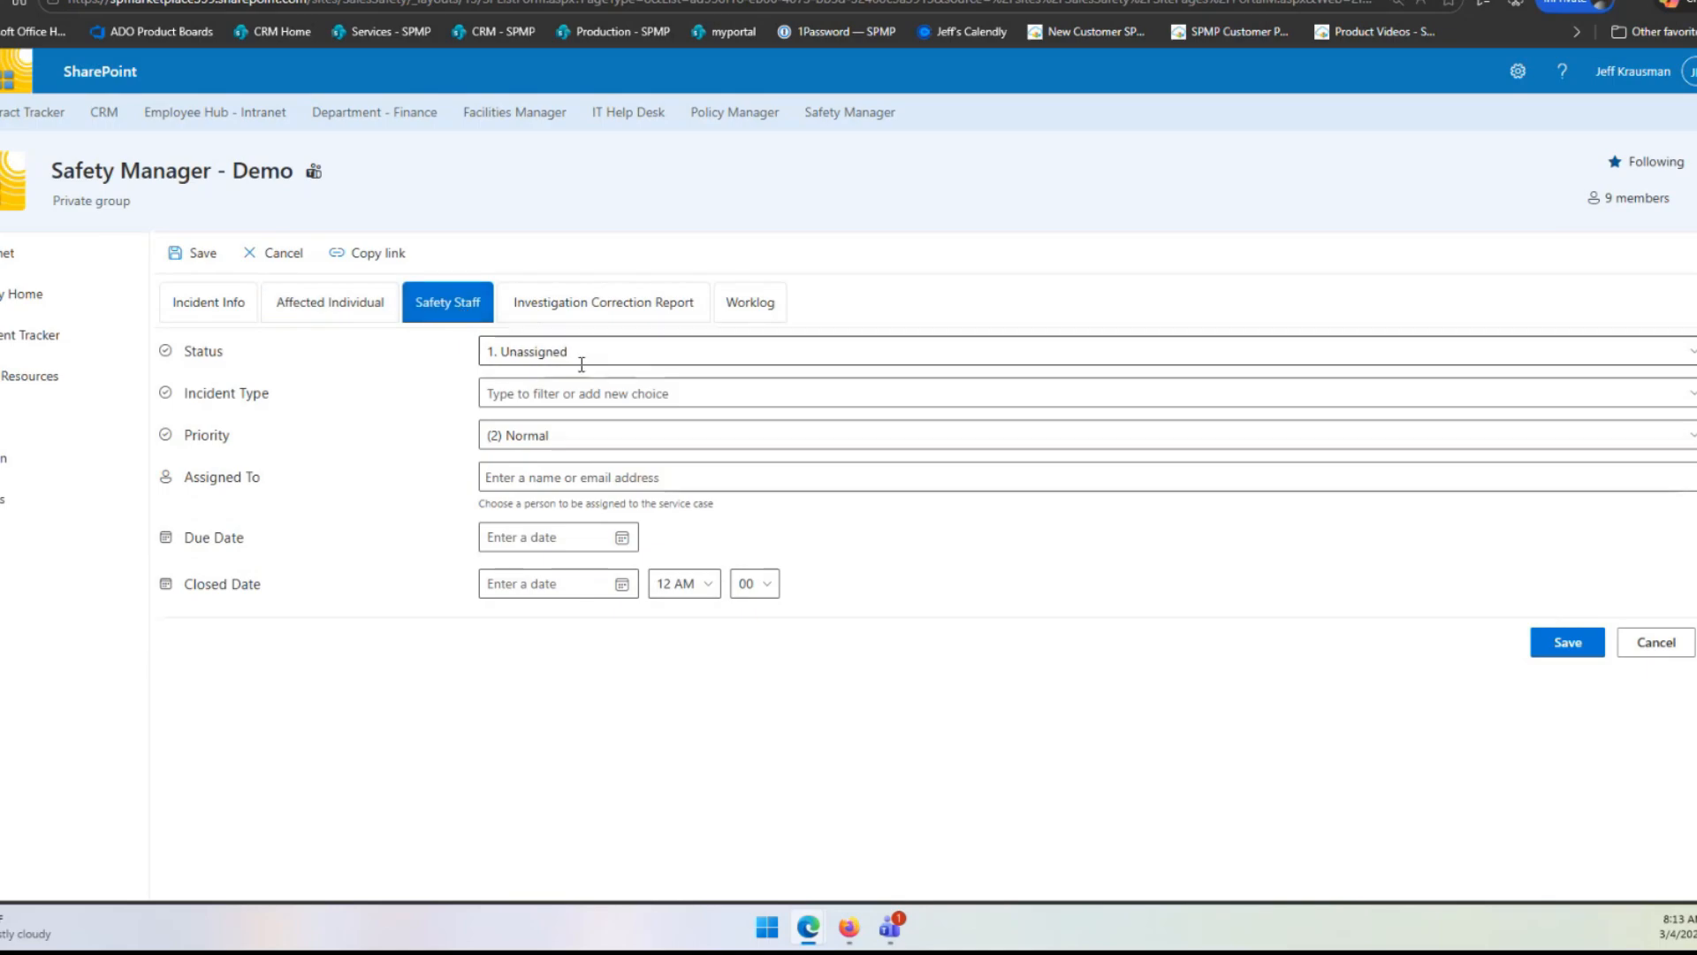
pyautogui.doubleClick(189, 353)
pyautogui.click(603, 353)
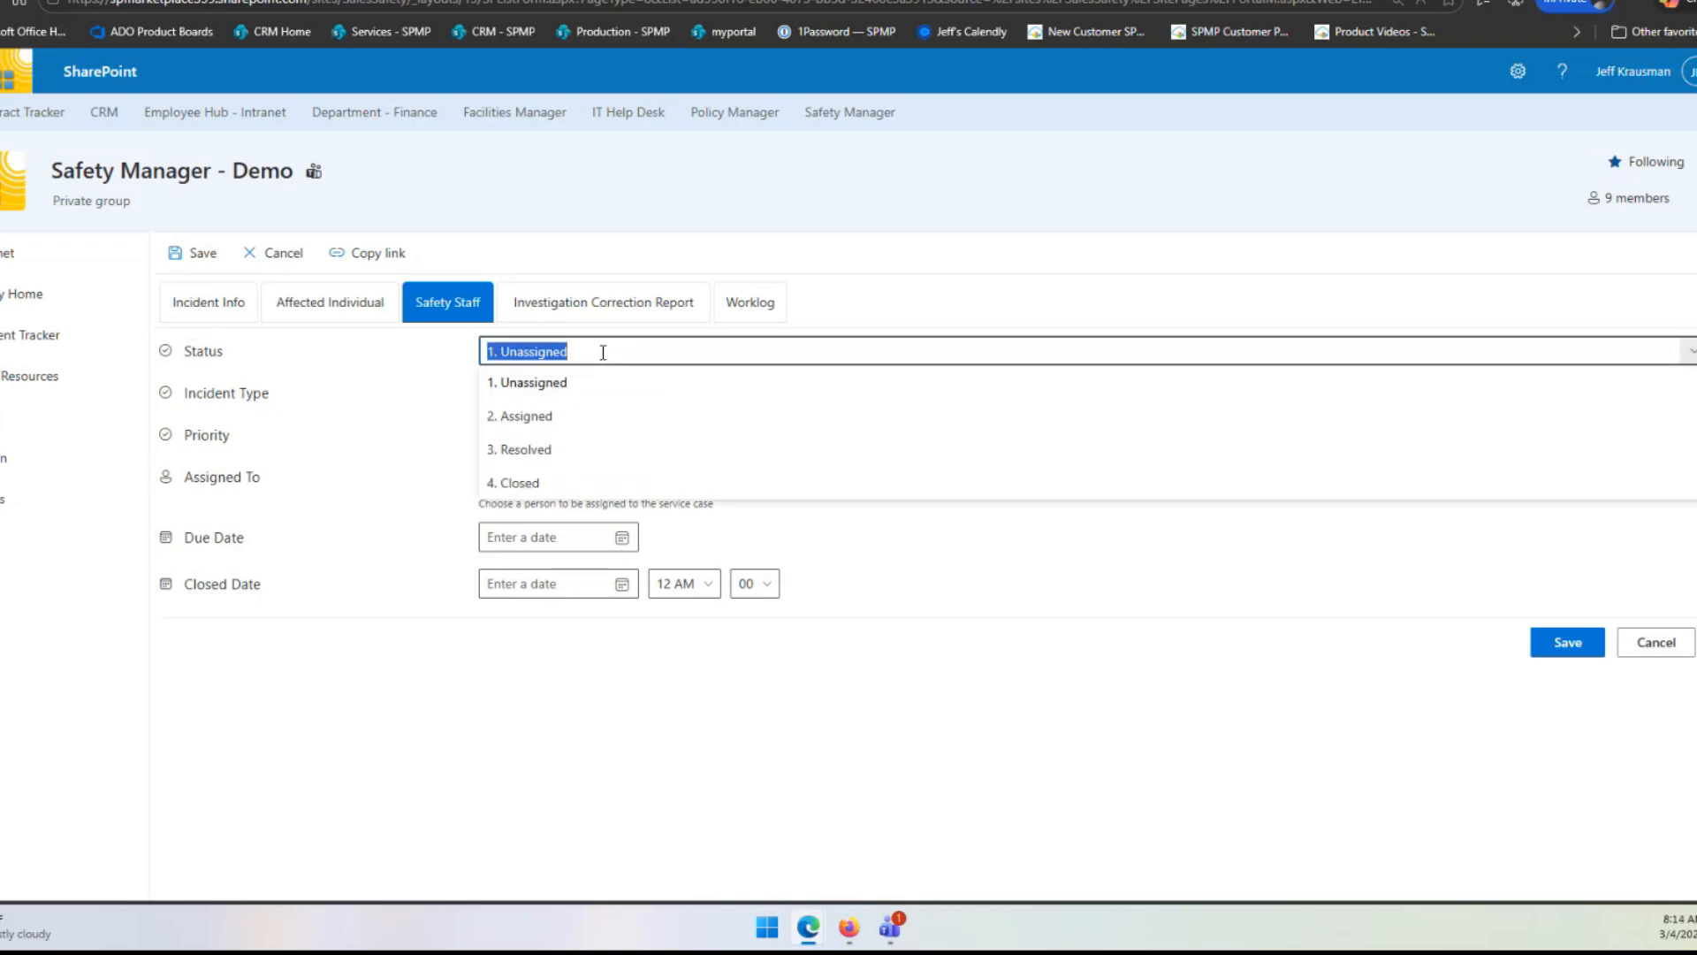
pyautogui.click(557, 415)
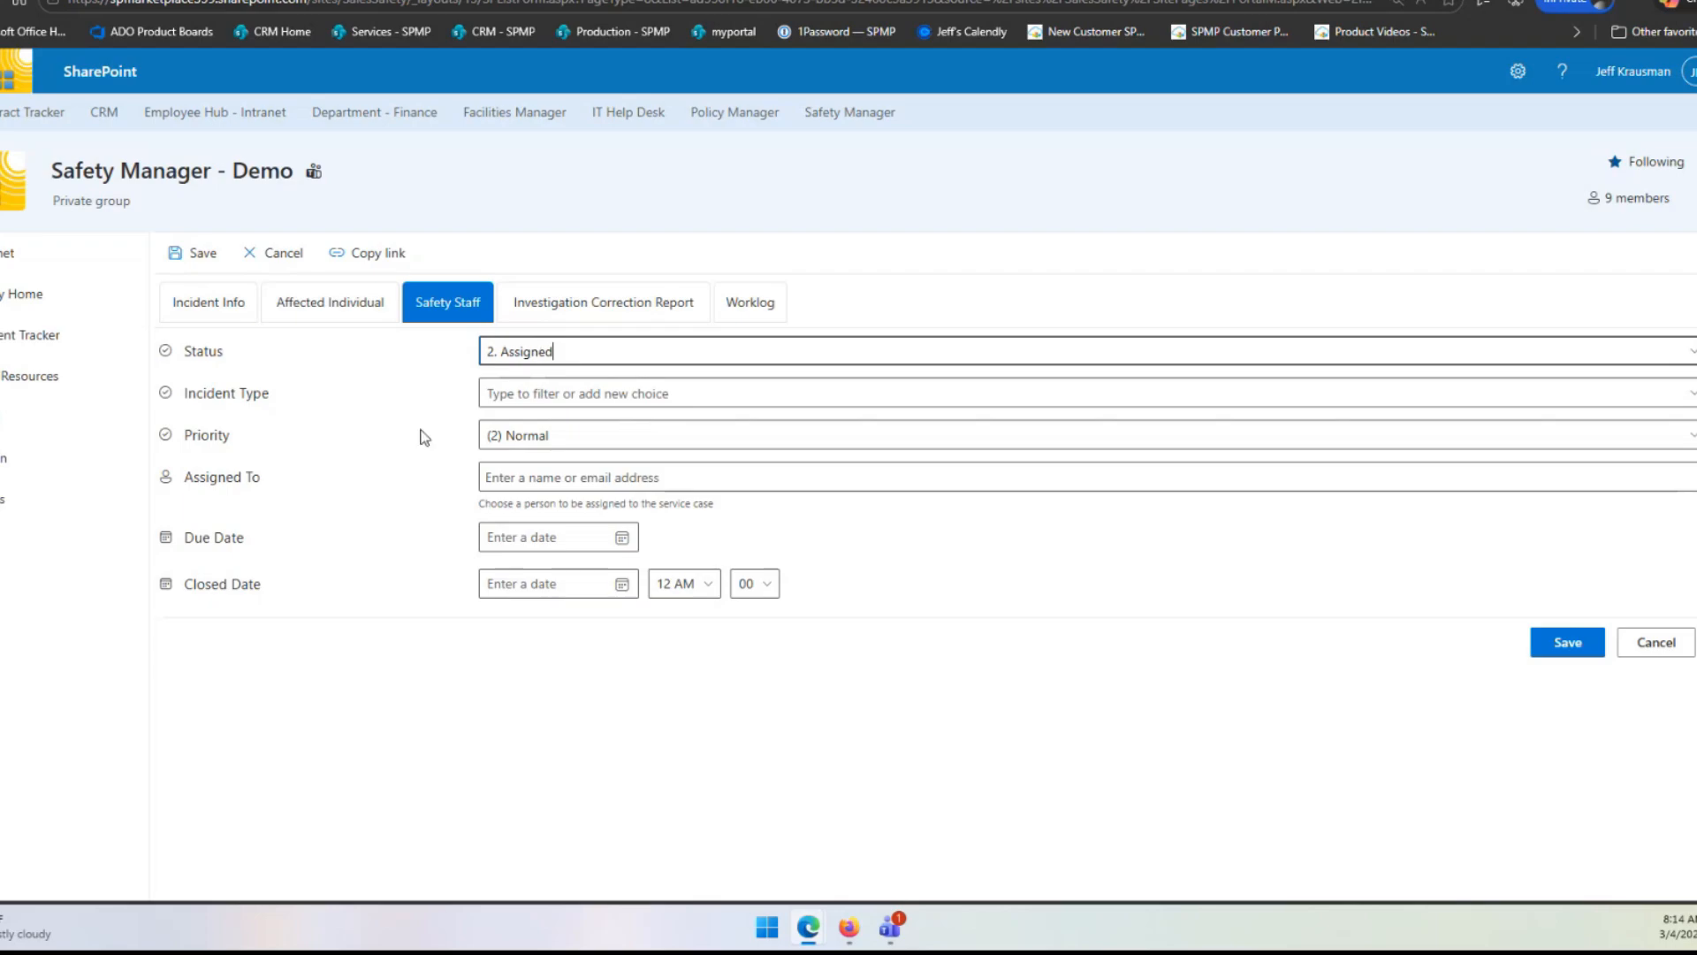
# - Examine the Incident Type and Priority choices and the Assigned To field in the Safety Staff section
pyautogui.click(575, 394)
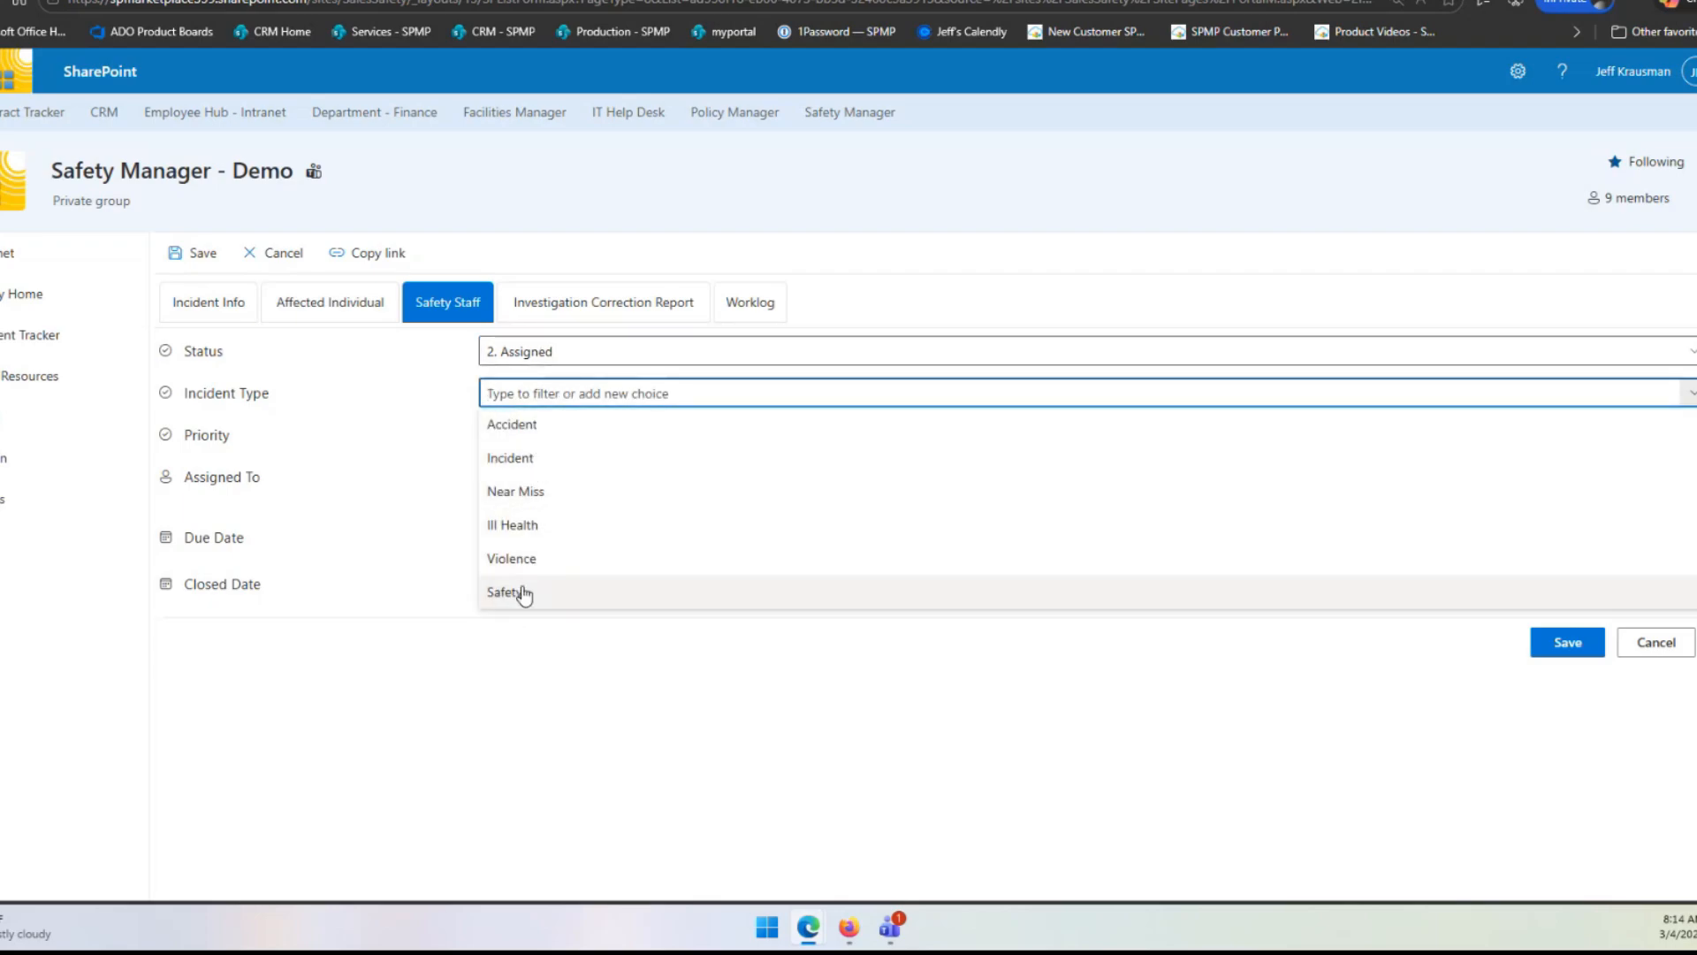
pyautogui.click(579, 391)
pyautogui.click(575, 434)
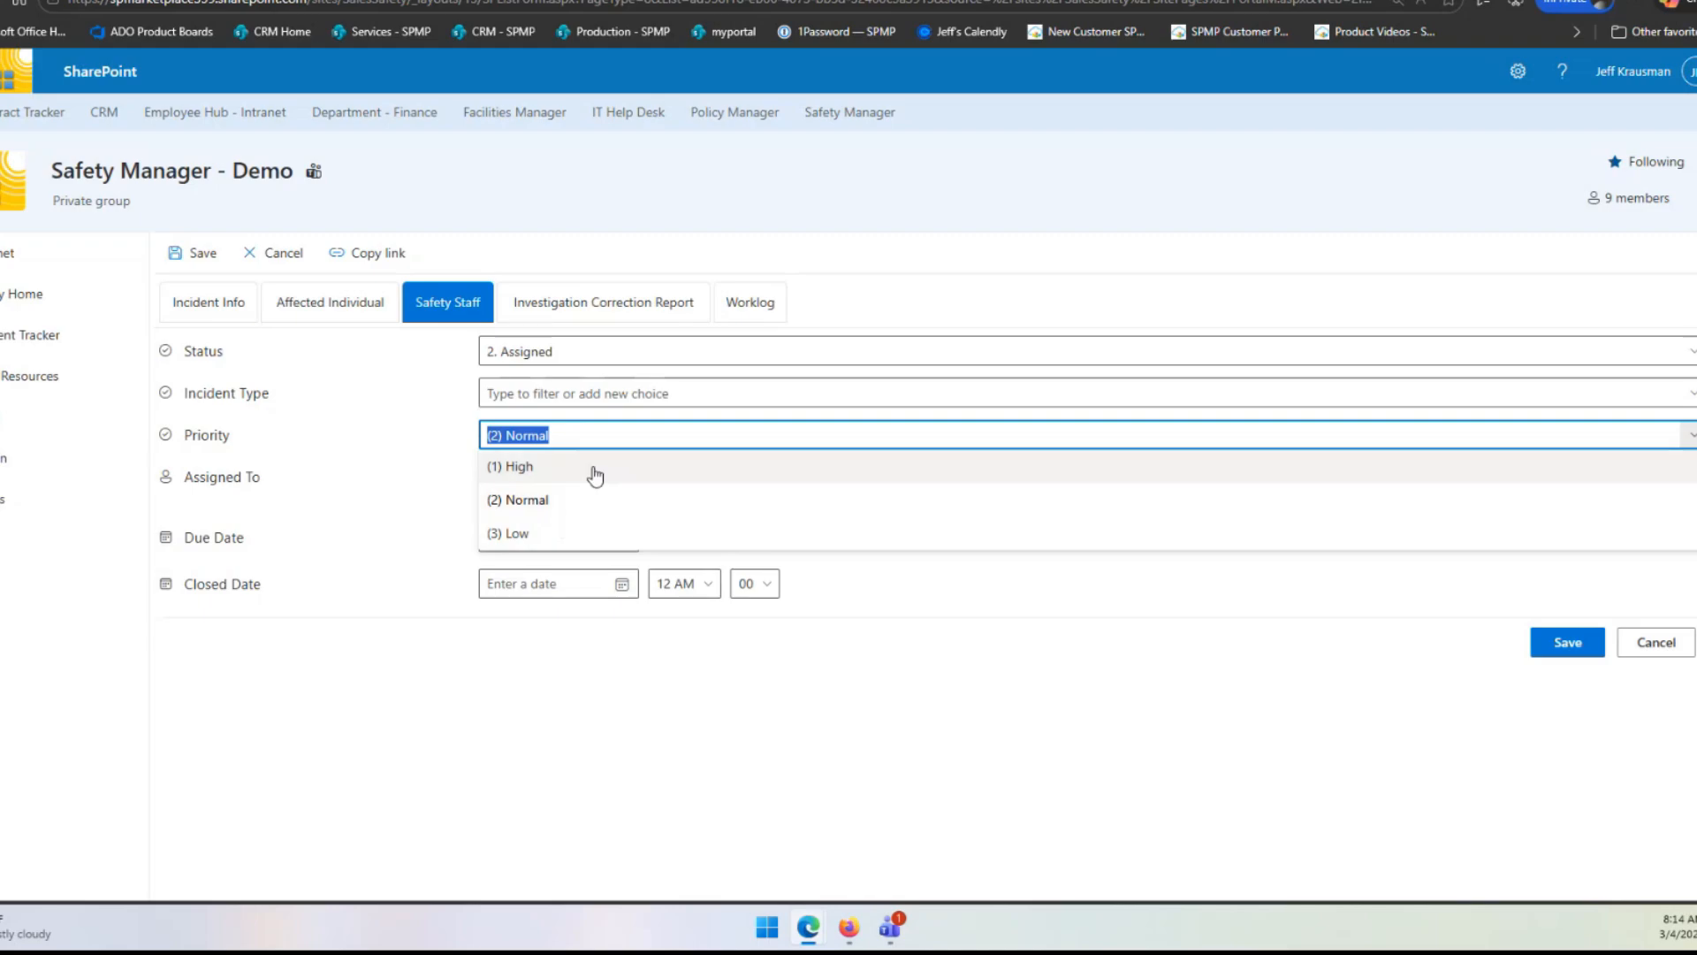
pyautogui.click(598, 435)
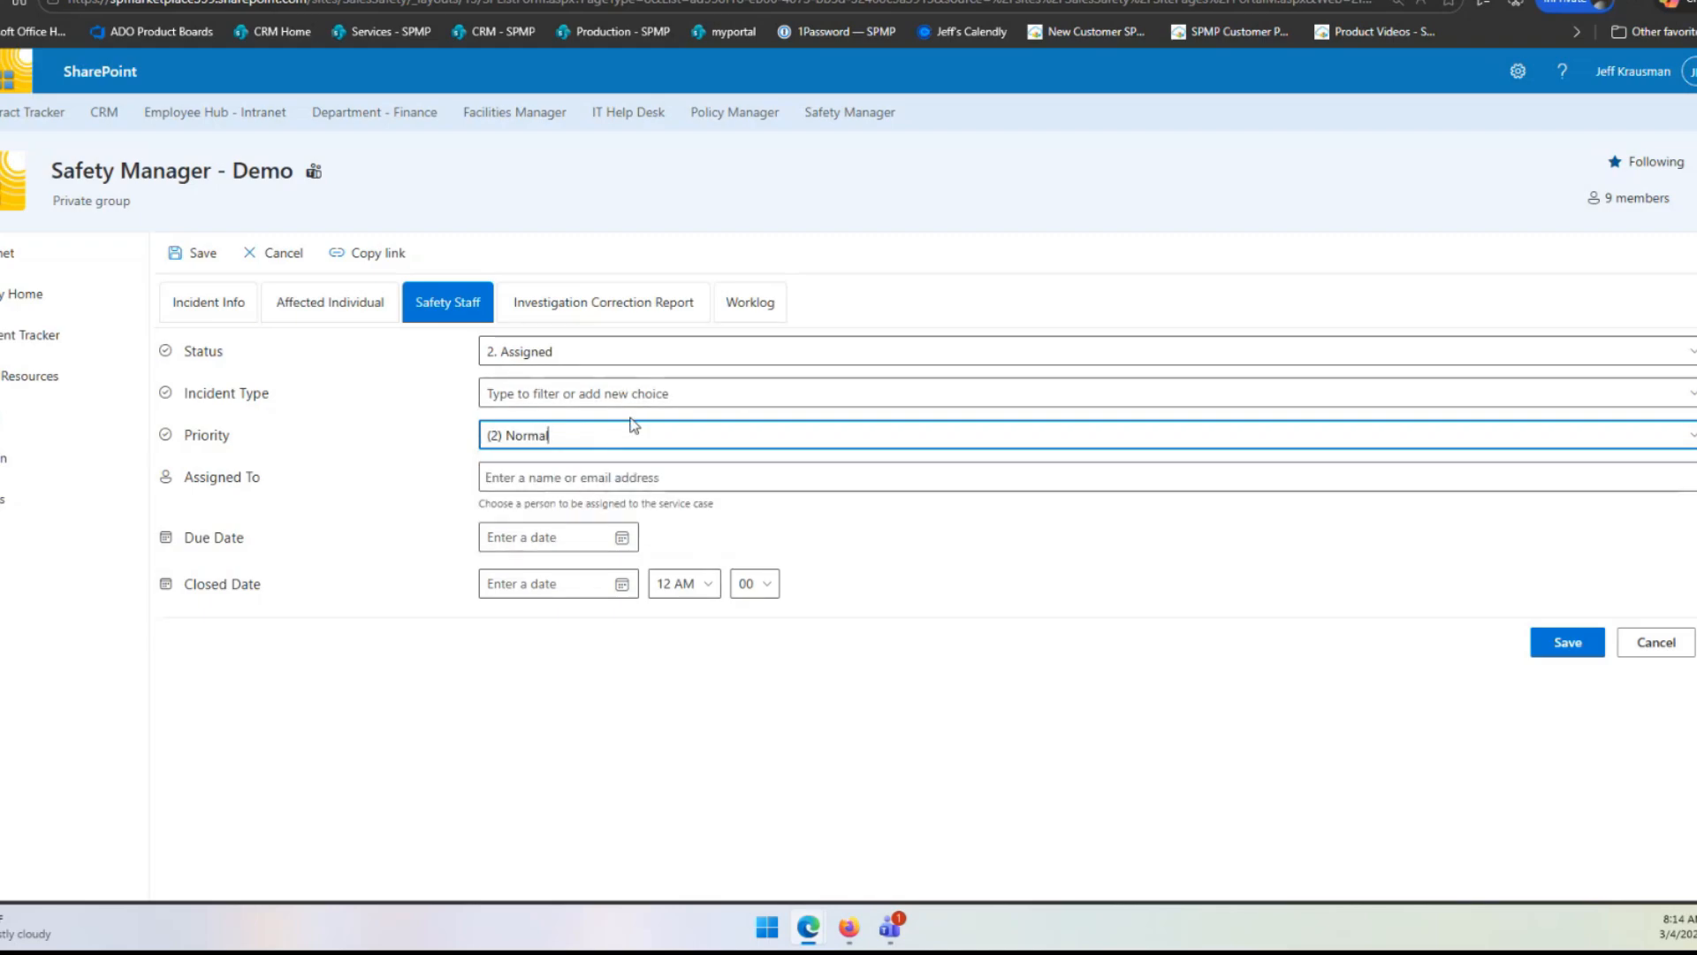
pyautogui.click(623, 478)
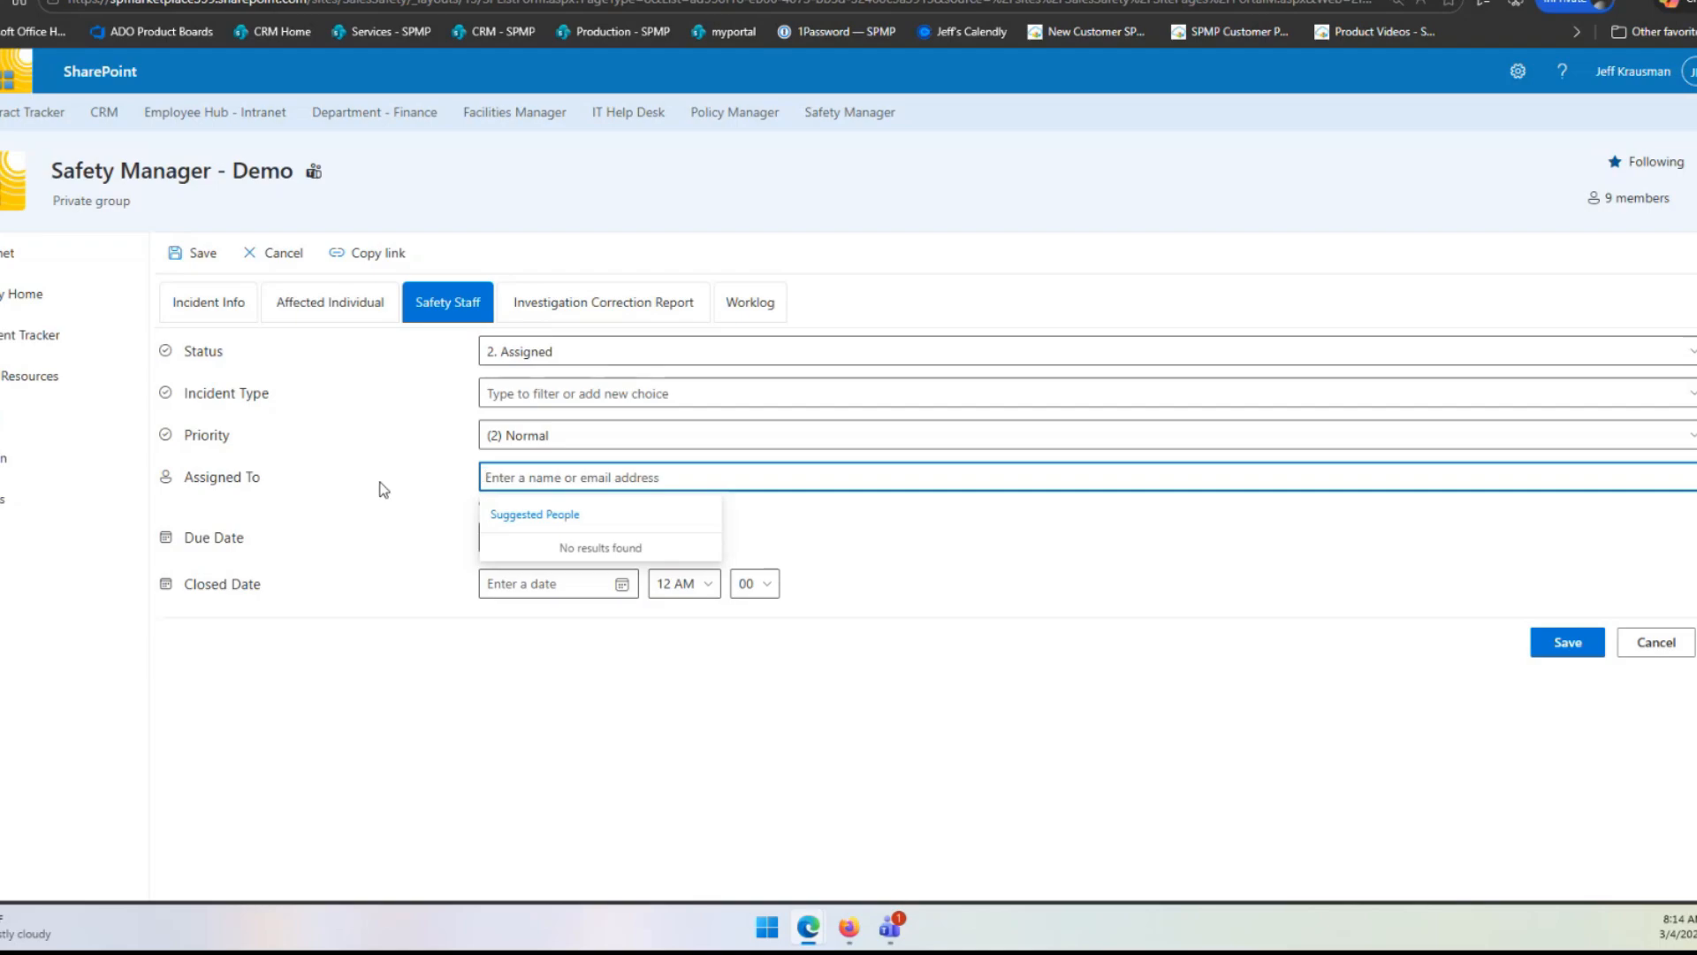
pyautogui.click(851, 511)
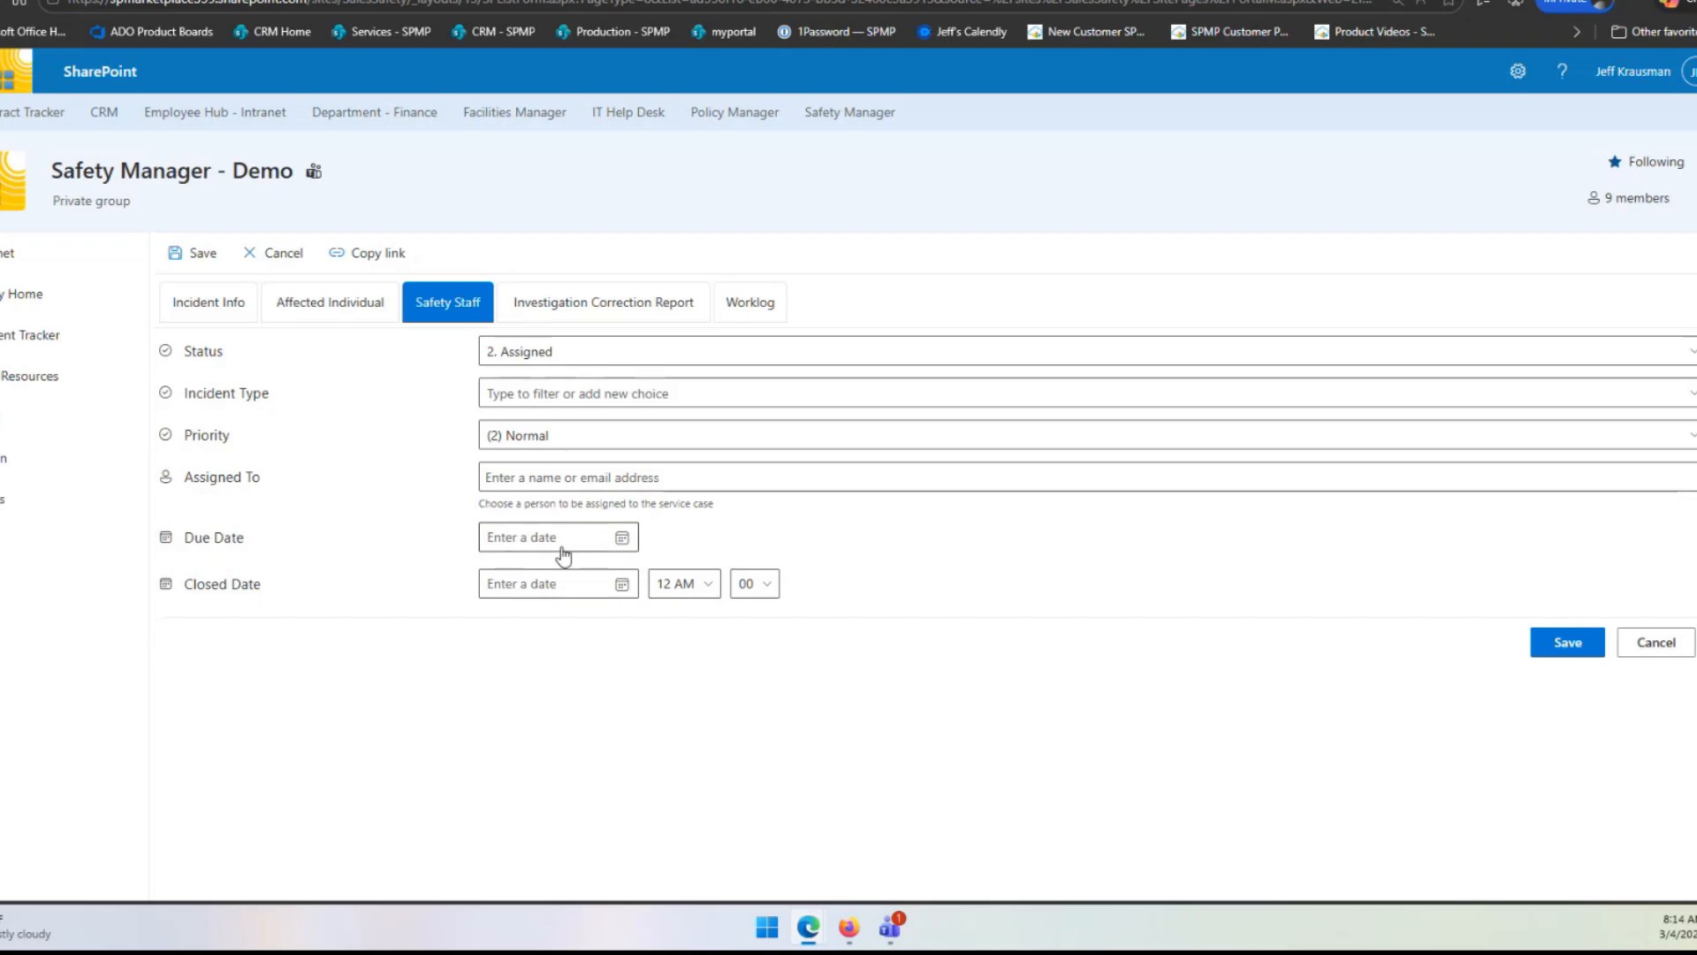
# - Examine the Investigation Correction Report and Worklog sections, and cancel the new incident form without saving
pyautogui.click(638, 320)
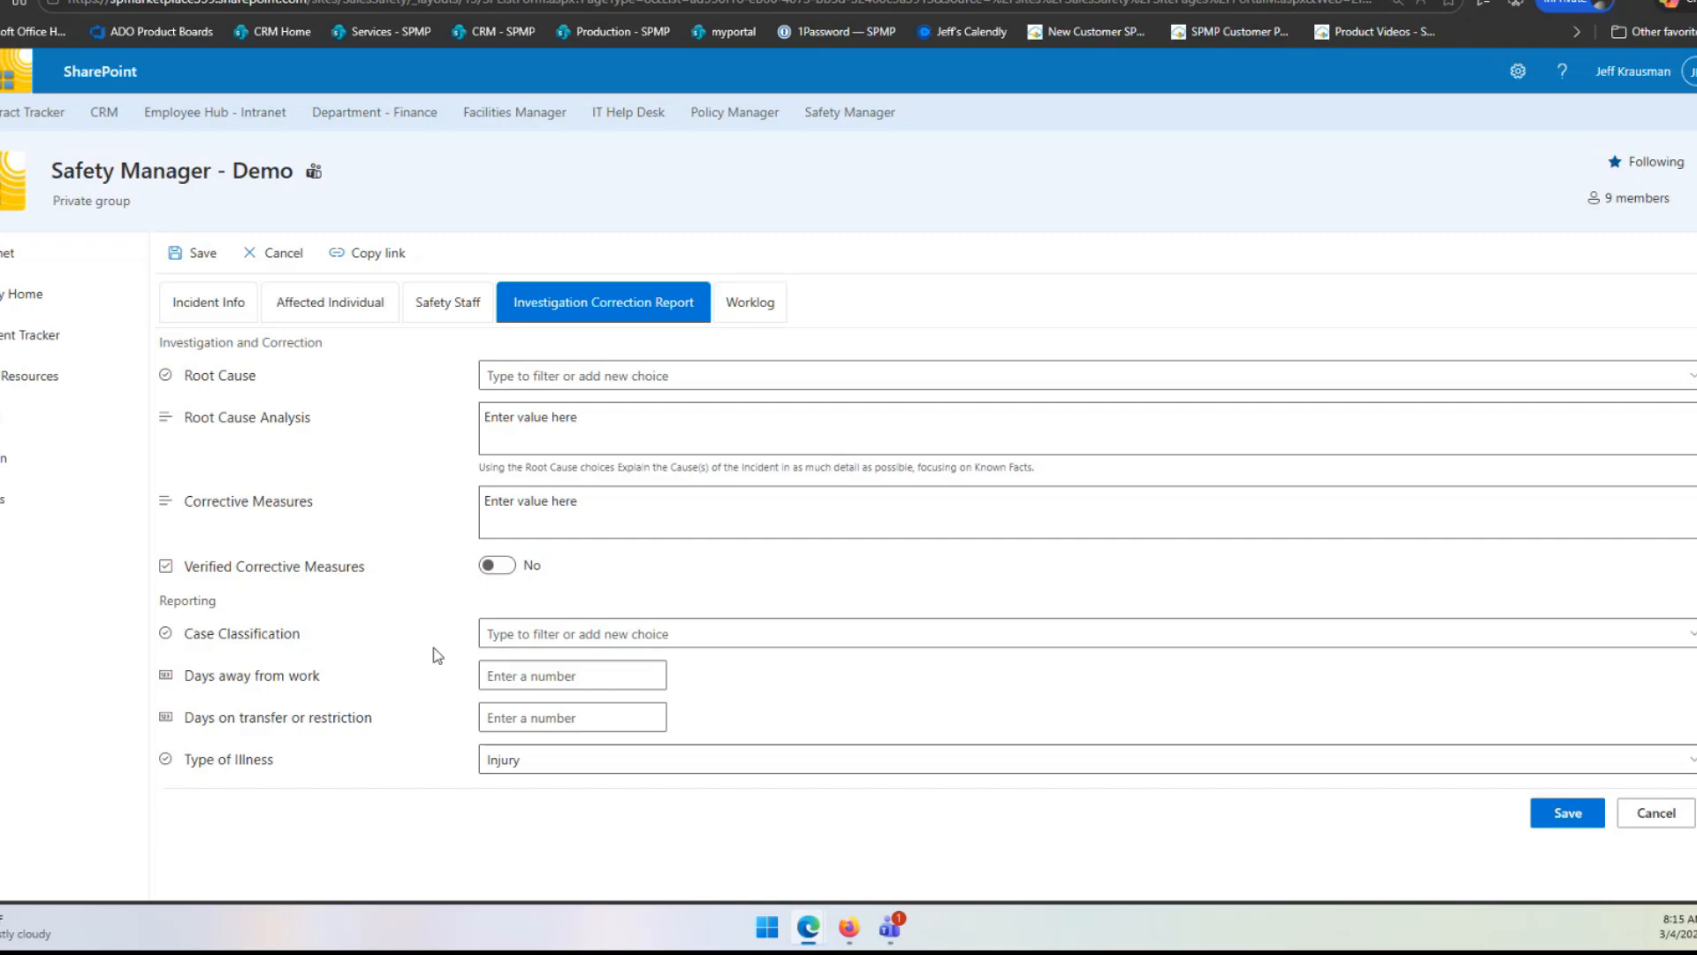
pyautogui.click(550, 631)
pyautogui.click(202, 689)
pyautogui.click(753, 302)
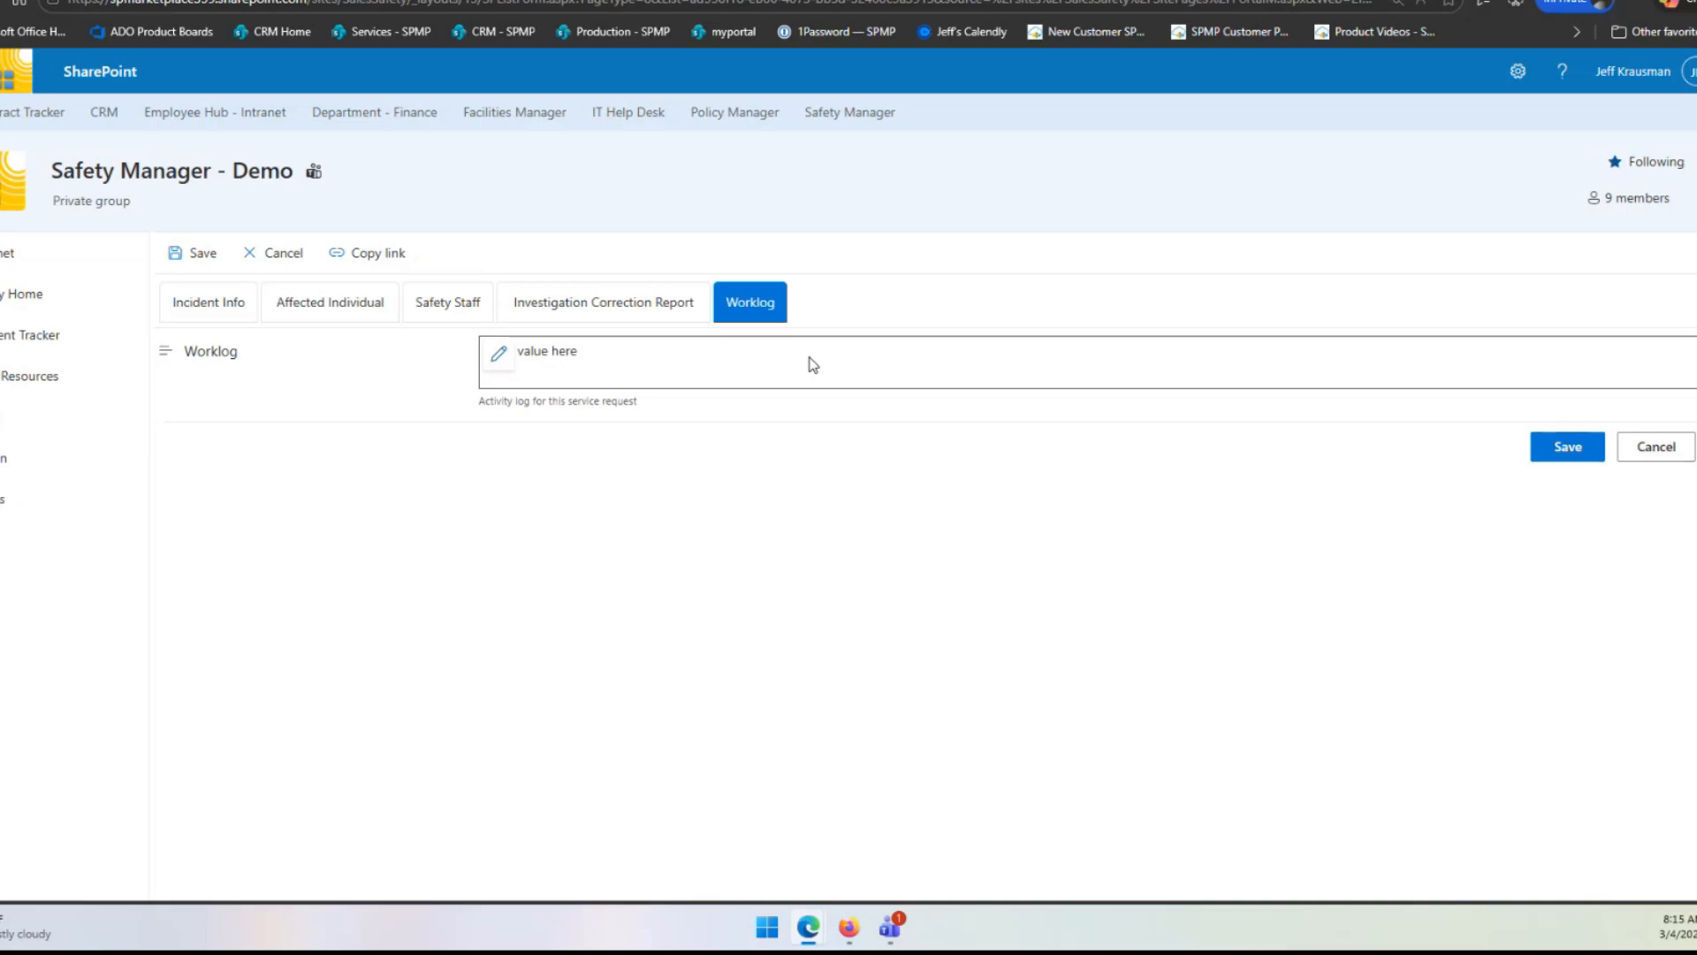
pyautogui.click(1627, 448)
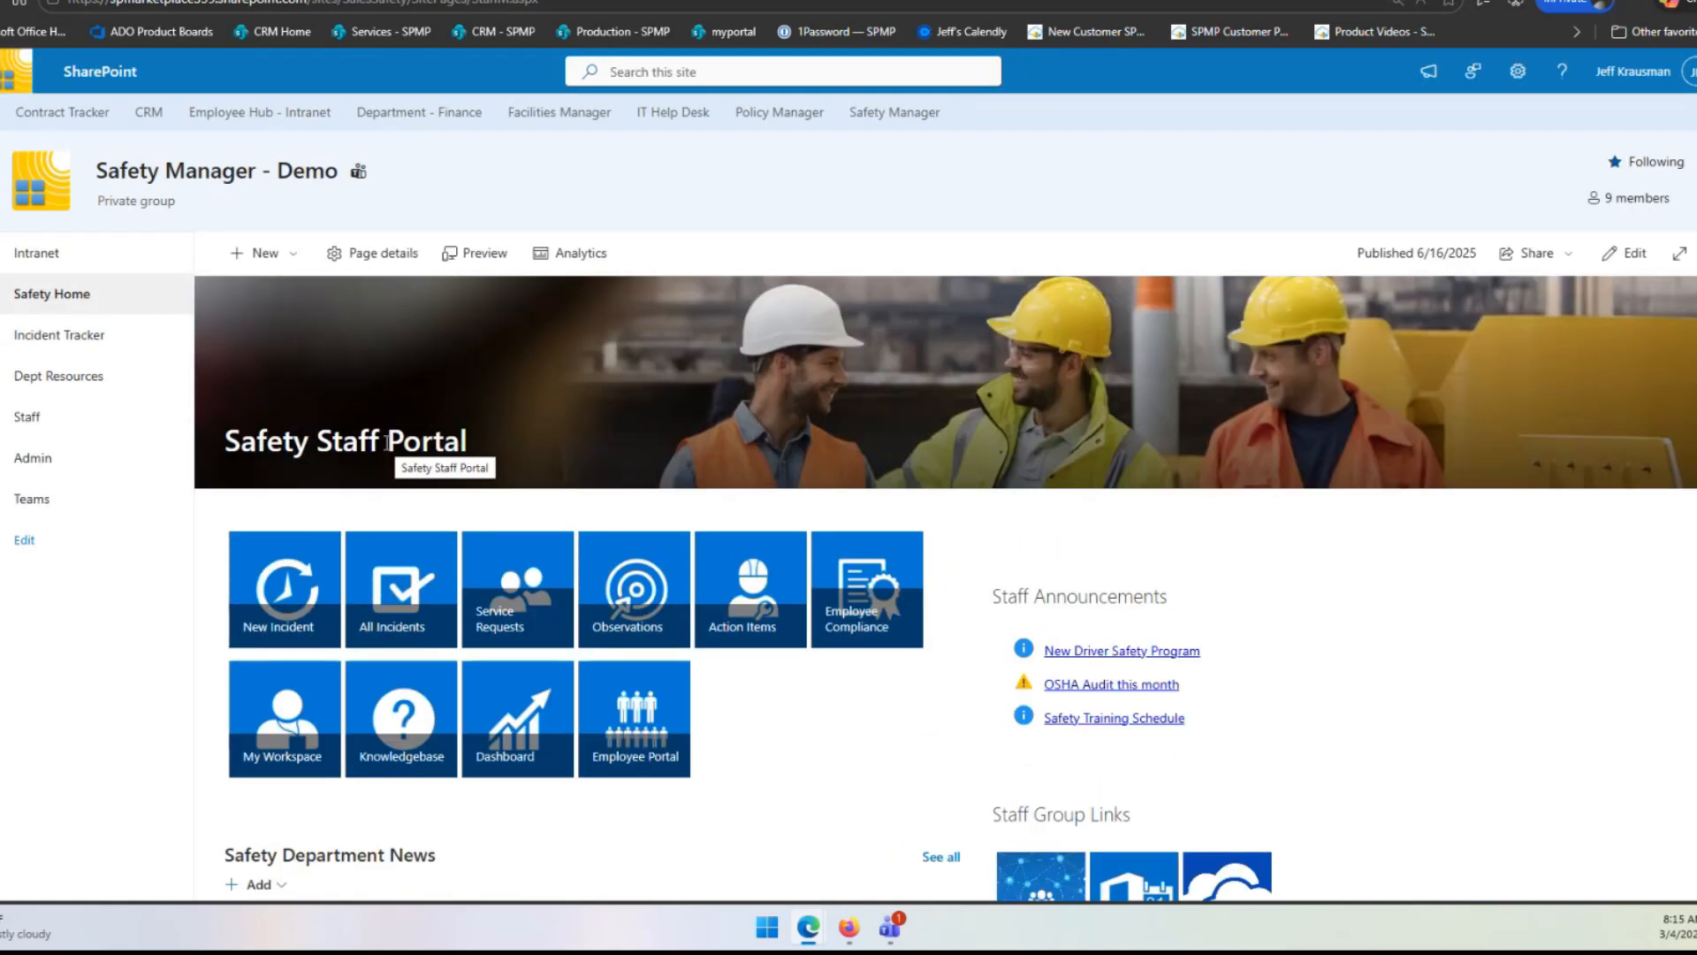
# - Open the list of all incidents from the staff portal and examine its available views and export options
pyautogui.click(387, 597)
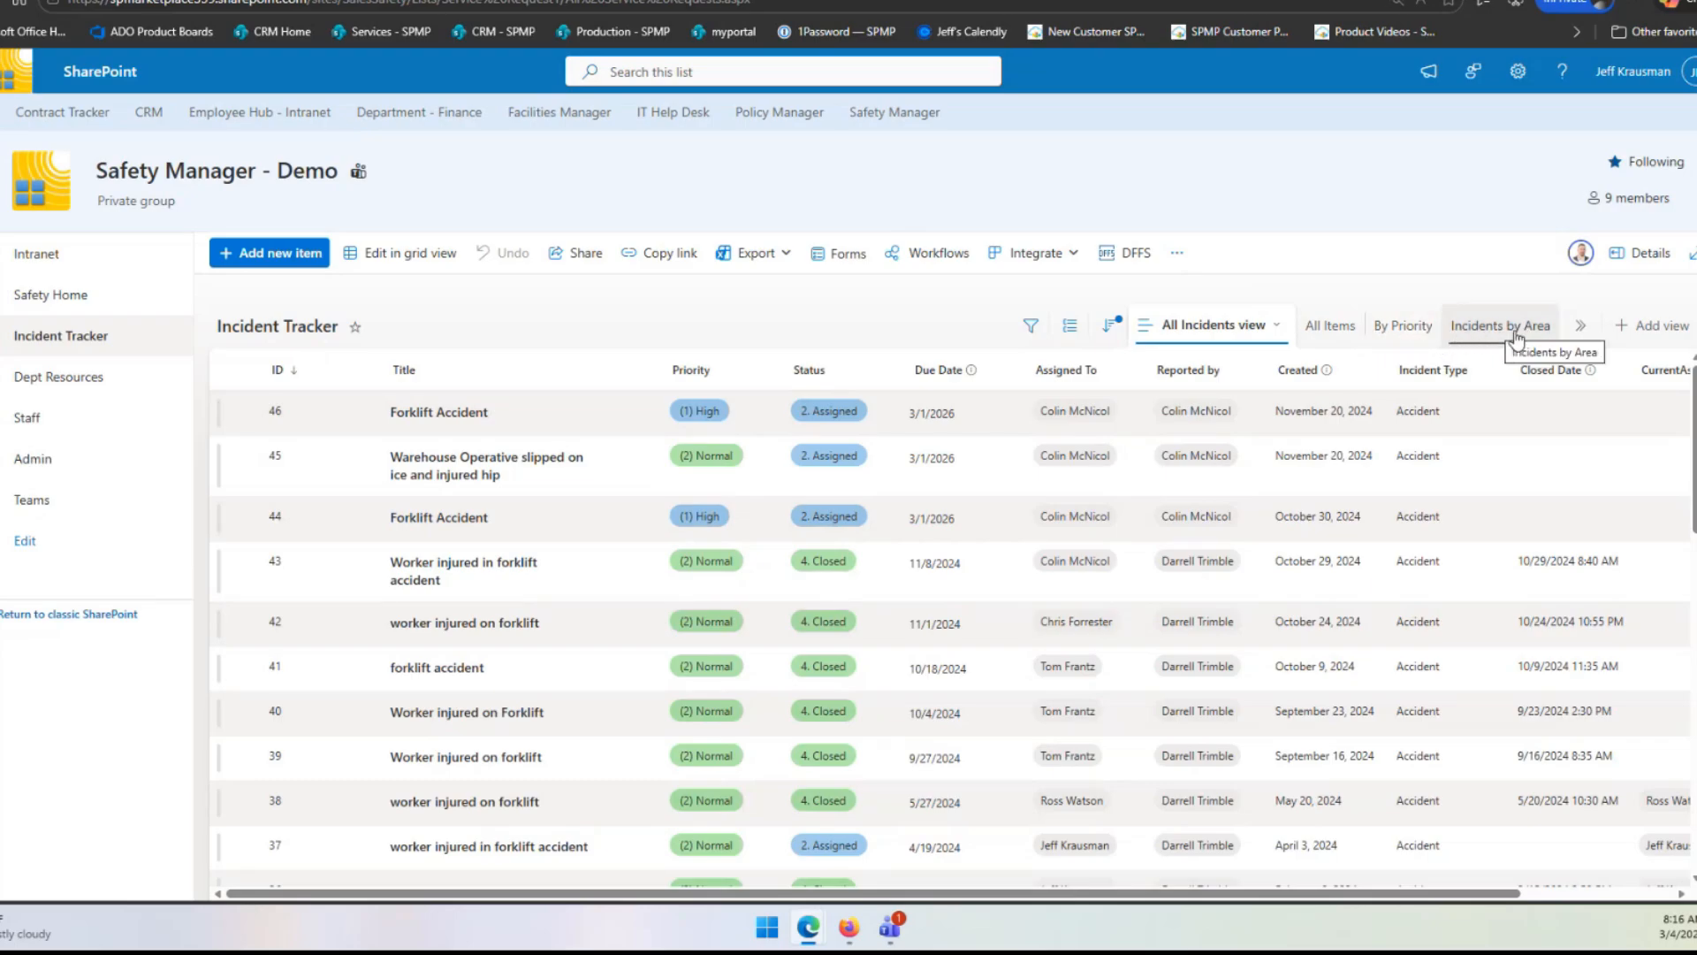
pyautogui.click(1579, 326)
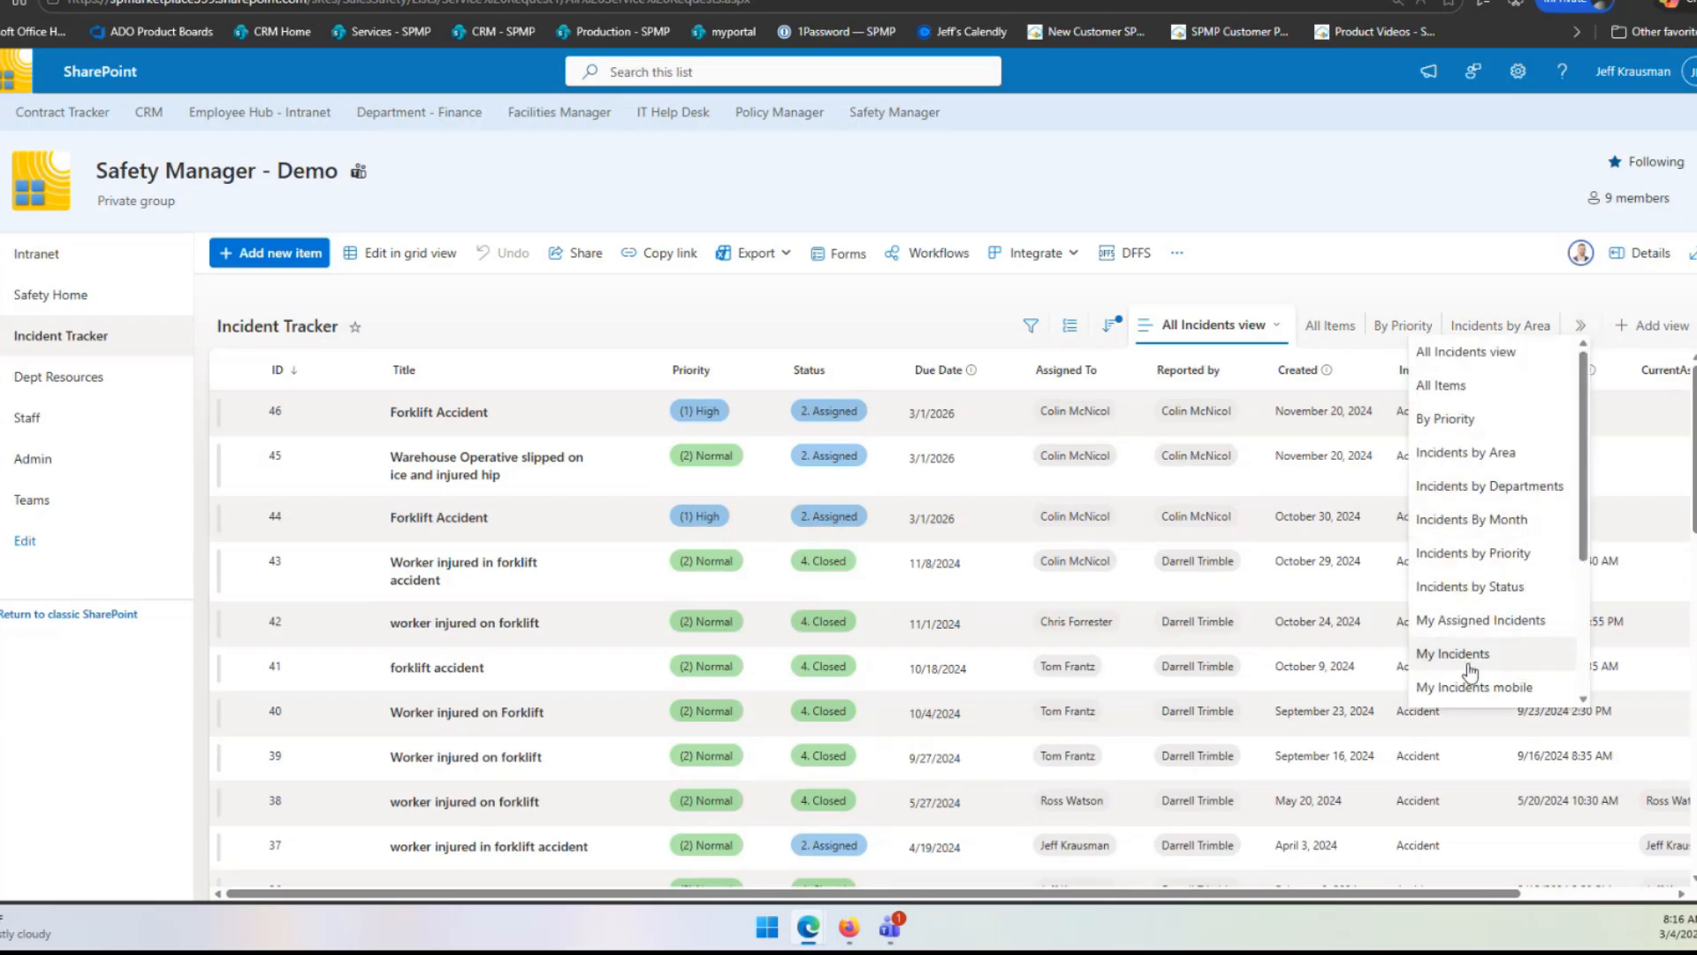
pyautogui.click(888, 311)
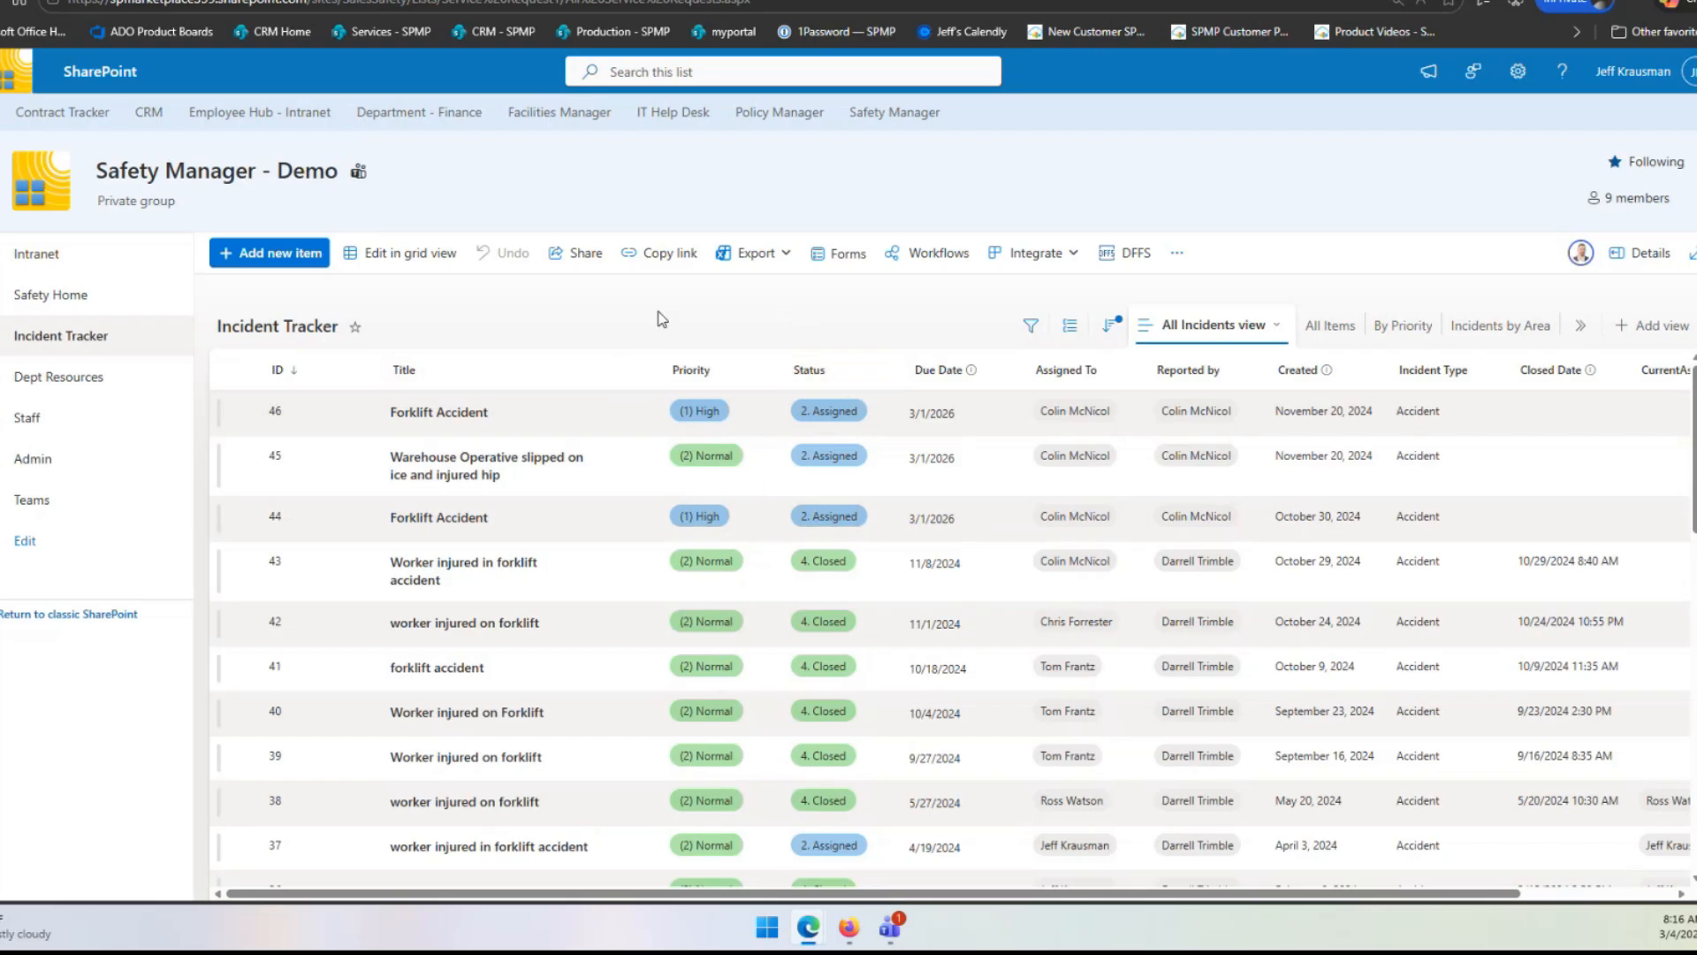
pyautogui.click(786, 256)
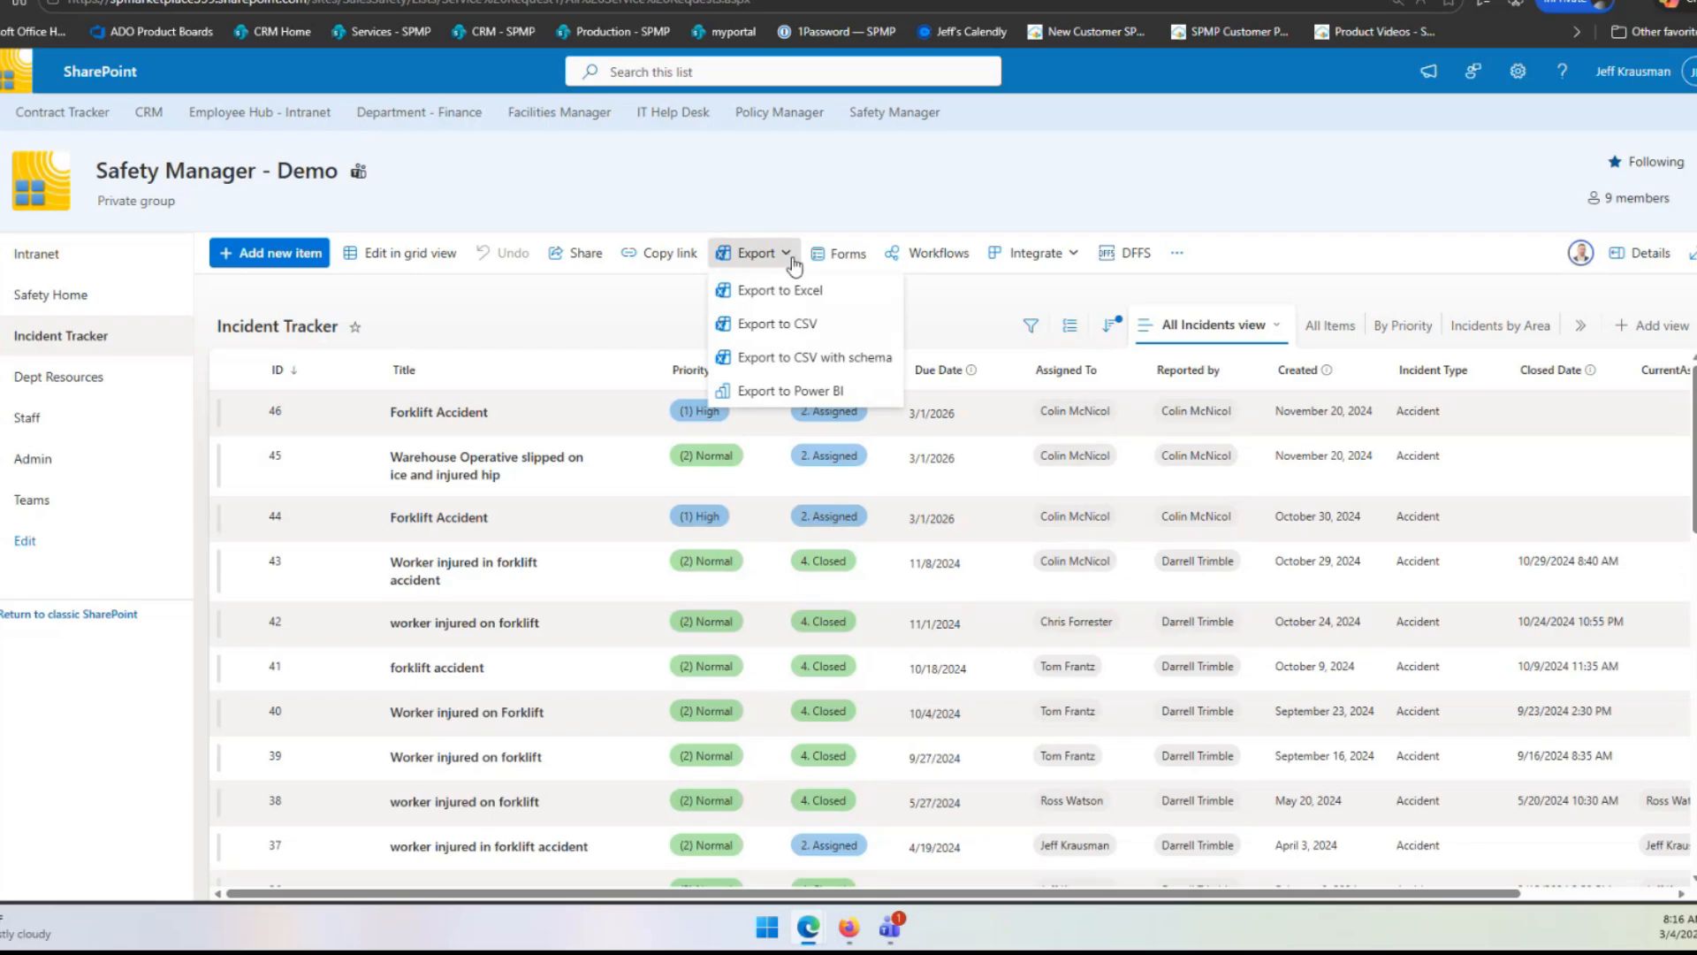
pyautogui.click(593, 316)
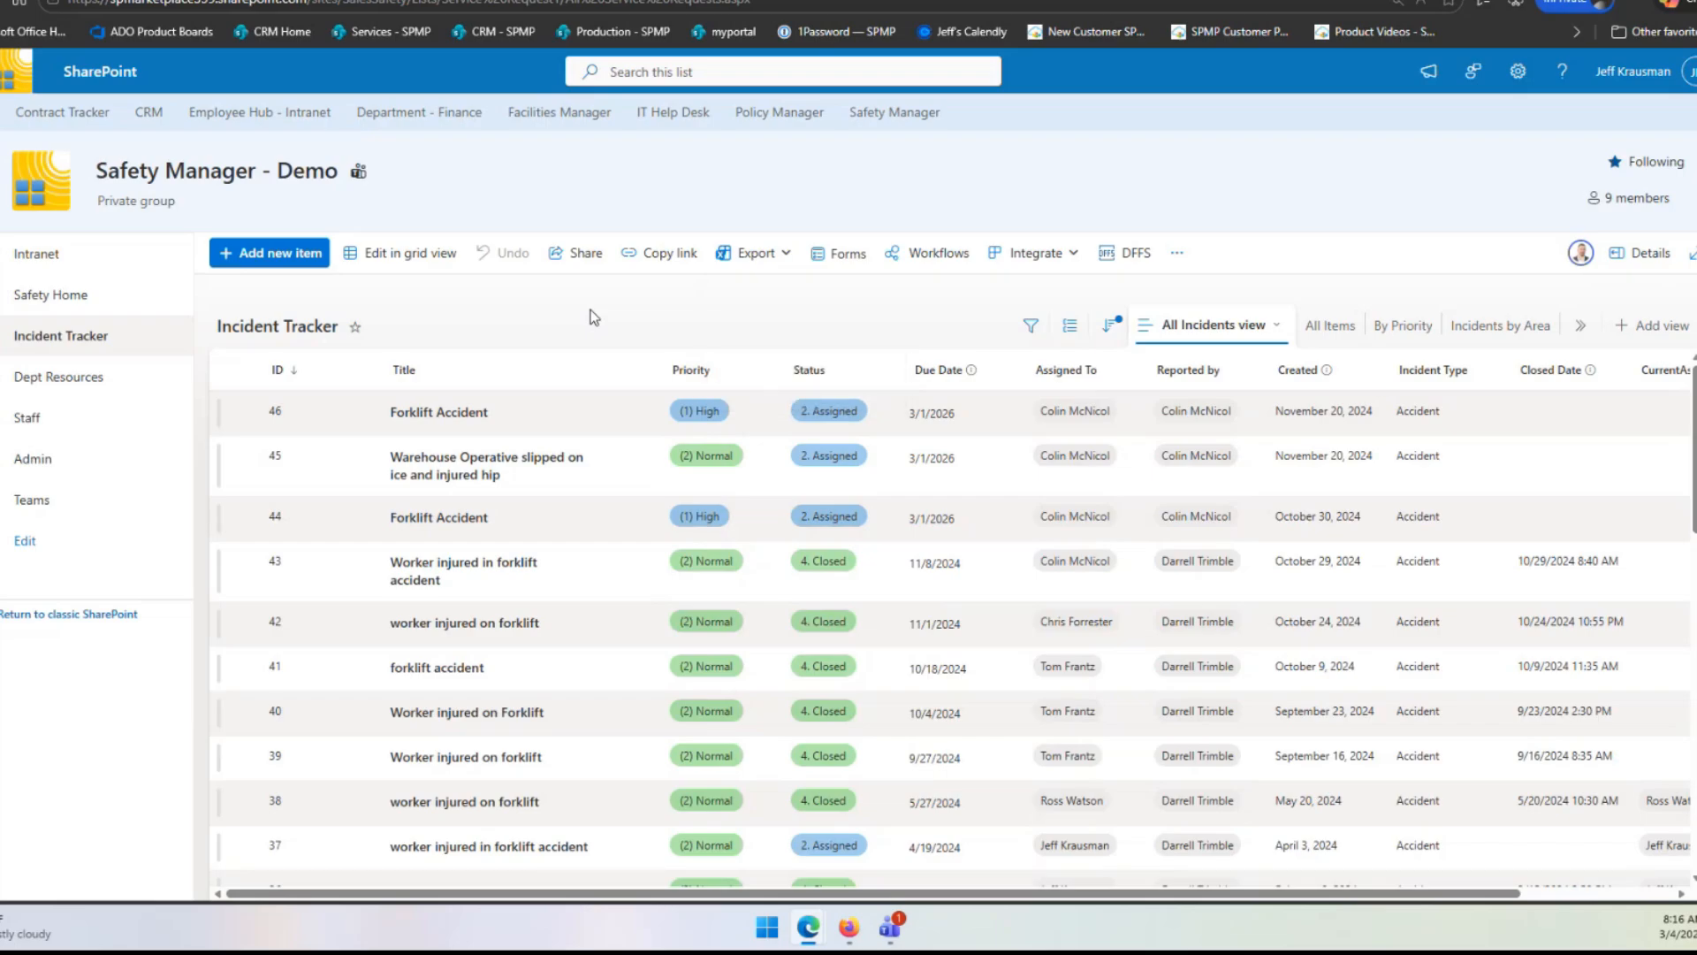
# - Open the newest Forklift Accident incident and review its incident info, affected individual and investigation correction report
pyautogui.click(457, 419)
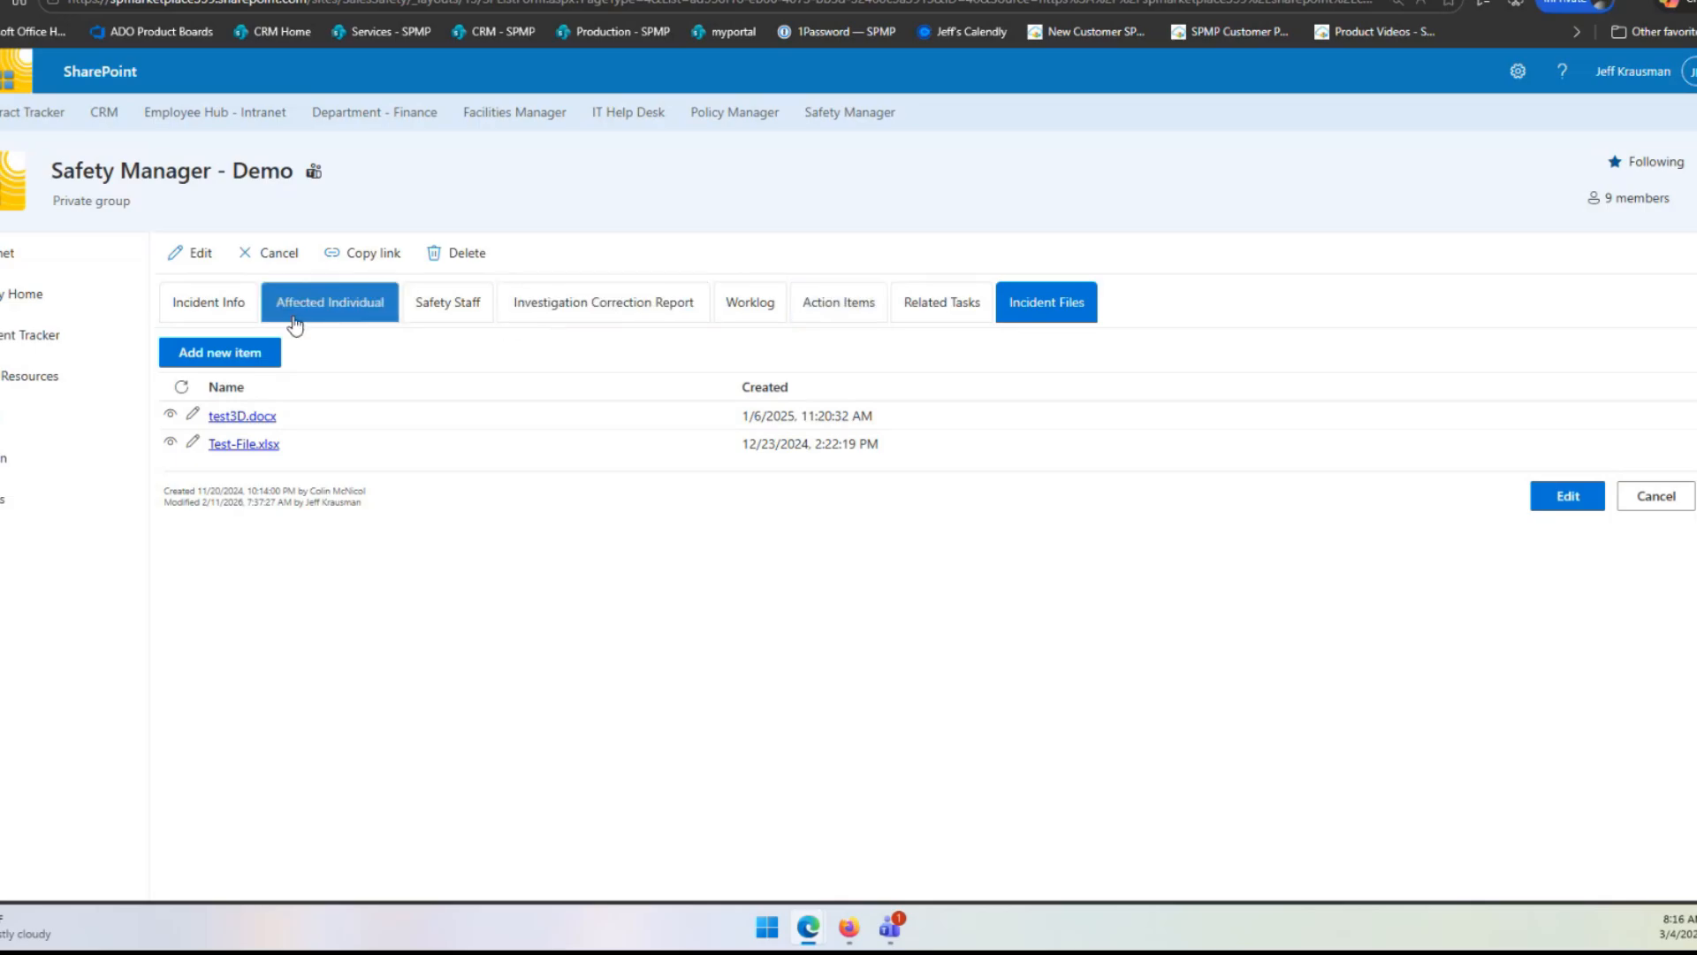
pyautogui.click(212, 308)
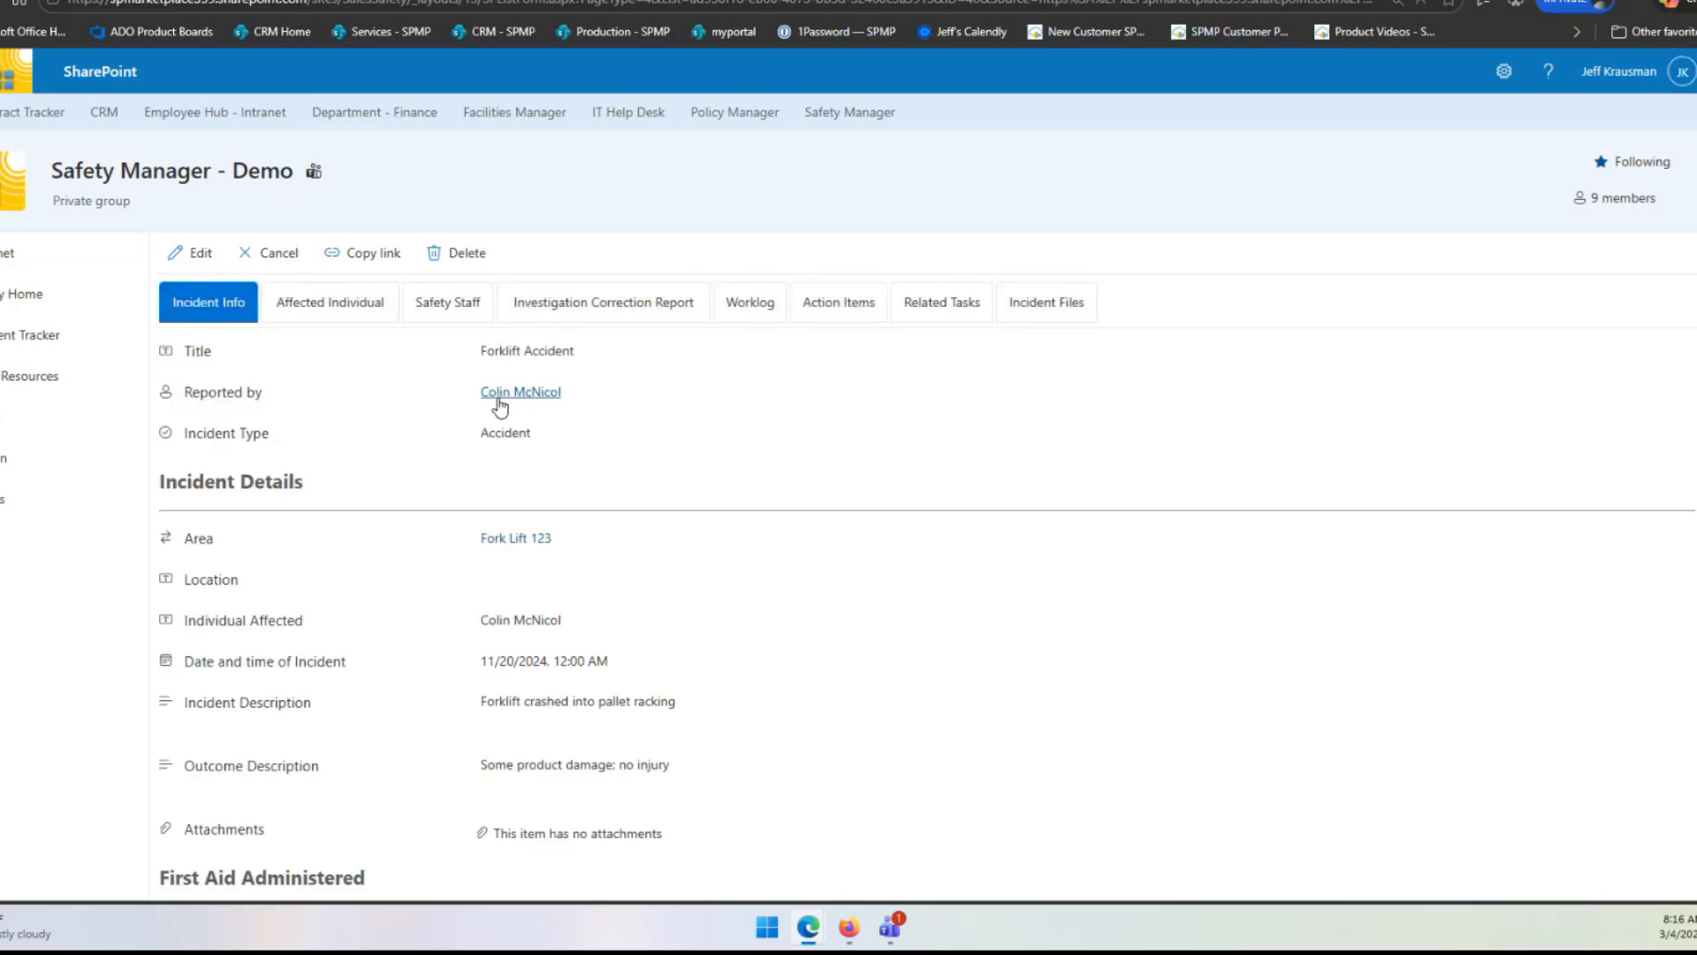
pyautogui.scroll(-2, 557, 703)
pyautogui.scroll(-6, 558, 703)
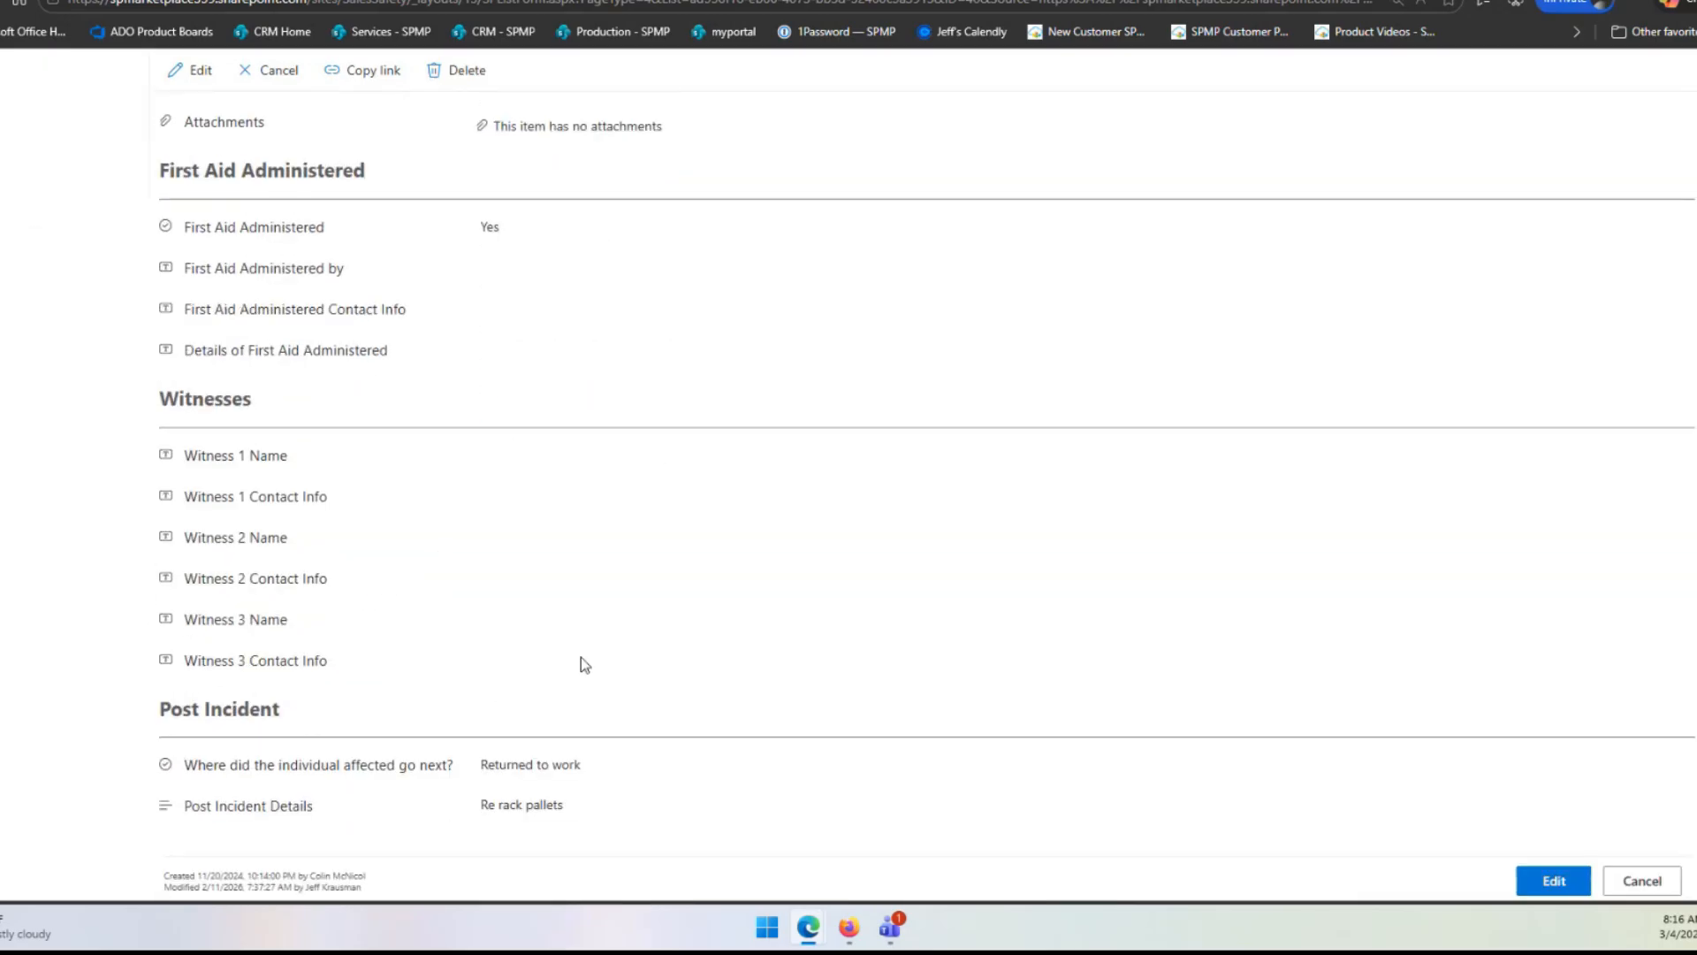
pyautogui.scroll(8, 545, 803)
pyautogui.click(381, 304)
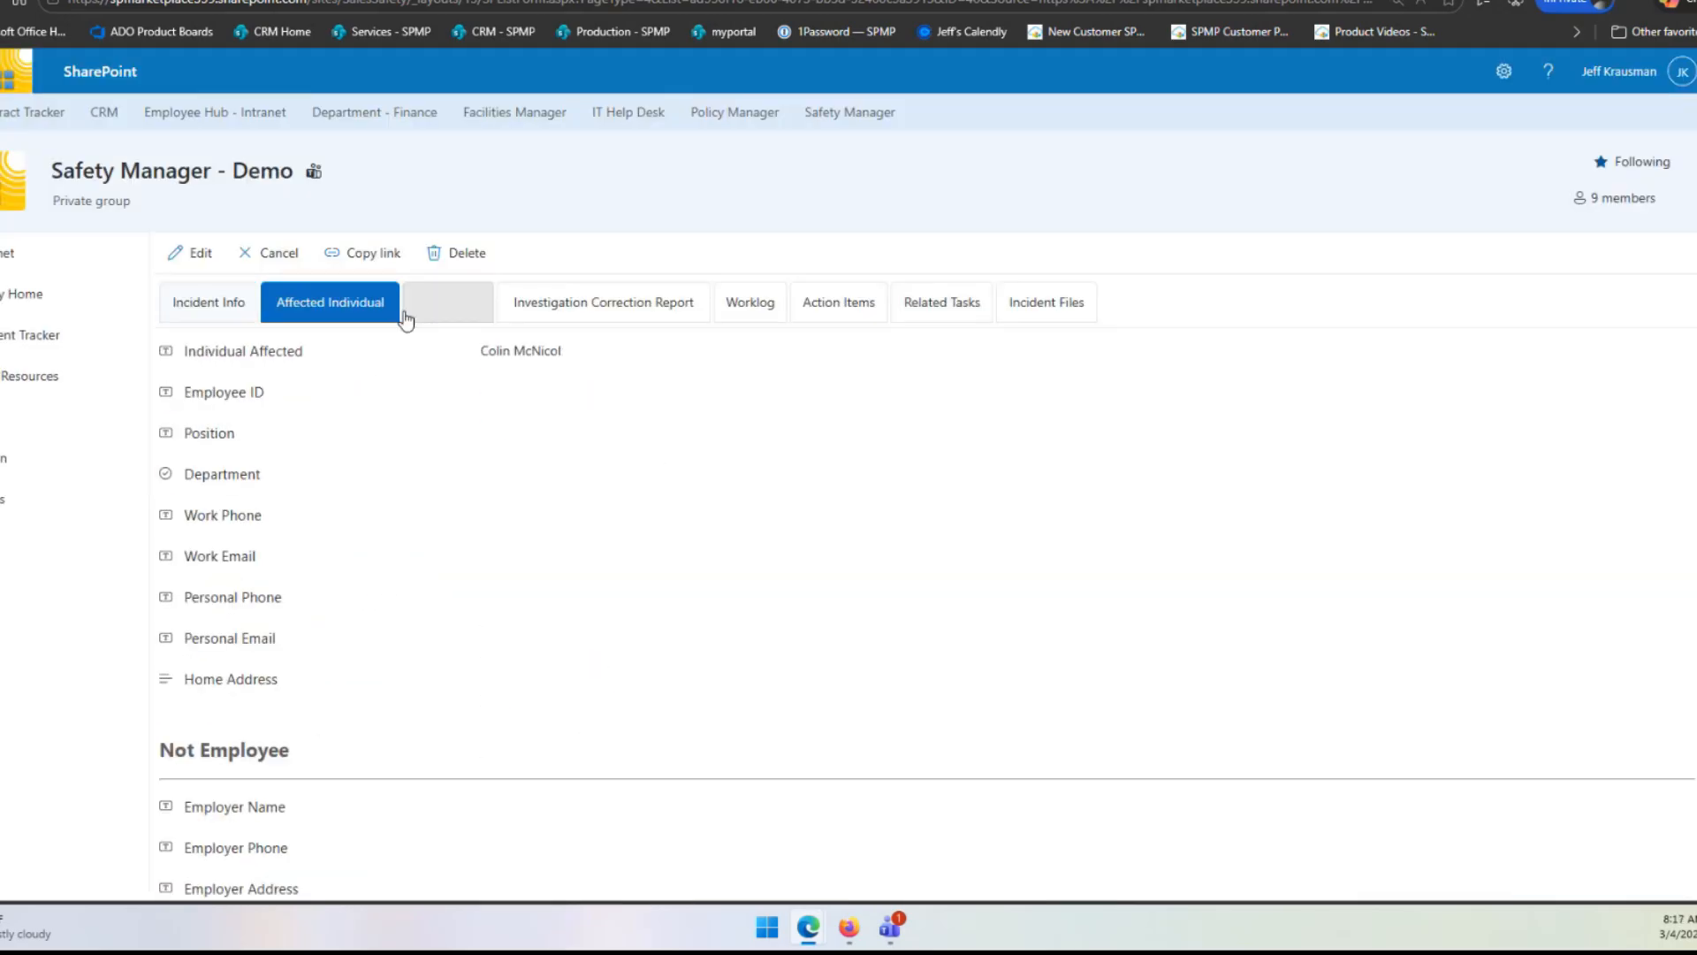
pyautogui.click(604, 303)
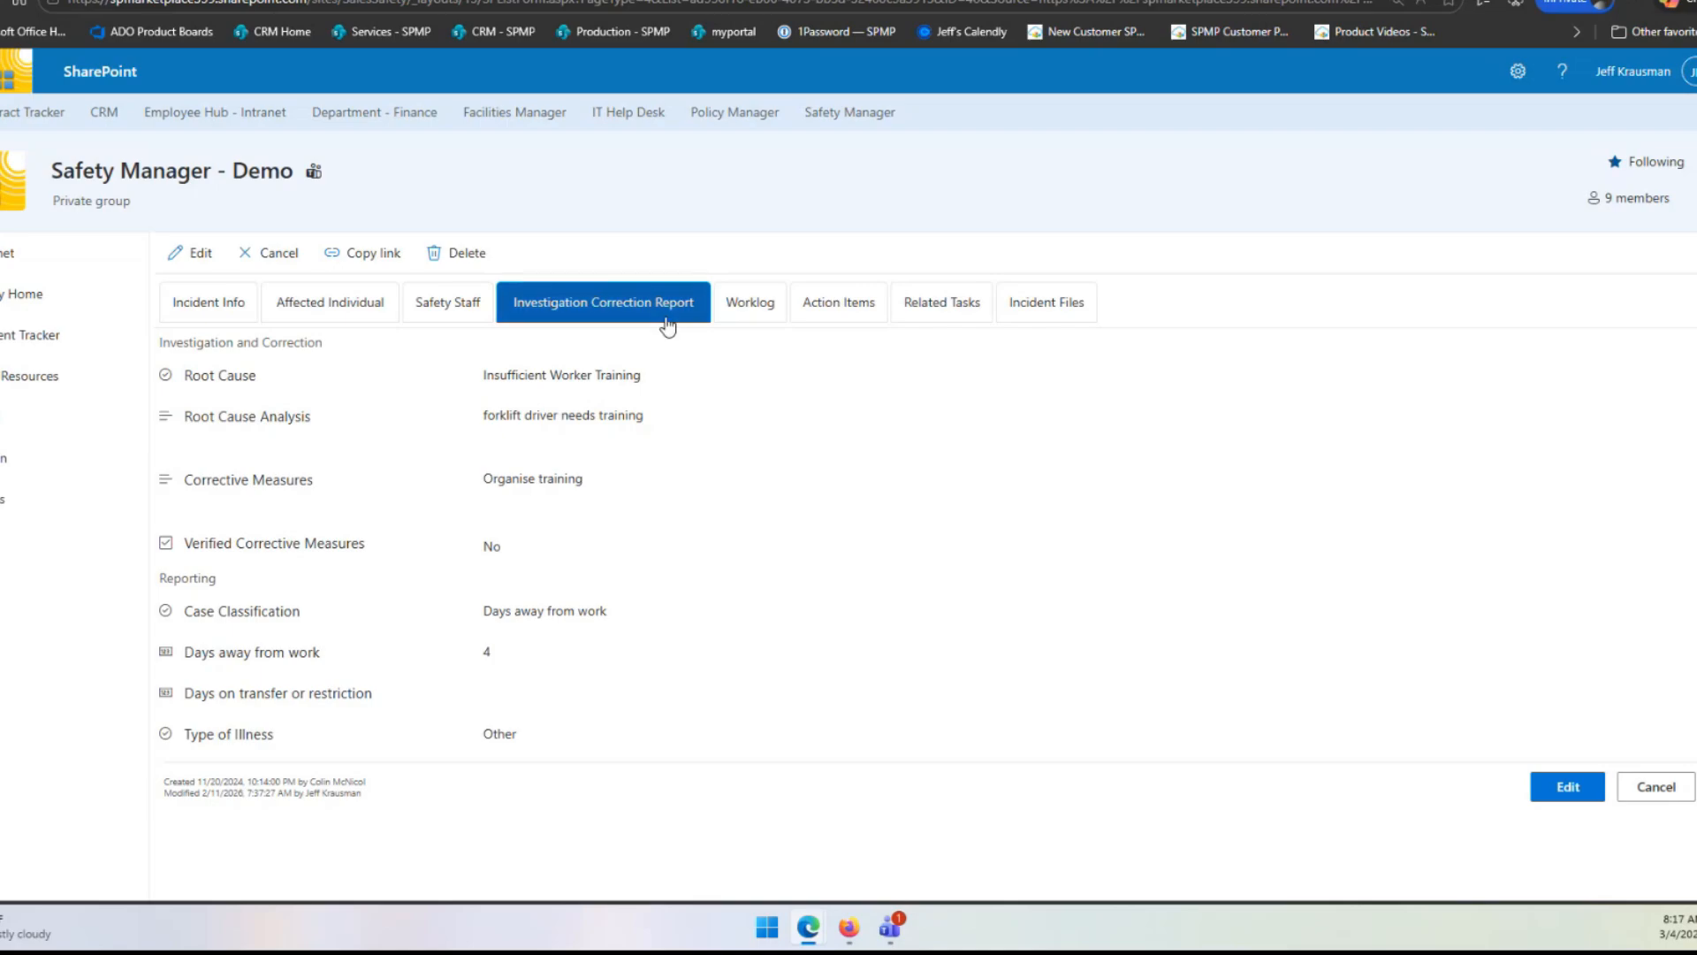
# - Examine the incident's New Staff Training action item with its related incident link, and check the incident's files
pyautogui.click(836, 305)
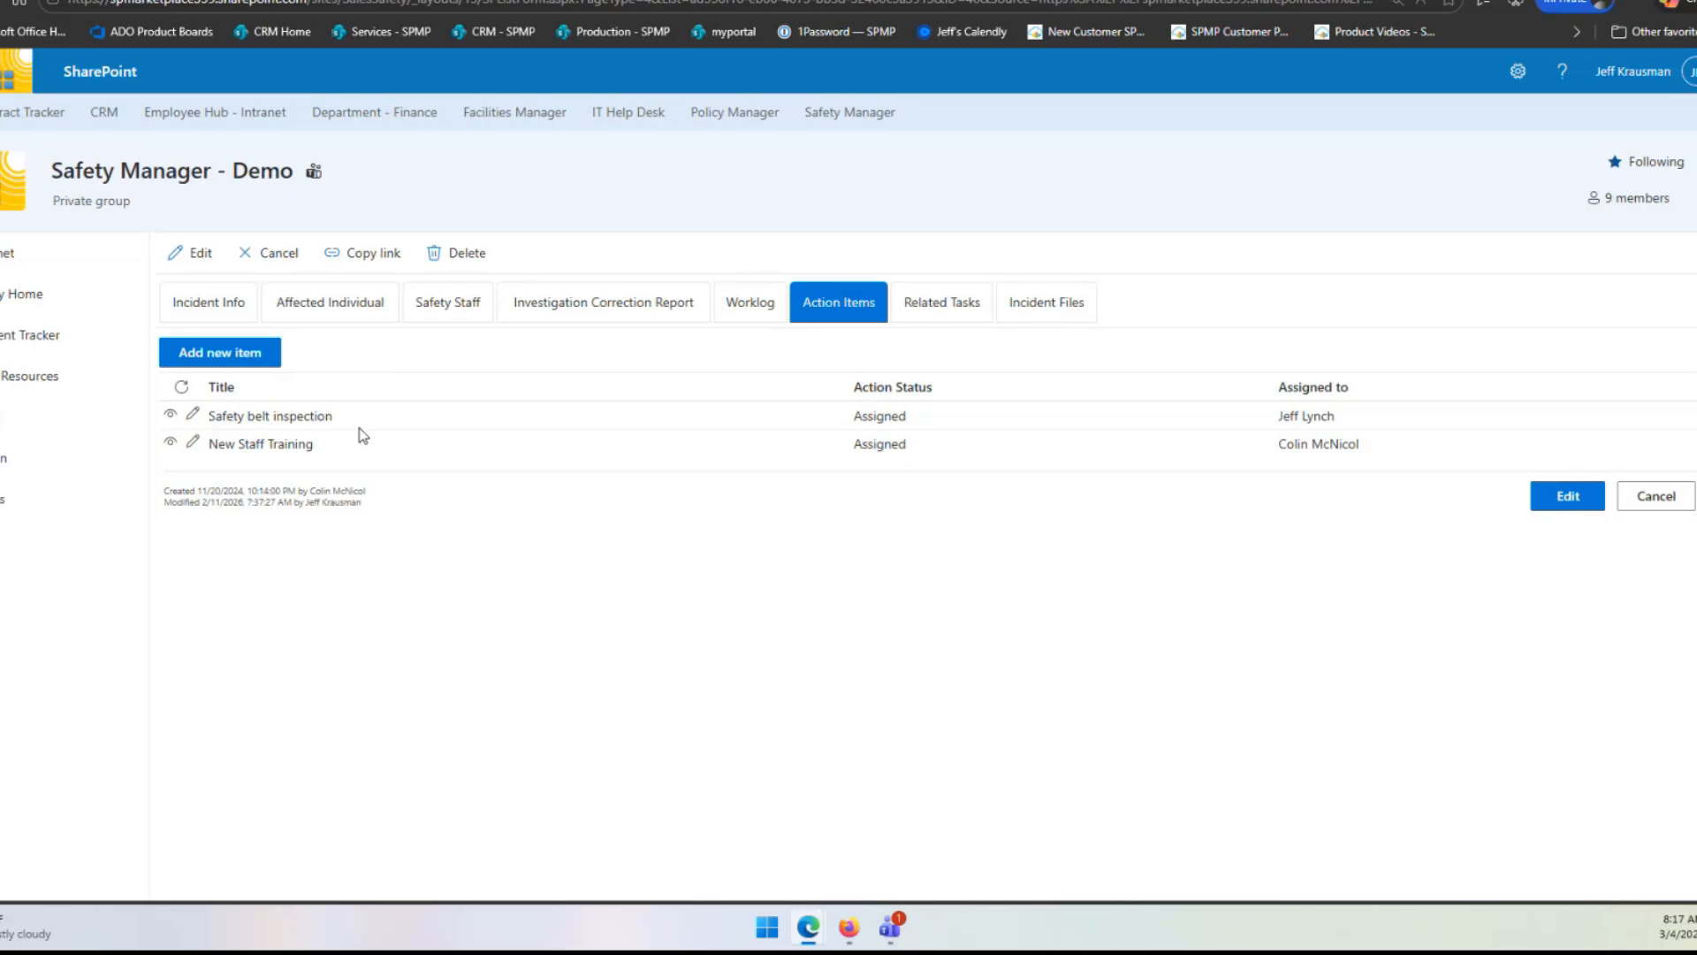
pyautogui.click(193, 443)
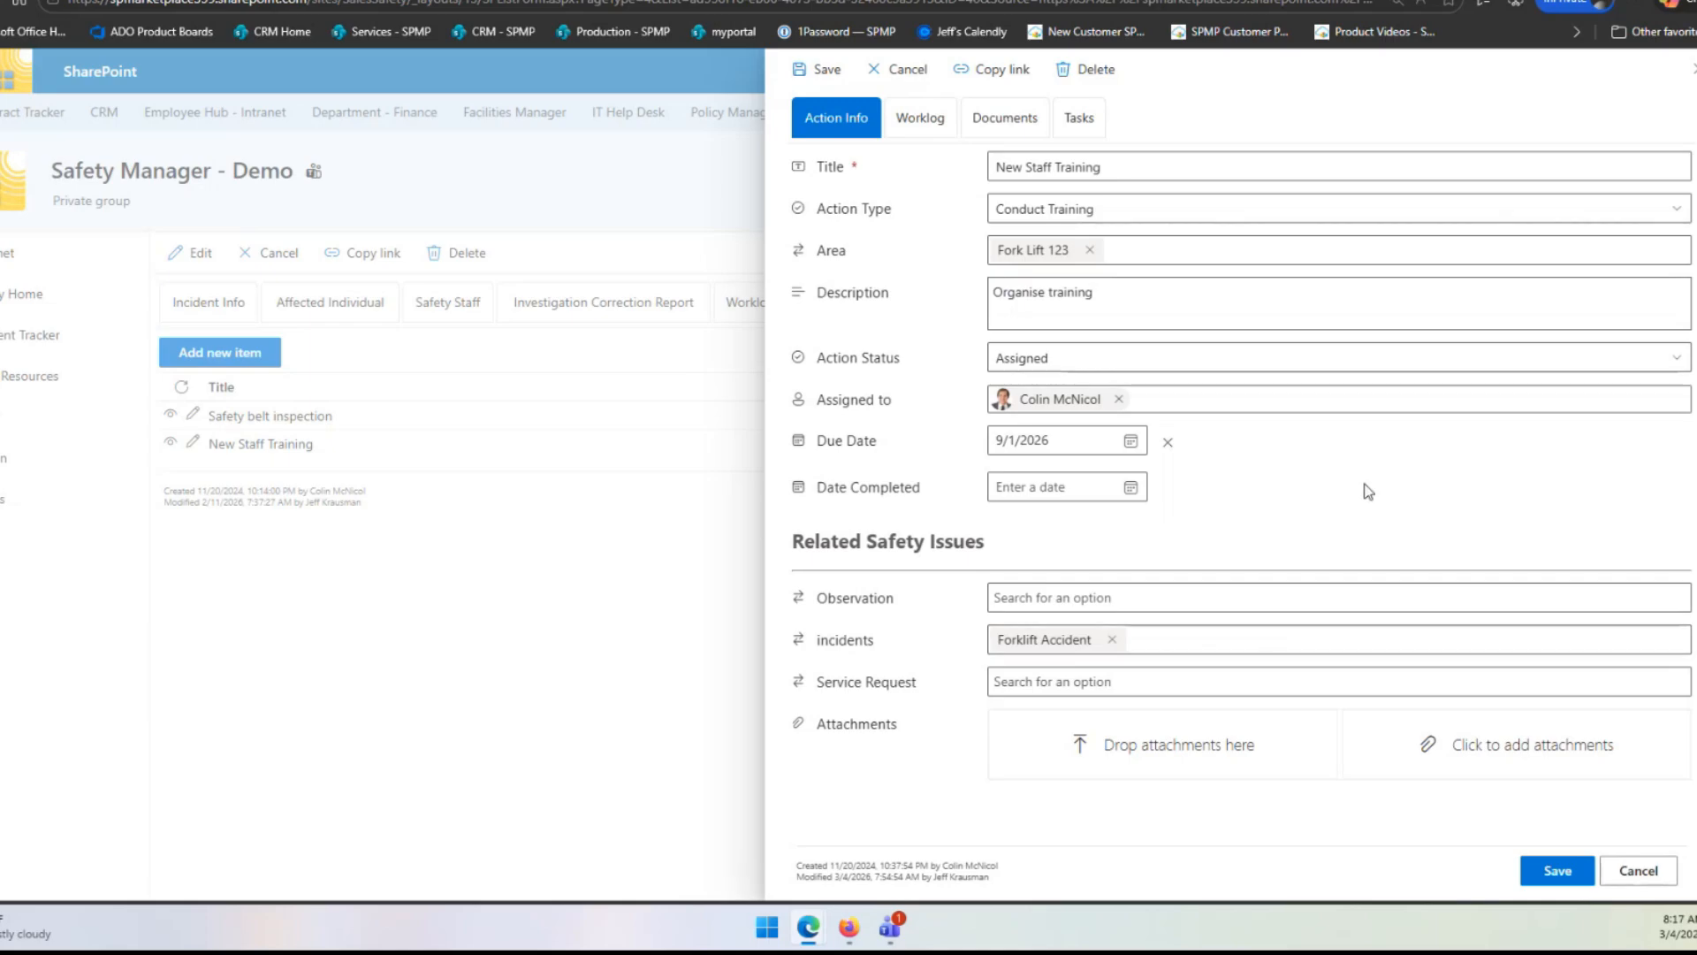
pyautogui.moveTo(876, 641); pyautogui.dragTo(782, 646)
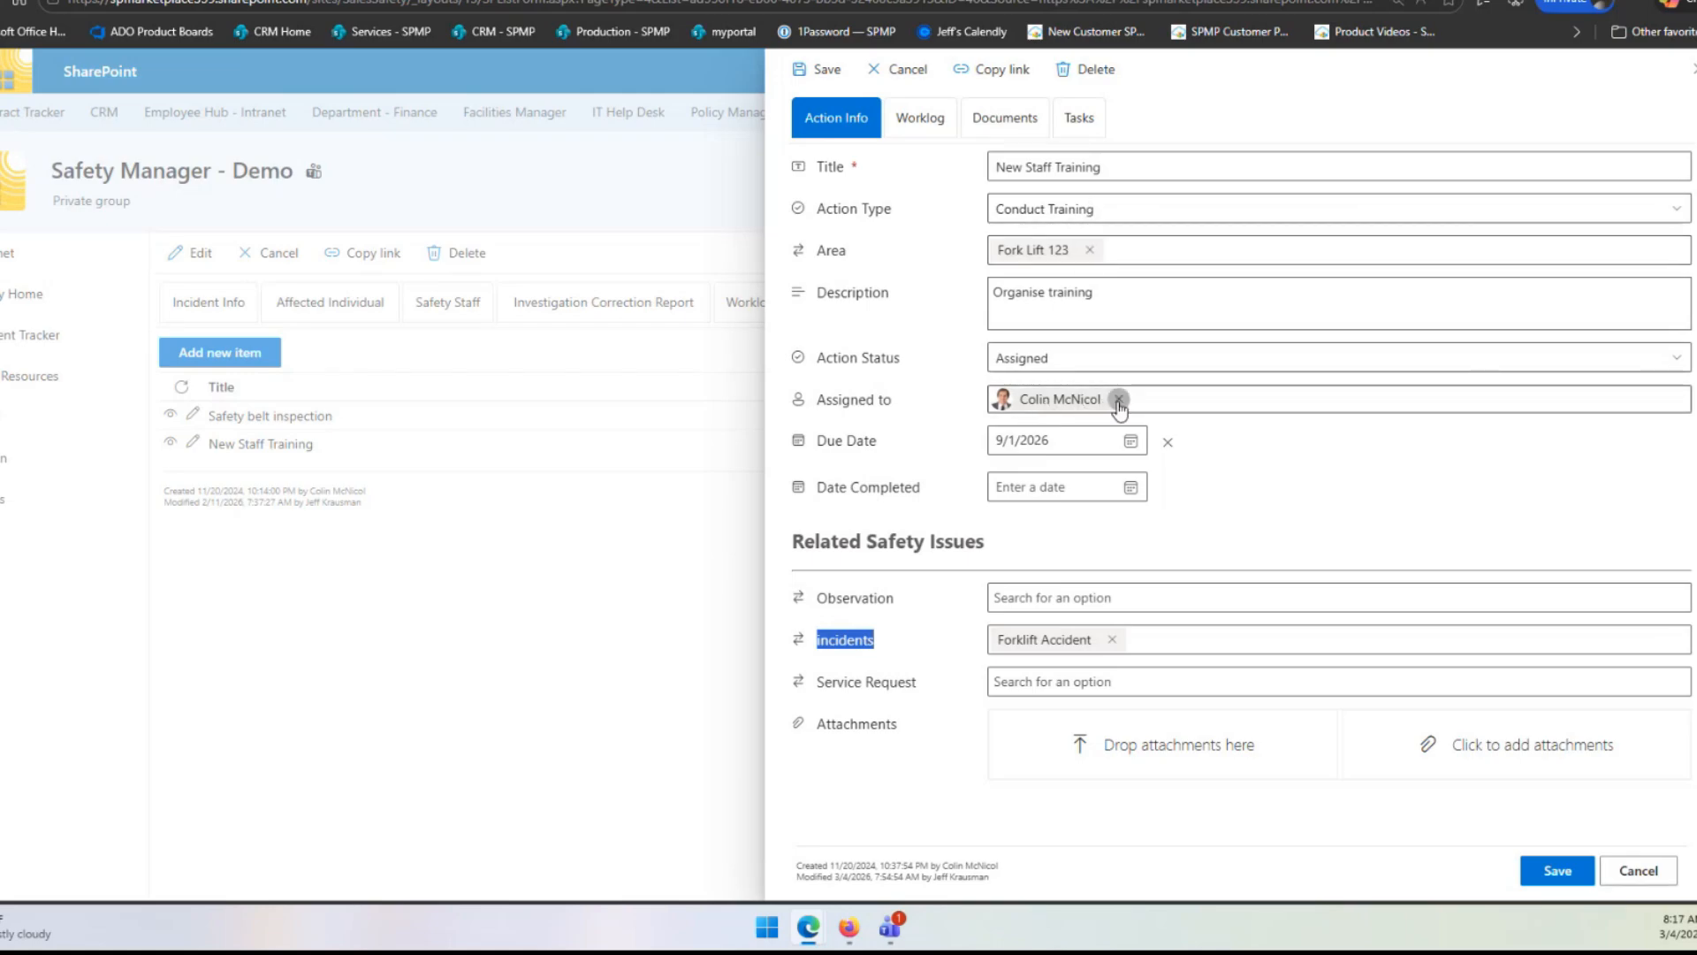
pyautogui.click(928, 137)
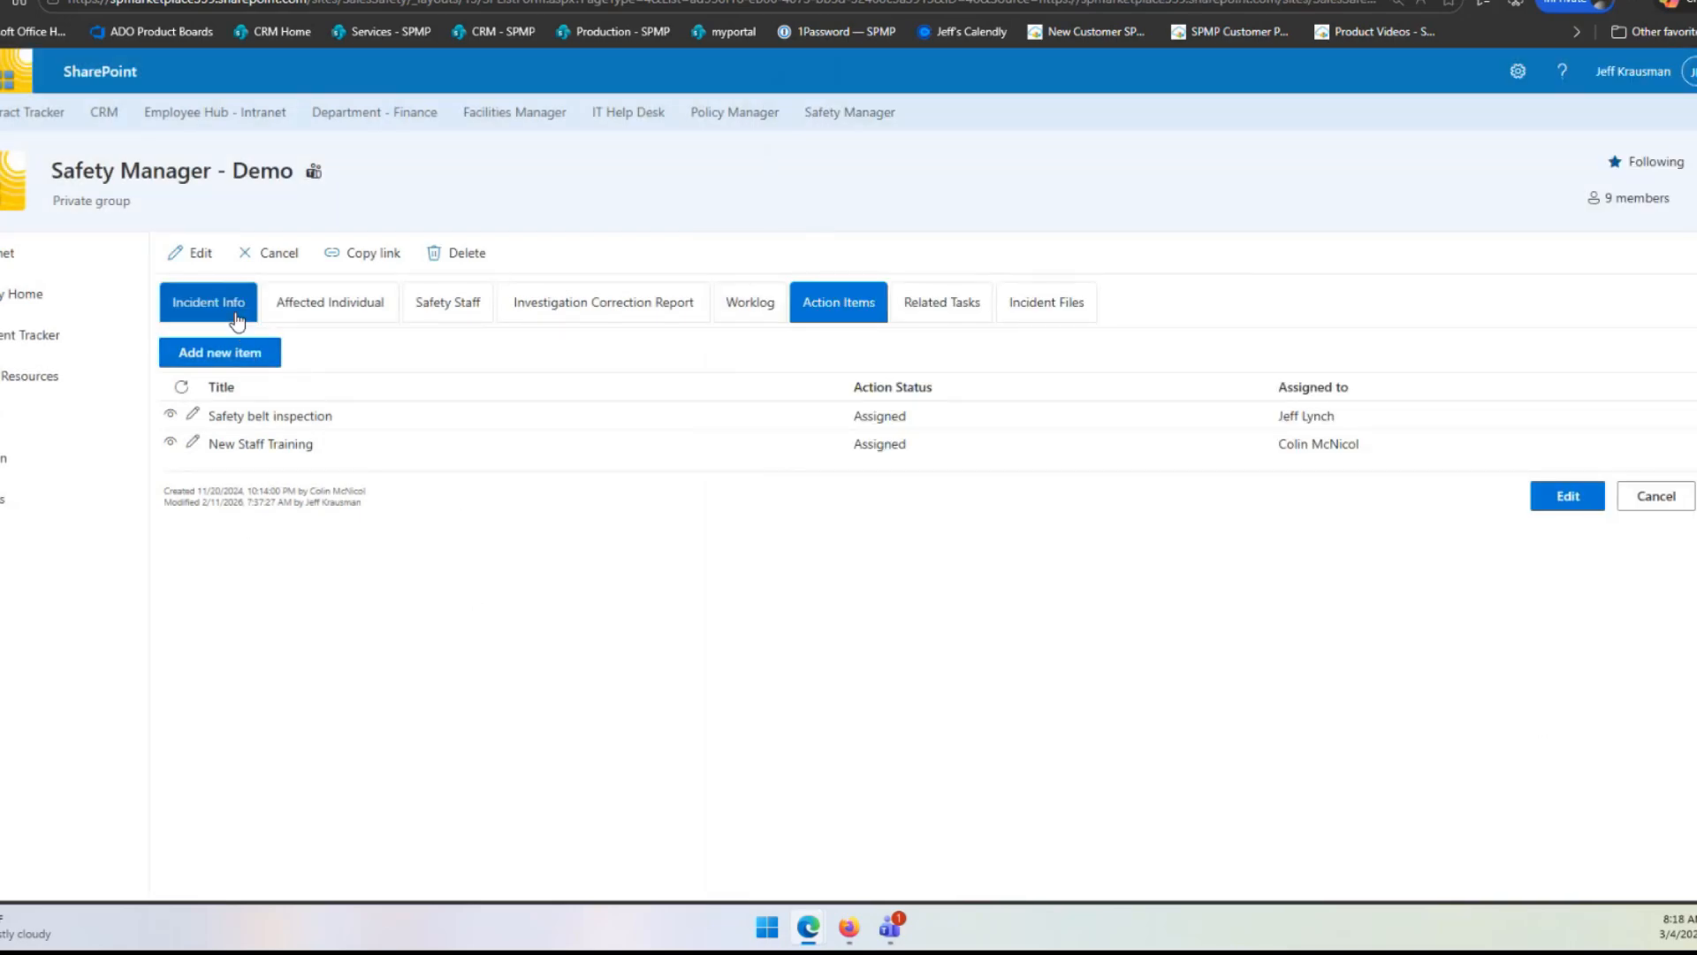
pyautogui.click(1065, 301)
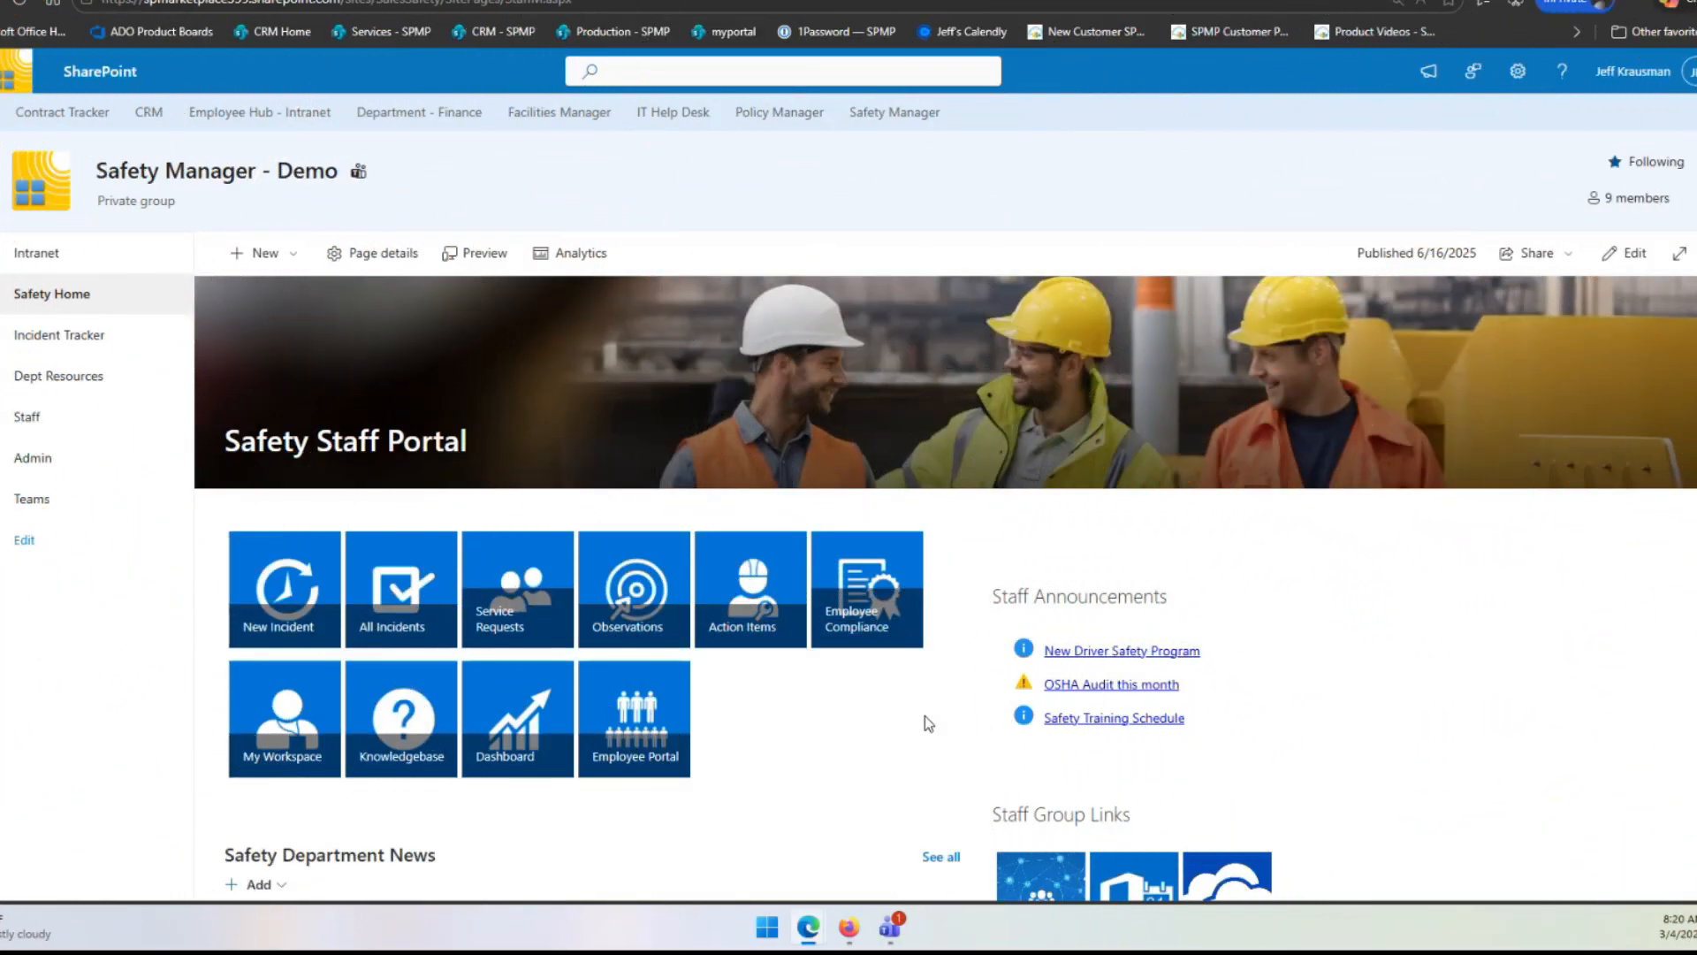
# - Open the Employee Compliance list from the staff portal and bring up the first CPR Training record for editing
pyautogui.click(867, 587)
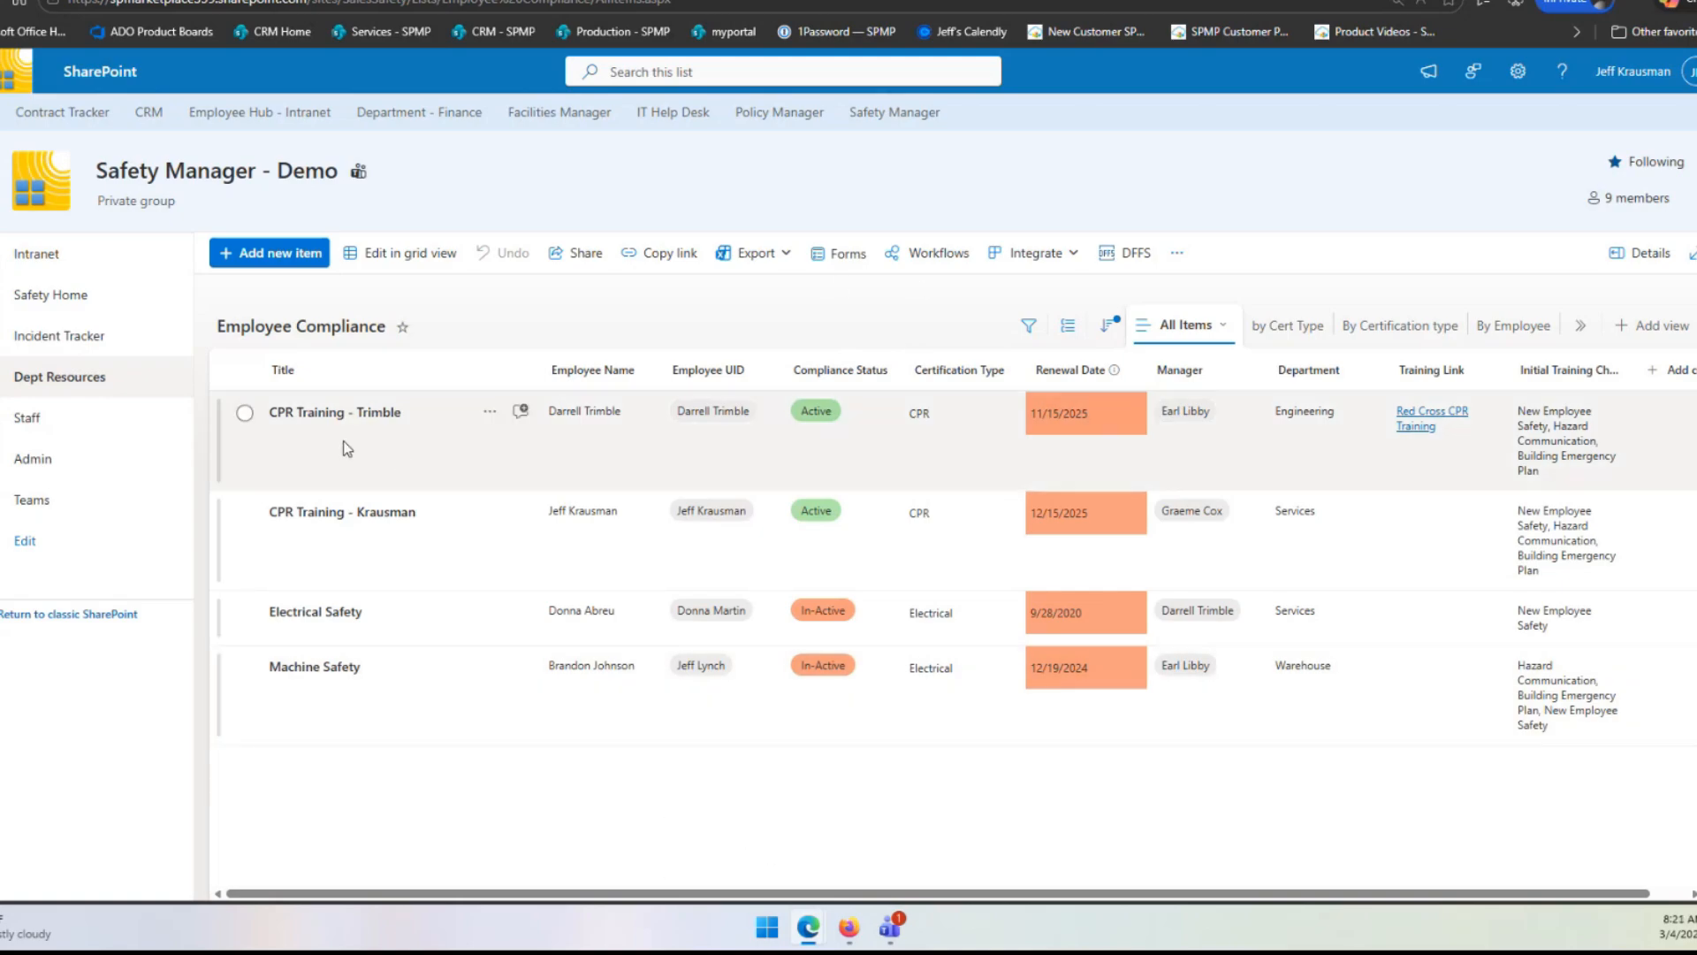
pyautogui.click(344, 442)
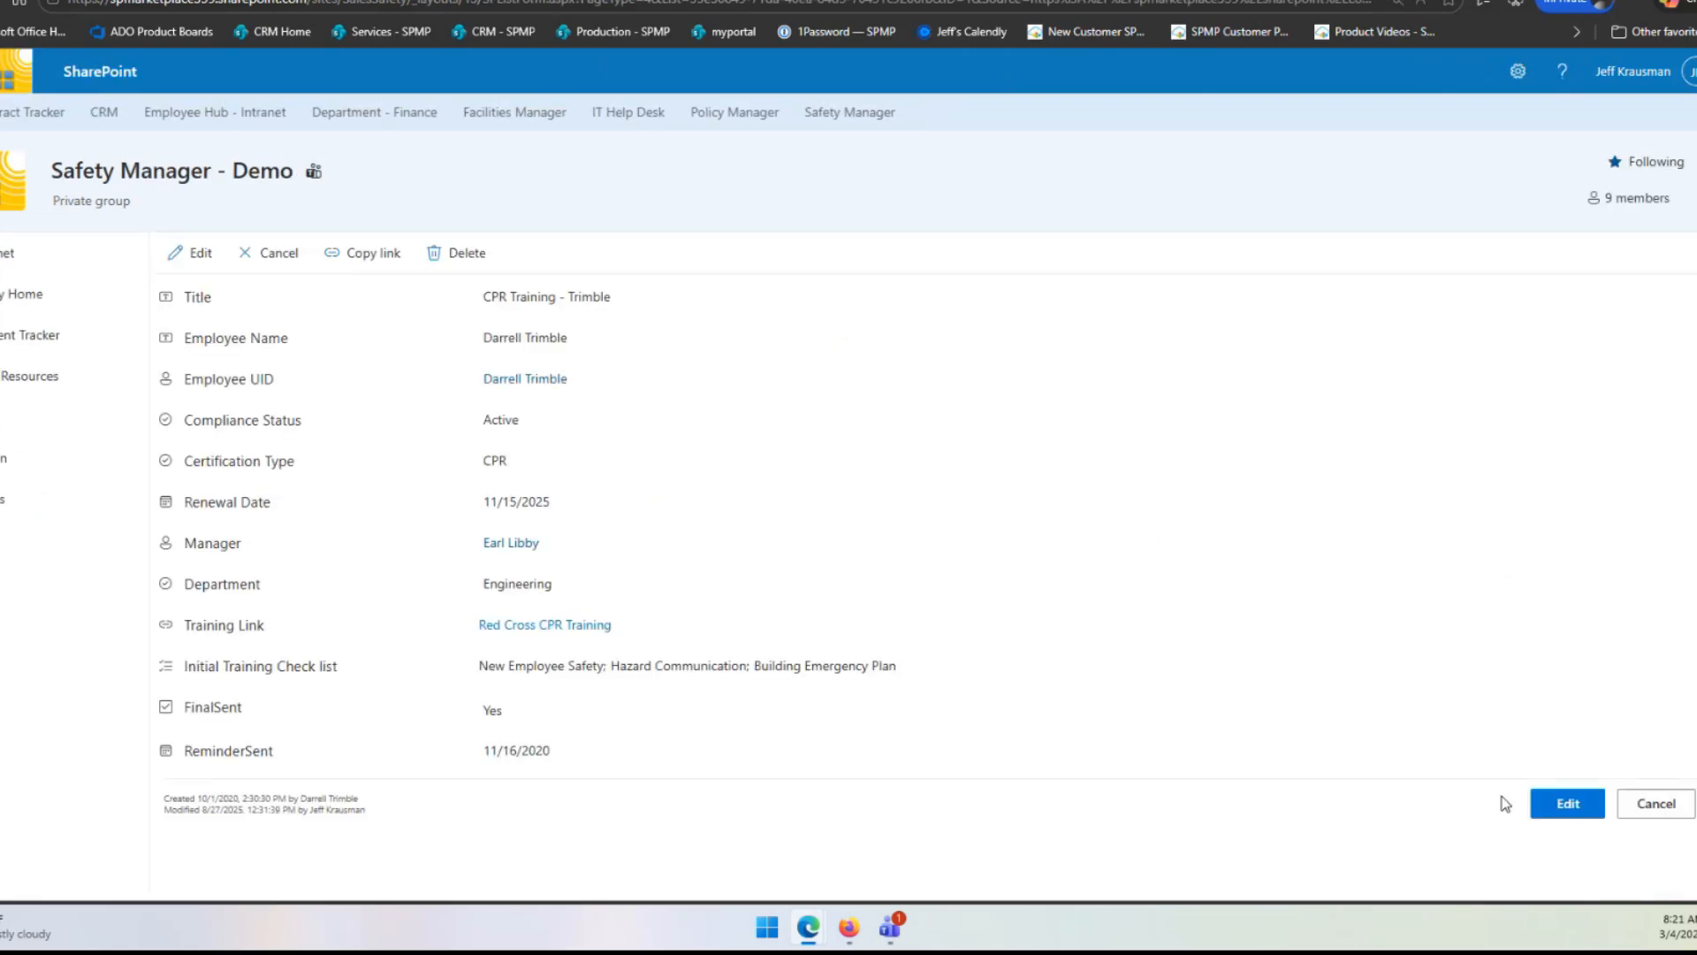
pyautogui.click(190, 253)
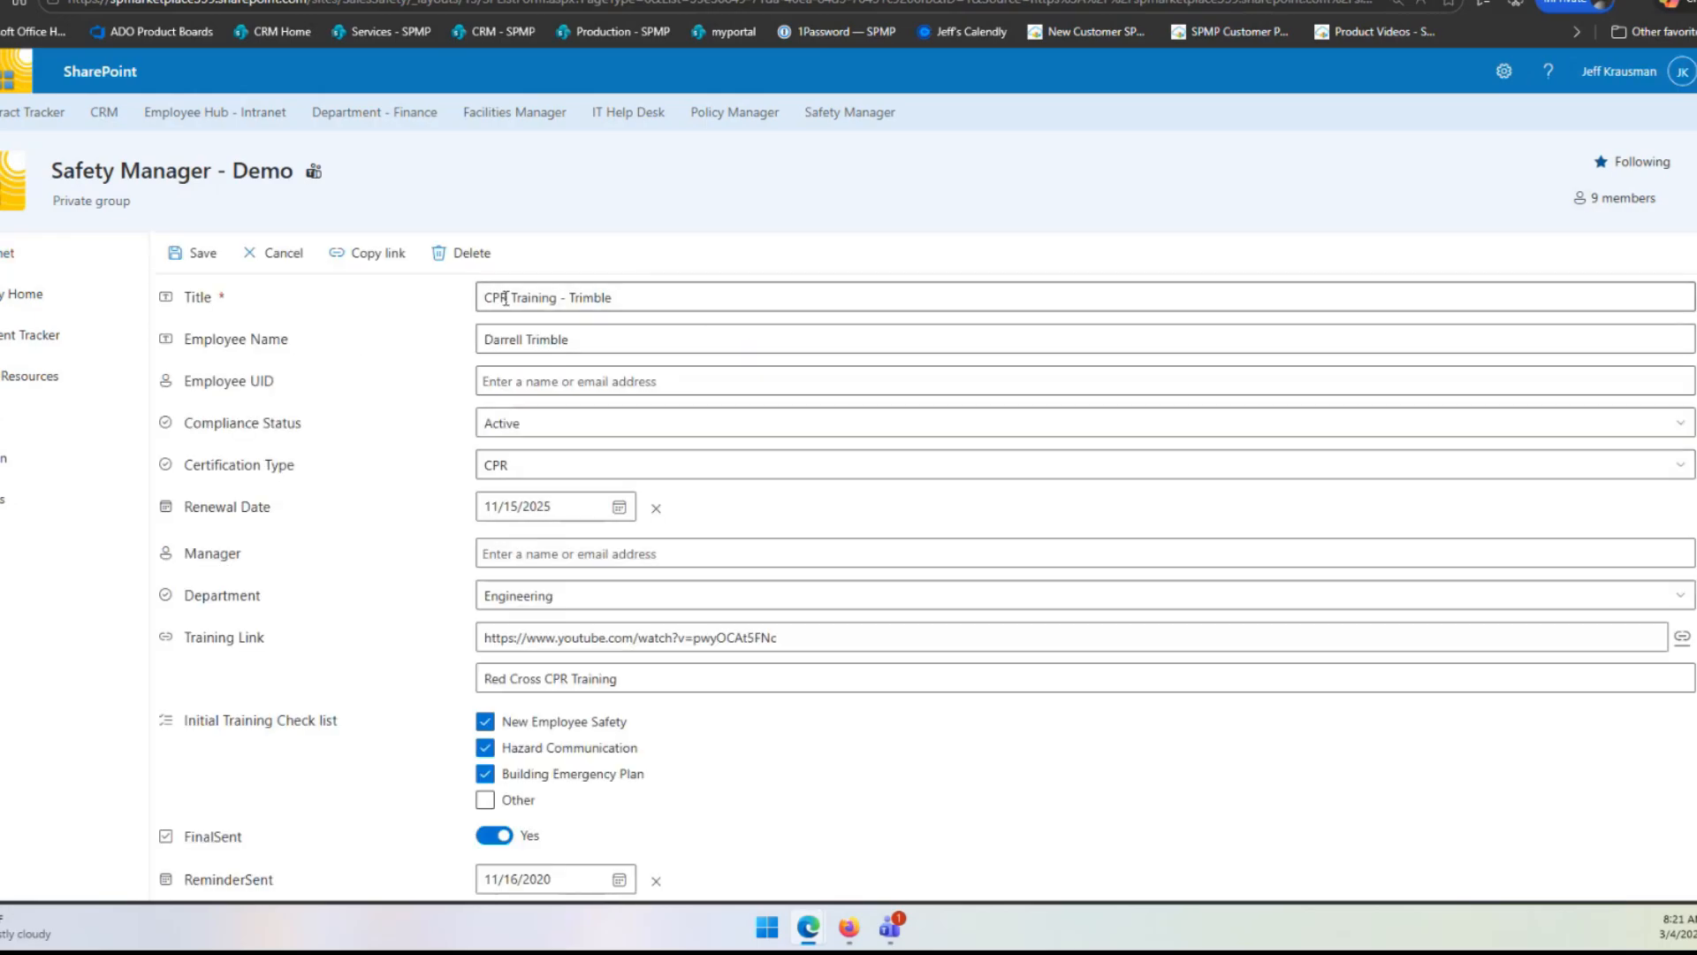
# - Examine the CPR Training record's title and Employee UID fields and the available Compliance Status and Certification Type choices
pyautogui.moveTo(623, 297); pyautogui.dragTo(572, 304)
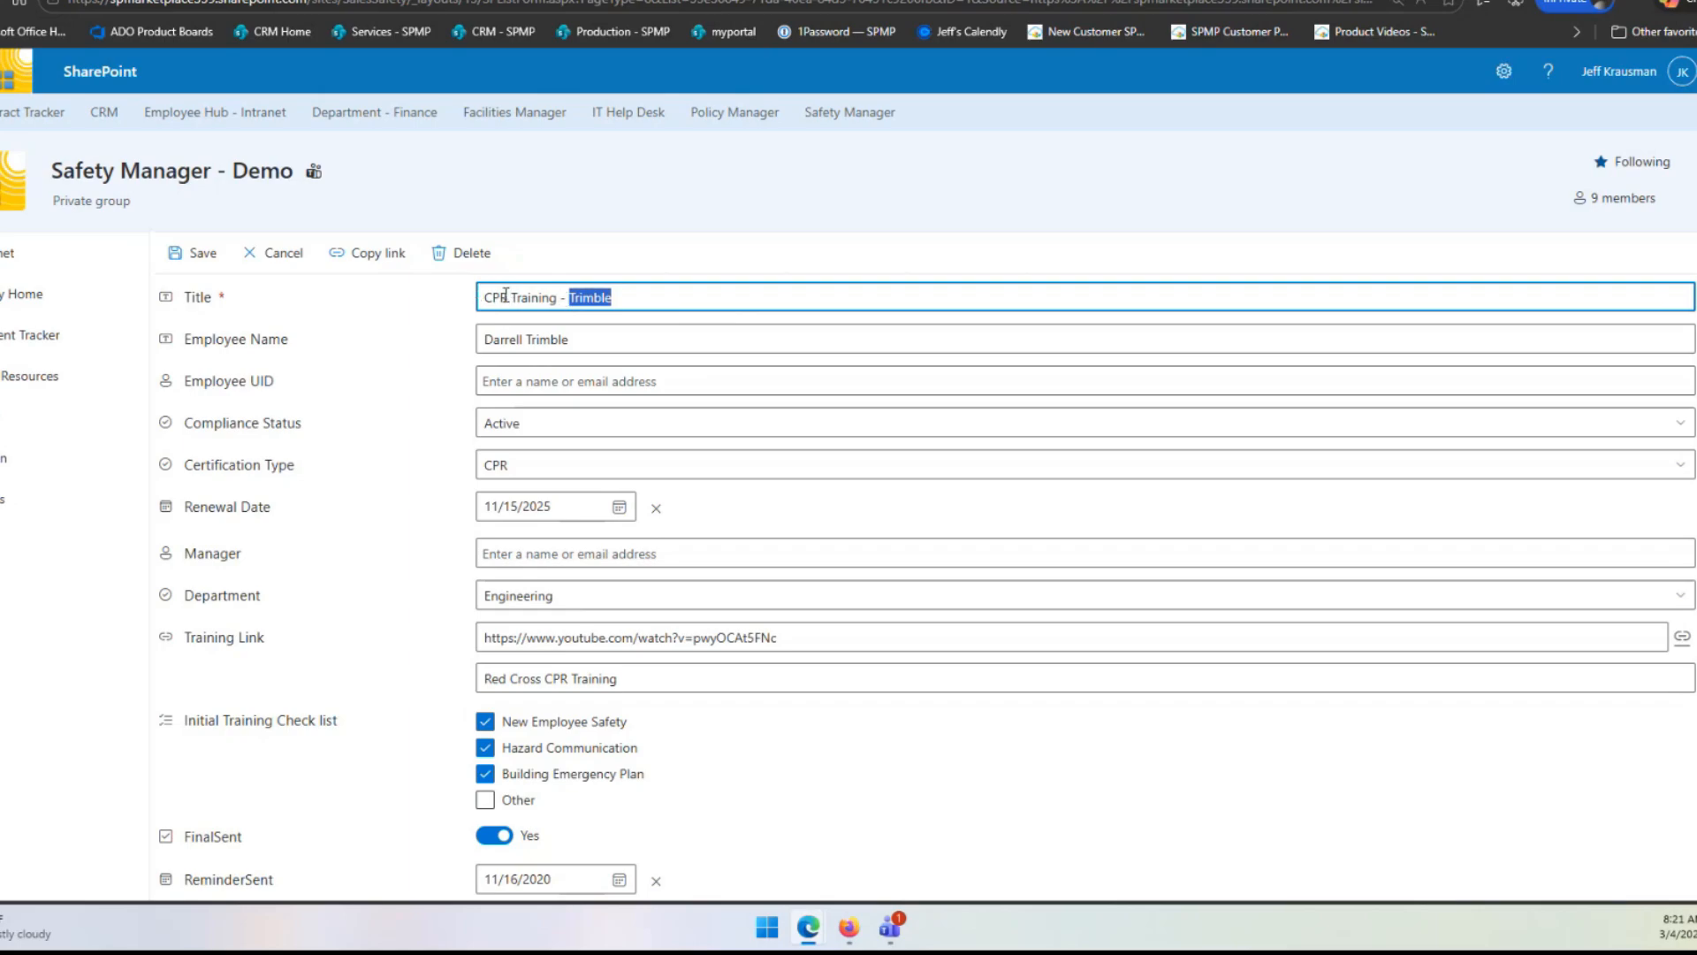
pyautogui.click(283, 379)
pyautogui.click(511, 382)
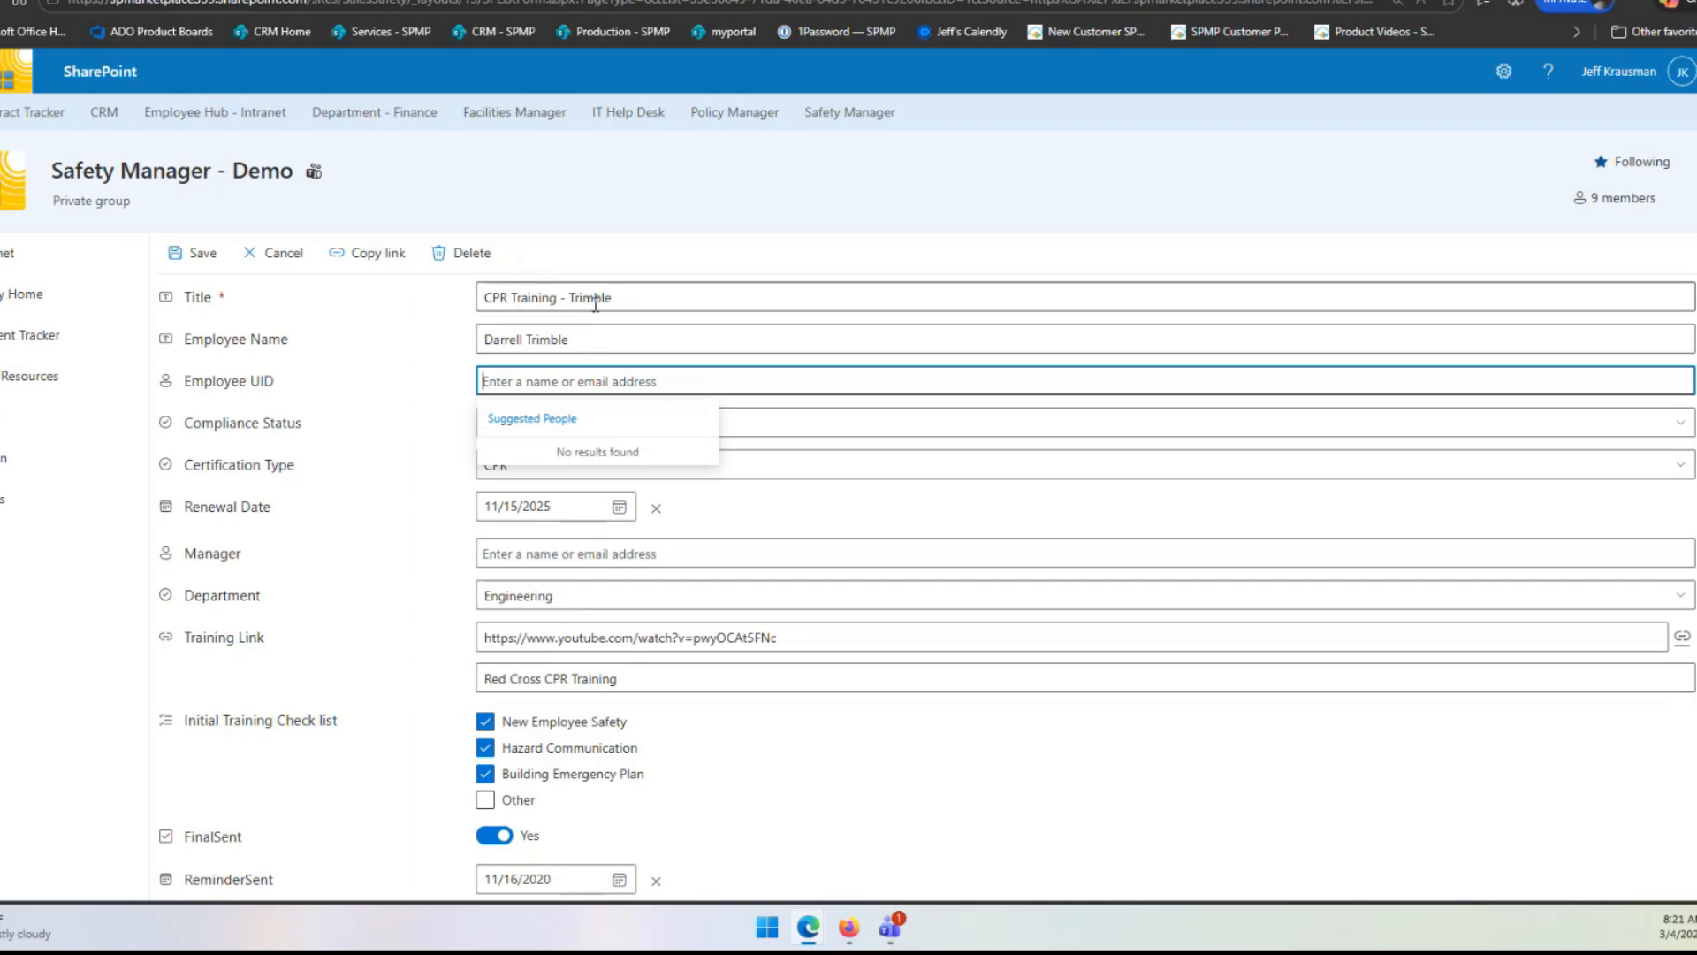
pyautogui.click(633, 258)
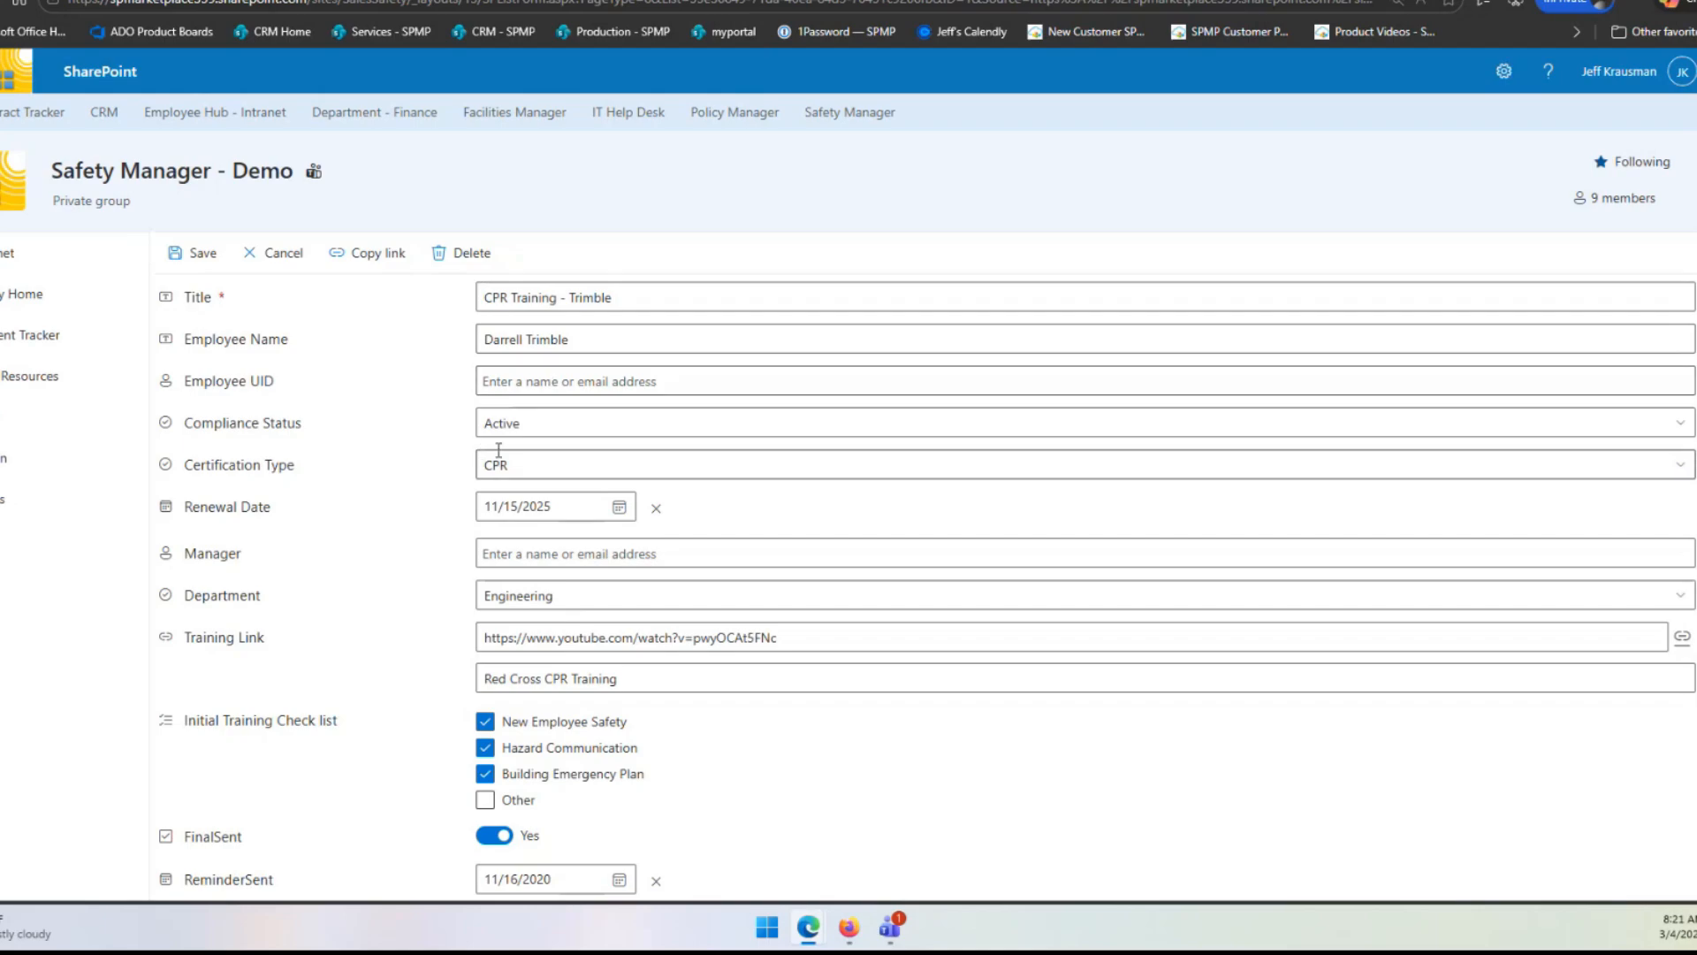
pyautogui.click(542, 425)
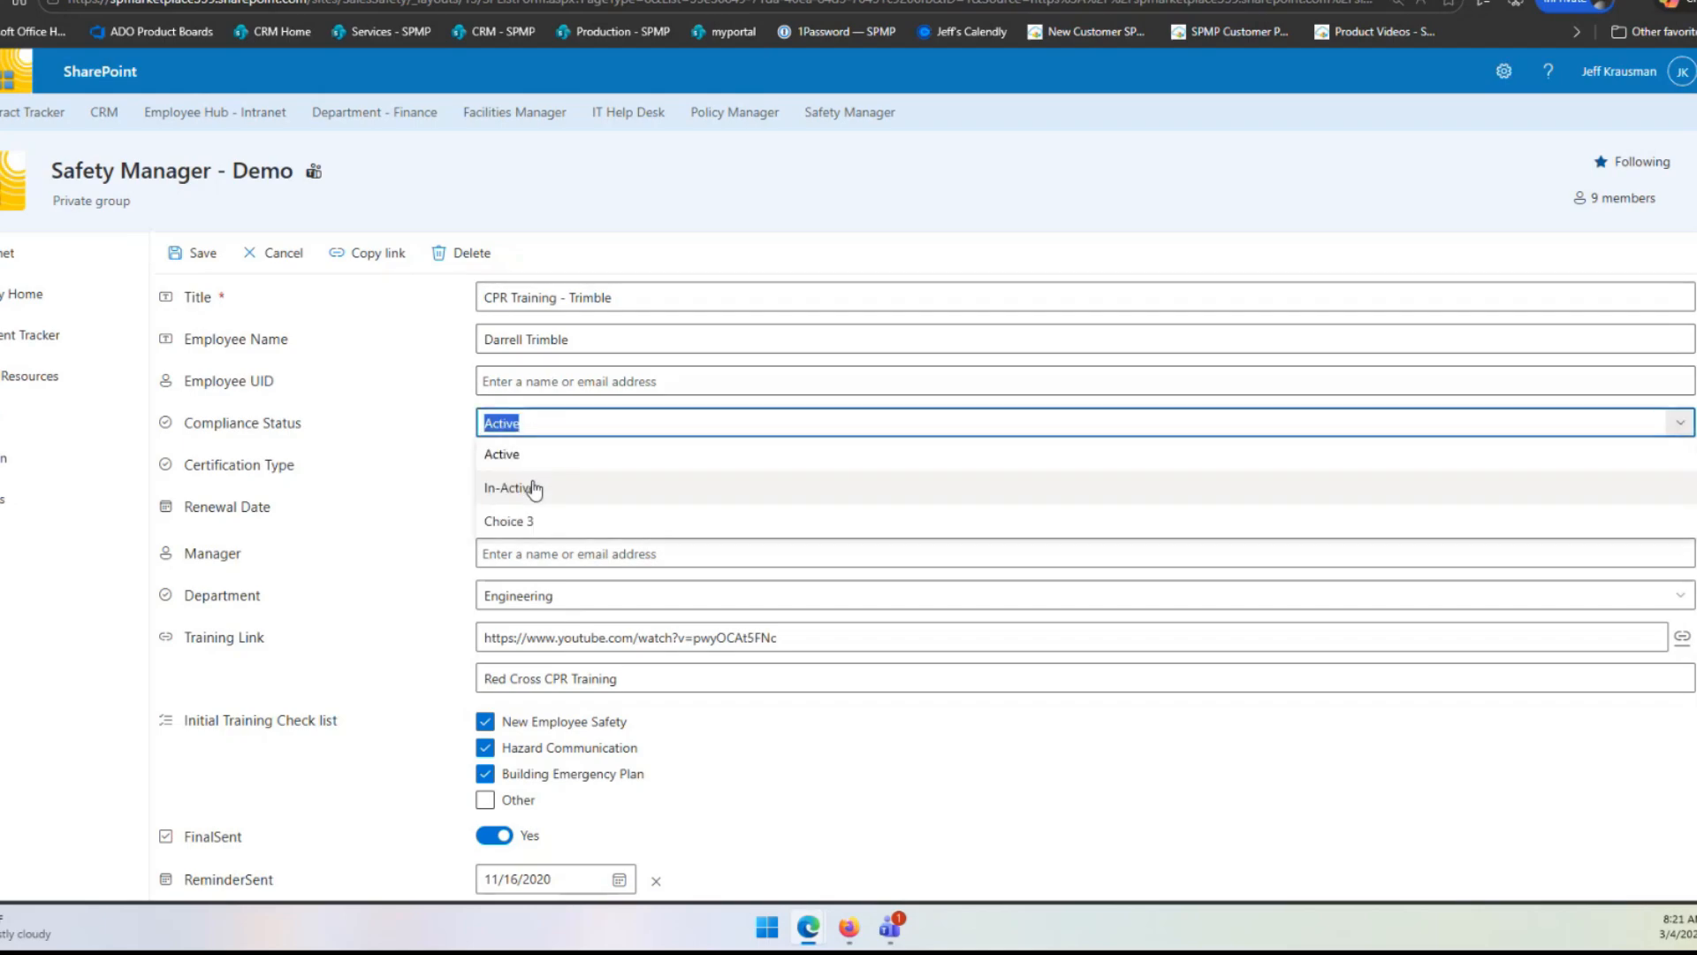
pyautogui.click(455, 428)
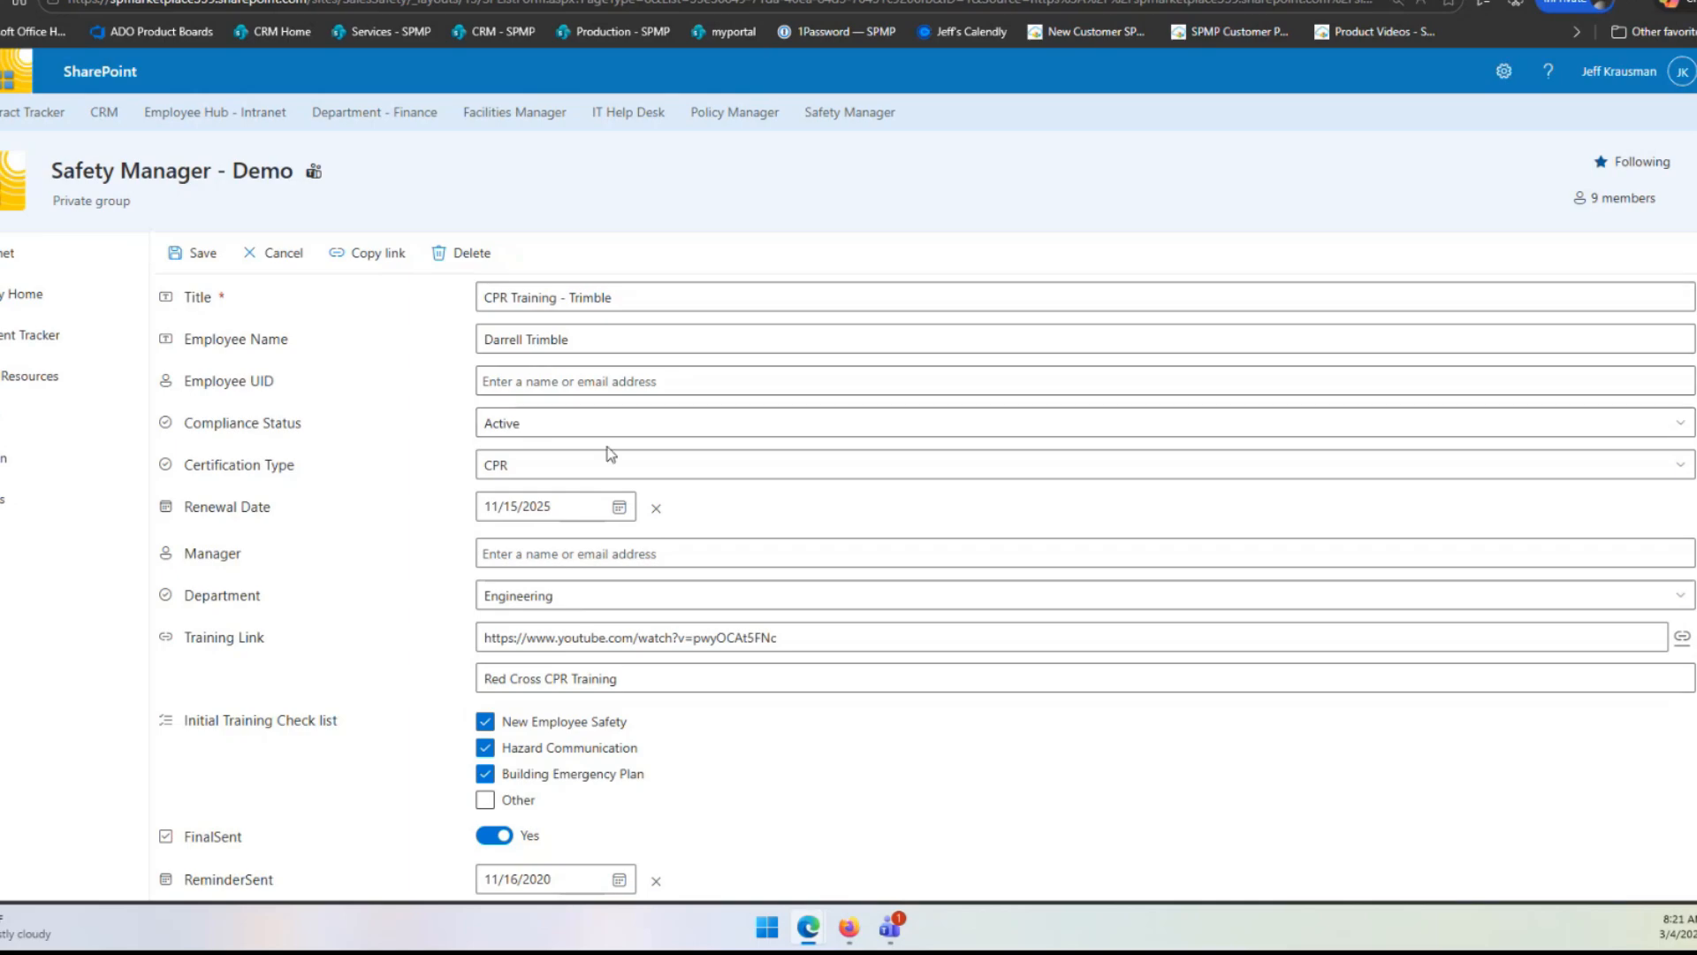
pyautogui.click(582, 460)
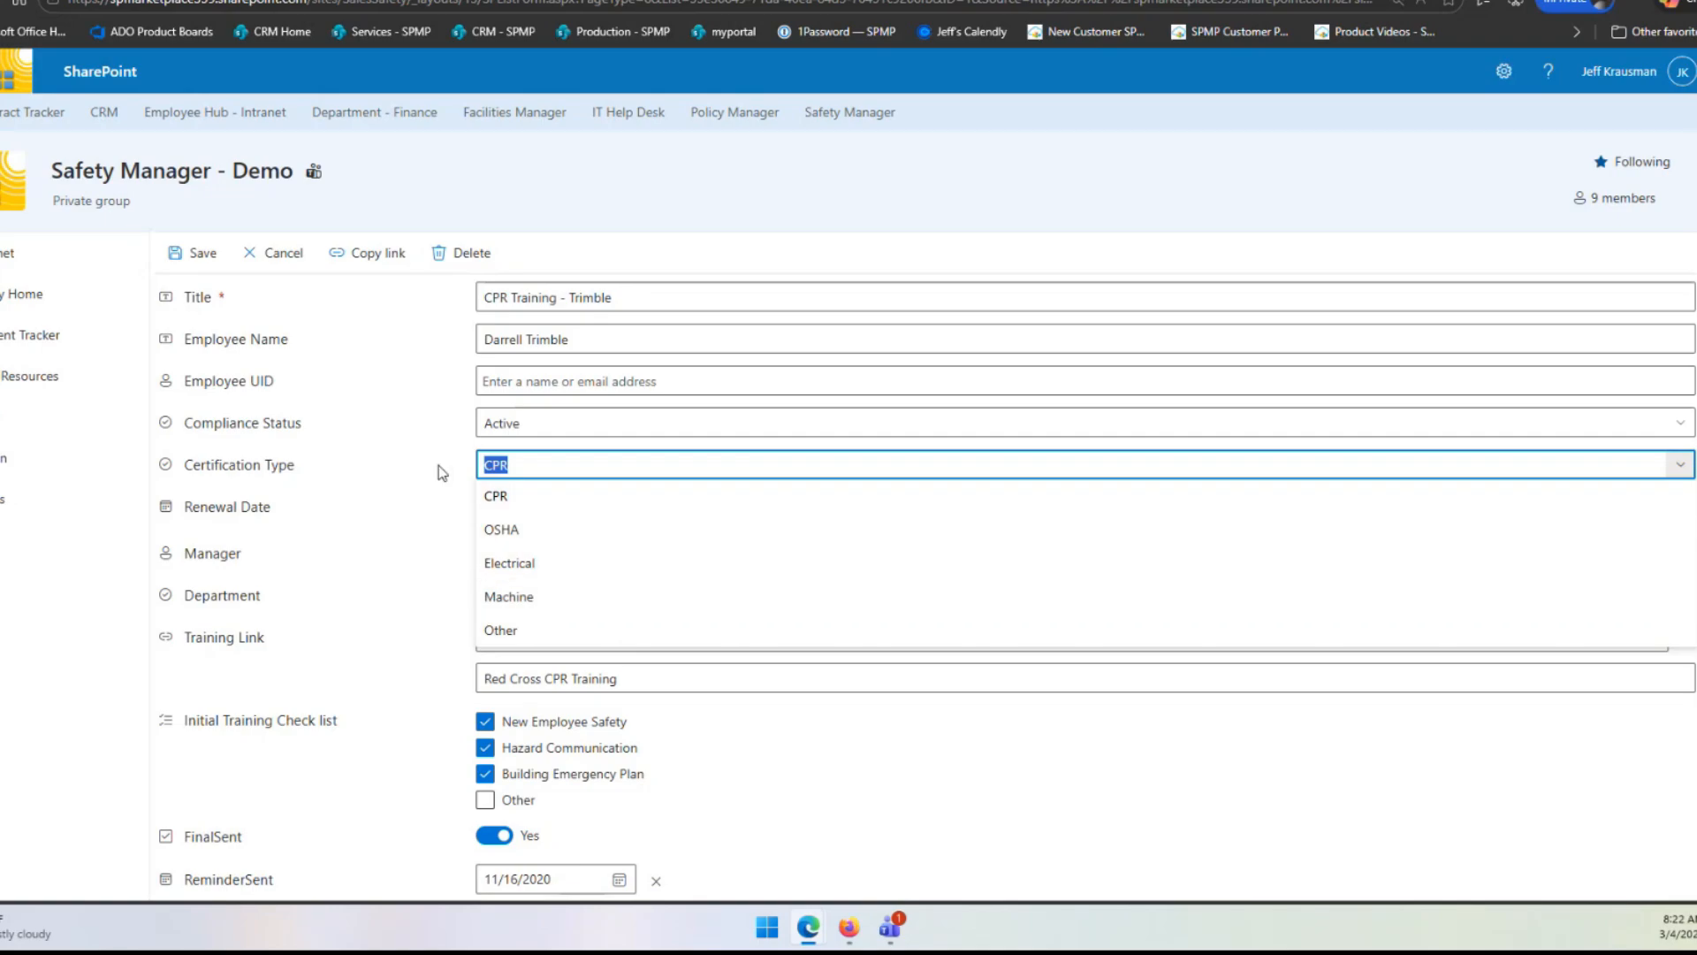
pyautogui.click(556, 500)
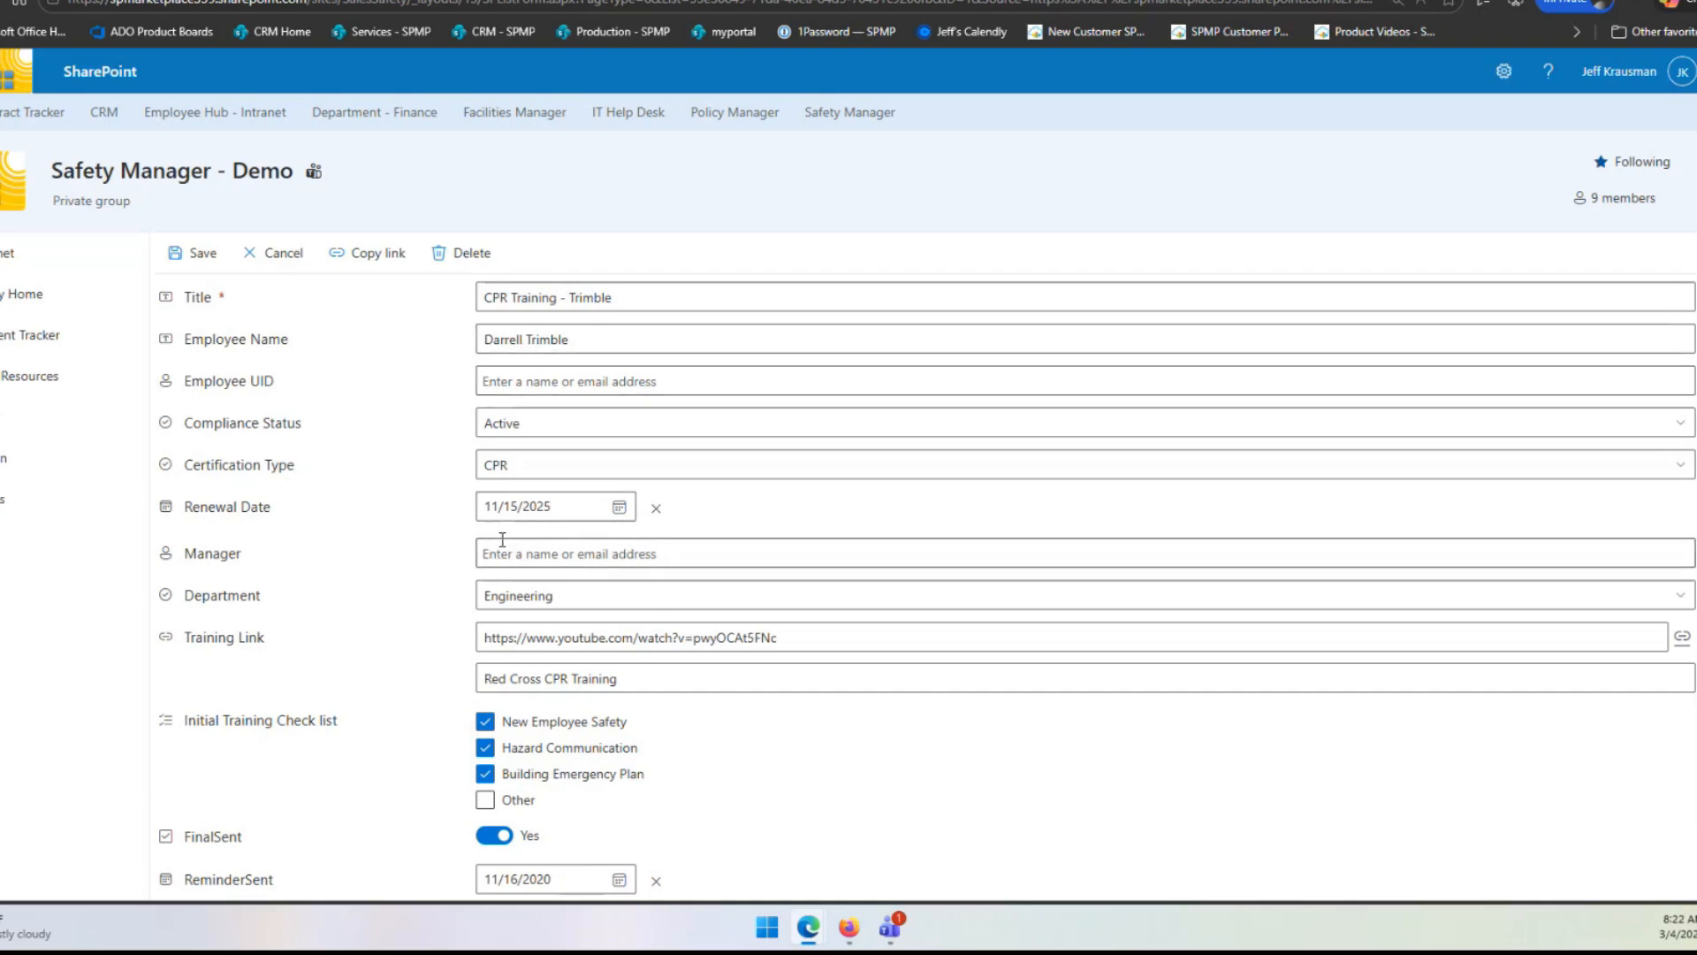
# - Review the record's department choices, Initial Training Check list and ReminderSent date, and leave the form without saving
pyautogui.click(510, 603)
pyautogui.click(824, 734)
pyautogui.scroll(-1, 840, 716)
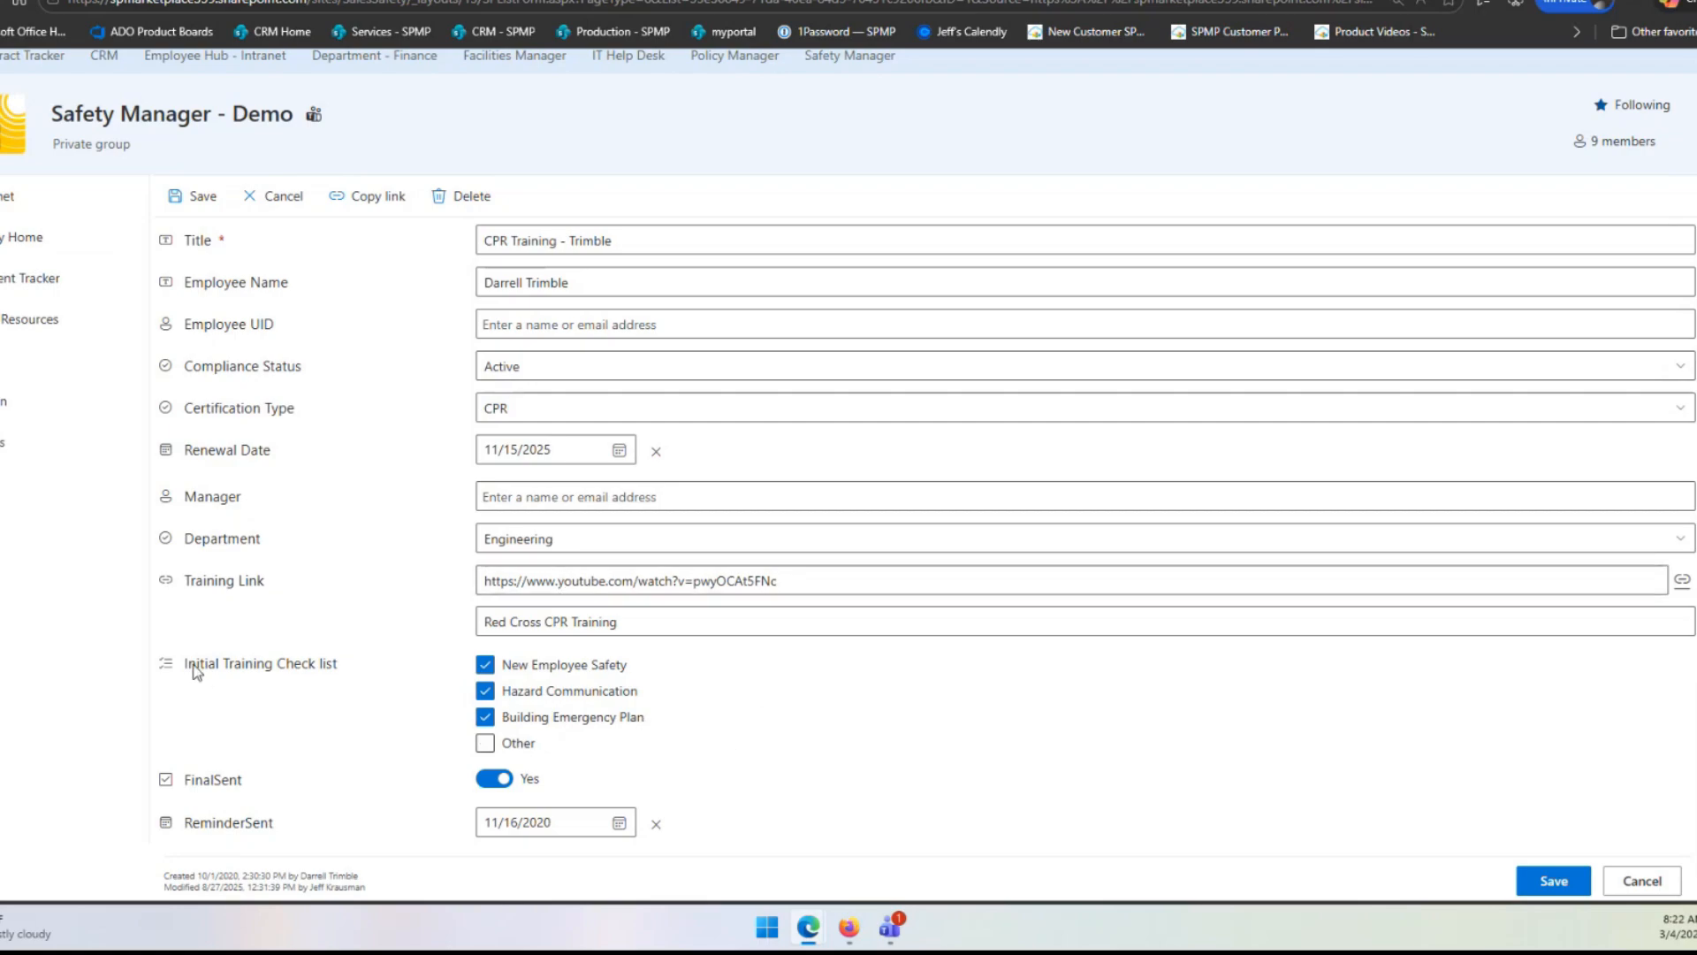
pyautogui.moveTo(196, 671); pyautogui.dragTo(352, 673)
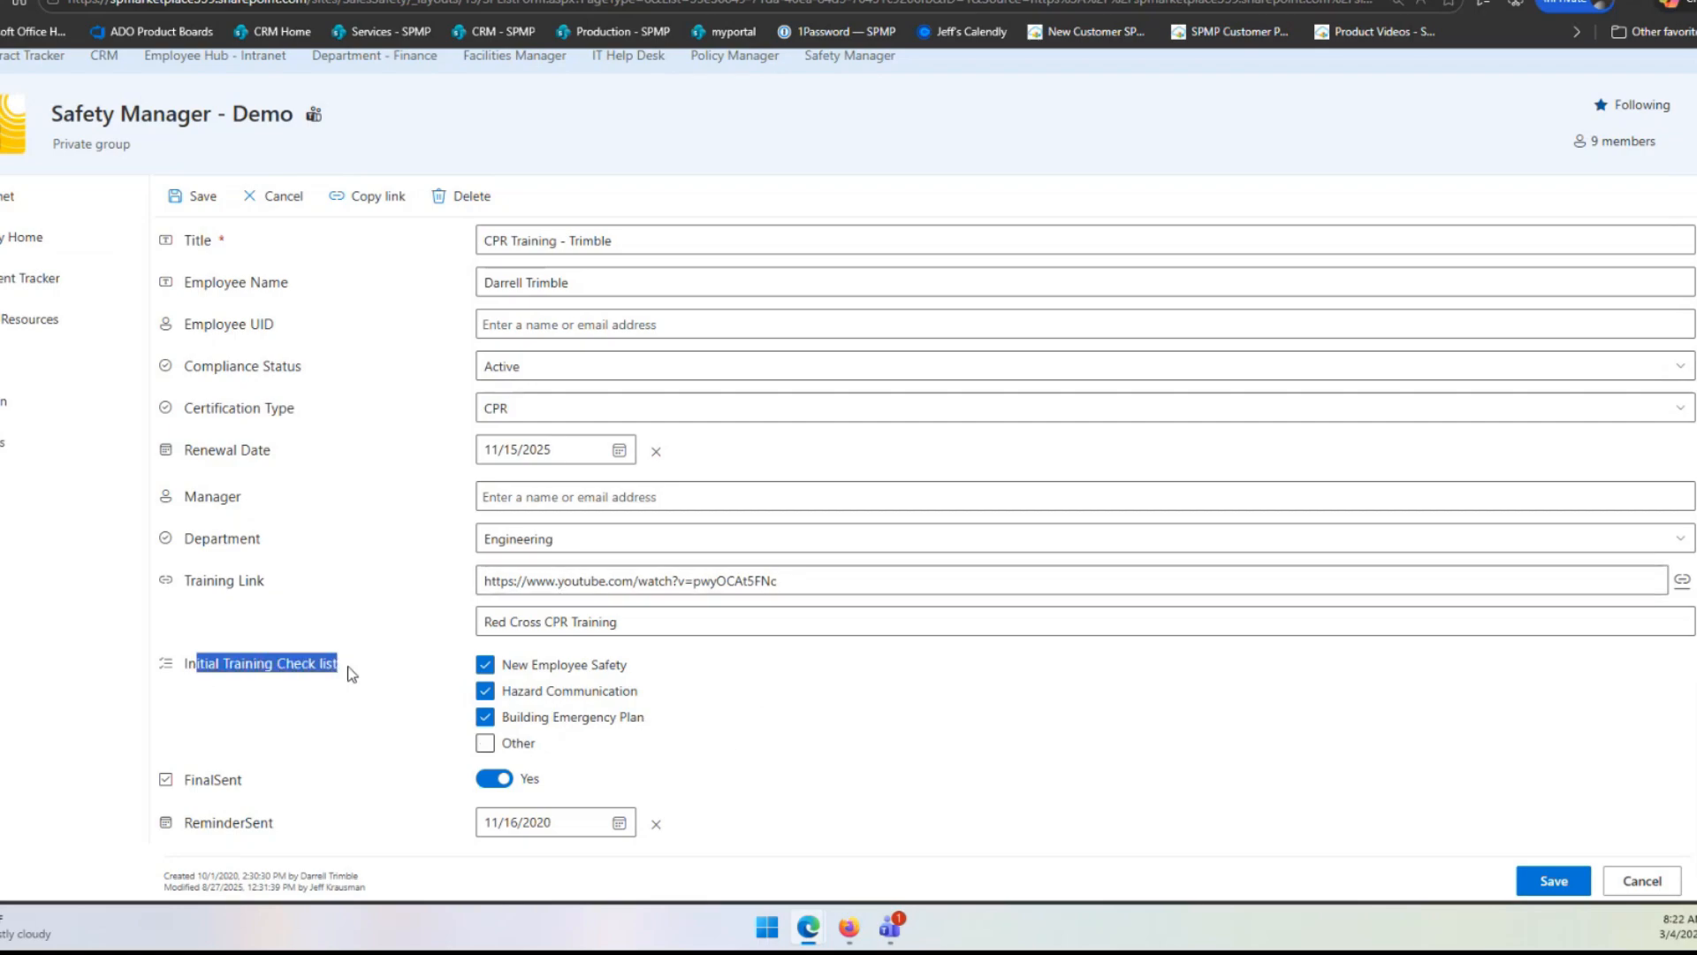
pyautogui.click(487, 665)
pyautogui.click(485, 670)
pyautogui.moveTo(193, 824); pyautogui.dragTo(623, 835)
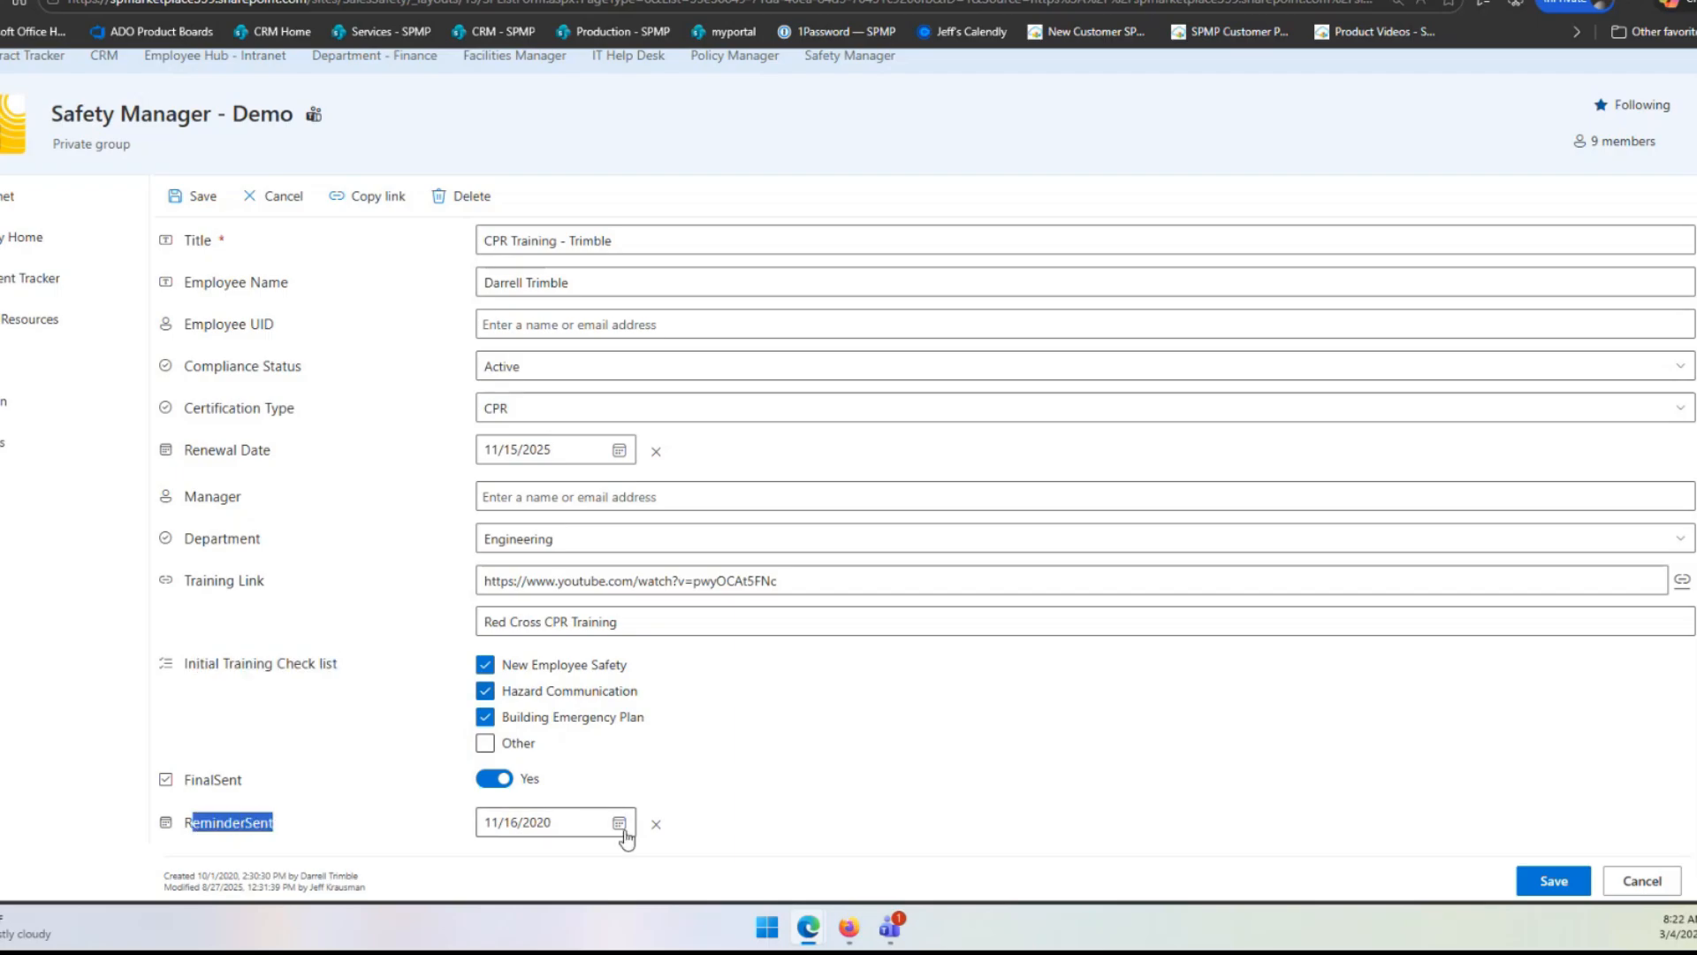
pyautogui.click(1642, 880)
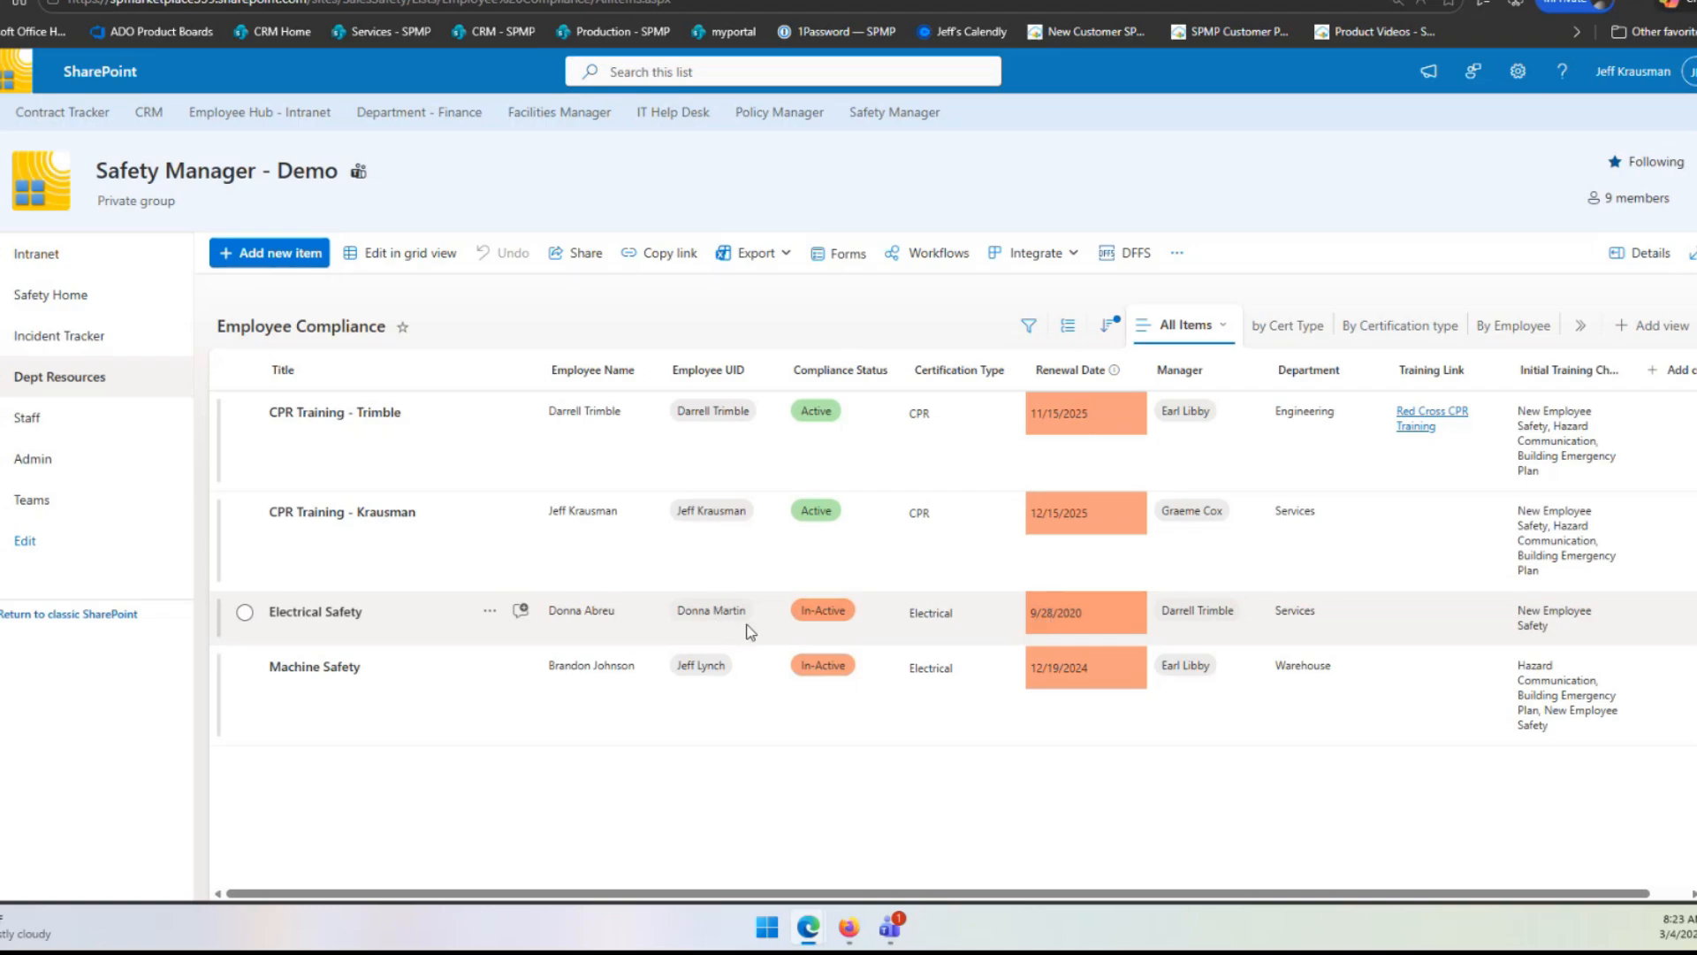
# - Show the Employee Compliance list in grid view and examine the Electrical Safety record's status choices and the list's other views
pyautogui.click(399, 253)
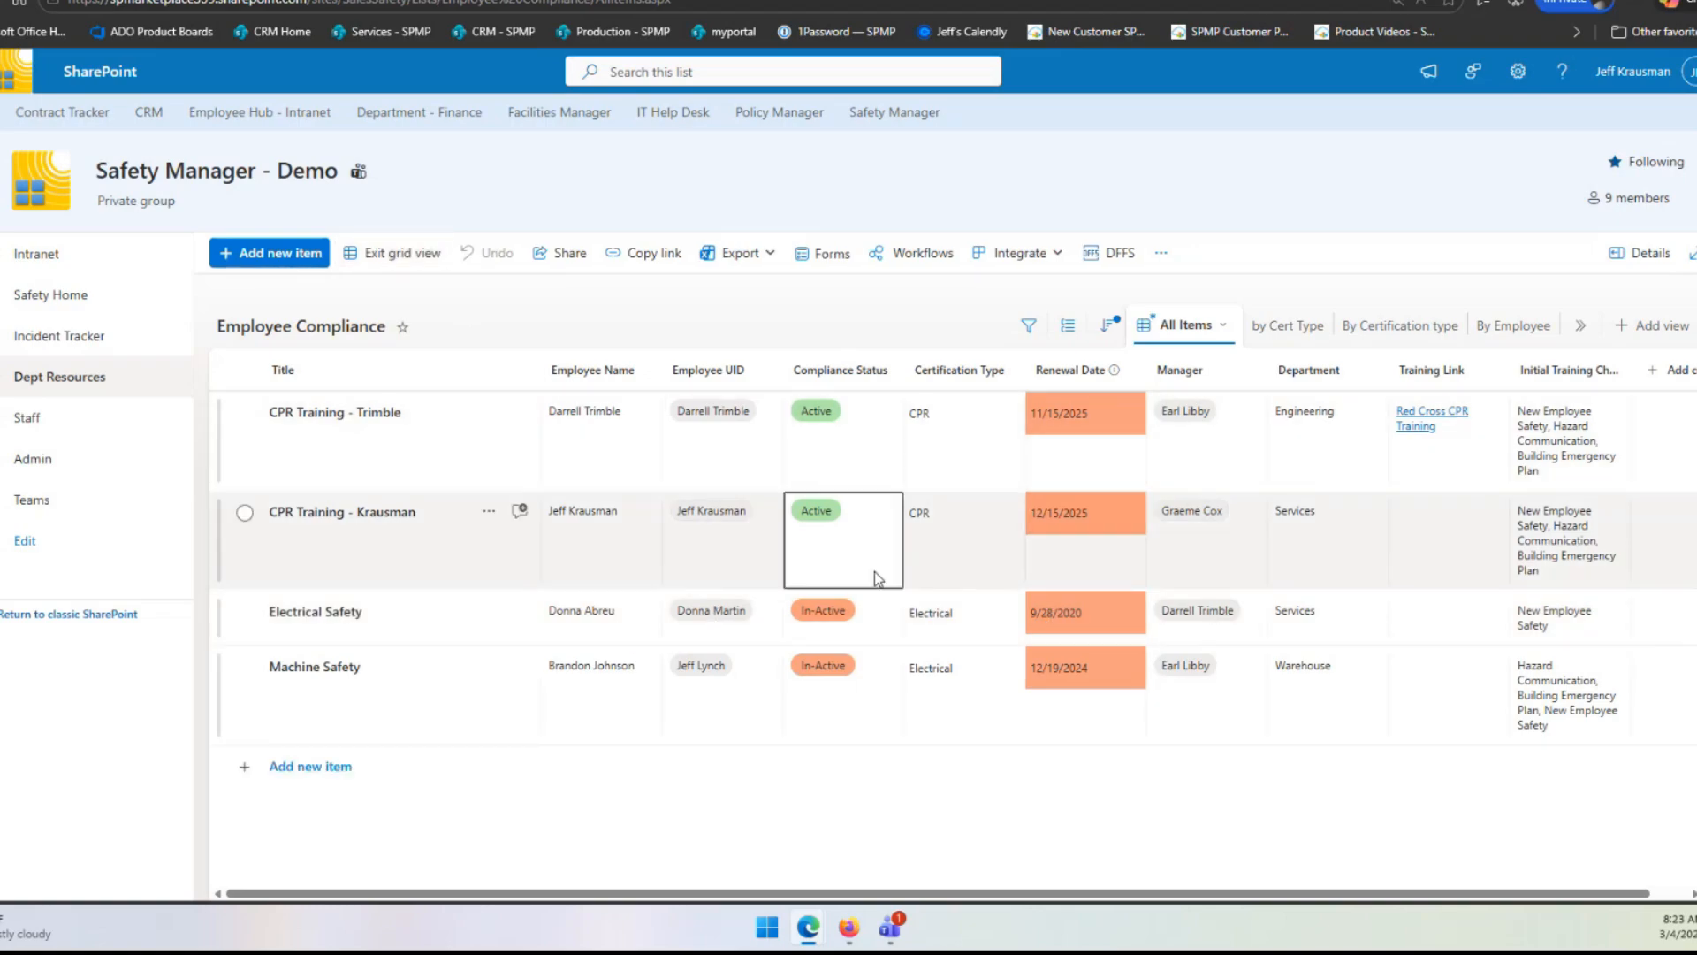
pyautogui.click(873, 612)
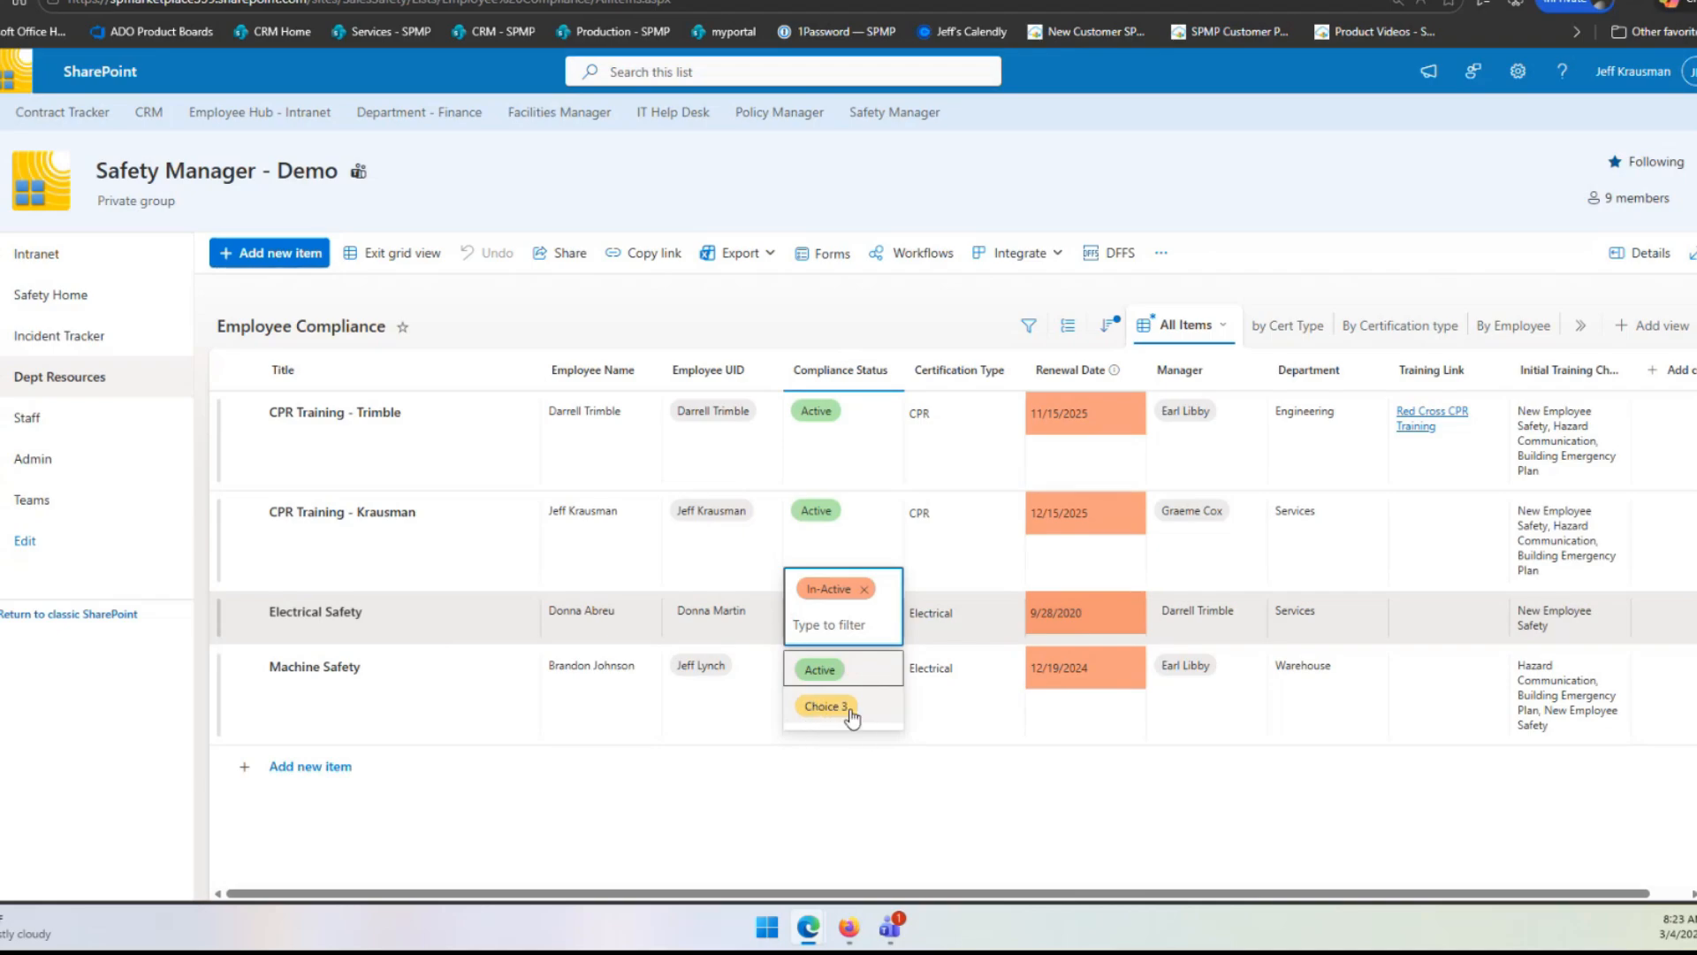
pyautogui.click(982, 774)
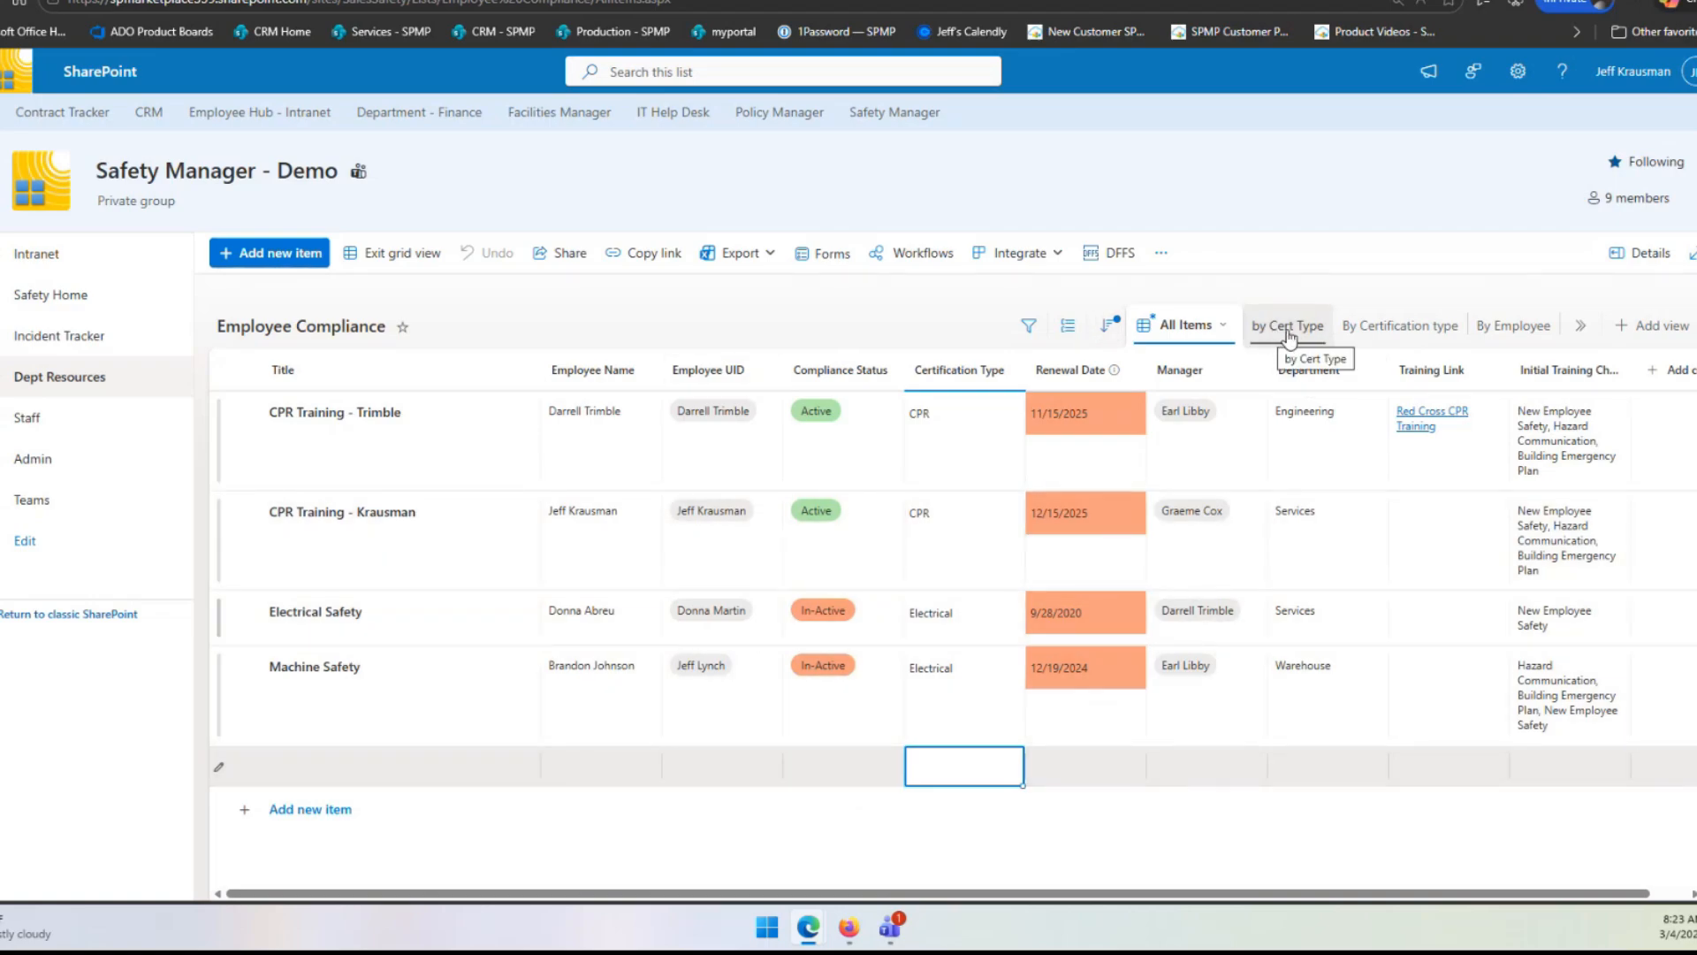
pyautogui.click(1581, 325)
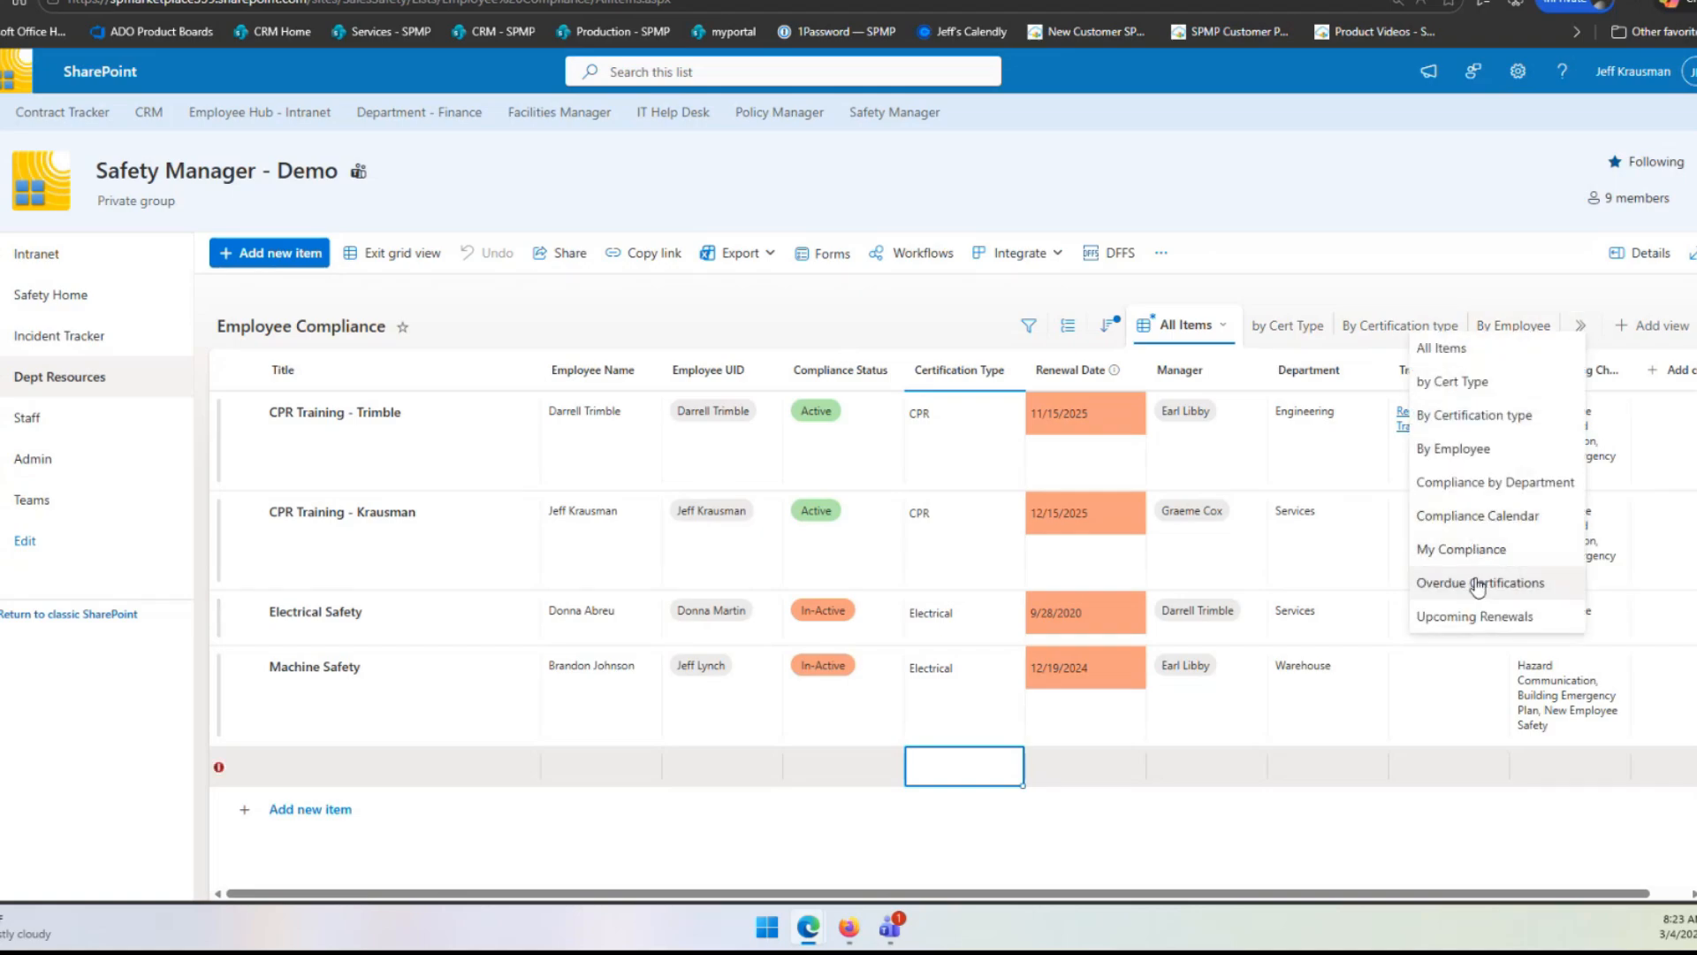
pyautogui.click(1375, 766)
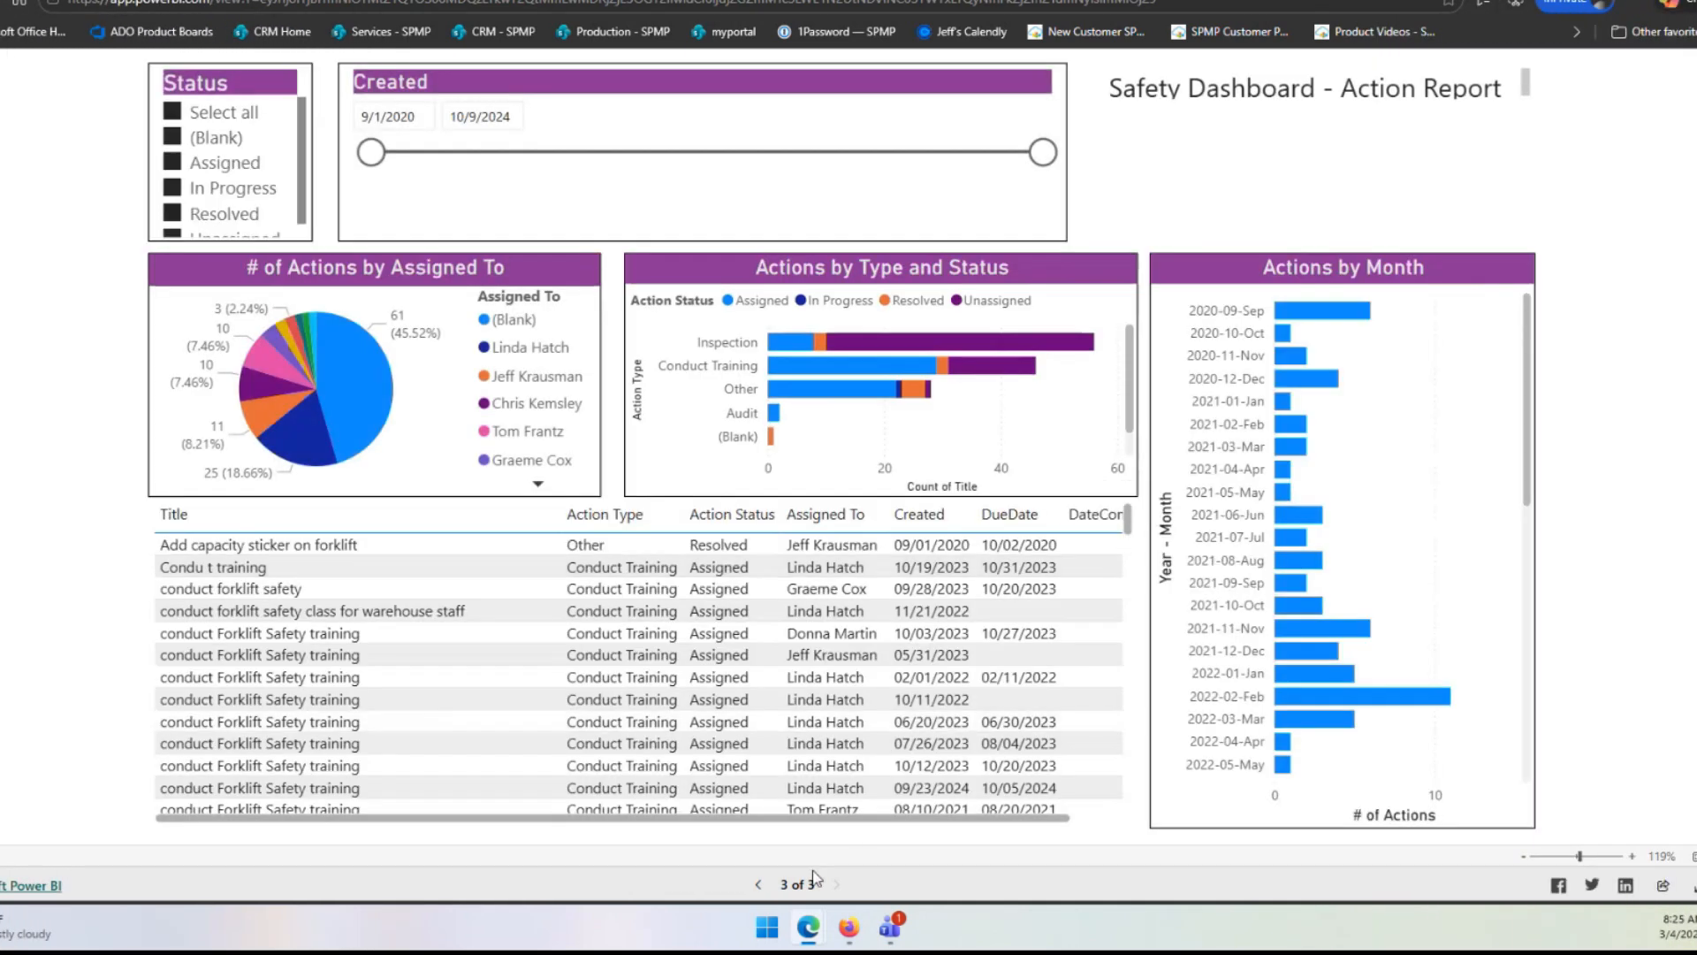
# - Open the dashboard's Incidents Report and cross-highlight it by Warehouse accidents, the Days away and blank case classifications, and the Loading Dock area
pyautogui.click(759, 884)
pyautogui.click(759, 884)
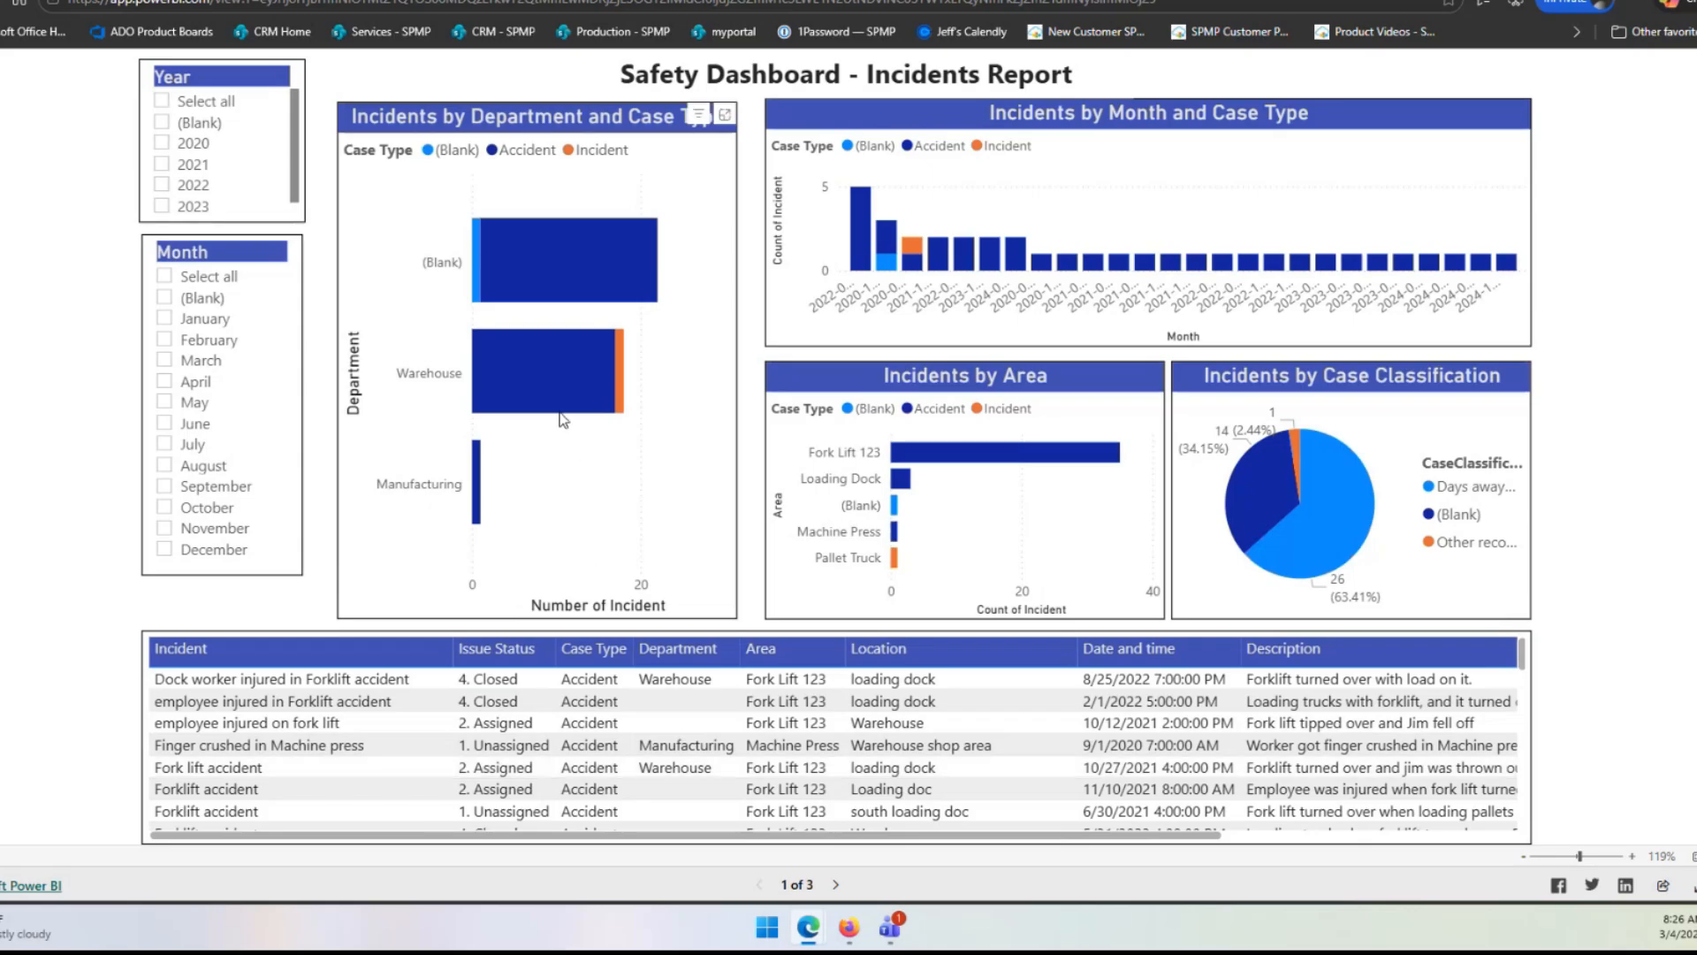
pyautogui.click(544, 369)
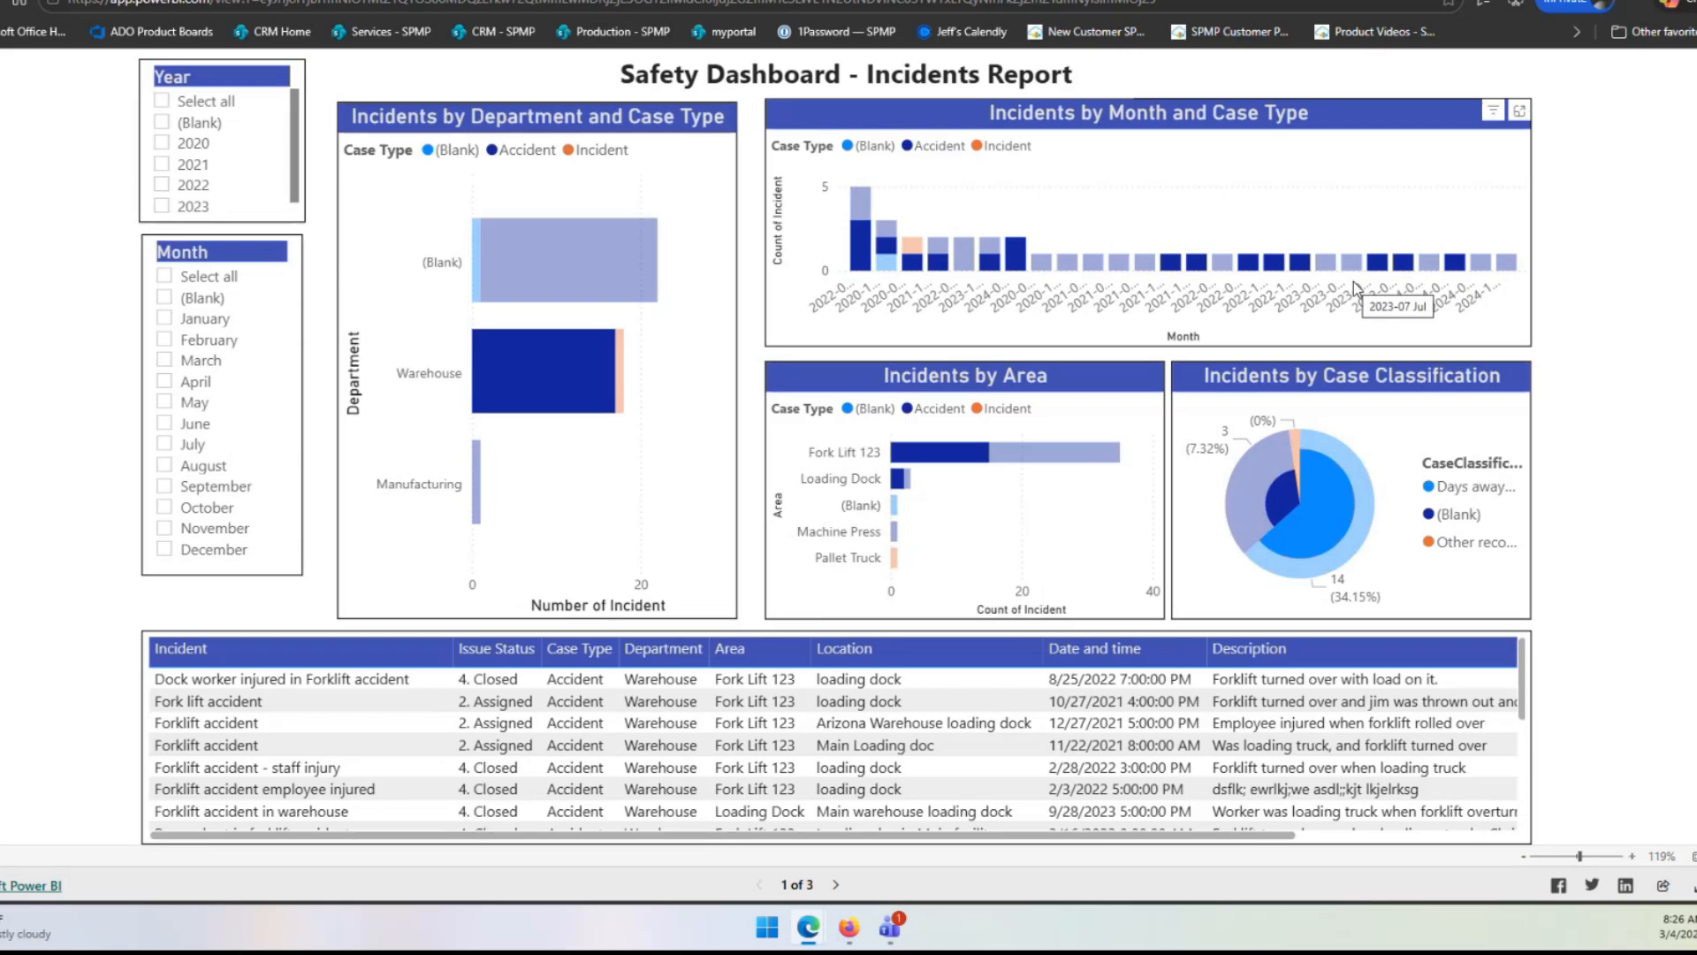
pyautogui.moveTo(597, 385)
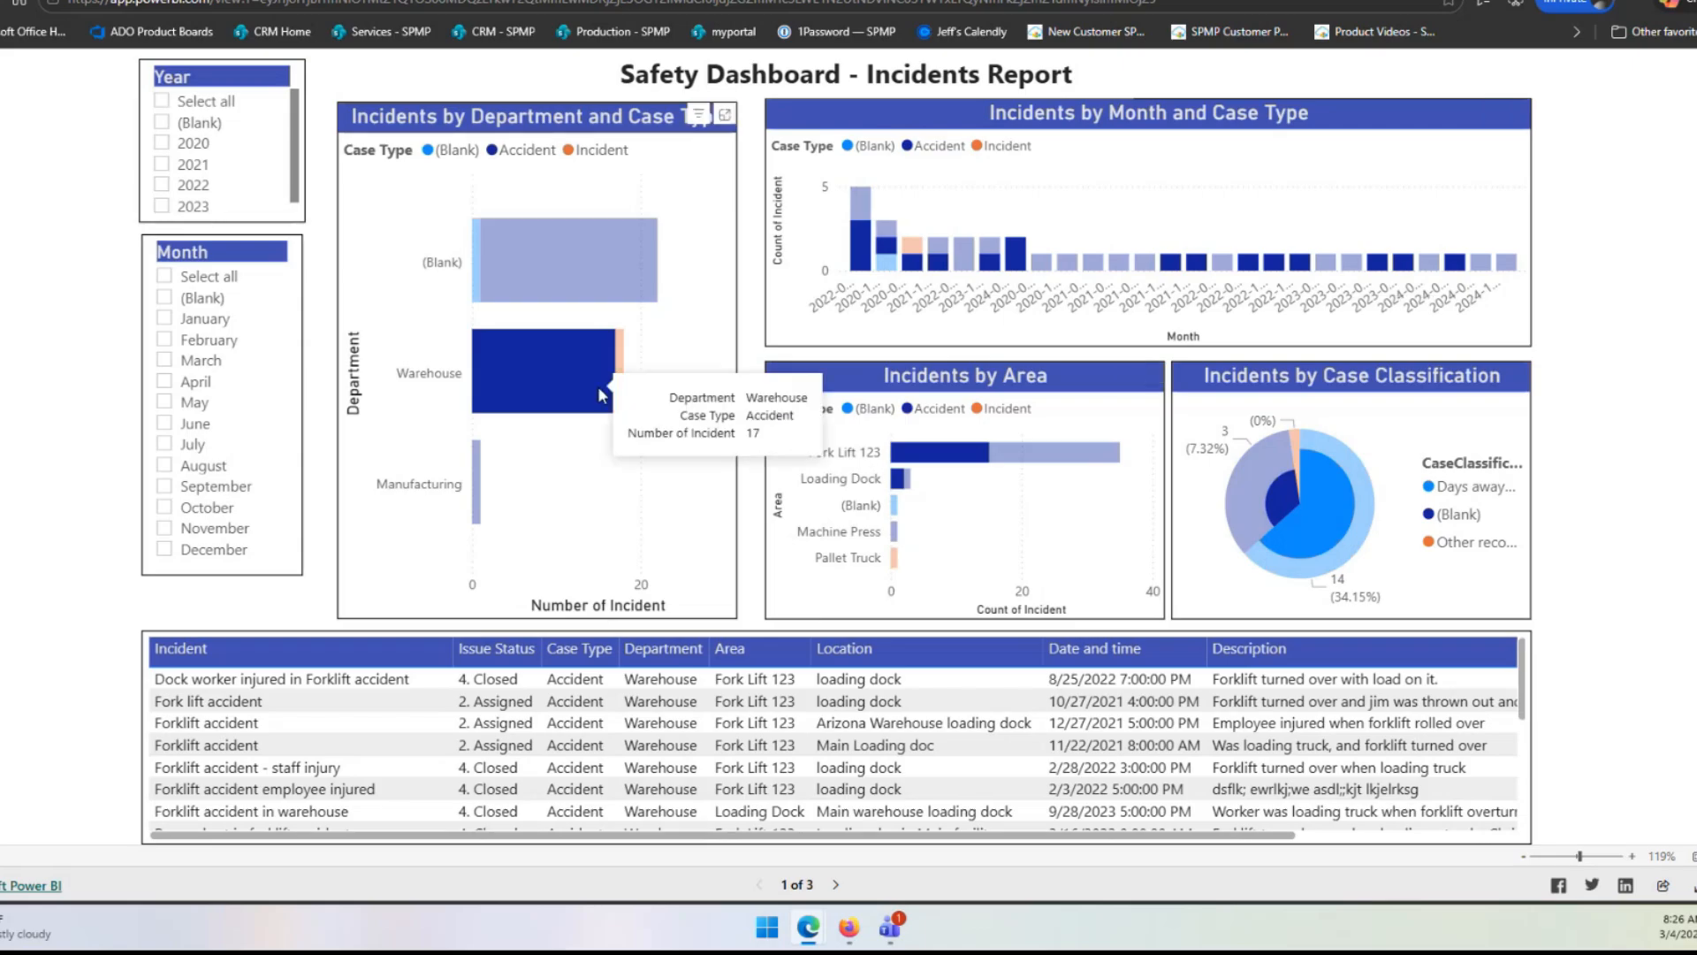
pyautogui.click(1373, 523)
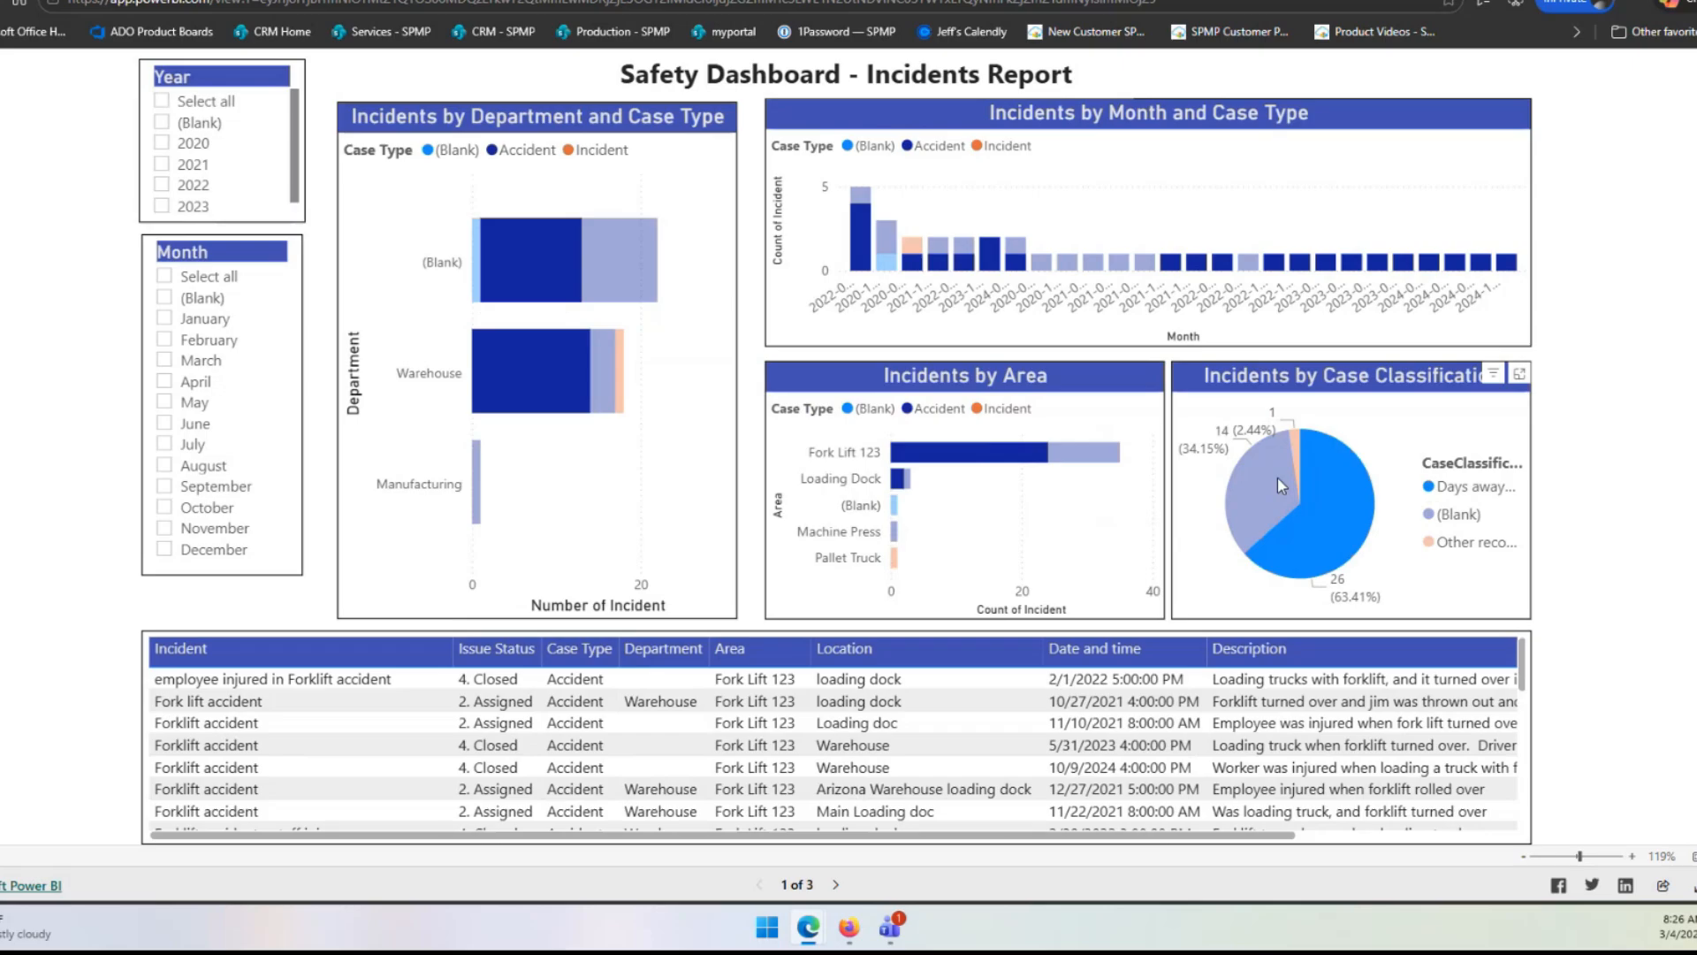
pyautogui.click(1278, 485)
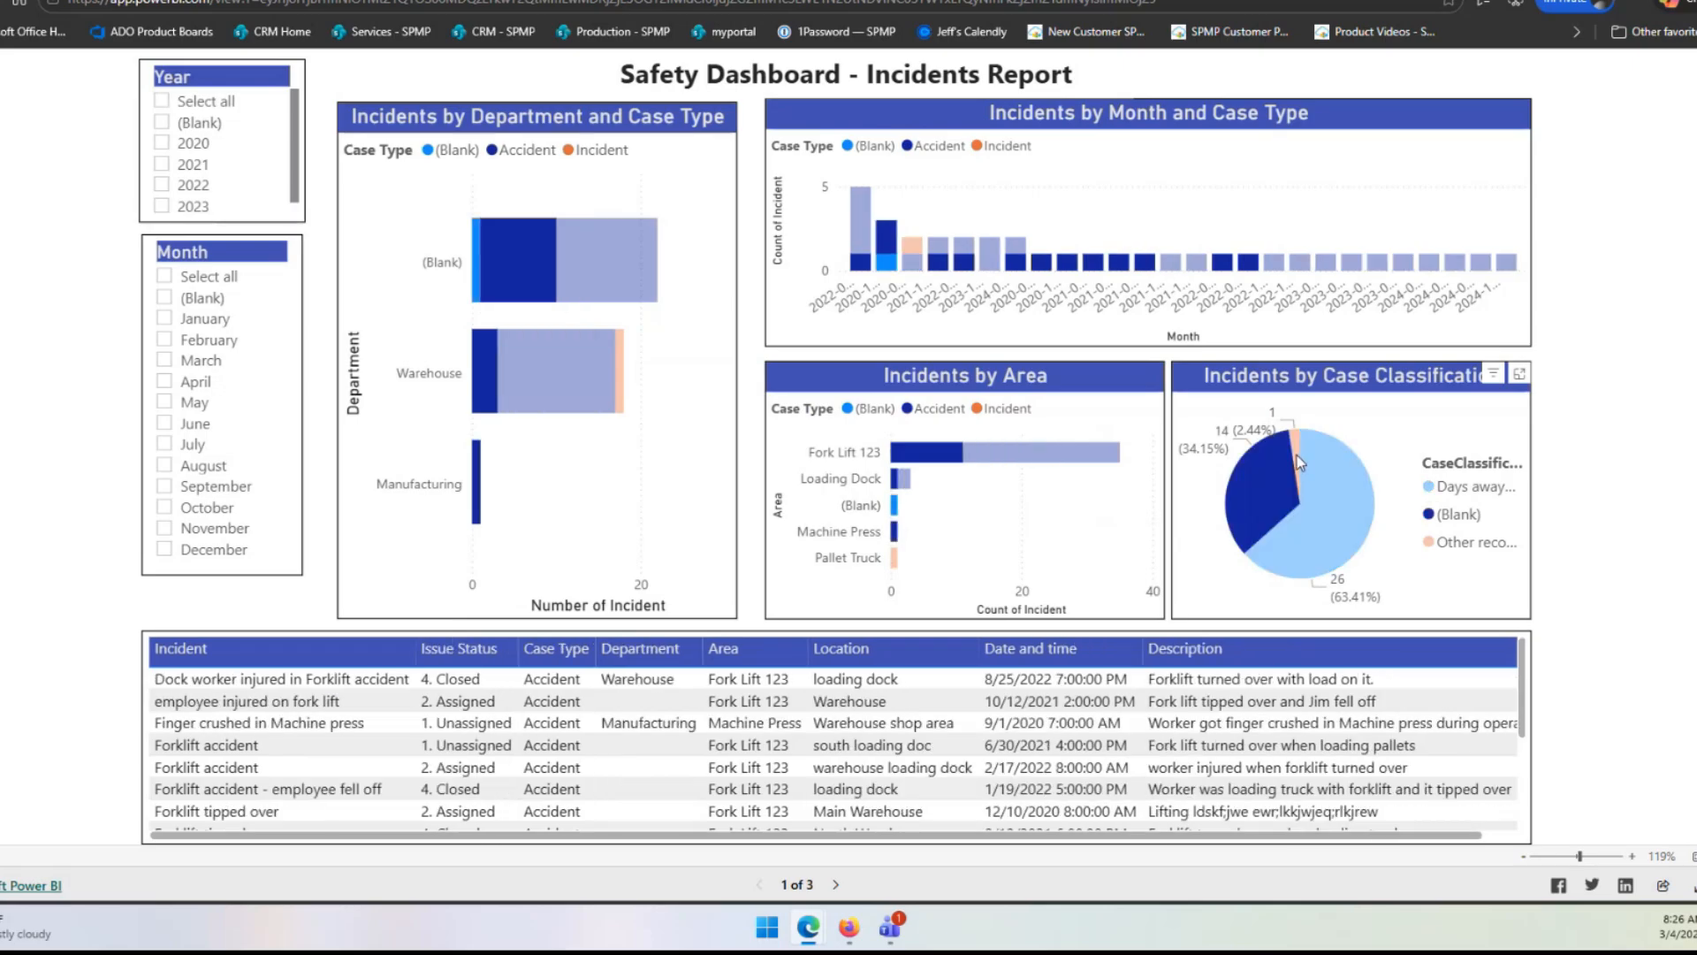
pyautogui.click(902, 480)
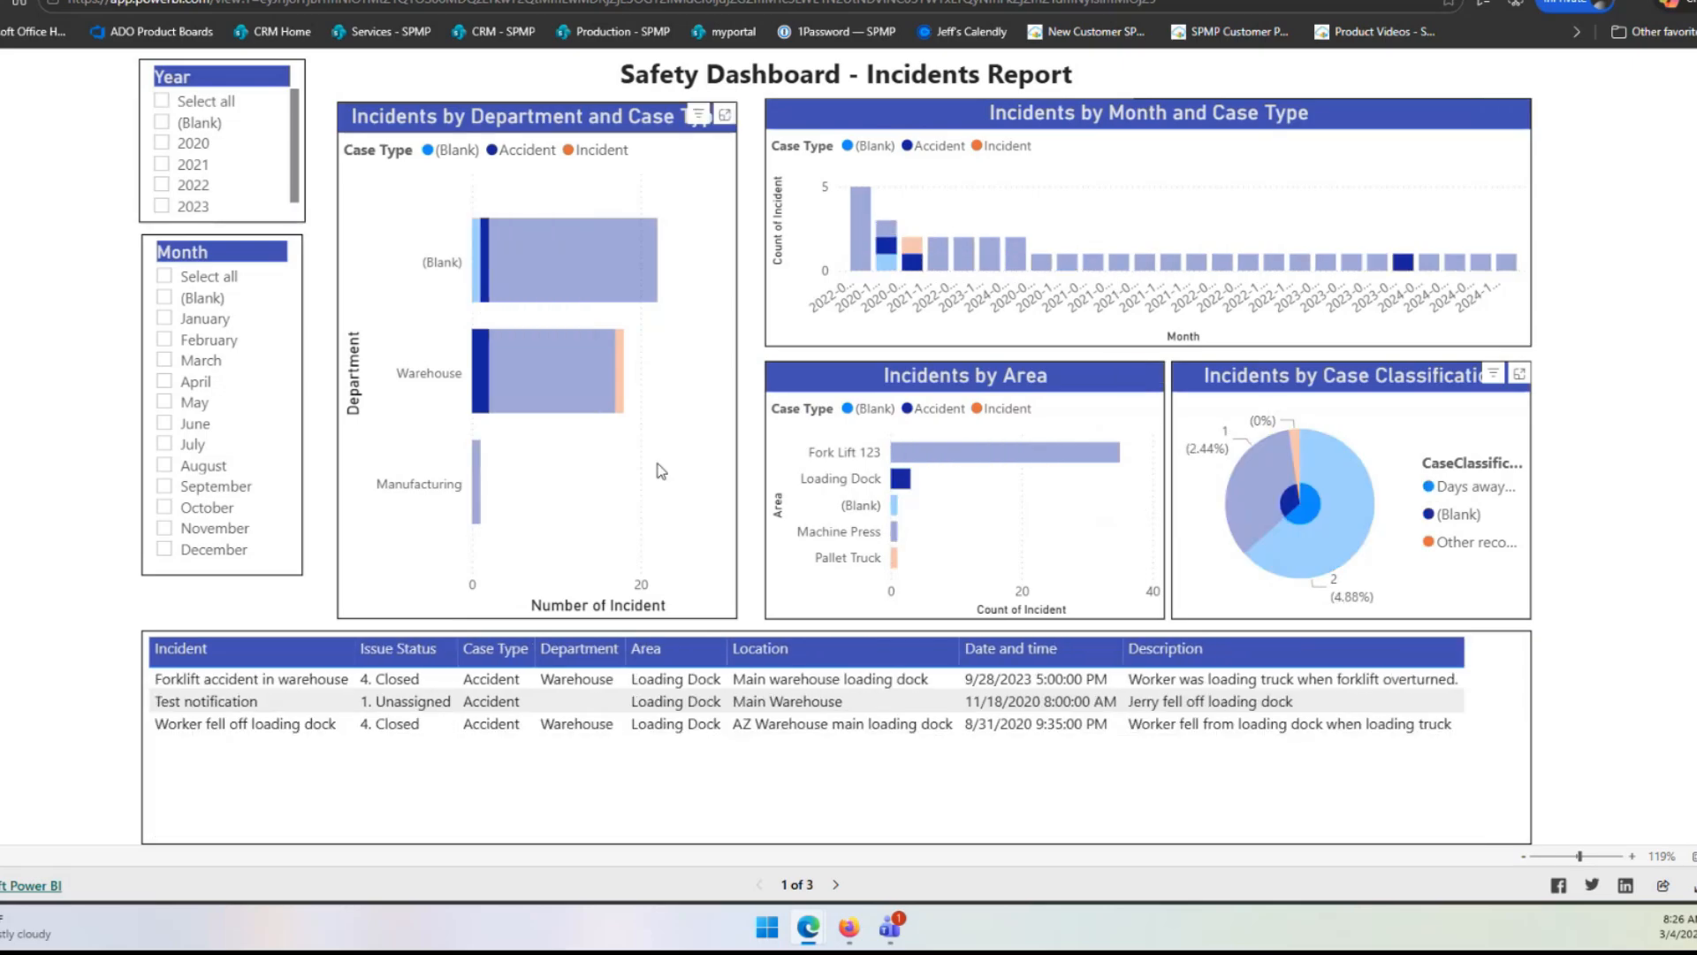
# - Open the Hazards Report, highlight the No Capacity Sticker and railing from warehouse to offices hazards, and look over the year filter
pyautogui.click(836, 884)
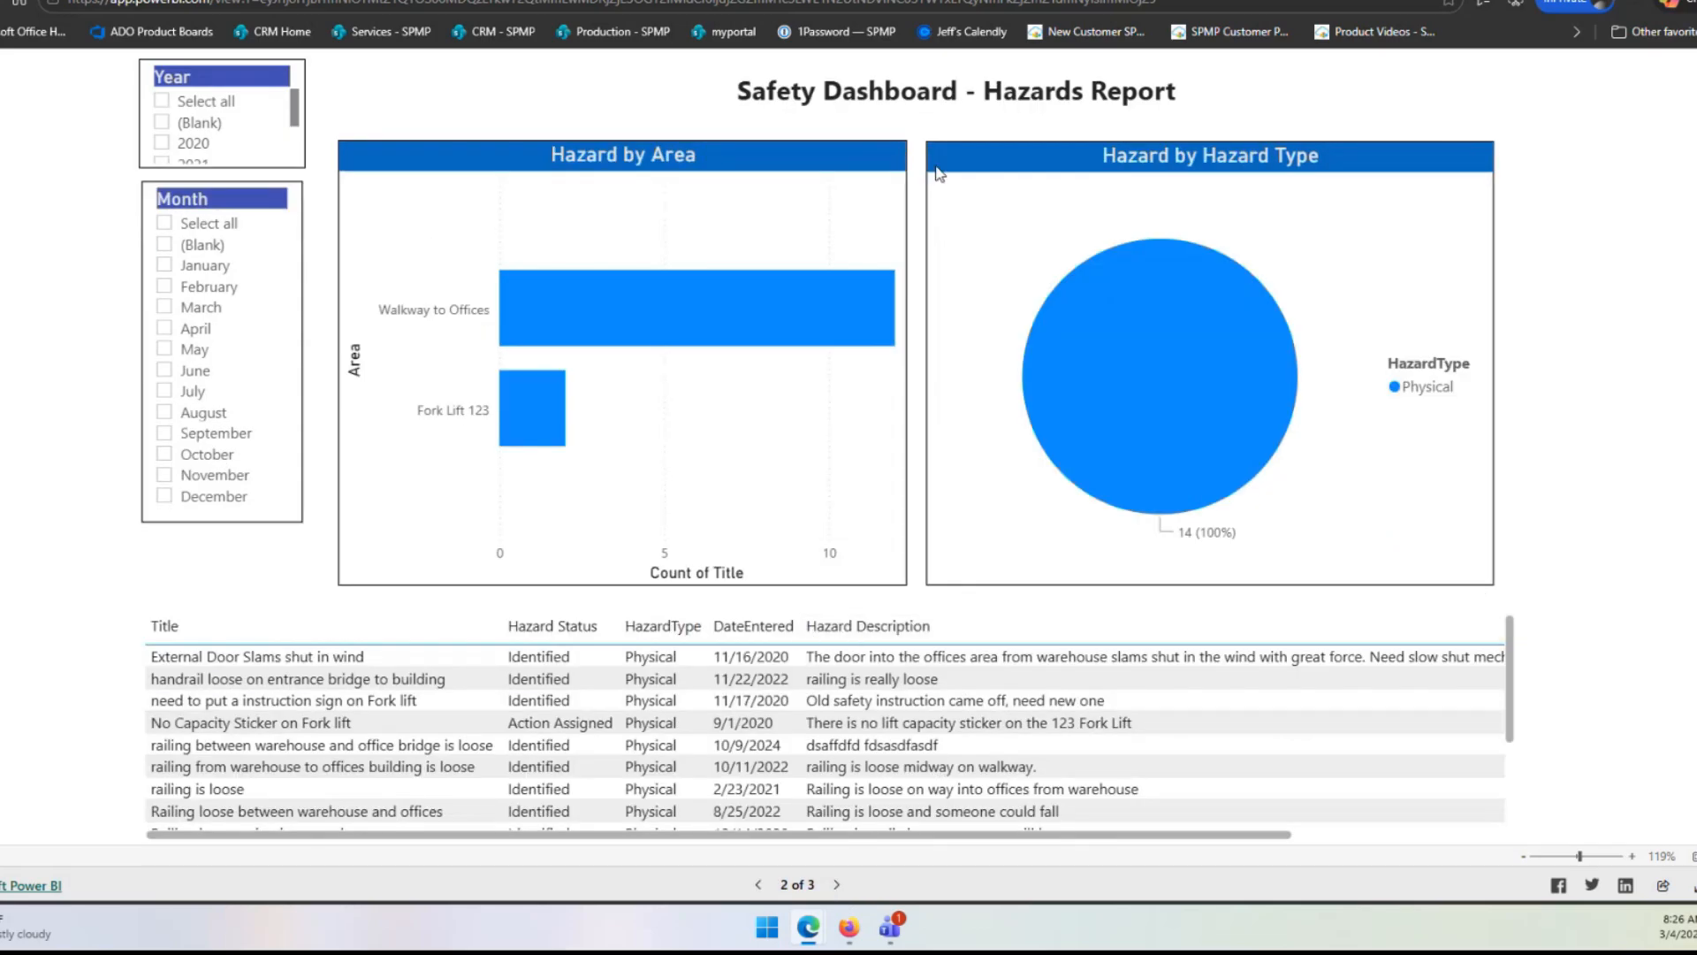
pyautogui.moveTo(616, 334)
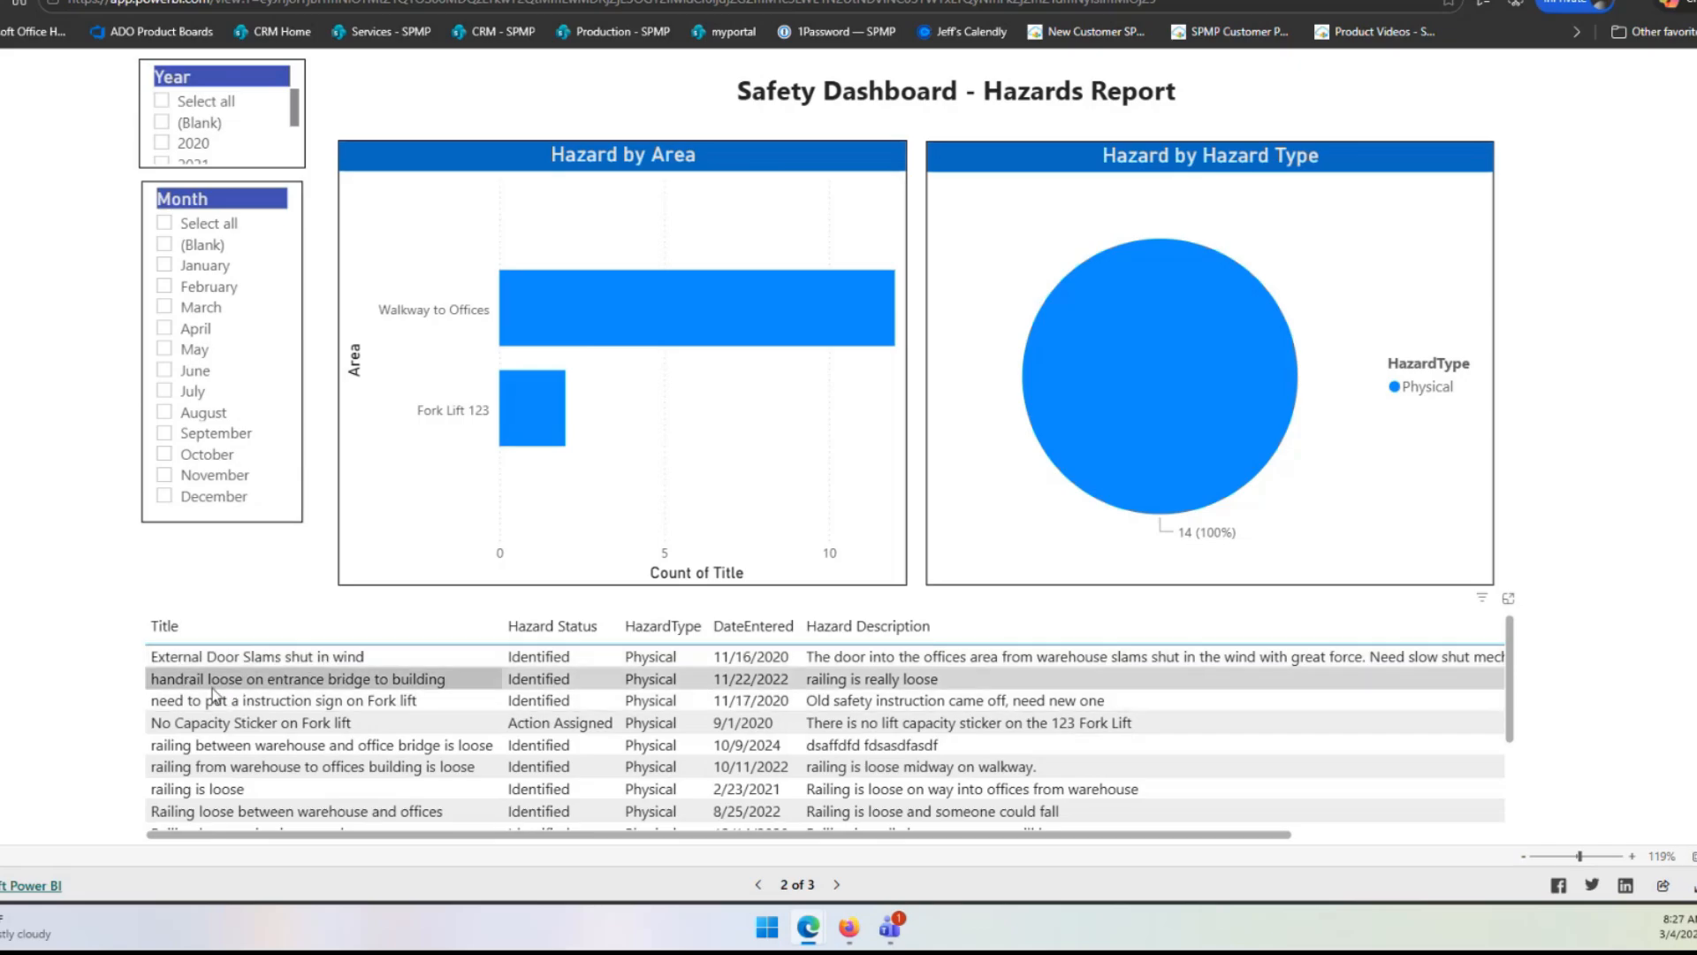
pyautogui.click(275, 724)
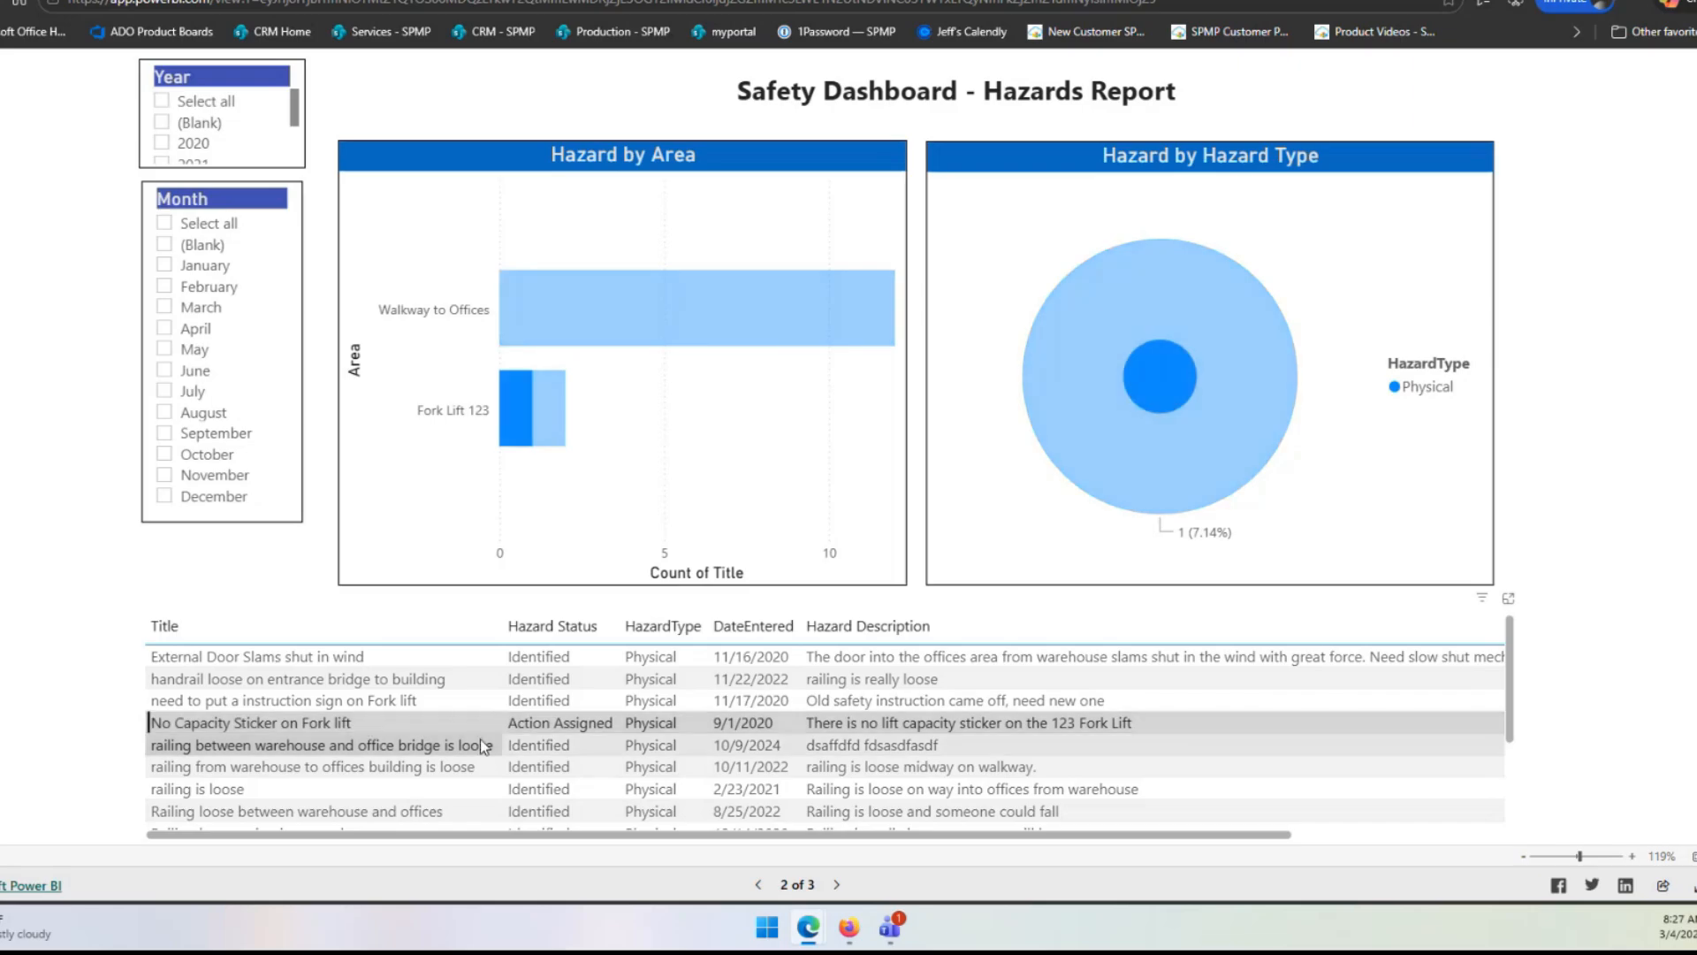
pyautogui.click(408, 767)
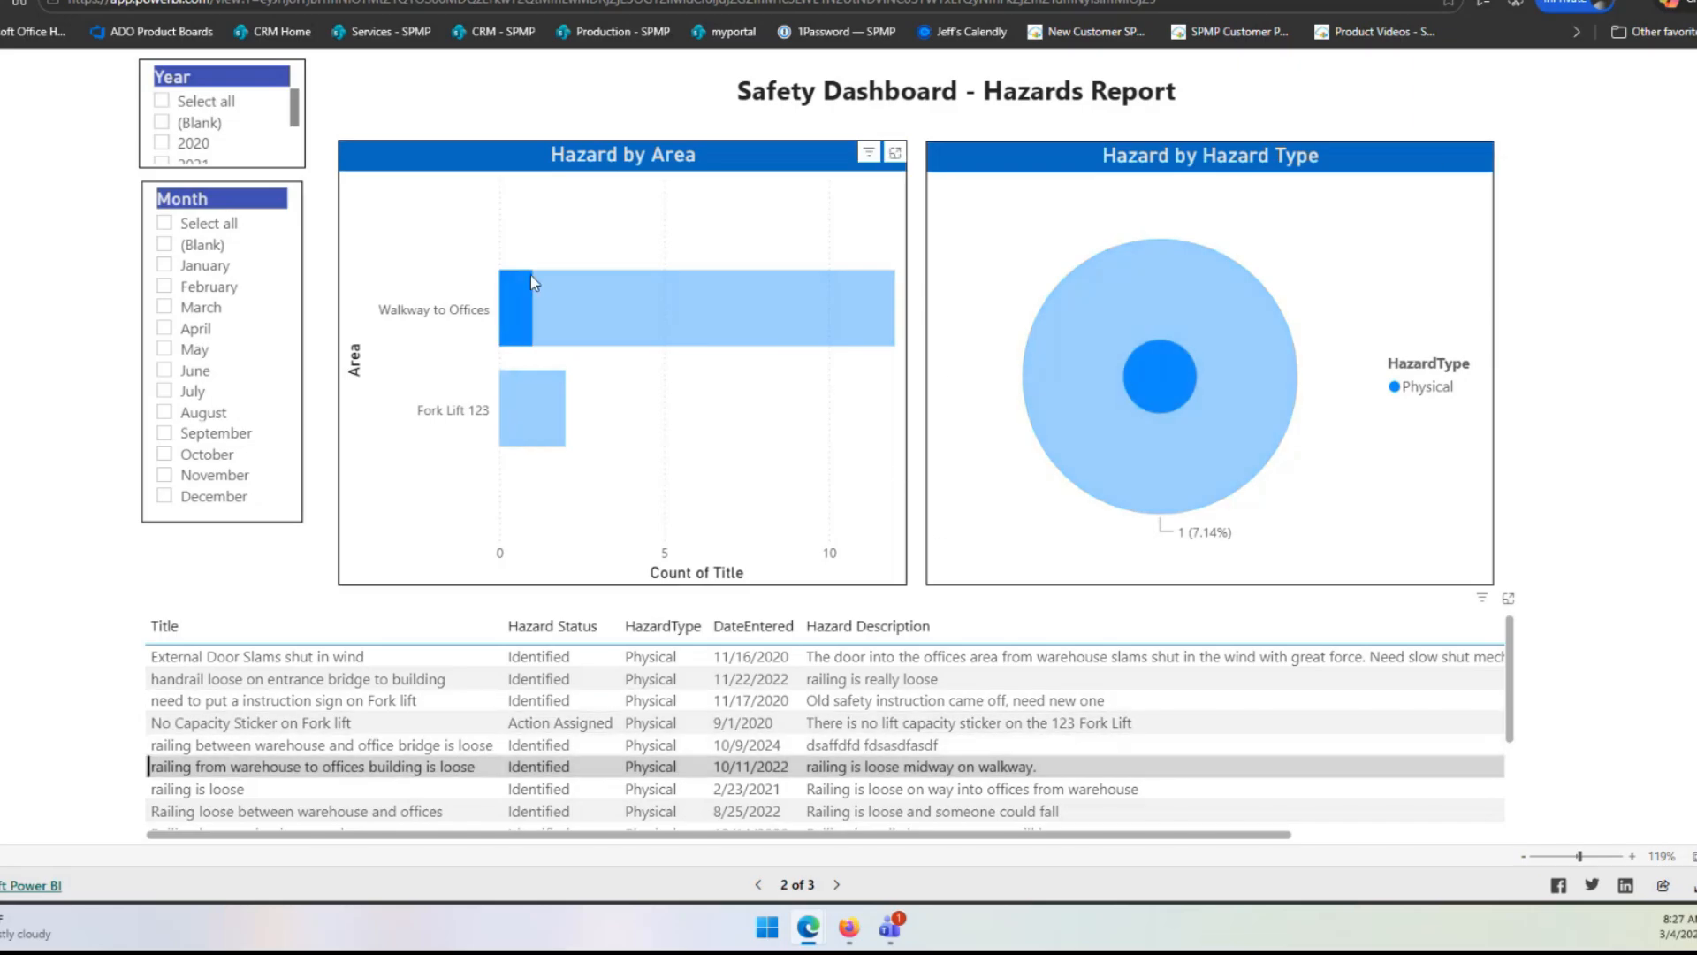
pyautogui.scroll(-2, 247, 129)
pyautogui.scroll(2, 246, 129)
pyautogui.scroll(-2, 247, 129)
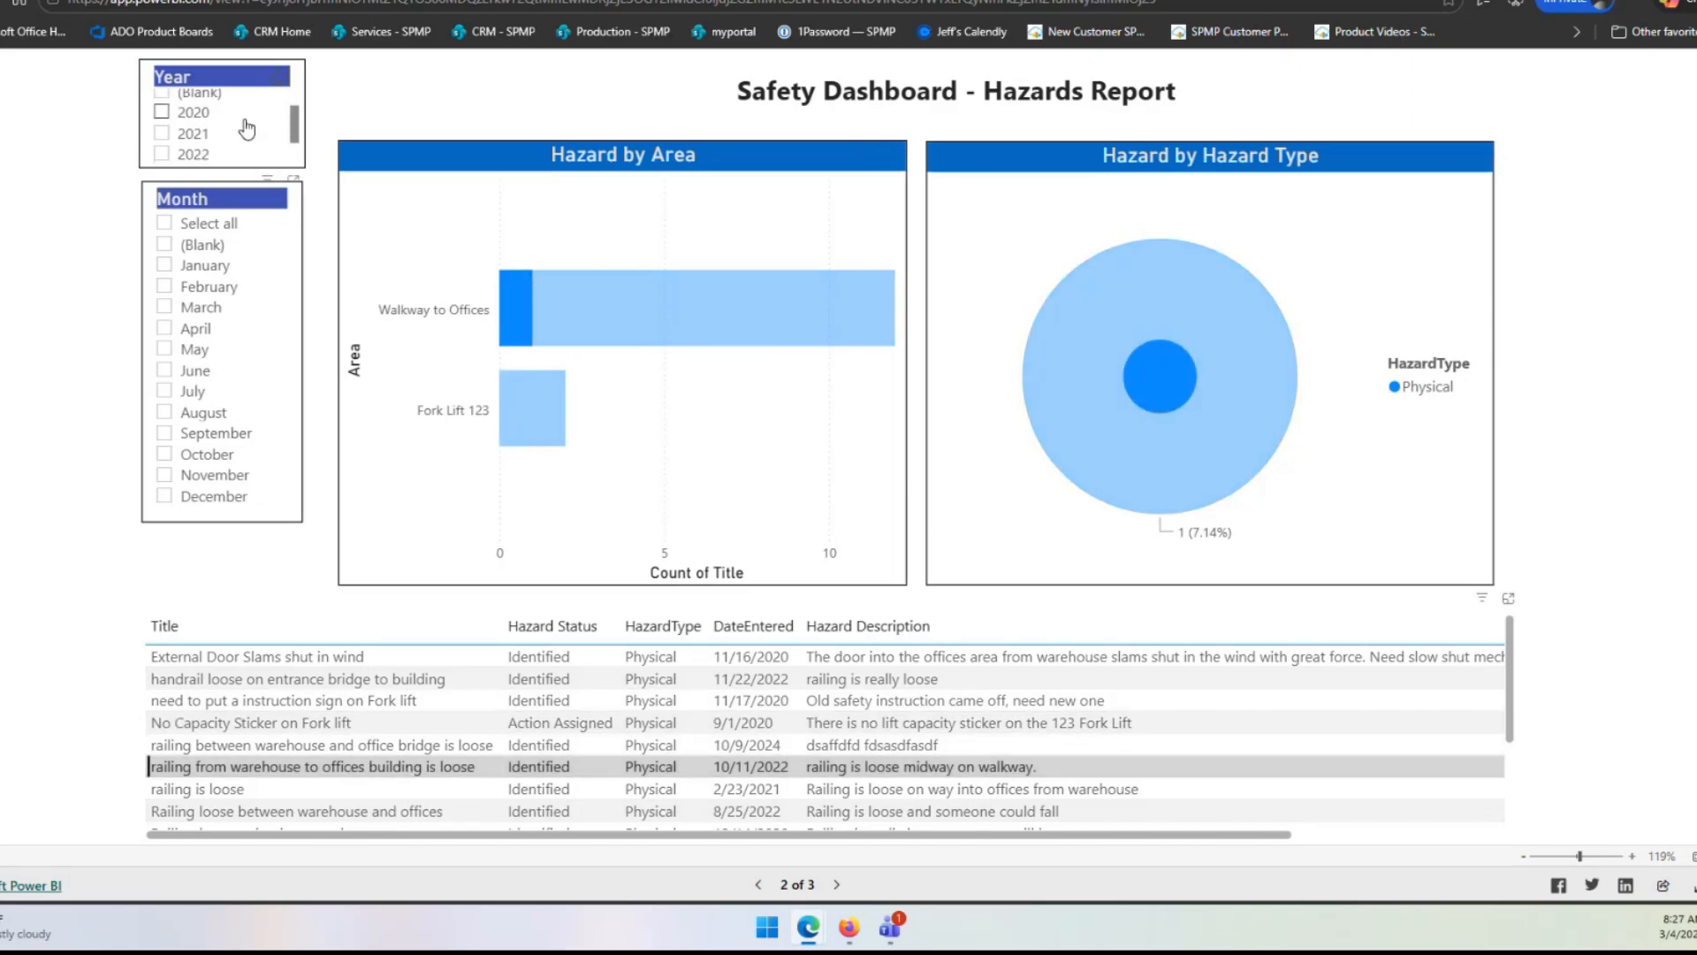
# - Open the Action Report and narrow its created date range to 1/8/2021 through 5/31/2022
pyautogui.click(837, 885)
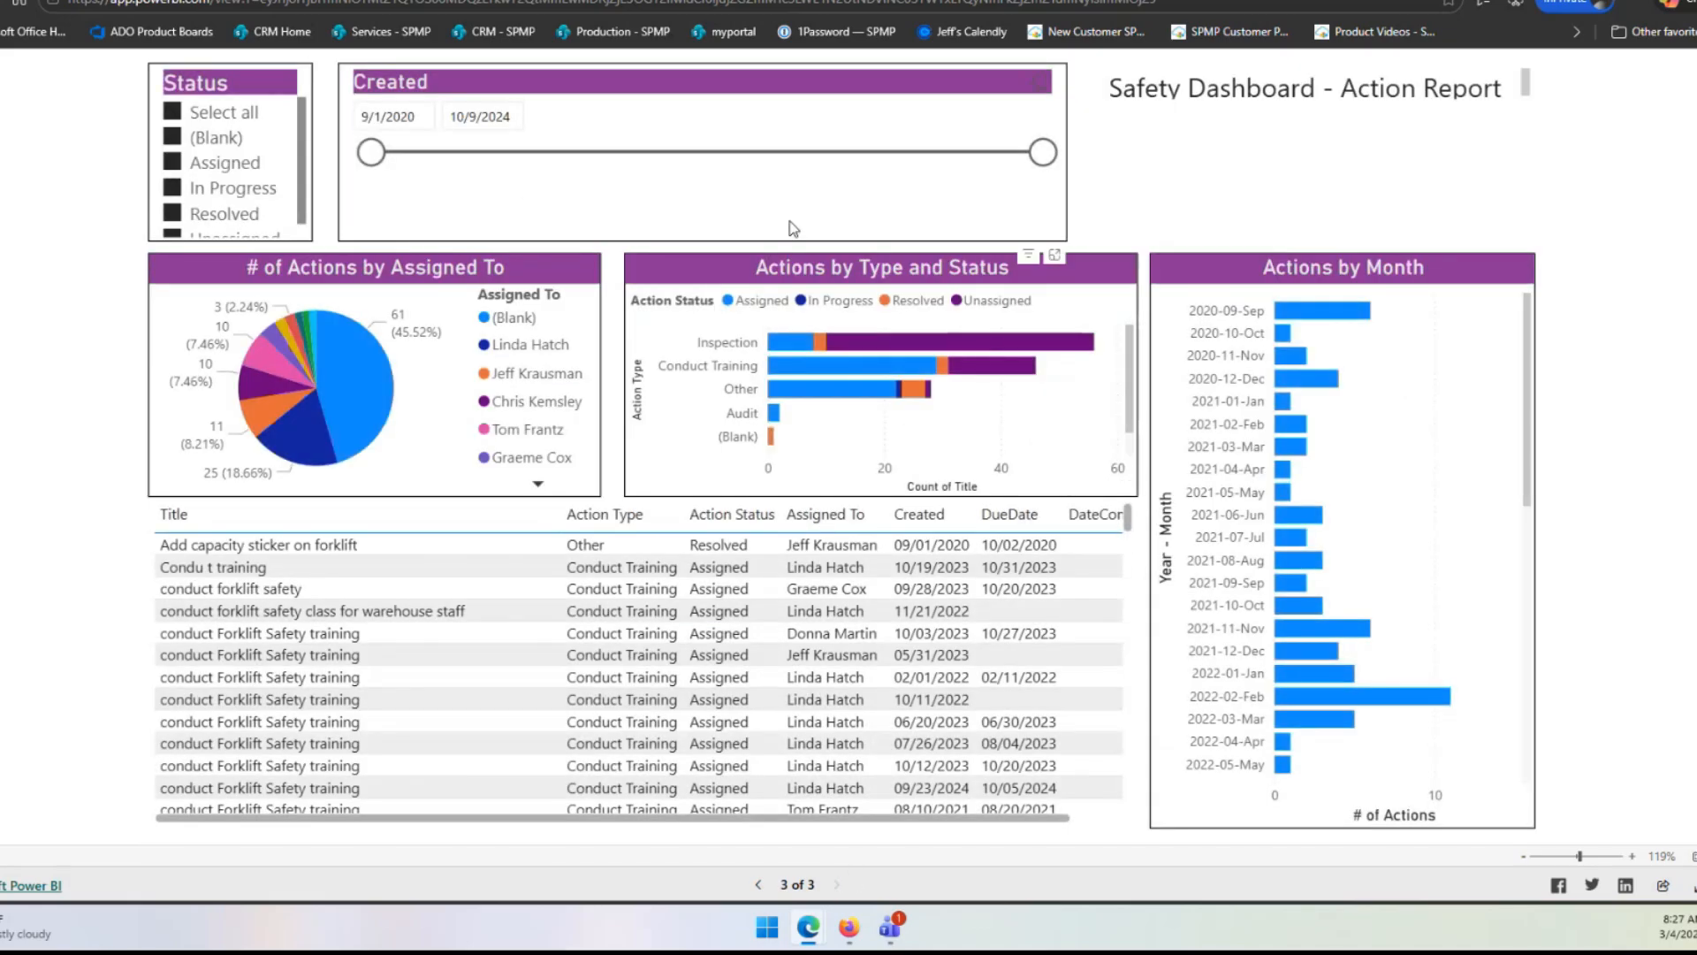
pyautogui.moveTo(371, 152); pyautogui.dragTo(477, 152)
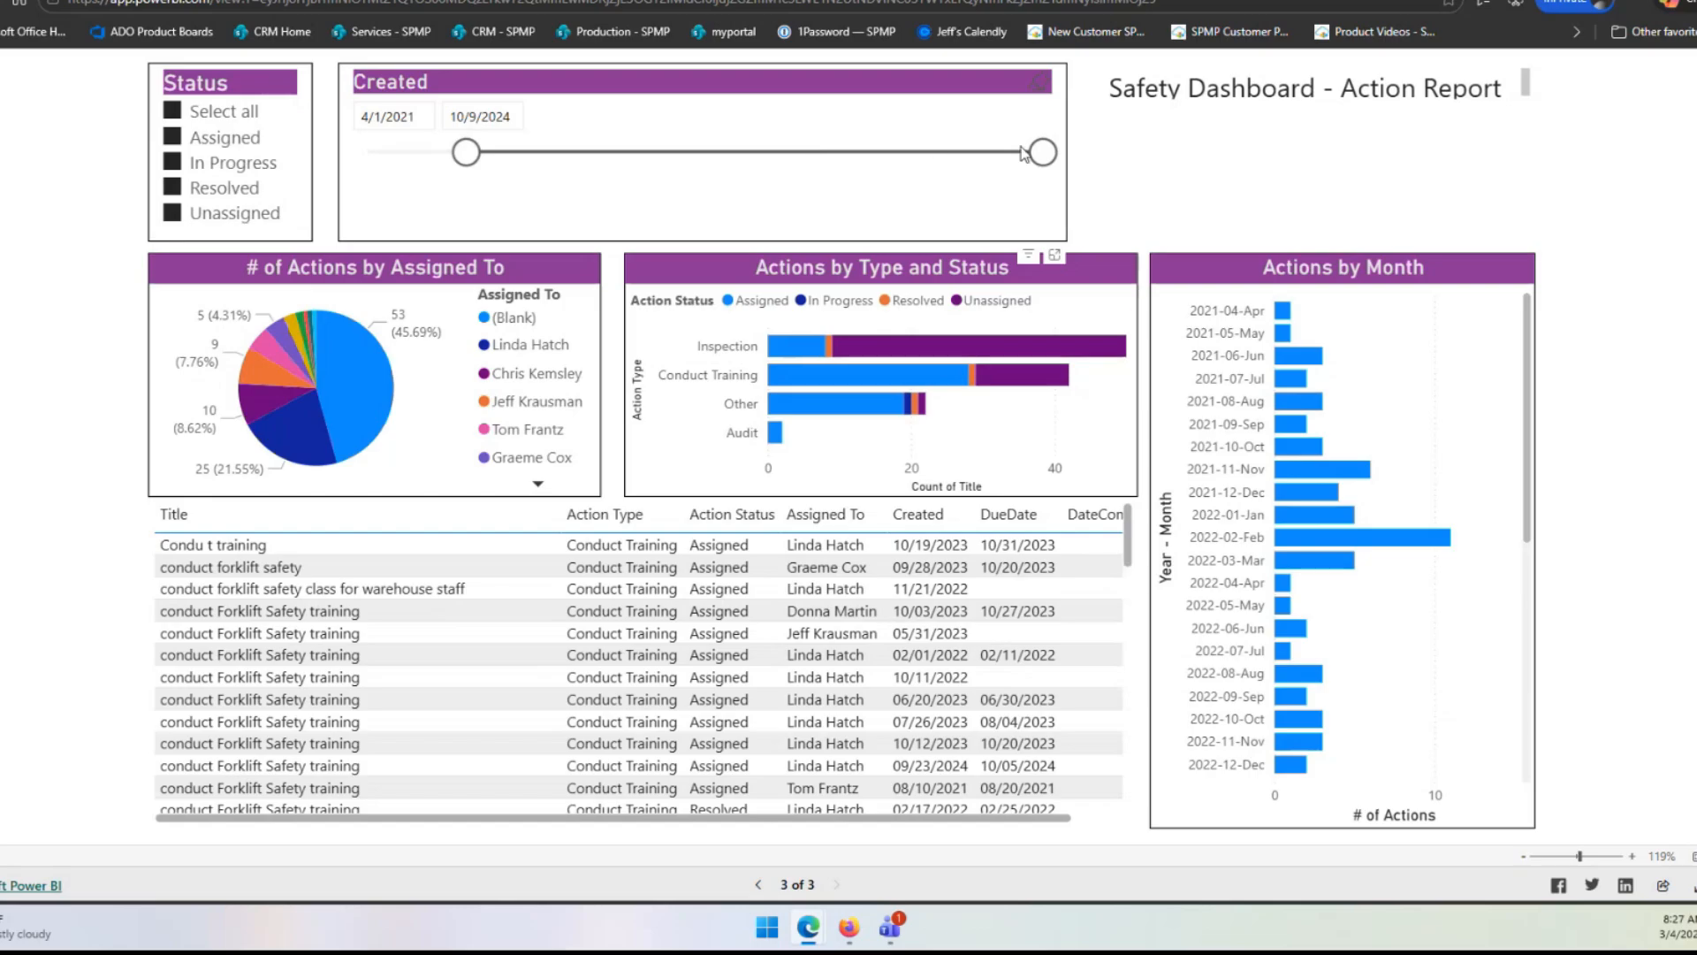
pyautogui.moveTo(1043, 152); pyautogui.dragTo(906, 152)
pyautogui.moveTo(466, 152); pyautogui.dragTo(429, 152)
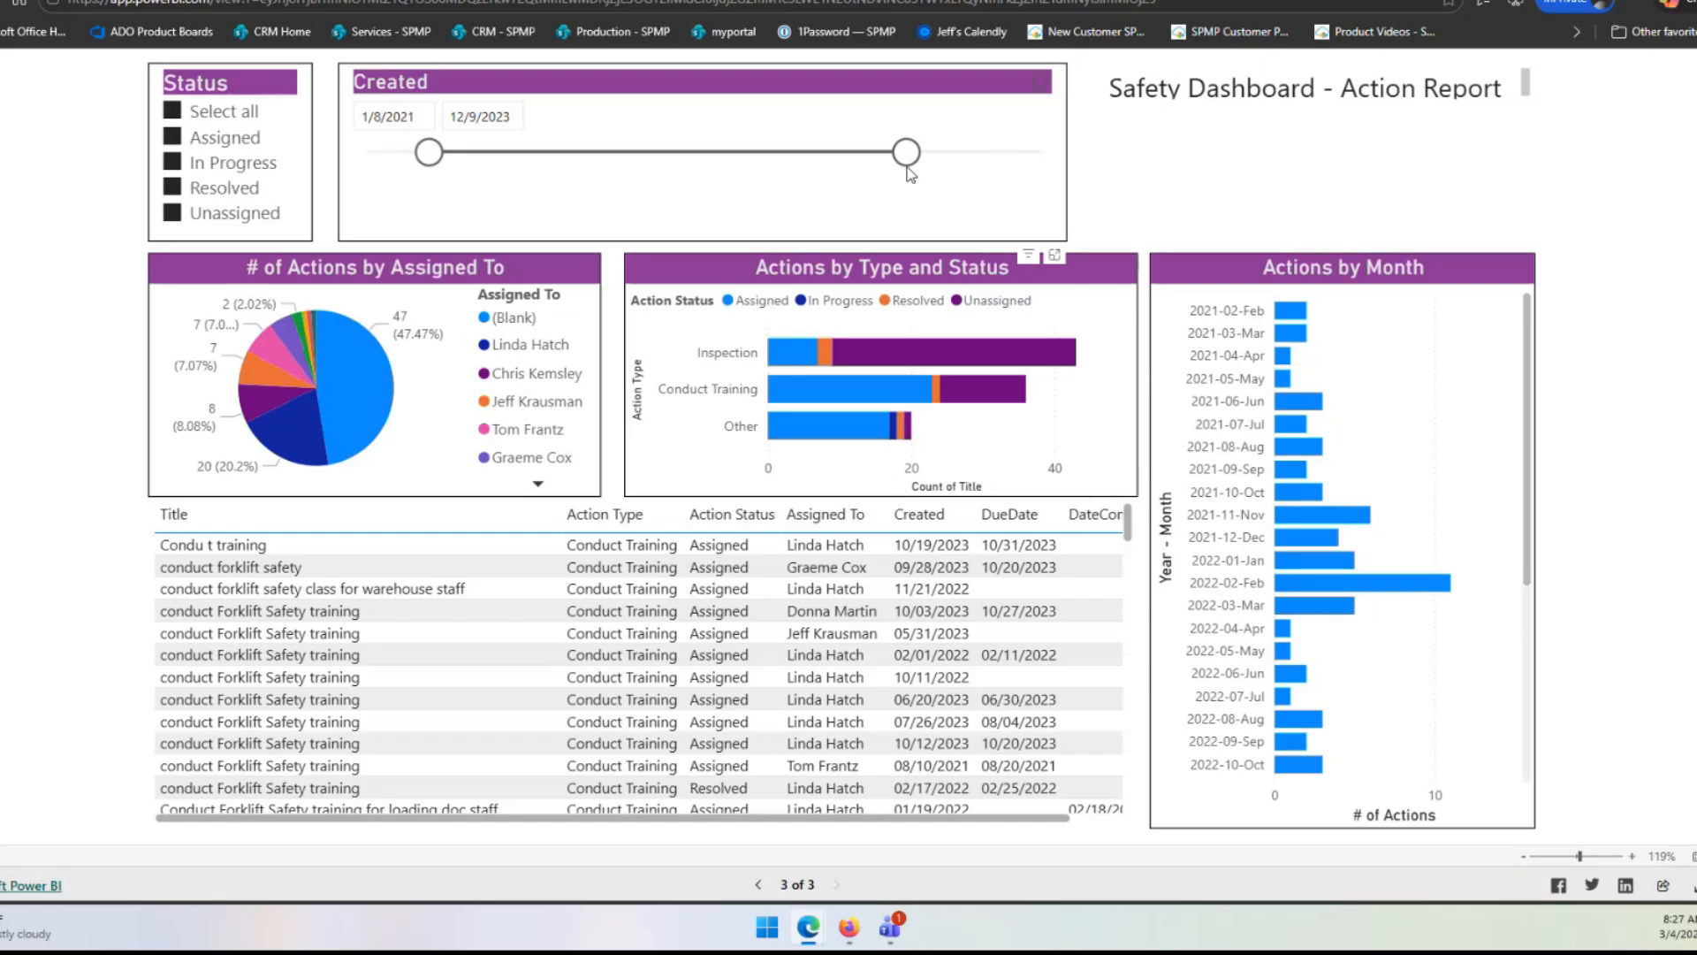
pyautogui.moveTo(906, 153); pyautogui.dragTo(658, 181)
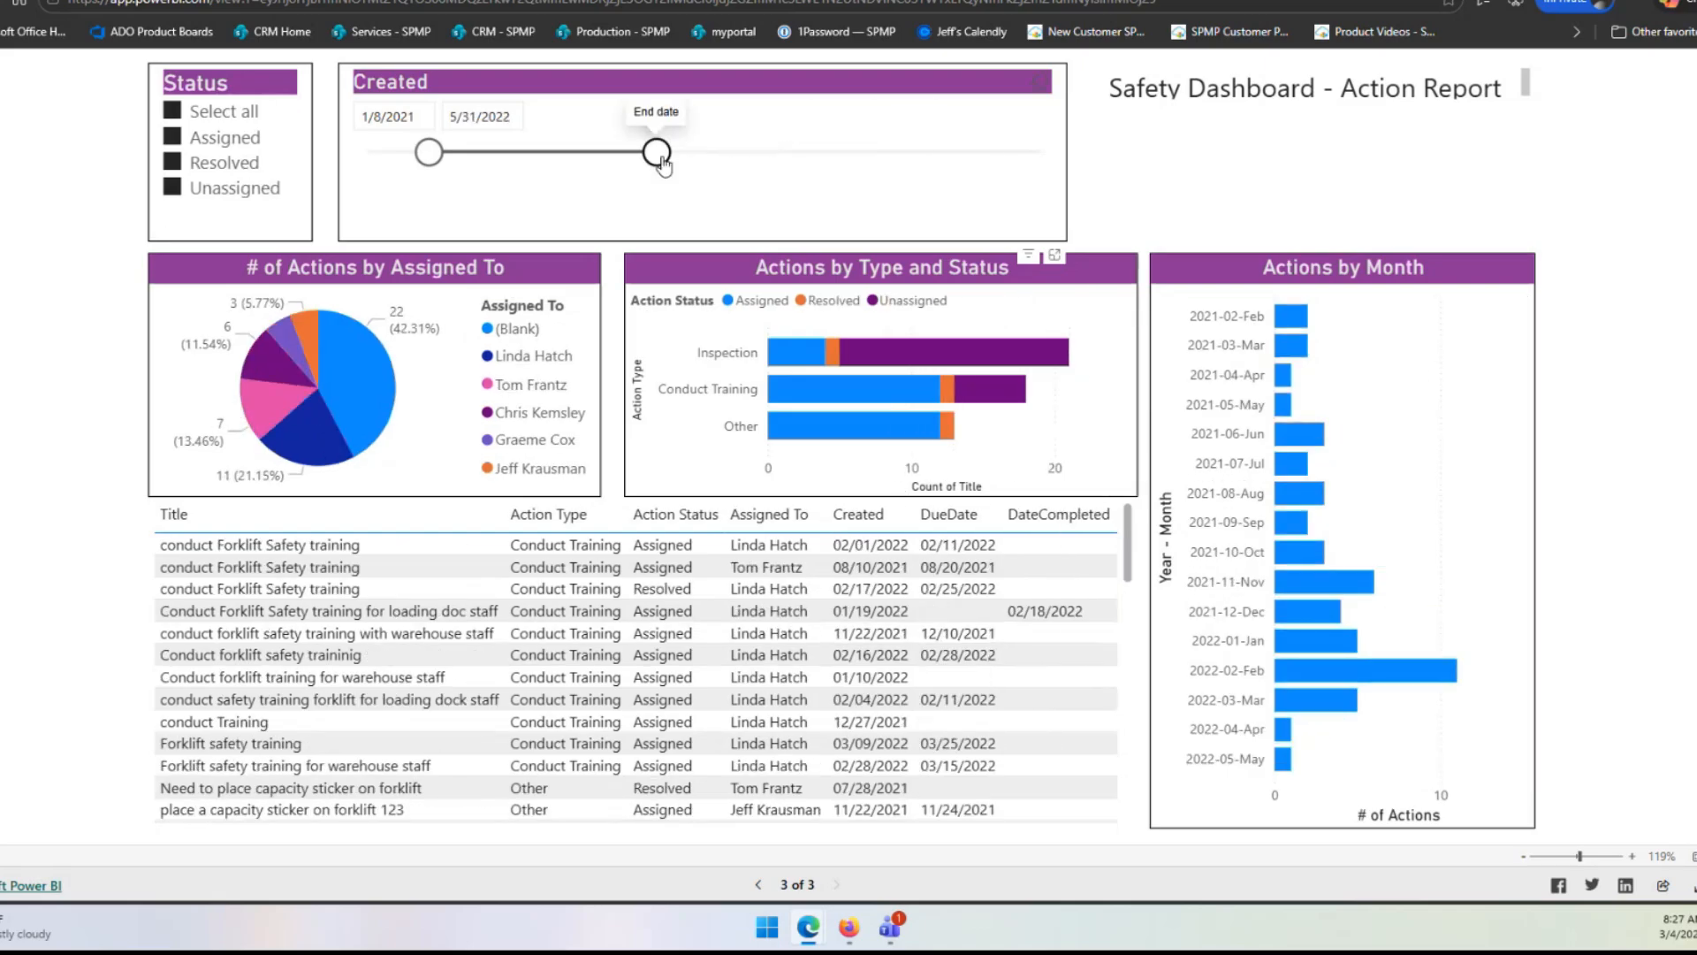
# - Set the Action Report's created date range to 10/28/2021 through 3/5/2024
pyautogui.moveTo(429, 153); pyautogui.dragTo(839, 157)
pyautogui.moveTo(591, 168); pyautogui.dragTo(741, 165)
pyautogui.moveTo(850, 158); pyautogui.dragTo(959, 164)
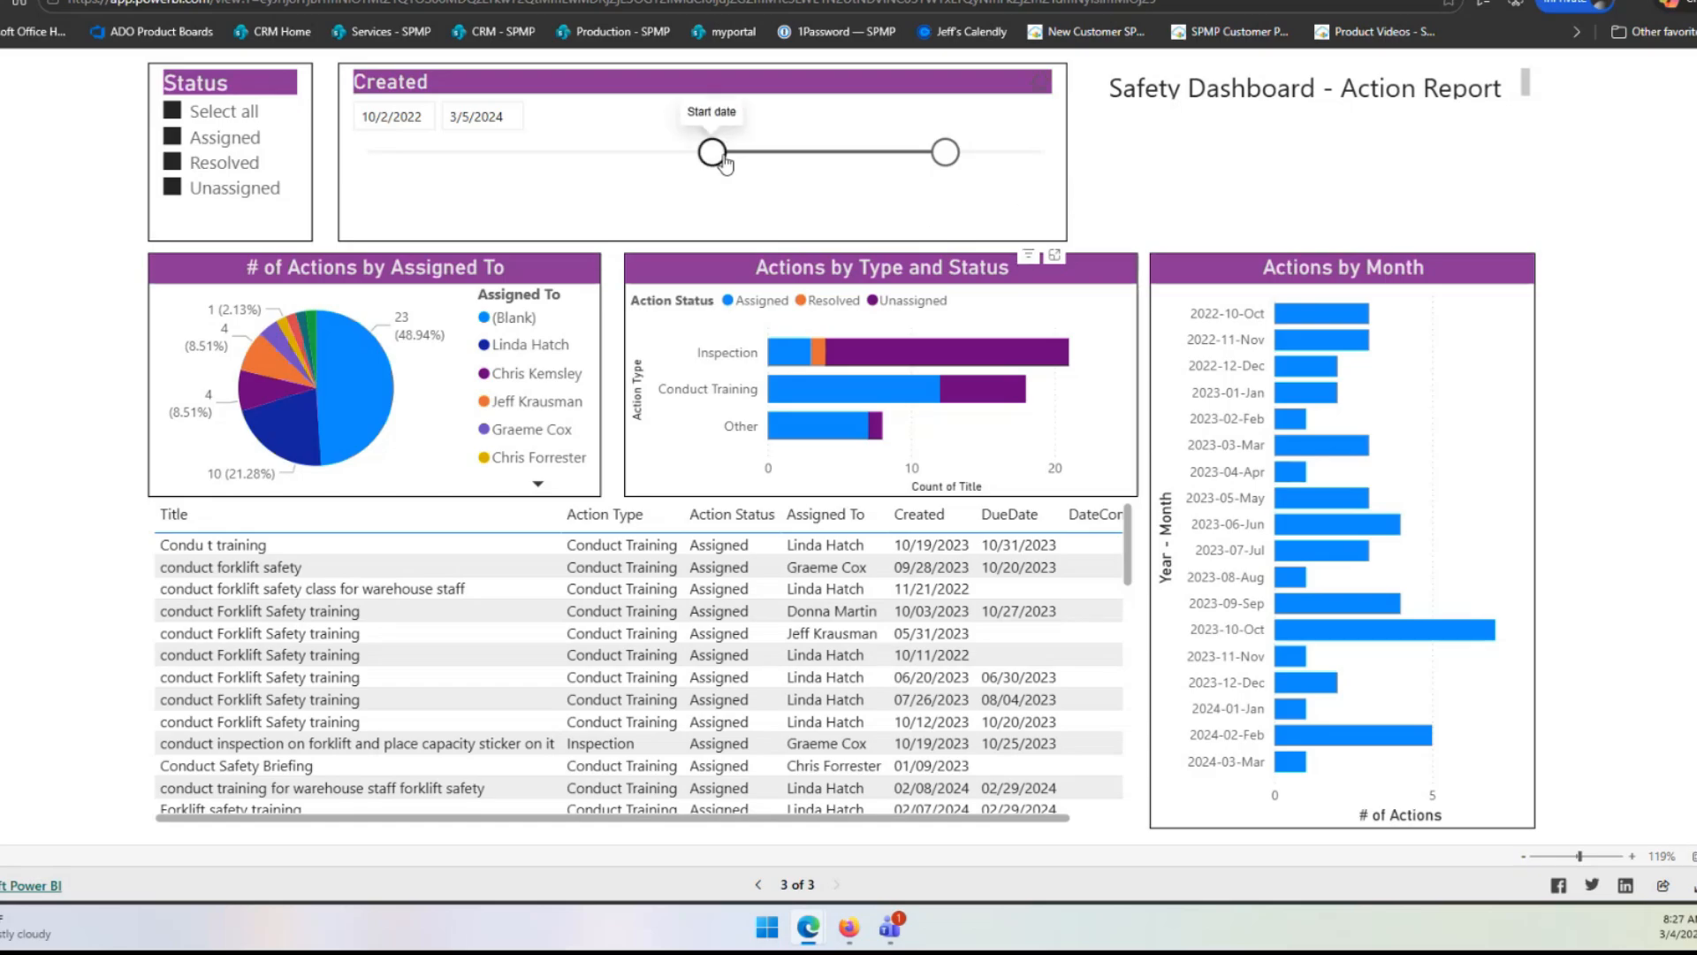
pyautogui.moveTo(712, 152); pyautogui.dragTo(559, 153)
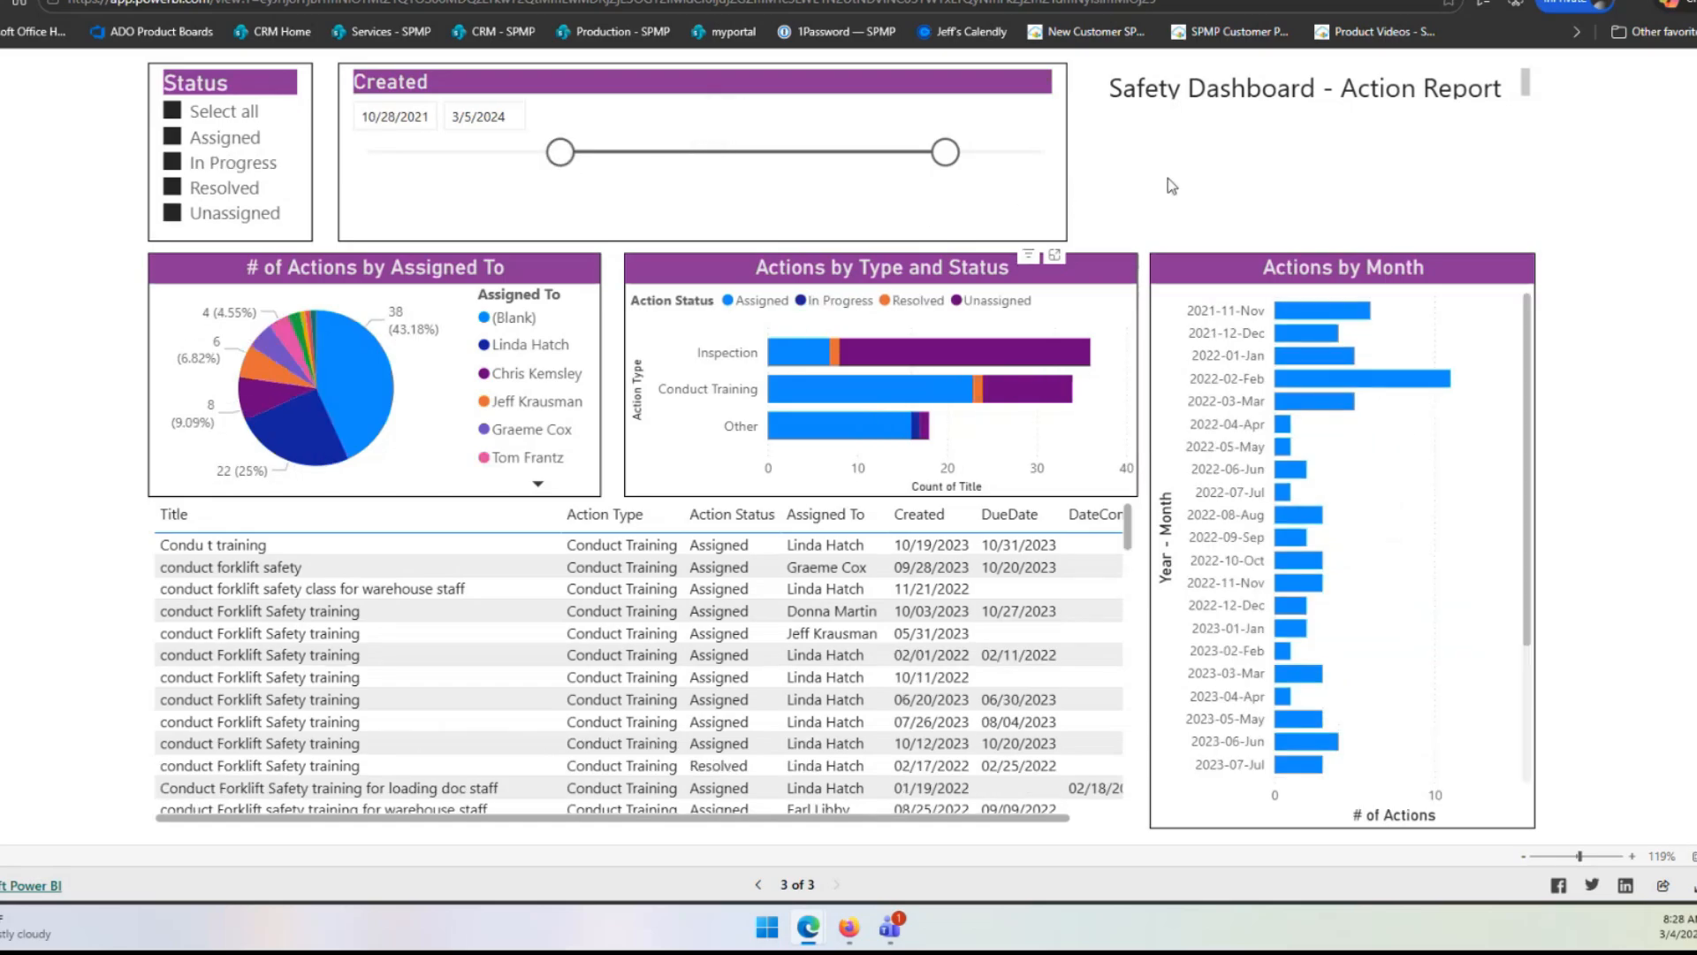